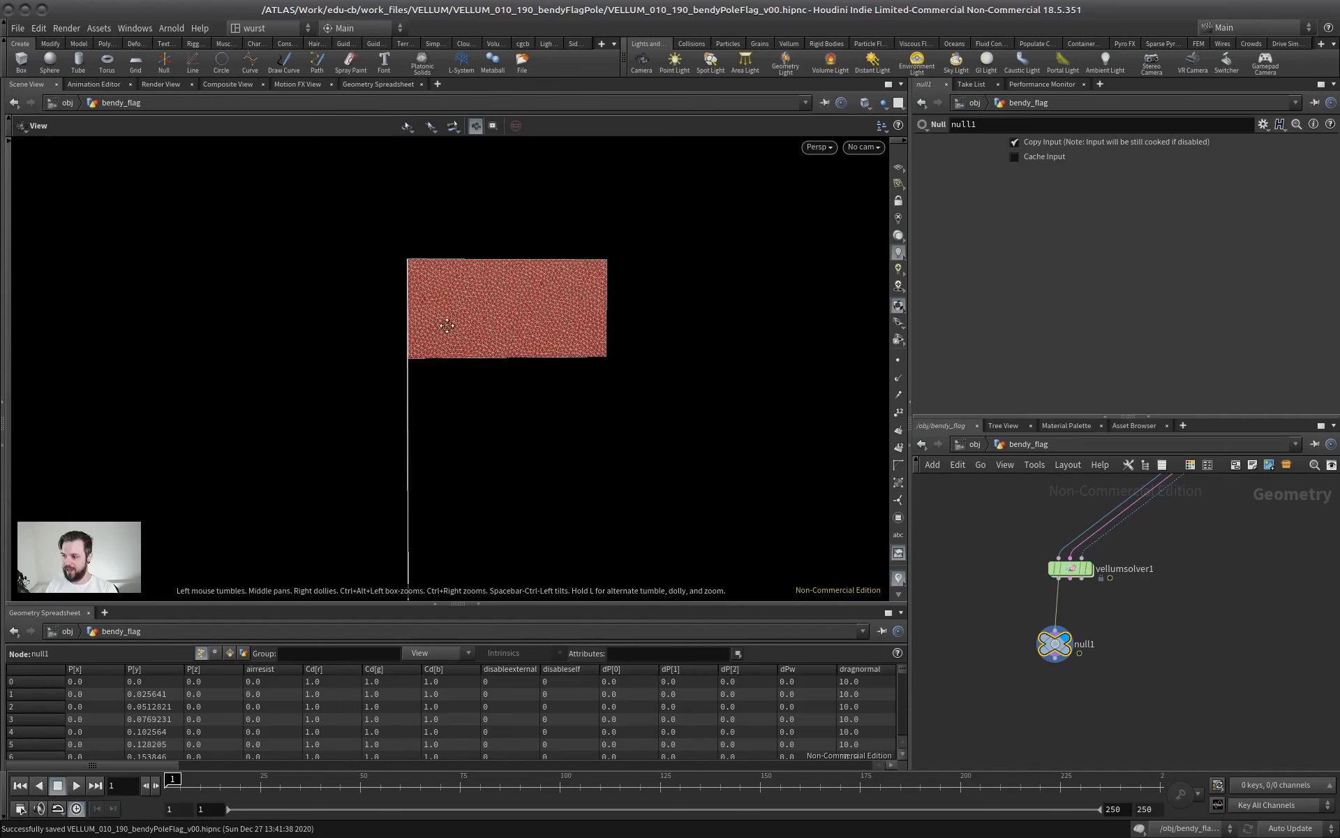
# Display the line1 node to review the pole's base line and its parameters
pyautogui.keyDown('alt'); pyautogui.moveTo(377, 298); pyautogui.dragTo(391, 204, button='middle'); pyautogui.keyUp('alt')
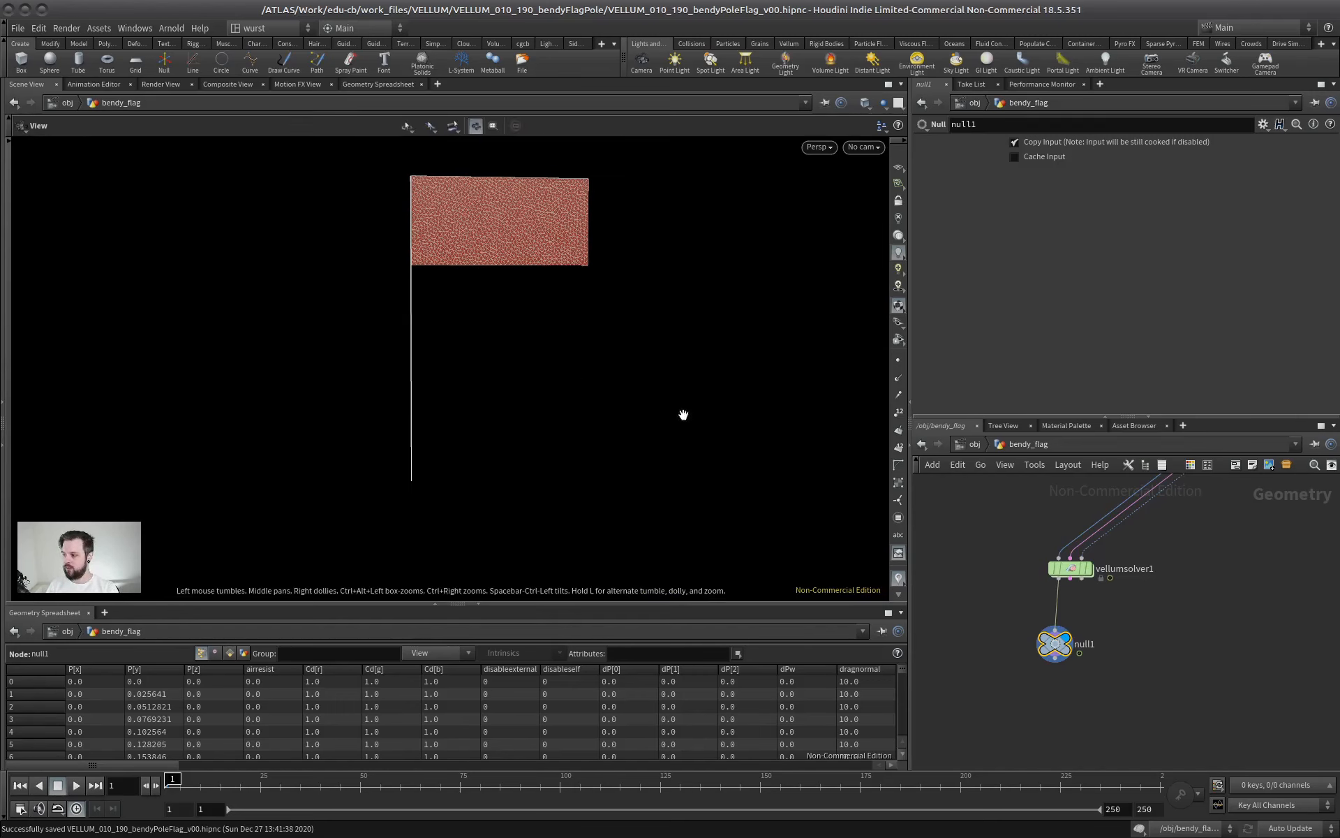
pyautogui.moveTo(1071, 417); pyautogui.dragTo(1061, 246)
pyautogui.moveTo(1047, 391); pyautogui.dragTo(1063, 606, button='middle')
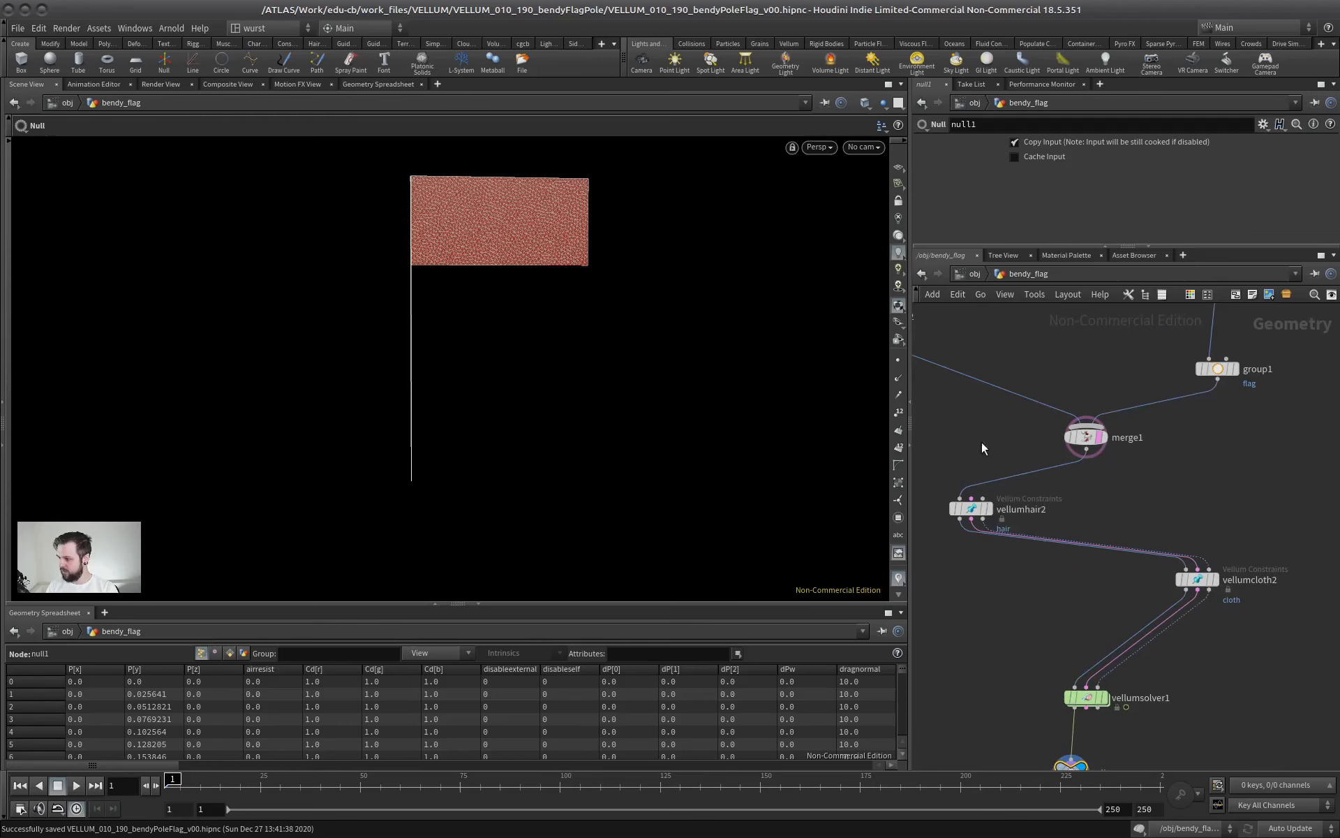
pyautogui.moveTo(996, 353); pyautogui.dragTo(1157, 585, button='middle')
pyautogui.click(1040, 466)
pyautogui.click(1037, 465)
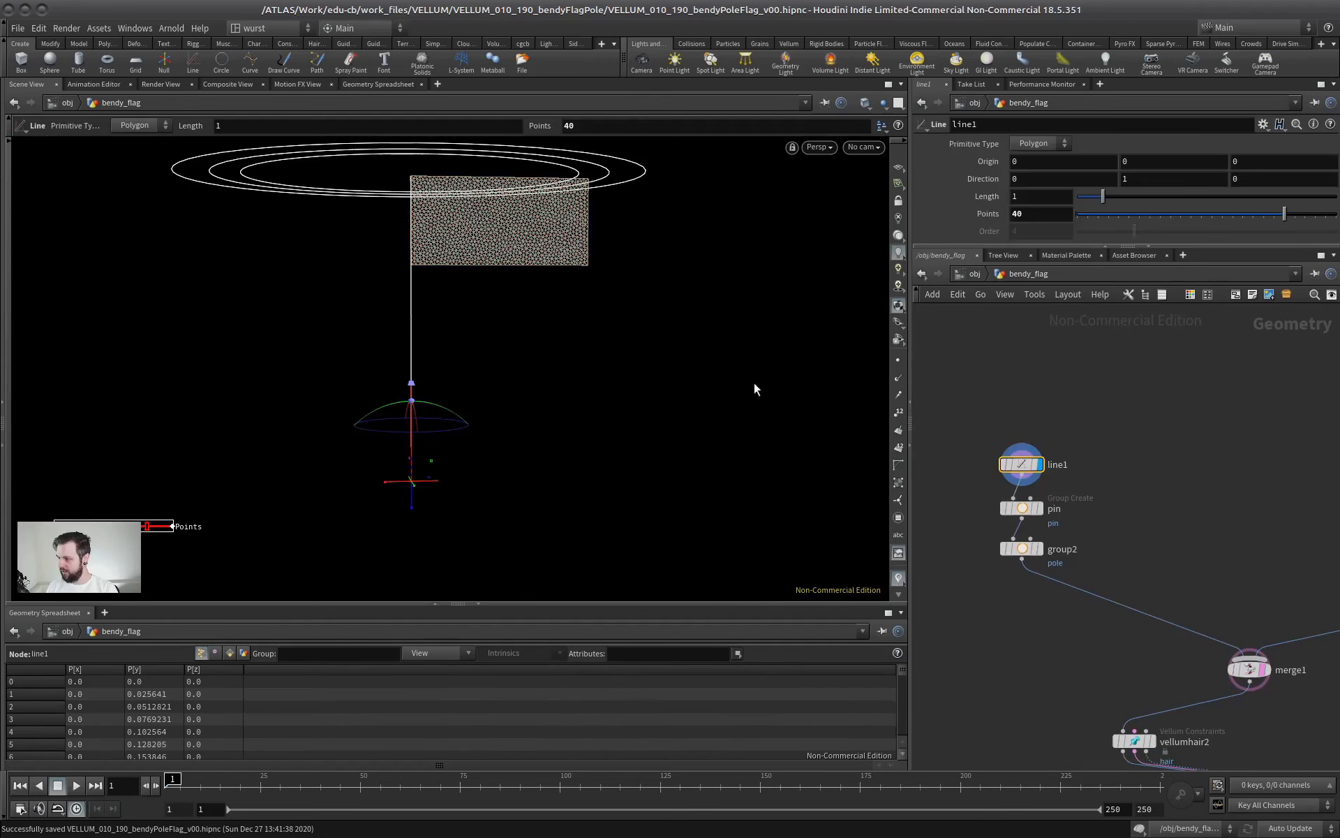
pyautogui.press('Escape')
# Display the pin group node and examine the pinned points at the pole's base with point markers shown
pyautogui.click(1040, 509)
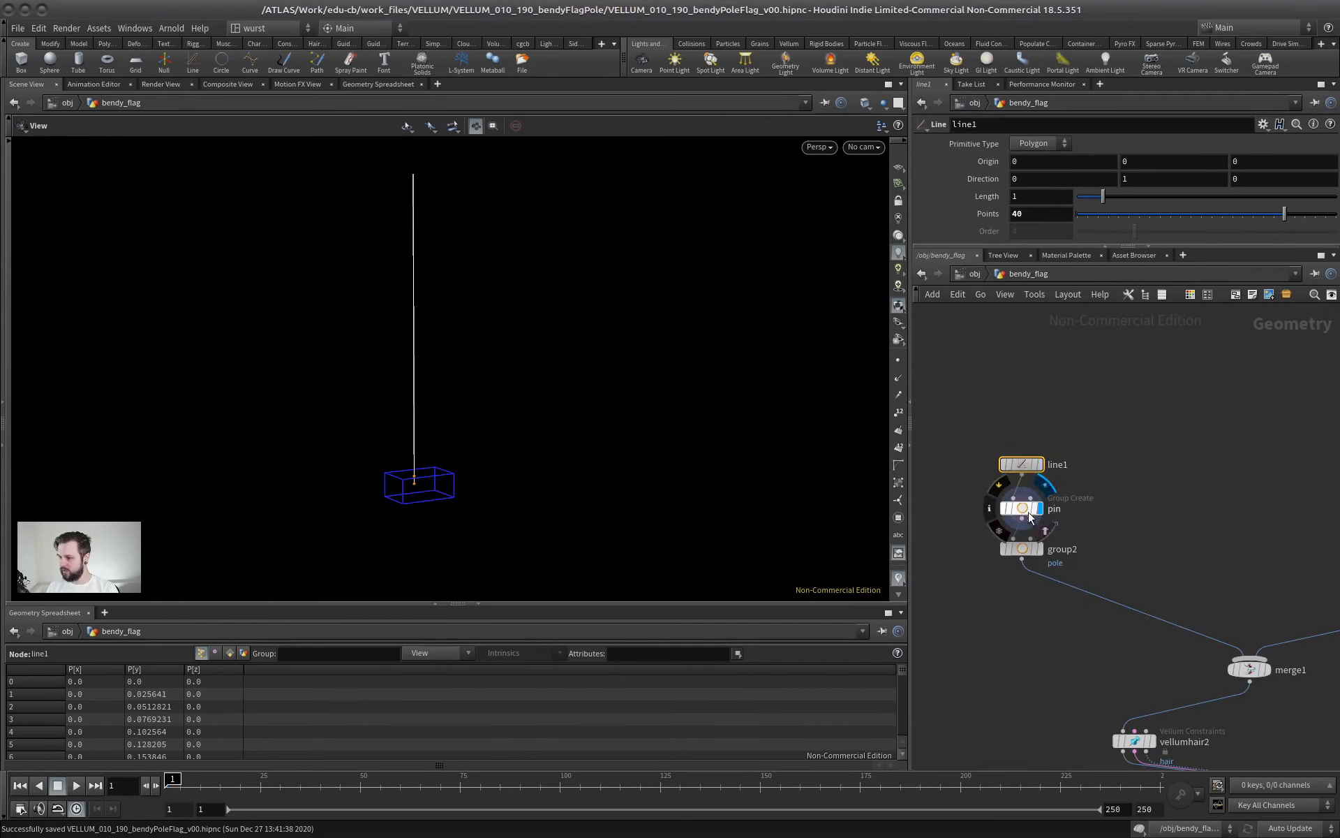
pyautogui.moveTo(392, 466); pyautogui.dragTo(694, 440, button='right')
pyautogui.moveTo(488, 494); pyautogui.dragTo(529, 383, button='middle')
pyautogui.moveTo(485, 423); pyautogui.dragTo(469, 396)
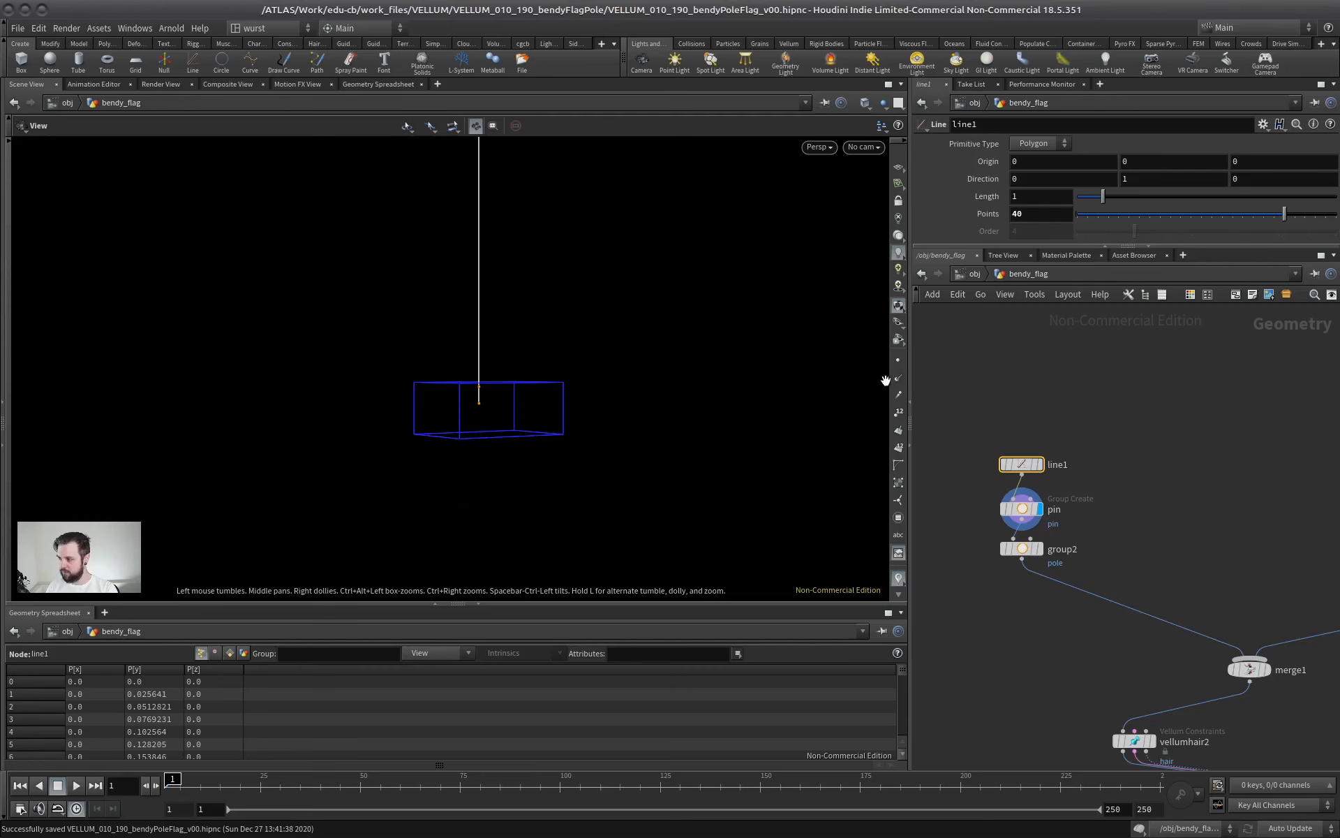
pyautogui.moveTo(451, 393); pyautogui.dragTo(535, 338, button='right')
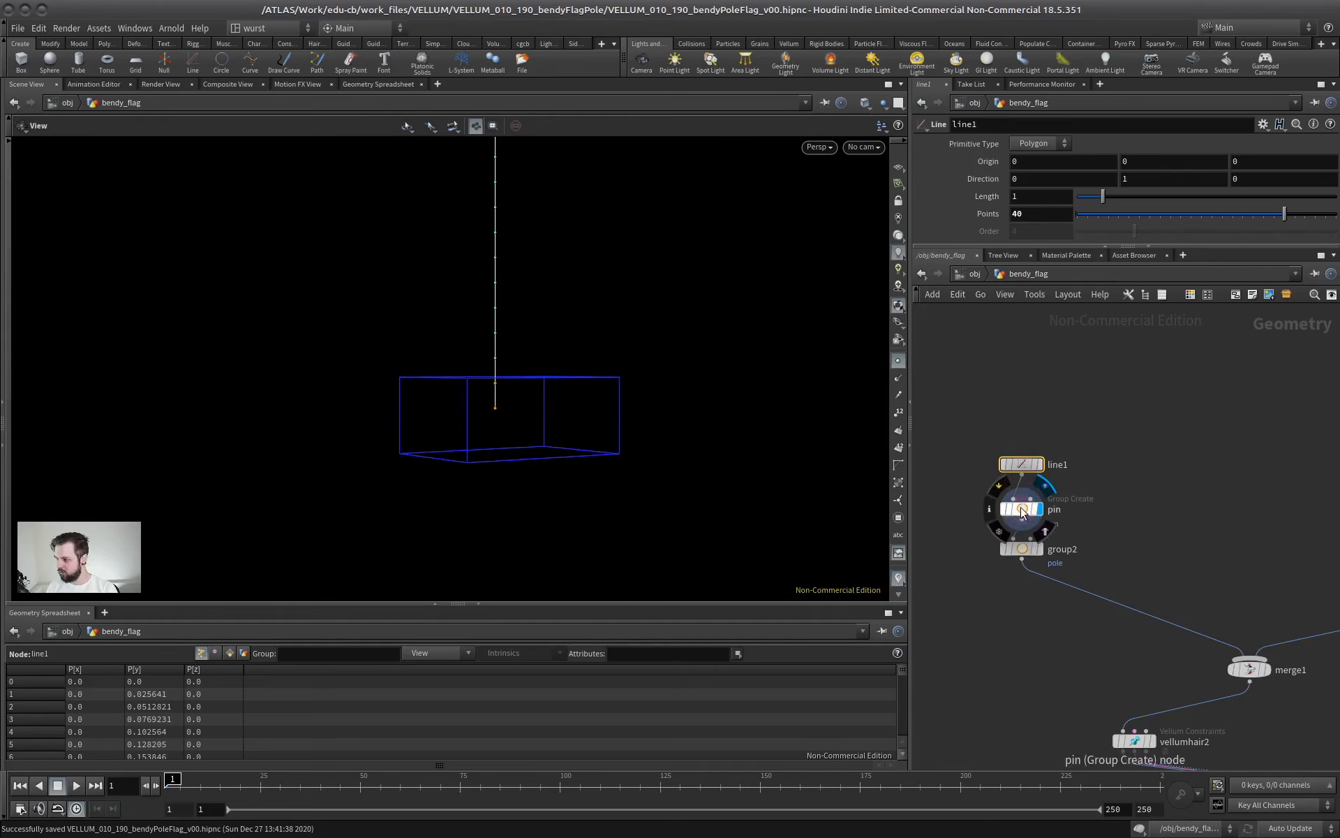
# Display the group2 node and review the group settings of the pole primitives
pyautogui.click(1040, 550)
pyautogui.click(1025, 550)
pyautogui.moveTo(442, 308); pyautogui.dragTo(440, 541, button='middle')
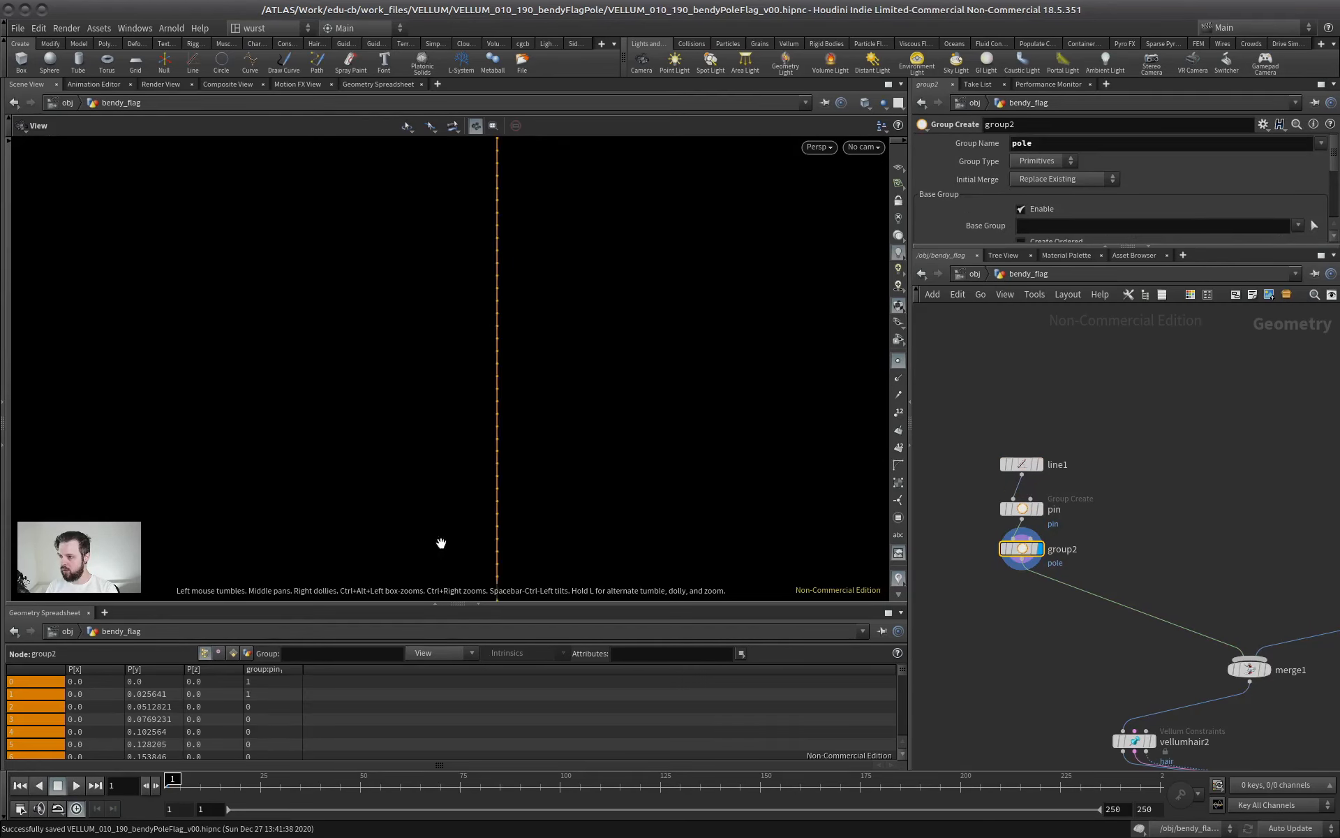
pyautogui.moveTo(440, 541); pyautogui.dragTo(517, 457, button='right')
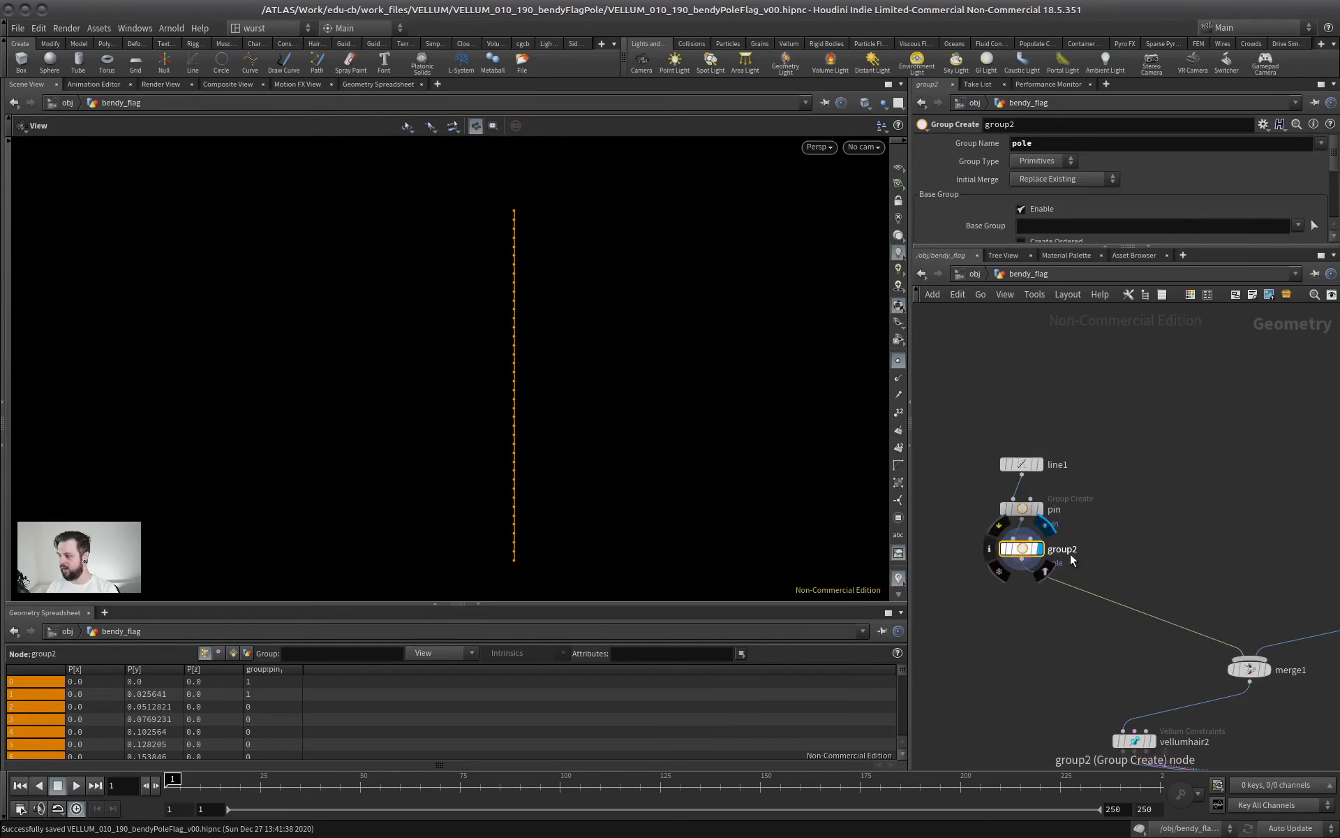
pyautogui.moveTo(1044, 245); pyautogui.dragTo(1047, 356)
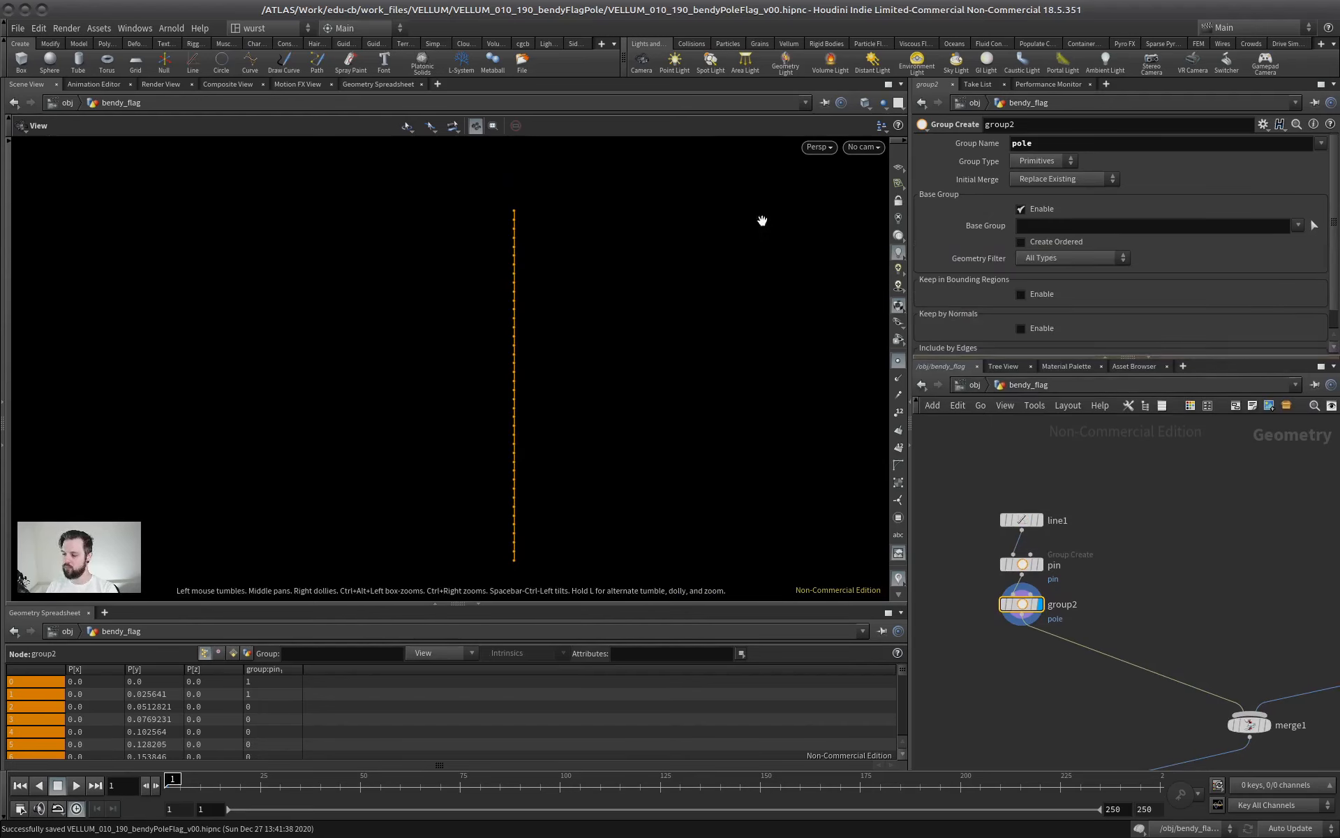
# Display the flag Planar Patch node and review its size and edge length settings
pyautogui.scroll(-2, 1119, 499)
pyautogui.moveTo(1182, 602); pyautogui.dragTo(1095, 510, button='middle')
pyautogui.scroll(3, 1087, 518)
pyautogui.moveTo(1149, 473); pyautogui.dragTo(1071, 561, button='middle')
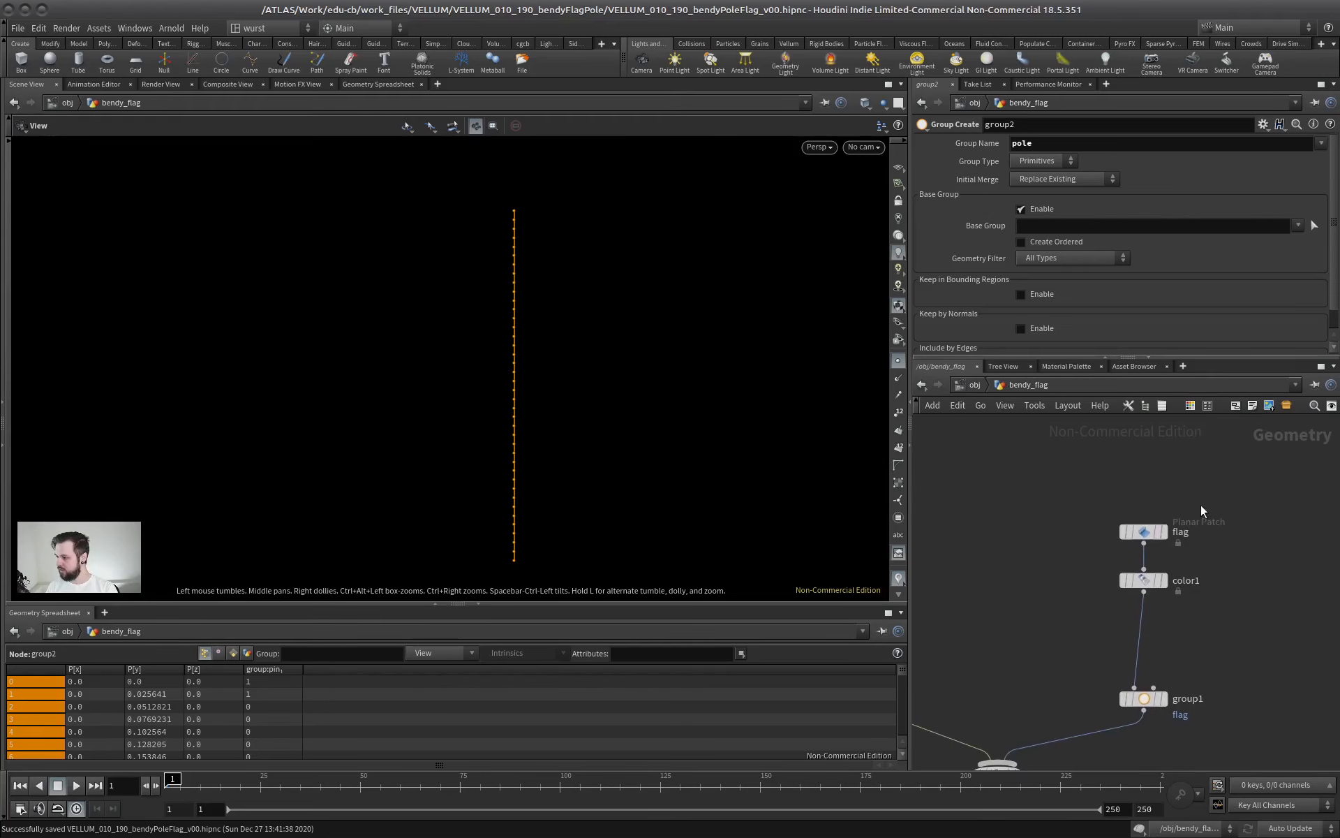
pyautogui.press('r')
pyautogui.click(1137, 536)
pyautogui.moveTo(1226, 563); pyautogui.dragTo(1165, 494, button='middle')
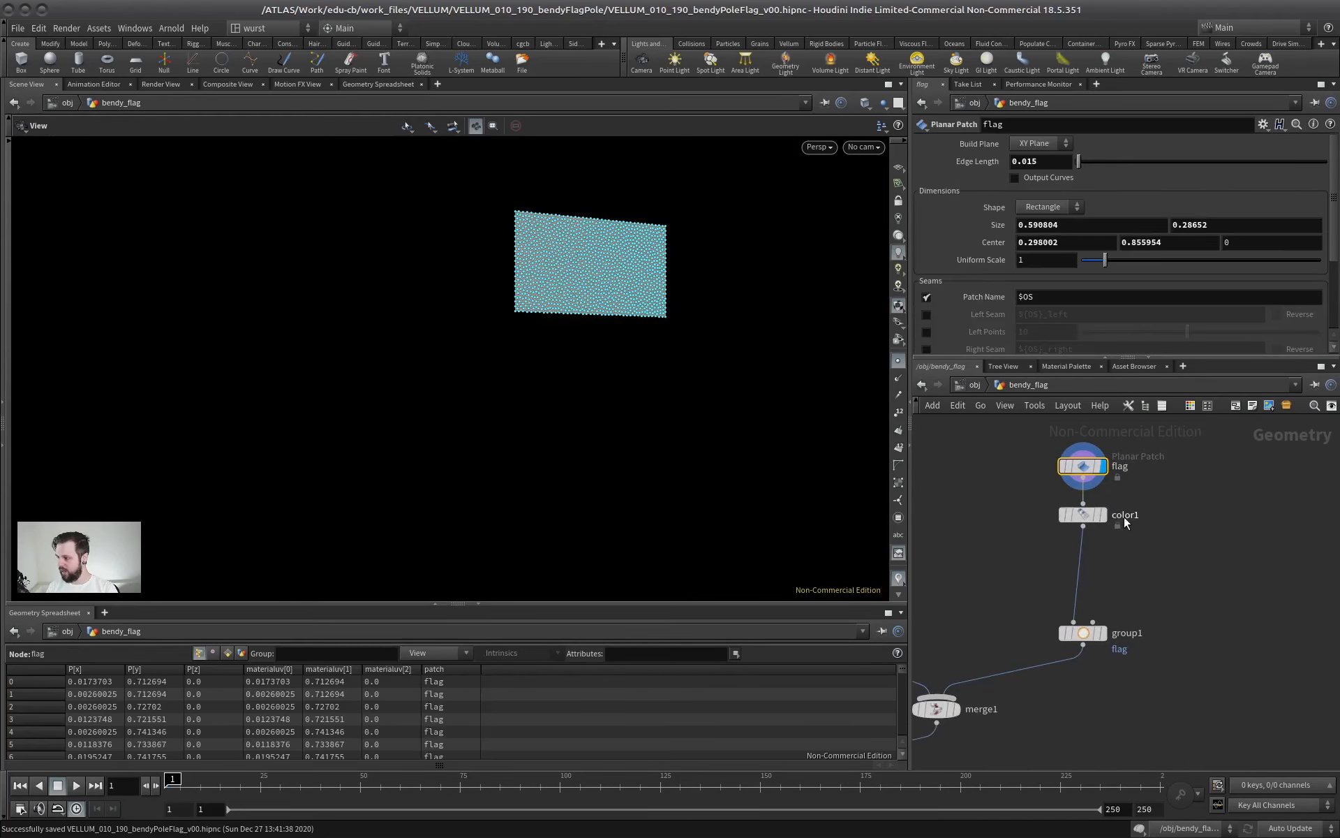
# Hide the point markers and display the flag's color1 and group1 nodes in turn
pyautogui.click(1102, 517)
pyautogui.click(899, 360)
pyautogui.moveTo(593, 383); pyautogui.dragTo(754, 376, button='right')
pyautogui.moveTo(754, 376); pyautogui.dragTo(776, 322, button='middle')
pyautogui.click(1106, 633)
# Display the vellumhair2 constraint node and check which group it is applied to
pyautogui.moveTo(1206, 578); pyautogui.dragTo(1033, 652)
pyautogui.moveTo(994, 603); pyautogui.dragTo(1137, 459, button='middle')
pyautogui.scroll(-4, 1135, 464)
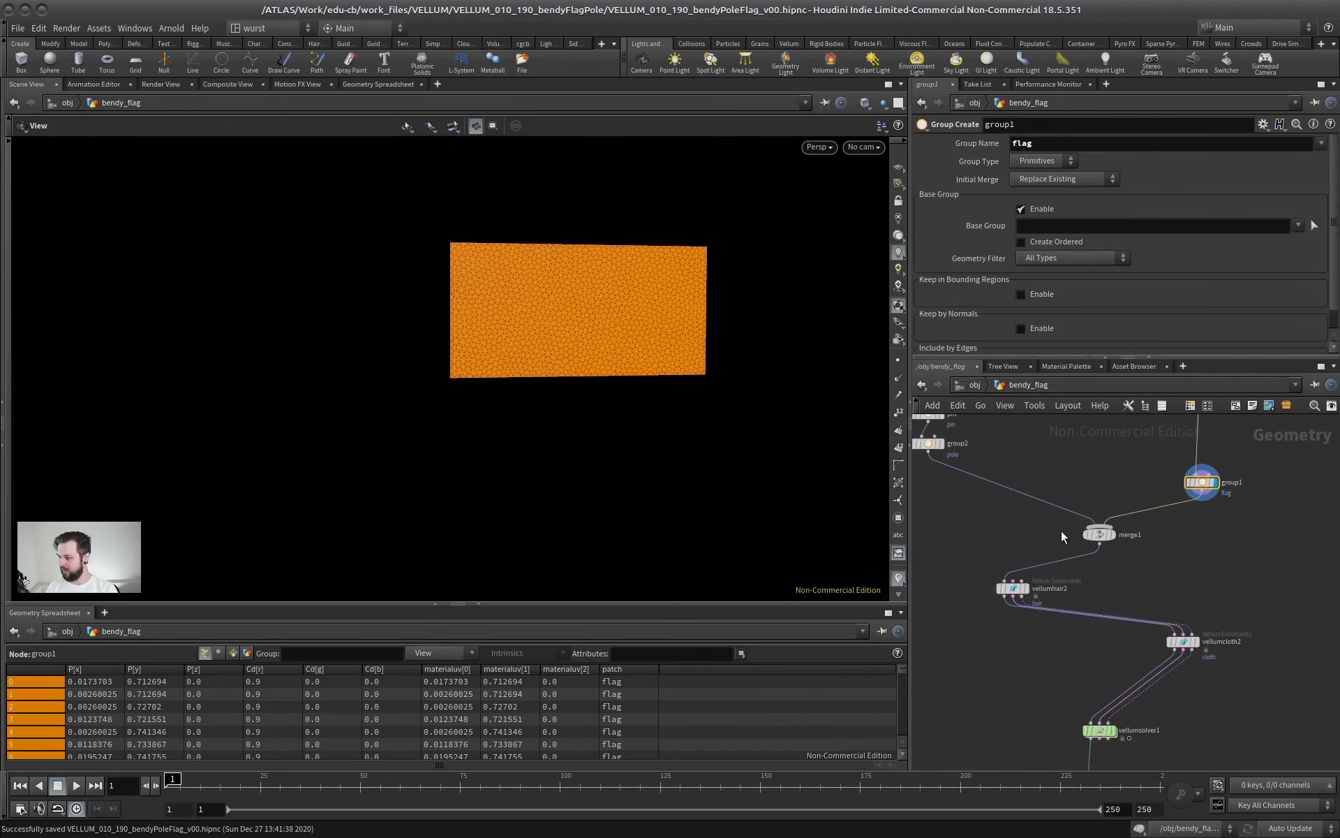
pyautogui.scroll(4, 1115, 569)
pyautogui.moveTo(961, 535); pyautogui.dragTo(1040, 536, button='middle')
pyautogui.click(1043, 602)
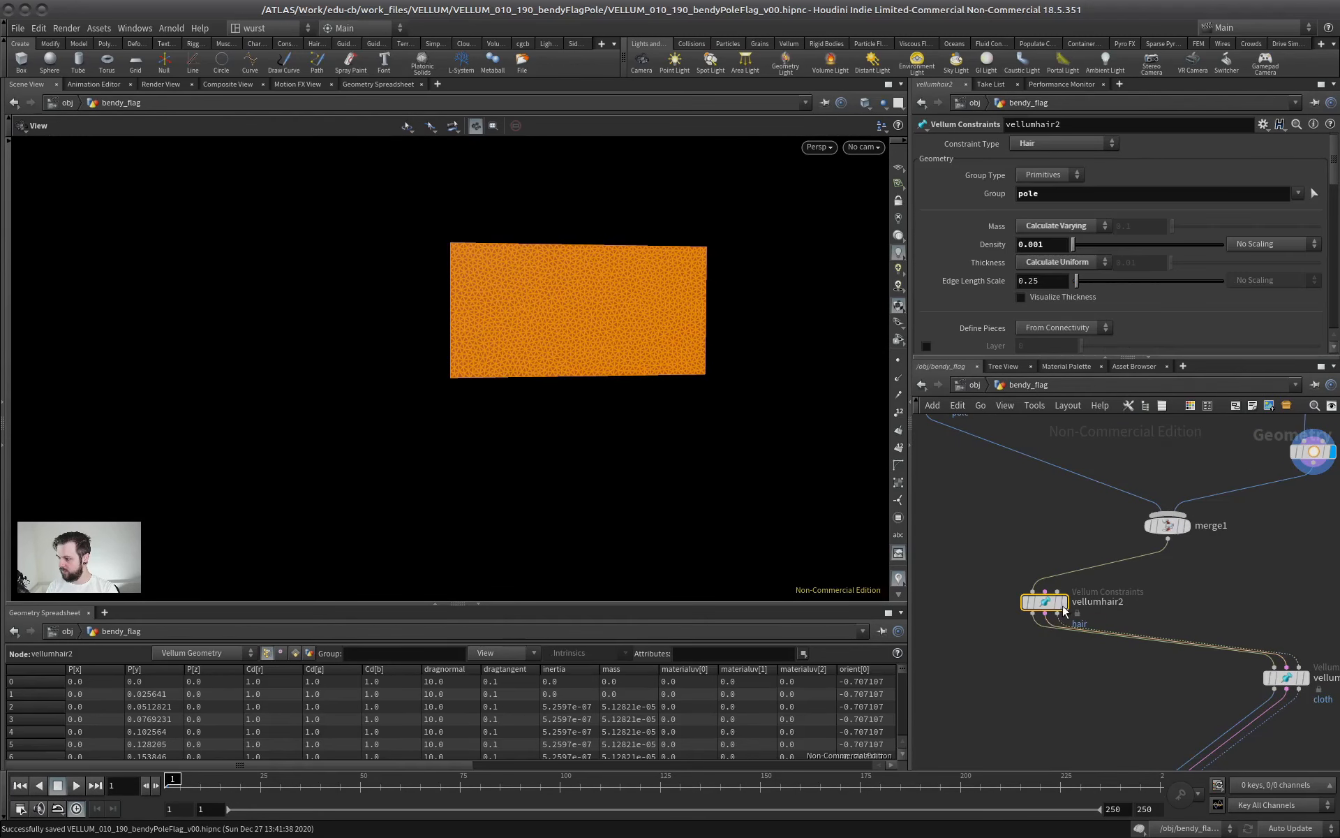
pyautogui.click(1064, 602)
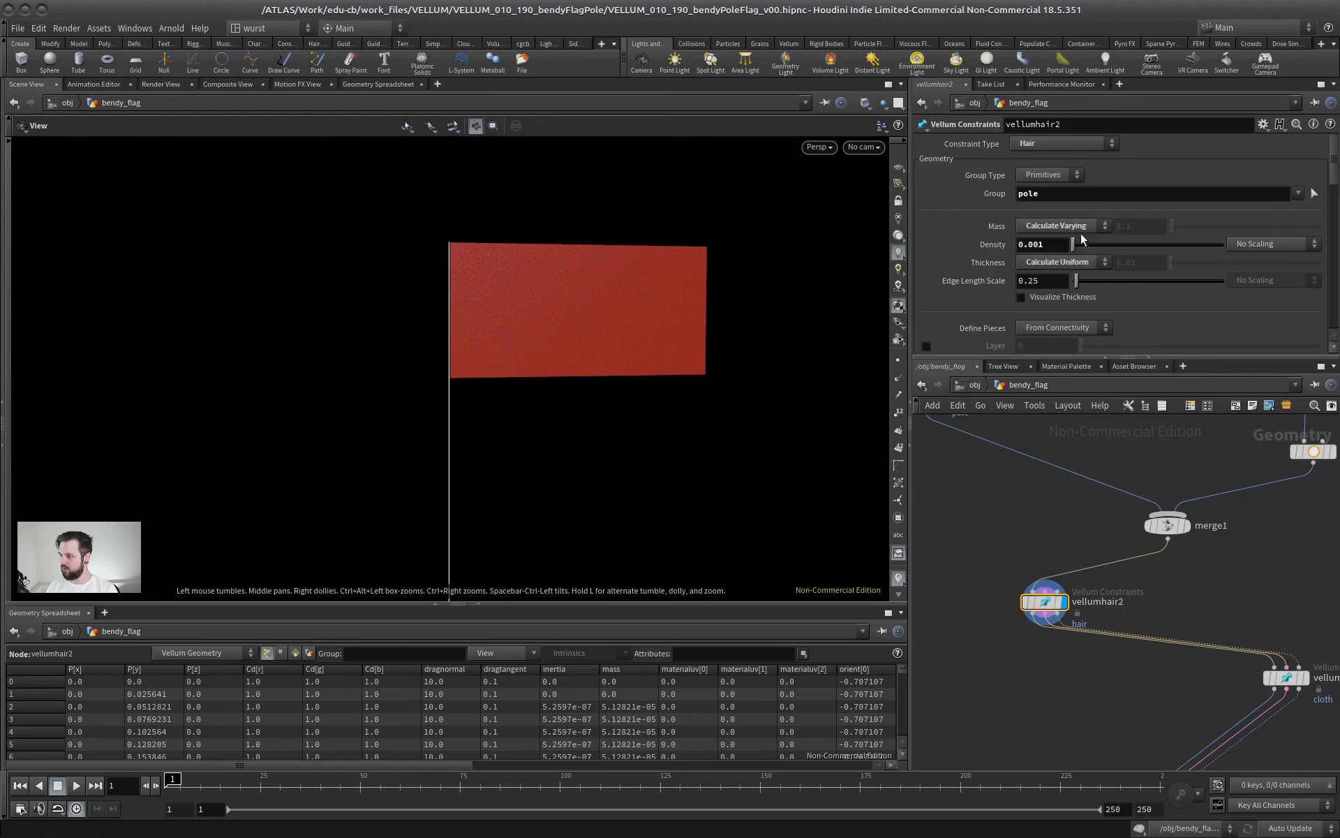
pyautogui.press('Tab')
pyautogui.write('hair')
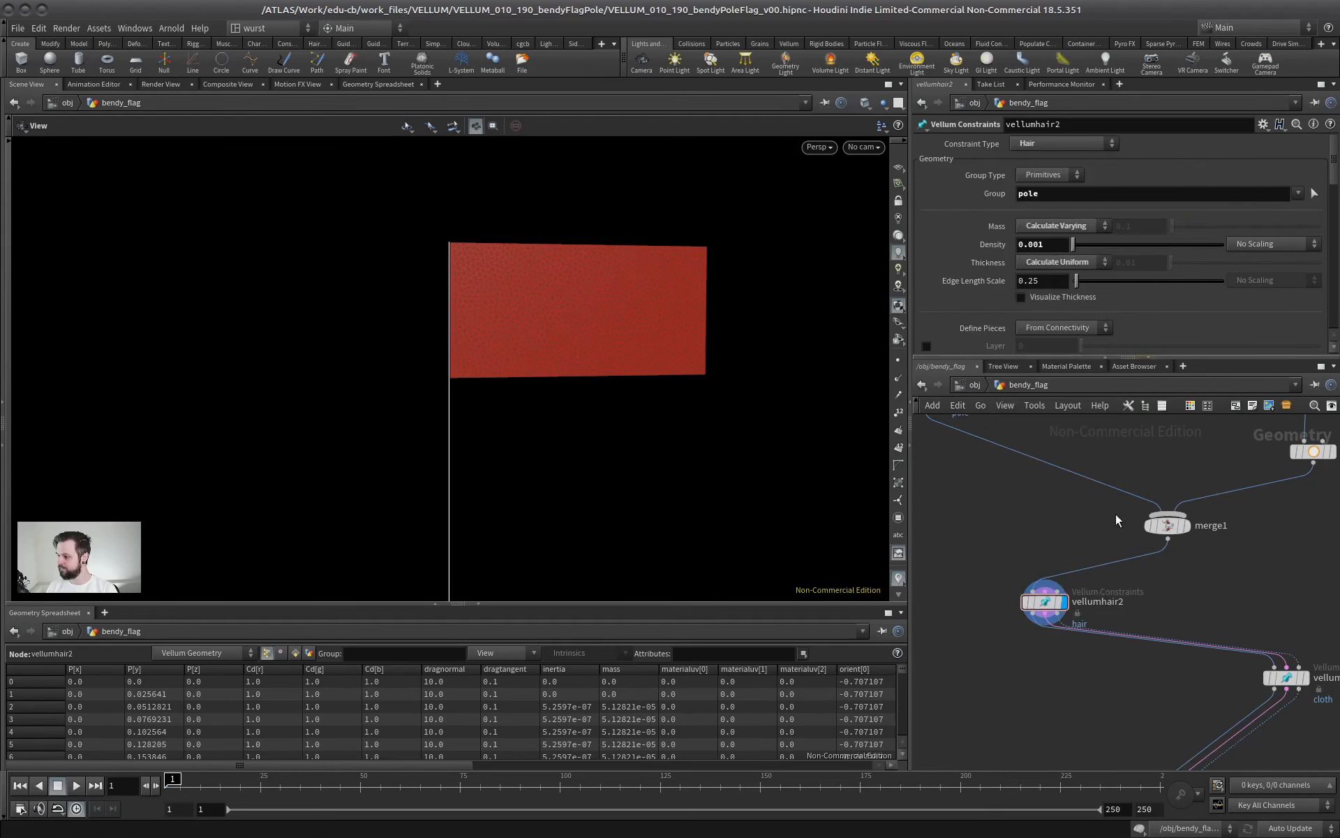
pyautogui.doubleClick(1047, 195)
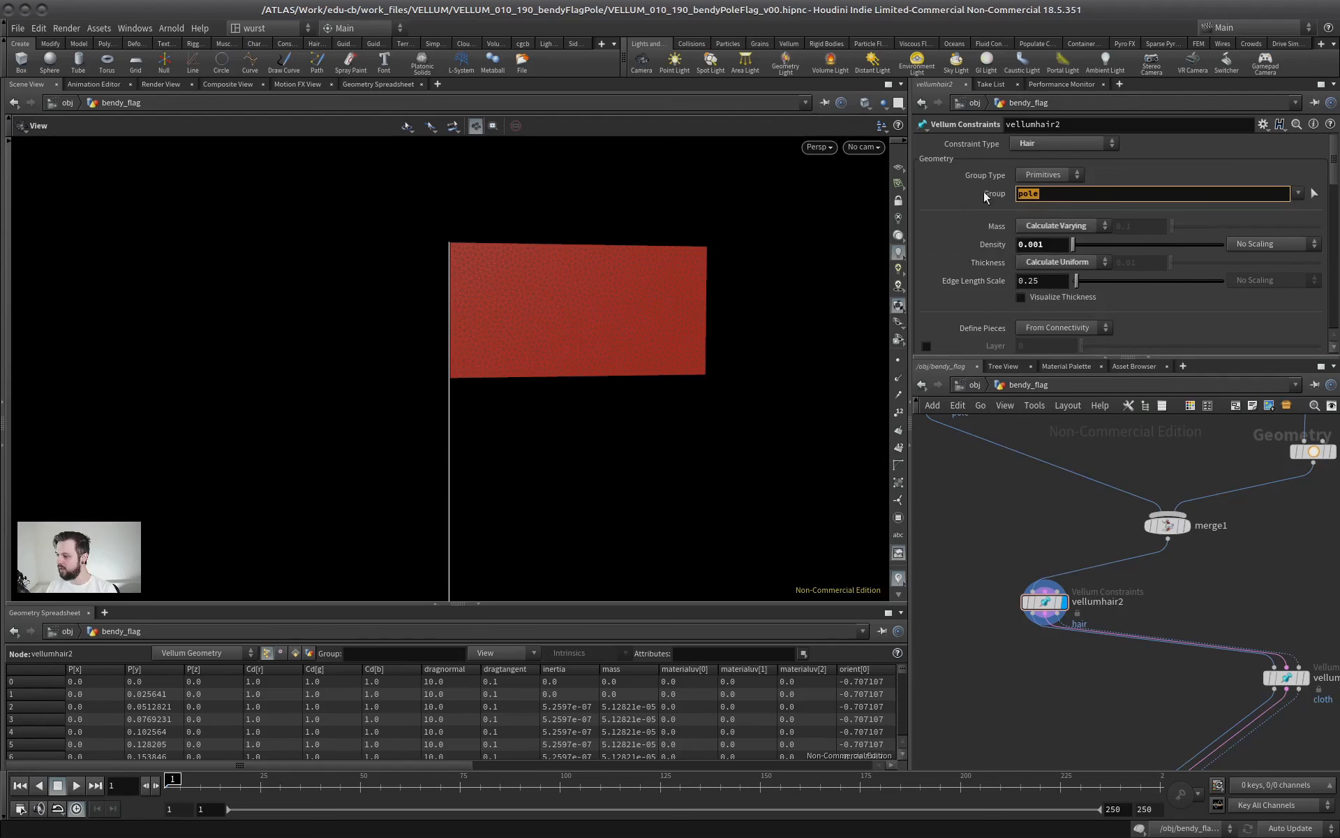
# Display the vellumcloth2 constraint node and check which group it is applied to
pyautogui.moveTo(1334, 638); pyautogui.dragTo(1196, 562, button='middle')
pyautogui.click(1152, 604)
pyautogui.click(1168, 603)
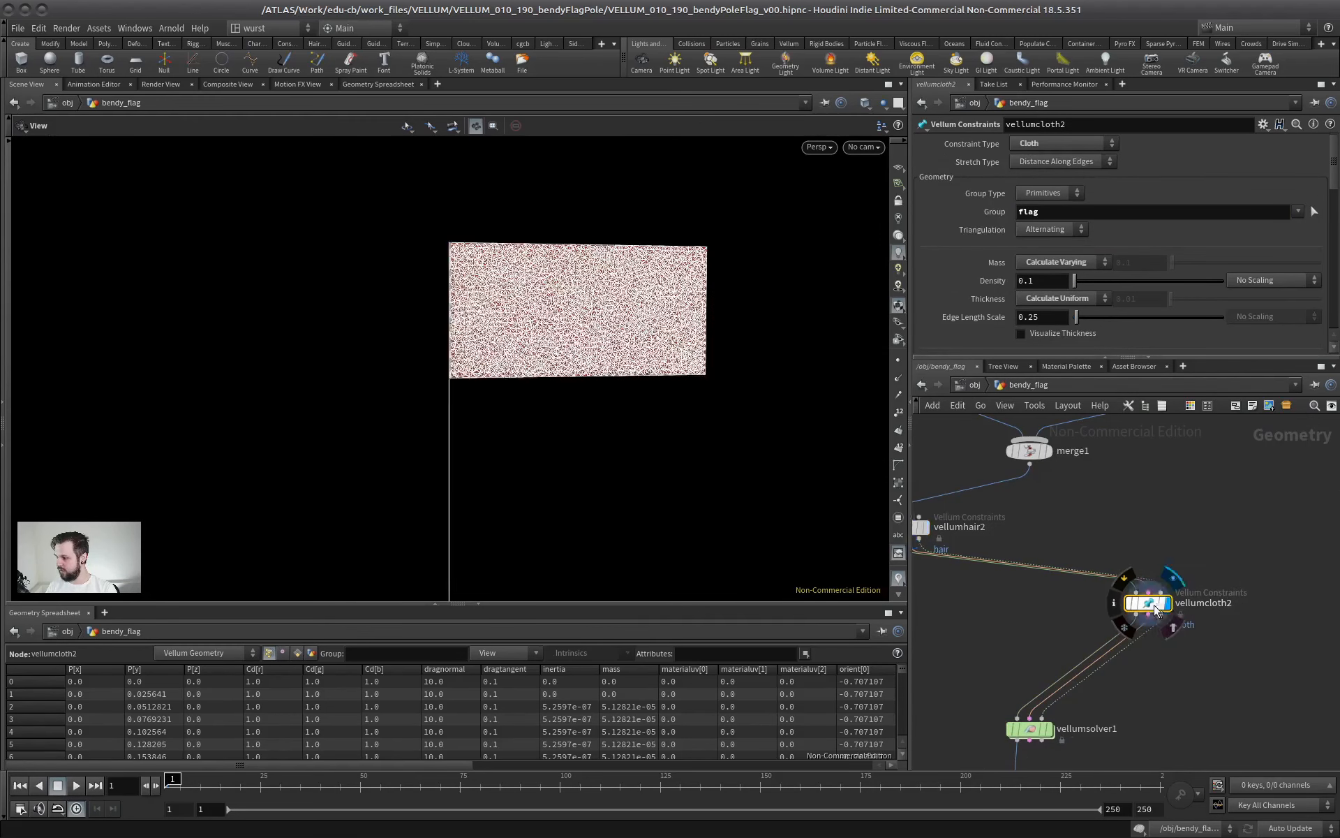
pyautogui.doubleClick(1050, 210)
pyautogui.click(1135, 536)
pyautogui.moveTo(1039, 707); pyautogui.dragTo(1104, 579, button='middle')
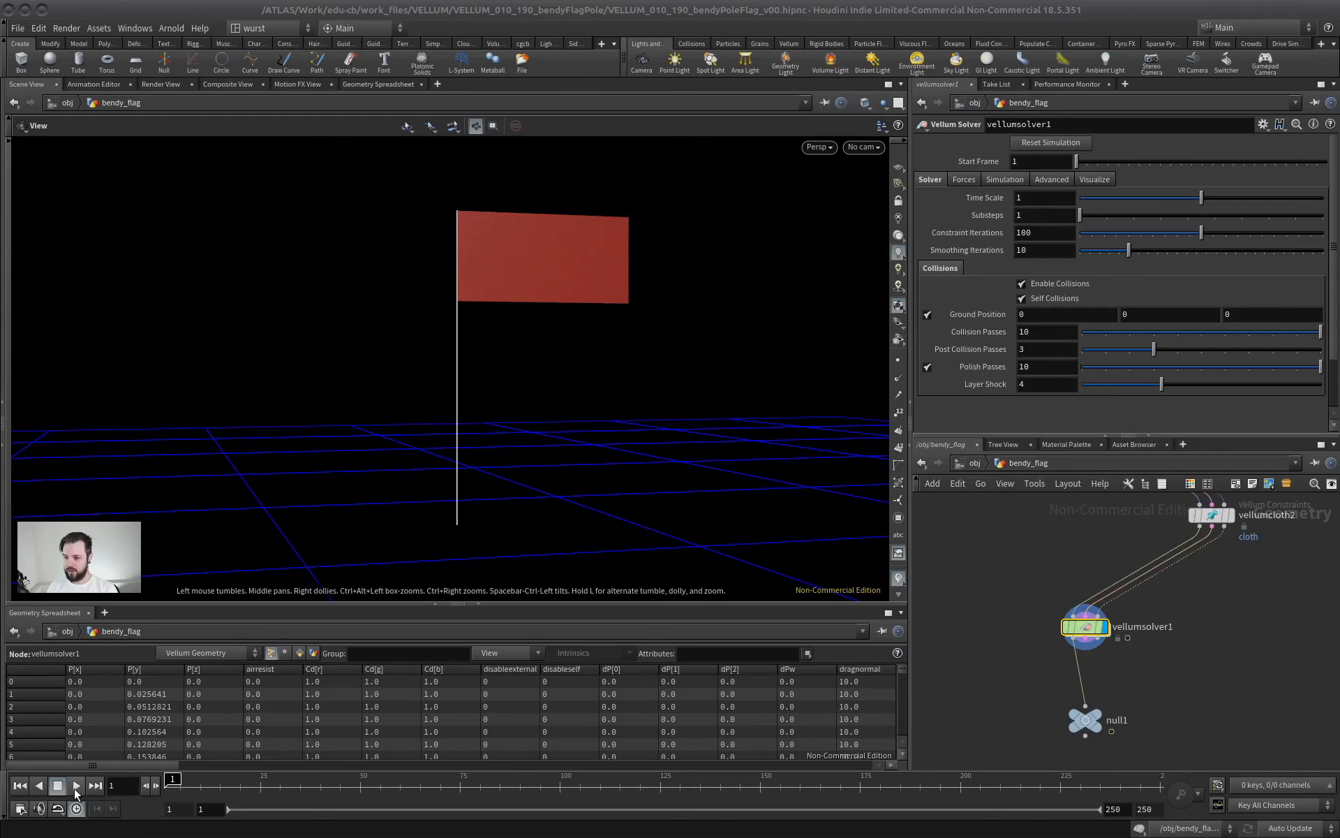
# Play the vellumsolver1 simulation of the unstitched flag and pole, stop it and return to frame 1
pyautogui.click(76, 789)
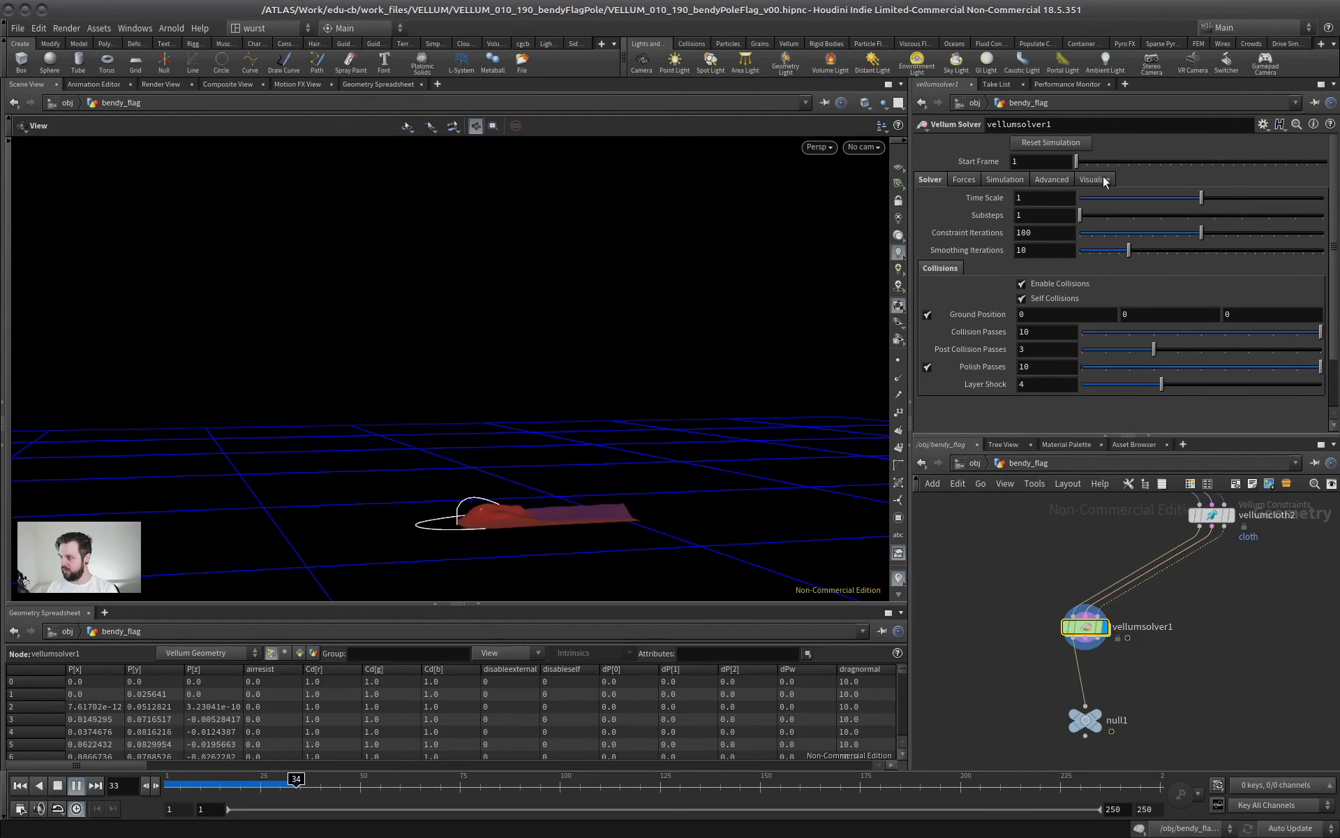
pyautogui.click(19, 785)
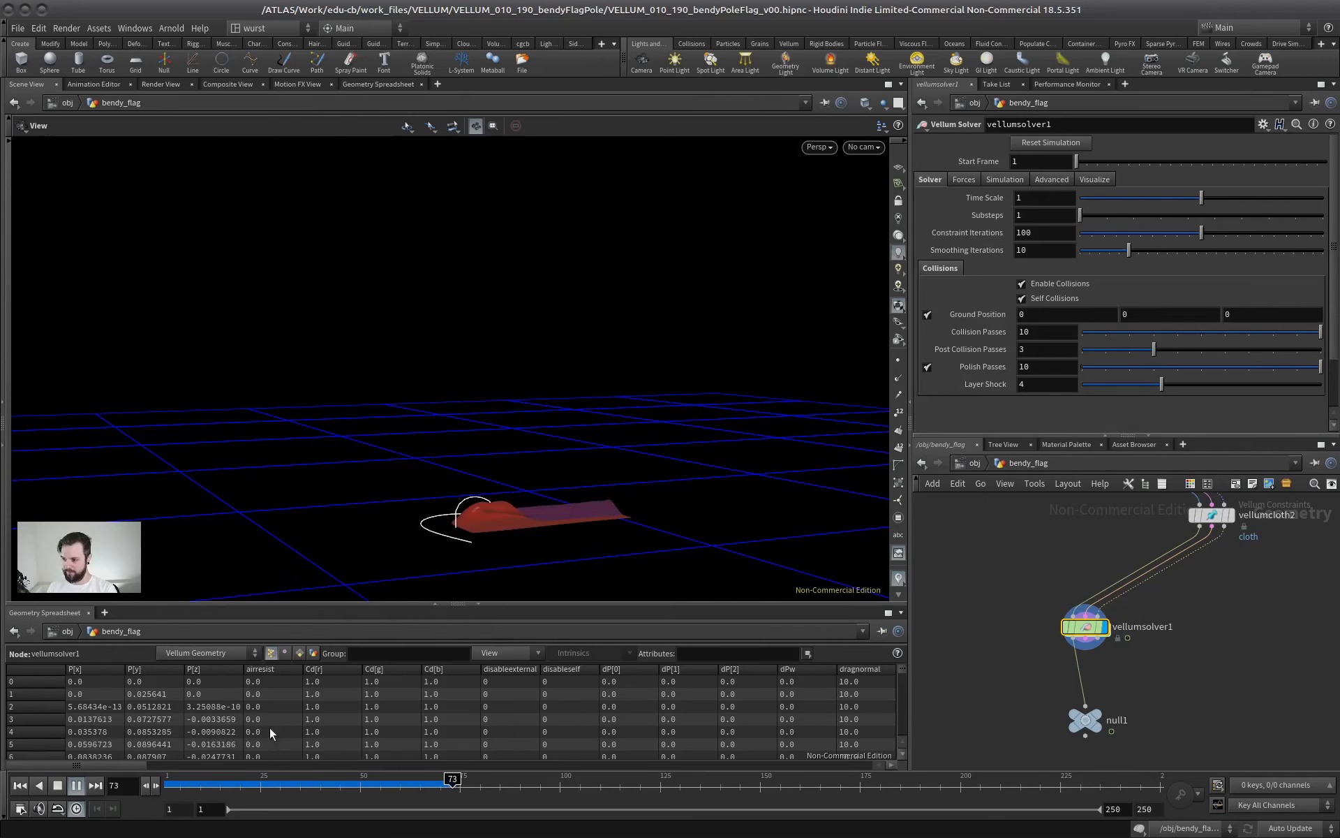
pyautogui.click(59, 785)
pyautogui.click(25, 787)
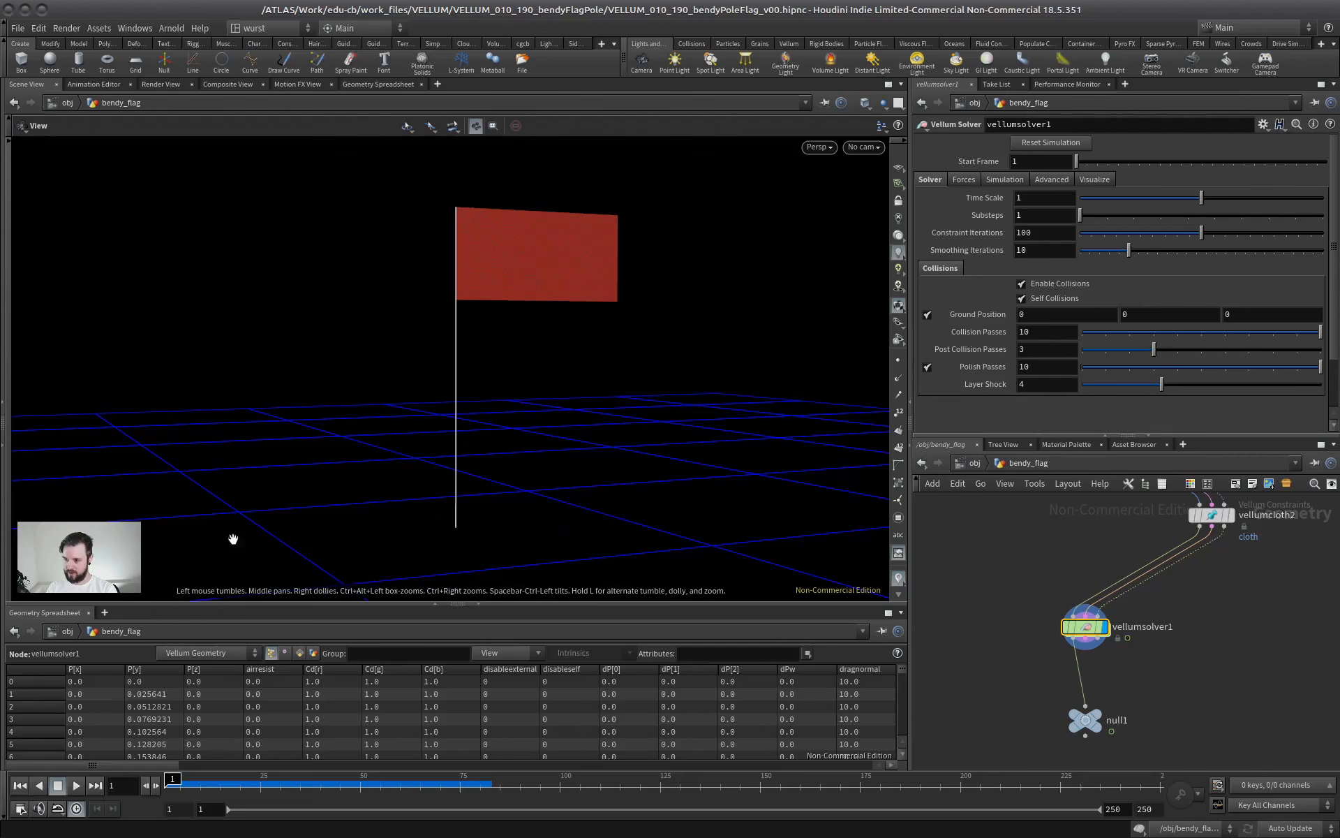
# Insert a Vellum Stitch Points node between vellumcloth2 and vellumsolver1
pyautogui.moveTo(1066, 435); pyautogui.dragTo(1066, 214)
pyautogui.moveTo(1111, 453); pyautogui.dragTo(1093, 550, button='middle')
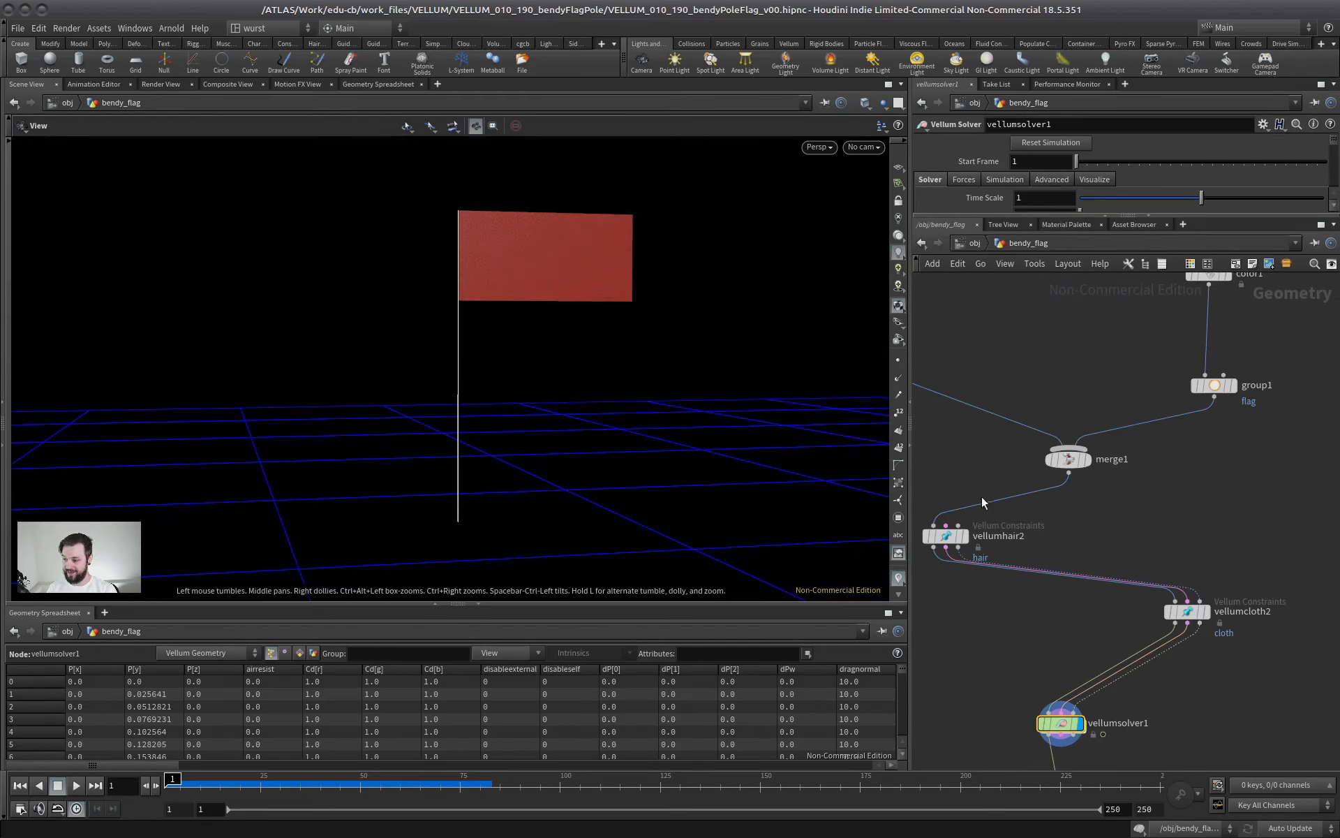
pyautogui.moveTo(1197, 490); pyautogui.dragTo(1228, 502, button='middle')
pyautogui.moveTo(1052, 362); pyautogui.dragTo(1100, 237, button='middle')
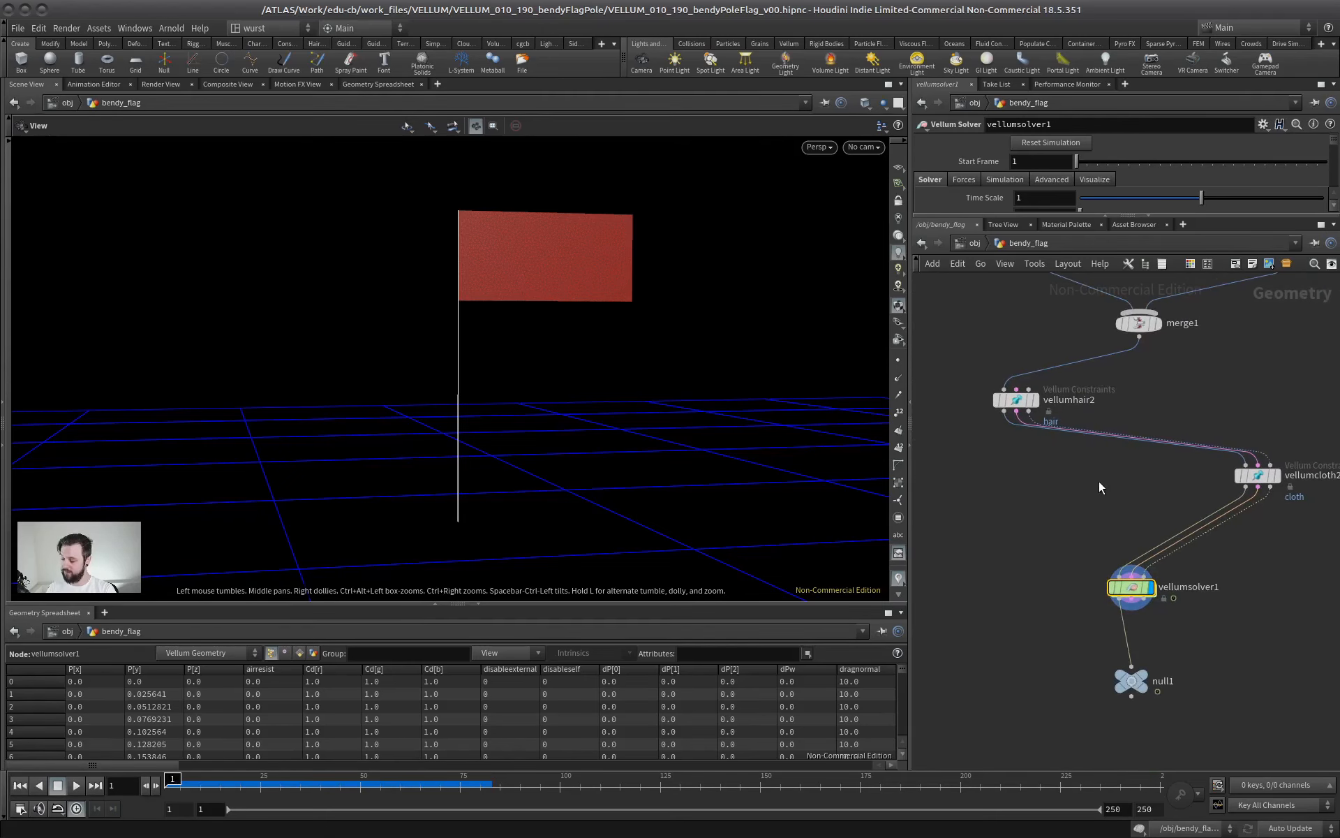
pyautogui.moveTo(1100, 494); pyautogui.dragTo(1044, 491, button='middle')
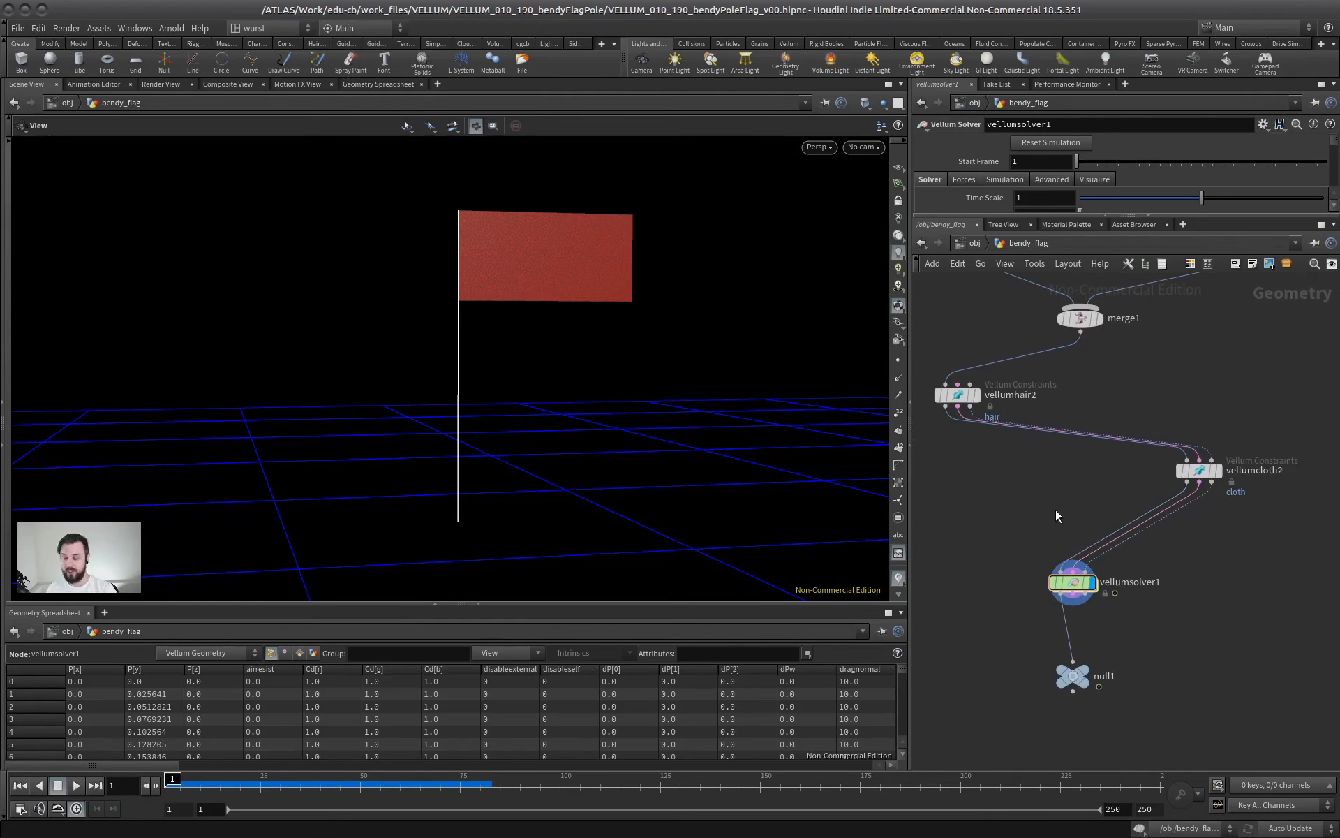
pyautogui.press('Tab')
pyautogui.write('stit')
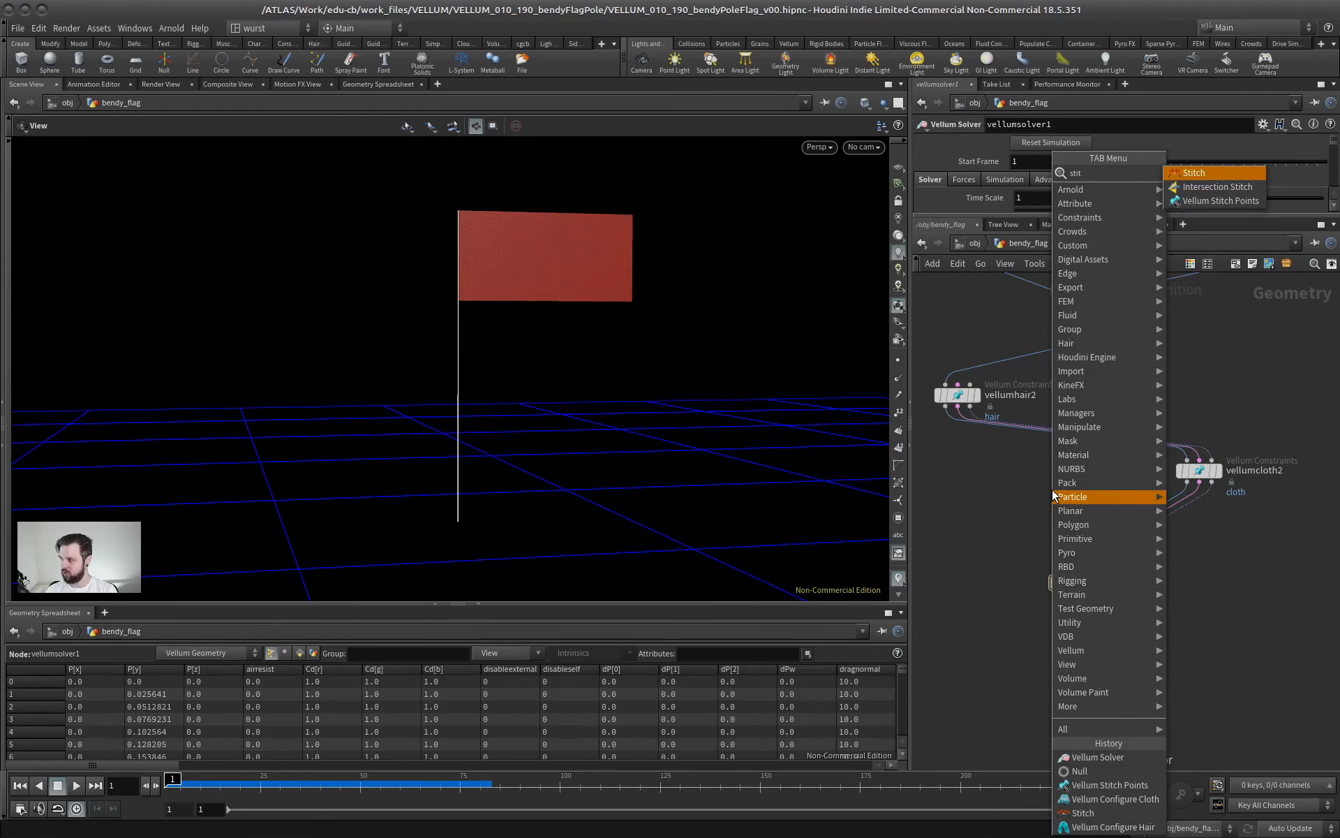
pyautogui.press('Return')
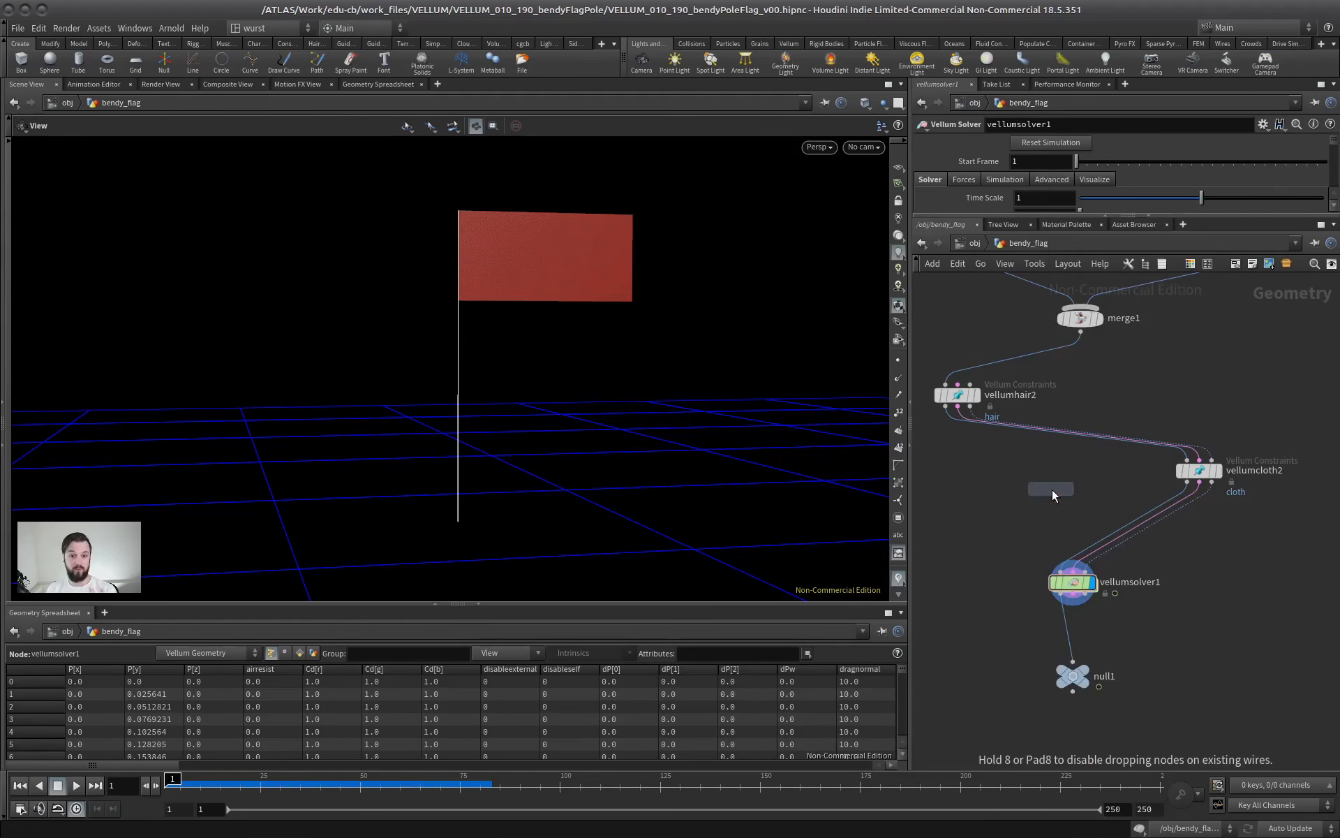
pyautogui.click(1066, 506)
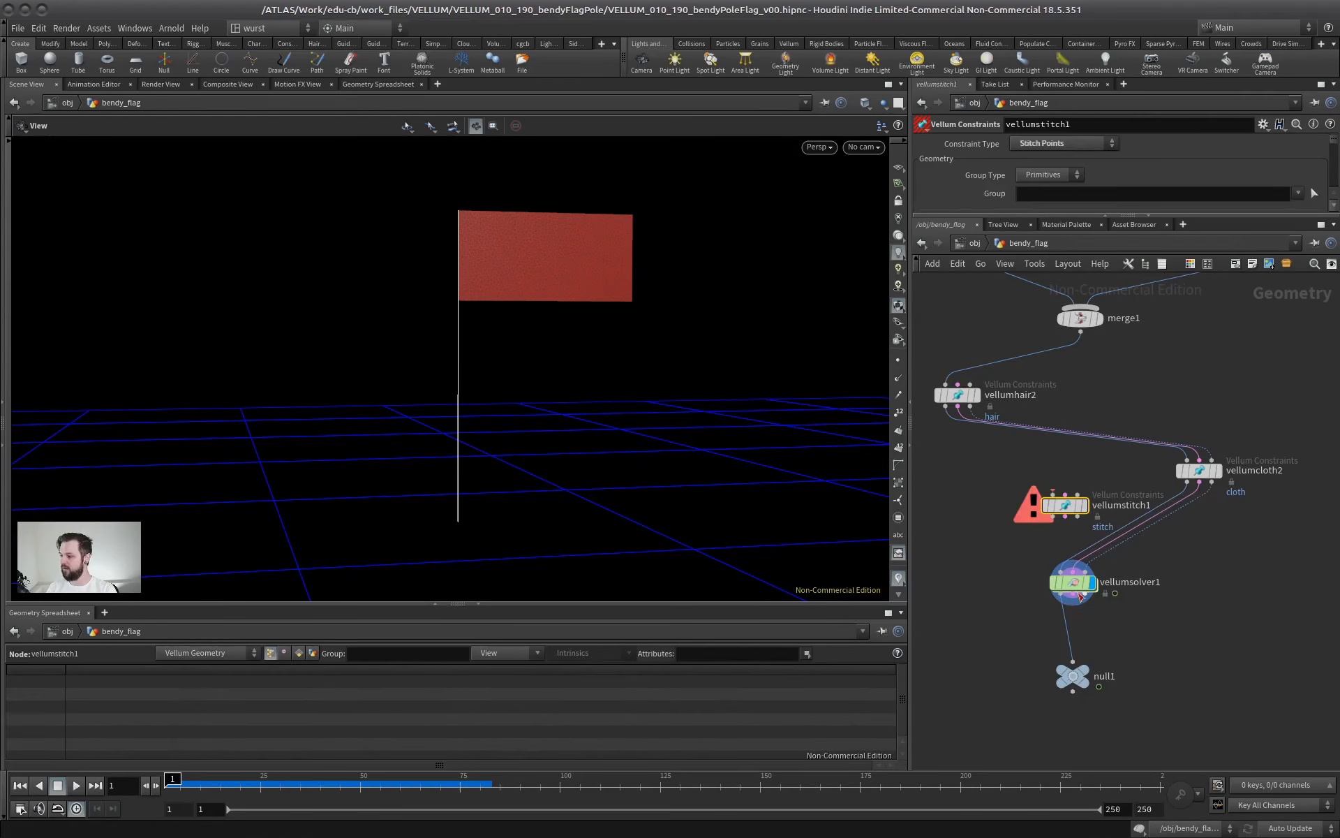
pyautogui.moveTo(1078, 508)
pyautogui.mouseDown()
pyautogui.moveTo(1078, 490)
pyautogui.moveTo(1113, 528)
pyautogui.moveTo(1092, 523)
pyautogui.mouseUp()
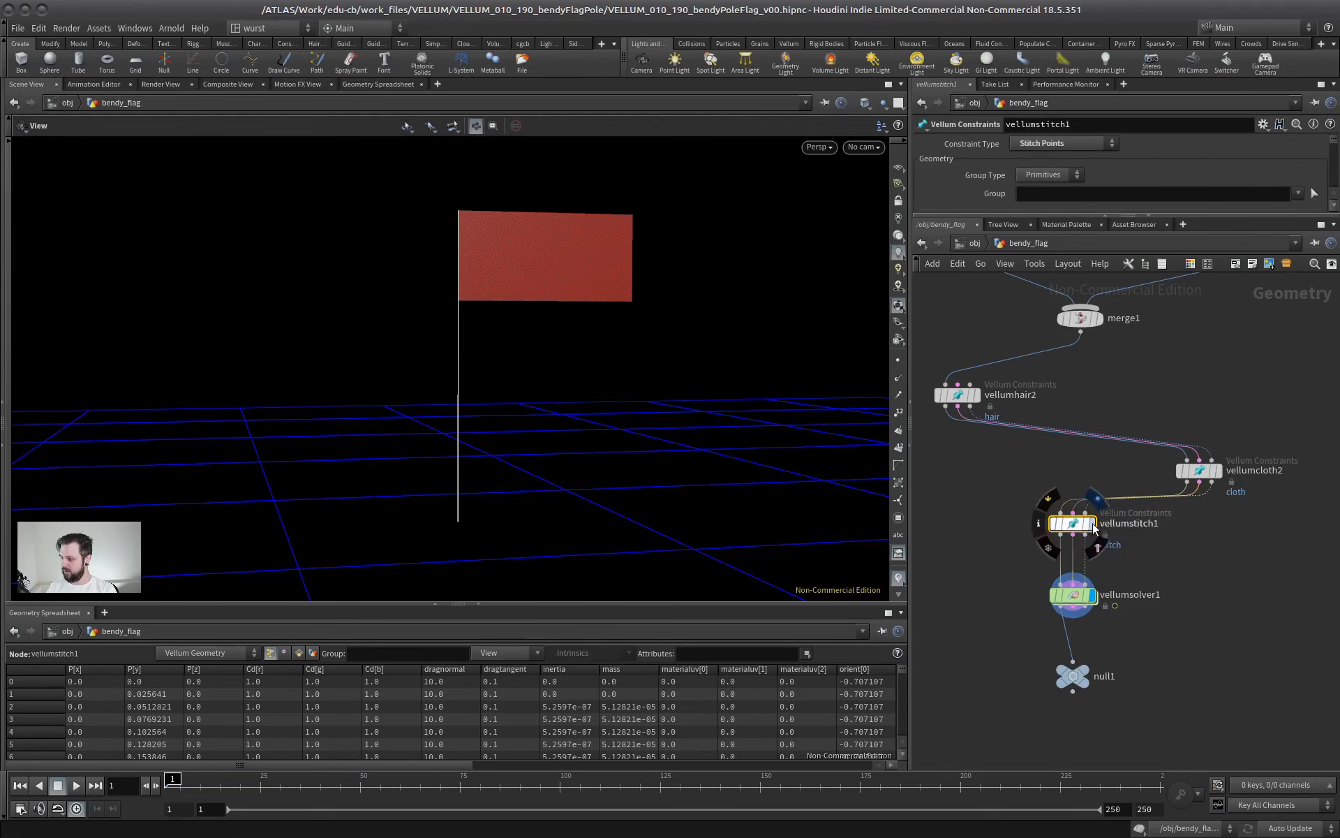
# Display the output of the vellumstitch1 node and look at its stitches on the flag and pole up close
pyautogui.click(1091, 522)
pyautogui.moveTo(392, 278); pyautogui.dragTo(649, 252, button='right')
pyautogui.moveTo(649, 251); pyautogui.dragTo(520, 472, button='middle')
pyautogui.moveTo(499, 423)
pyautogui.mouseDown()
pyautogui.moveTo(512, 422)
pyautogui.moveTo(490, 429)
pyautogui.mouseUp()
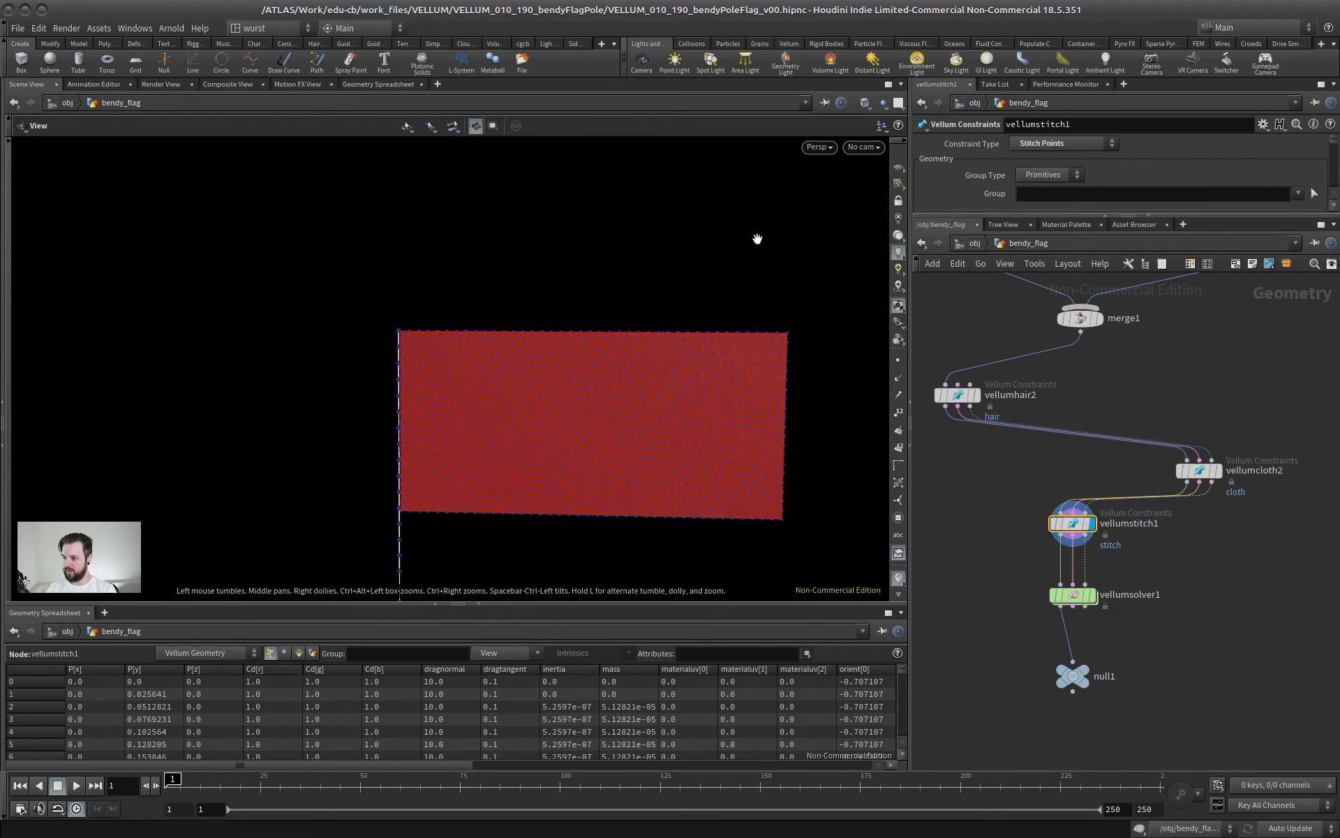
# Set the stitch constraint's Group to pole and its Target Group to flag
pyautogui.moveTo(1081, 215); pyautogui.dragTo(1081, 508)
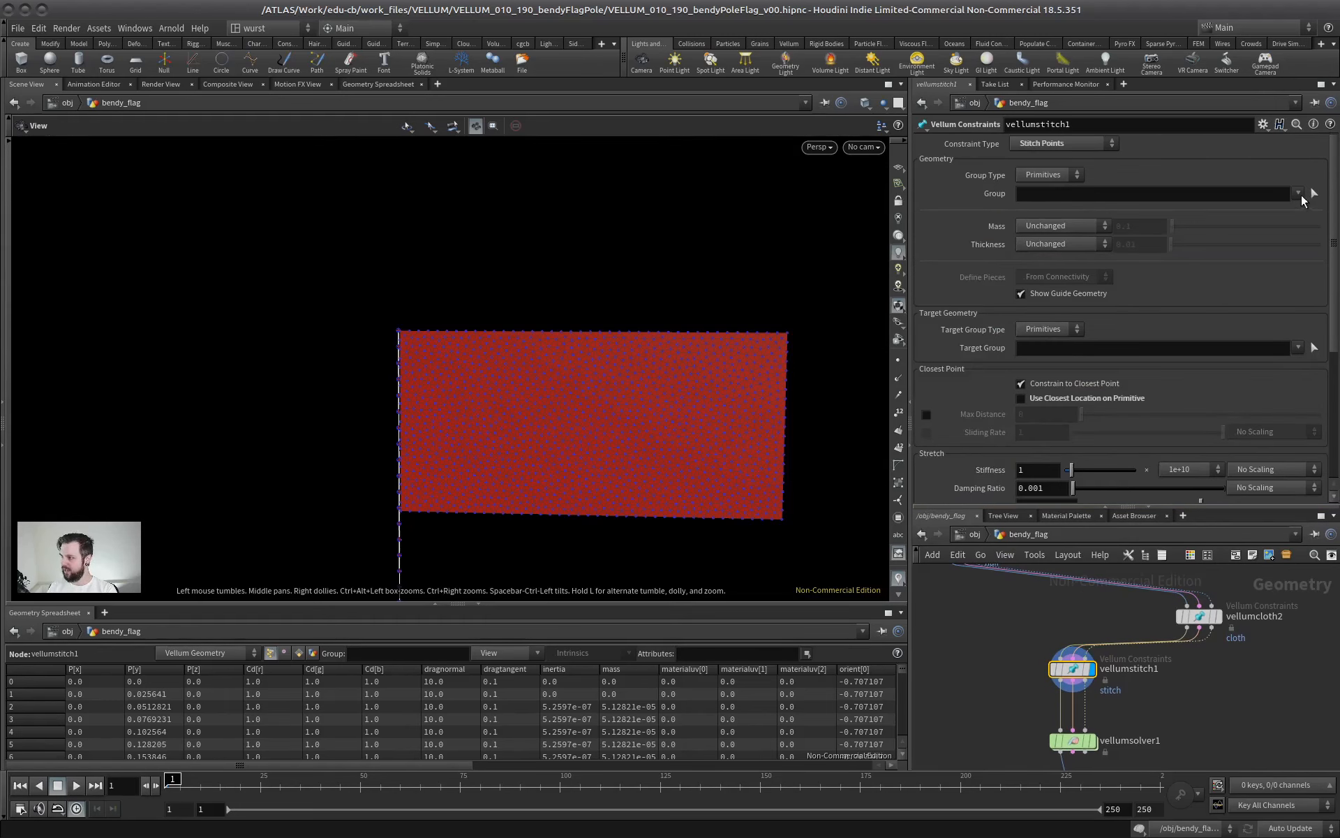
pyautogui.click(1299, 193)
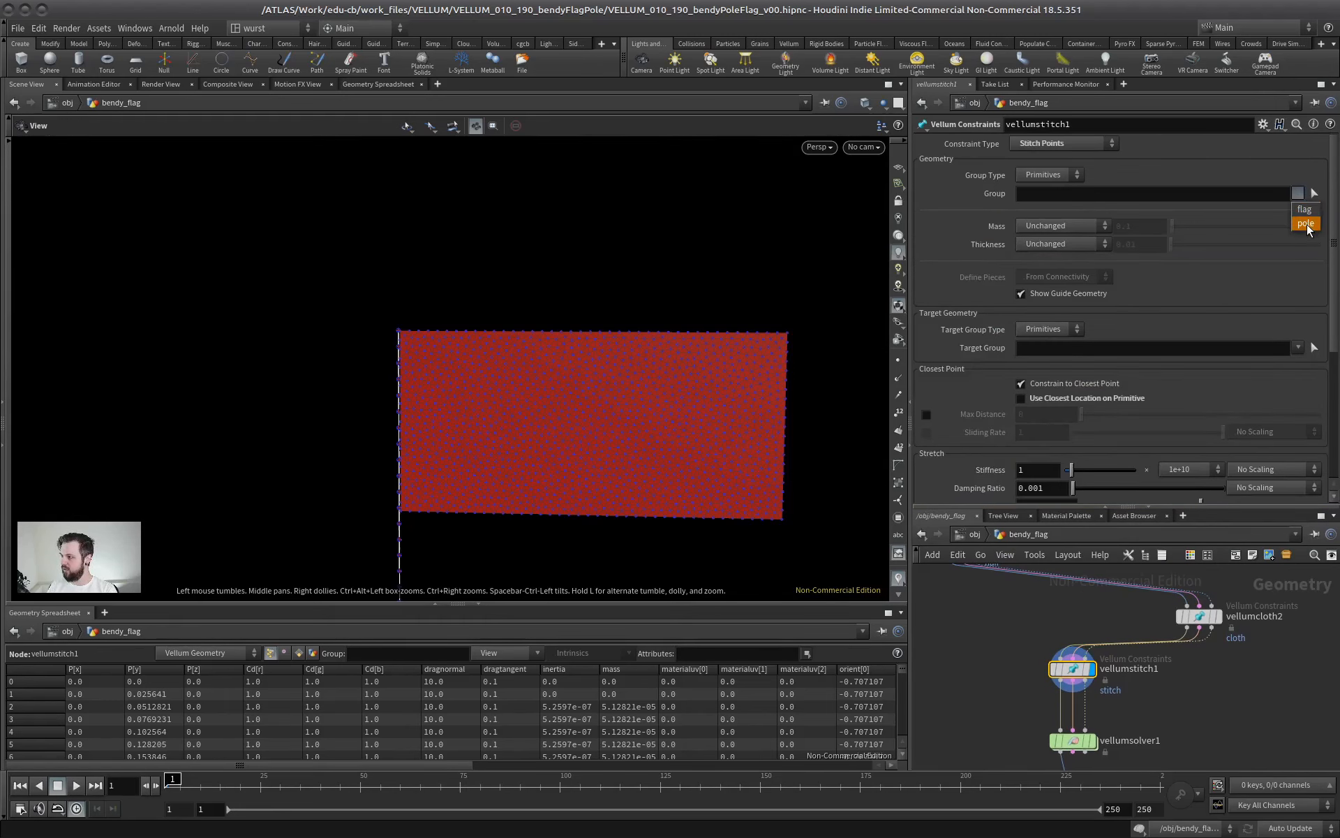
pyautogui.click(1306, 225)
pyautogui.click(1298, 348)
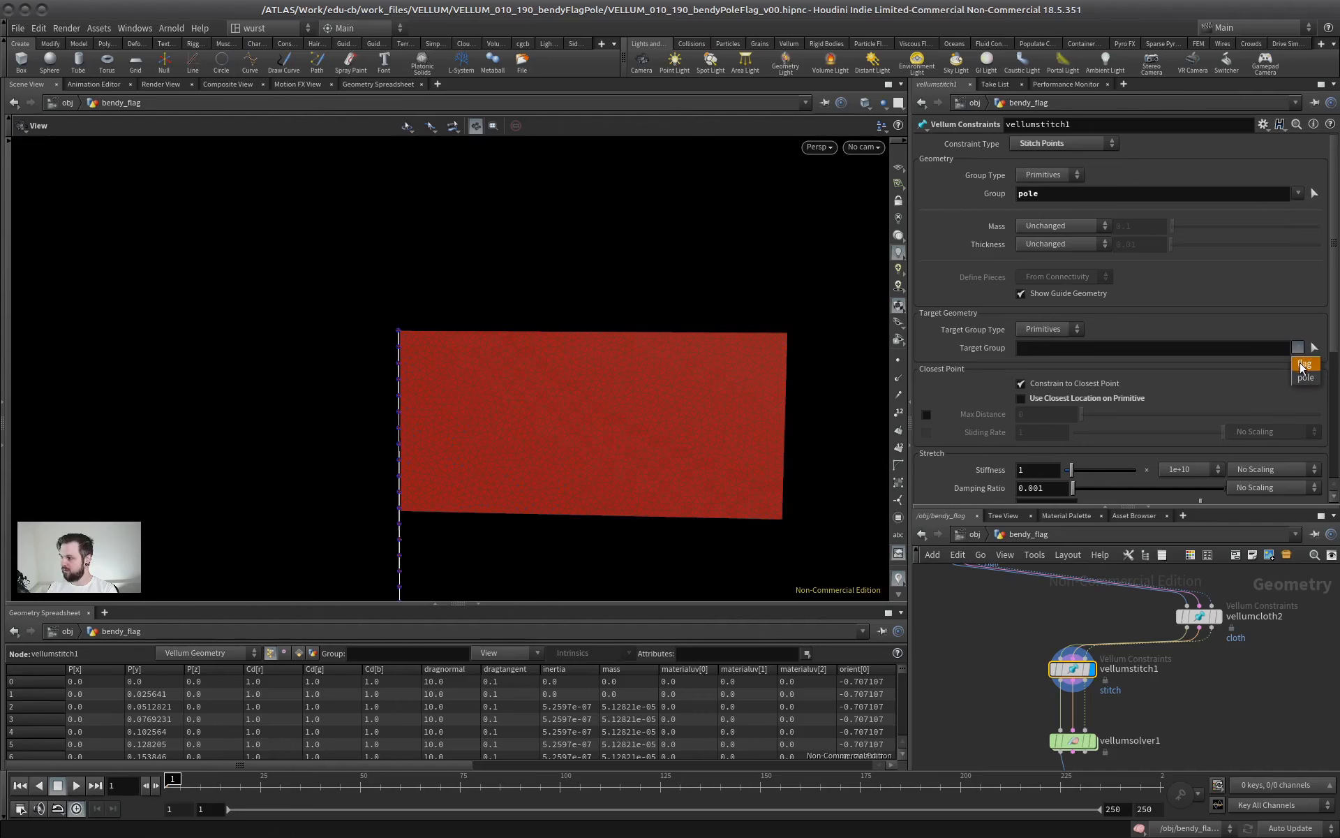
pyautogui.click(1304, 364)
# Examine the stitch guides along the pole, in wireframe and shaded display, beside and below the flag
pyautogui.moveTo(391, 425); pyautogui.dragTo(628, 399, button='right')
pyautogui.press('w')
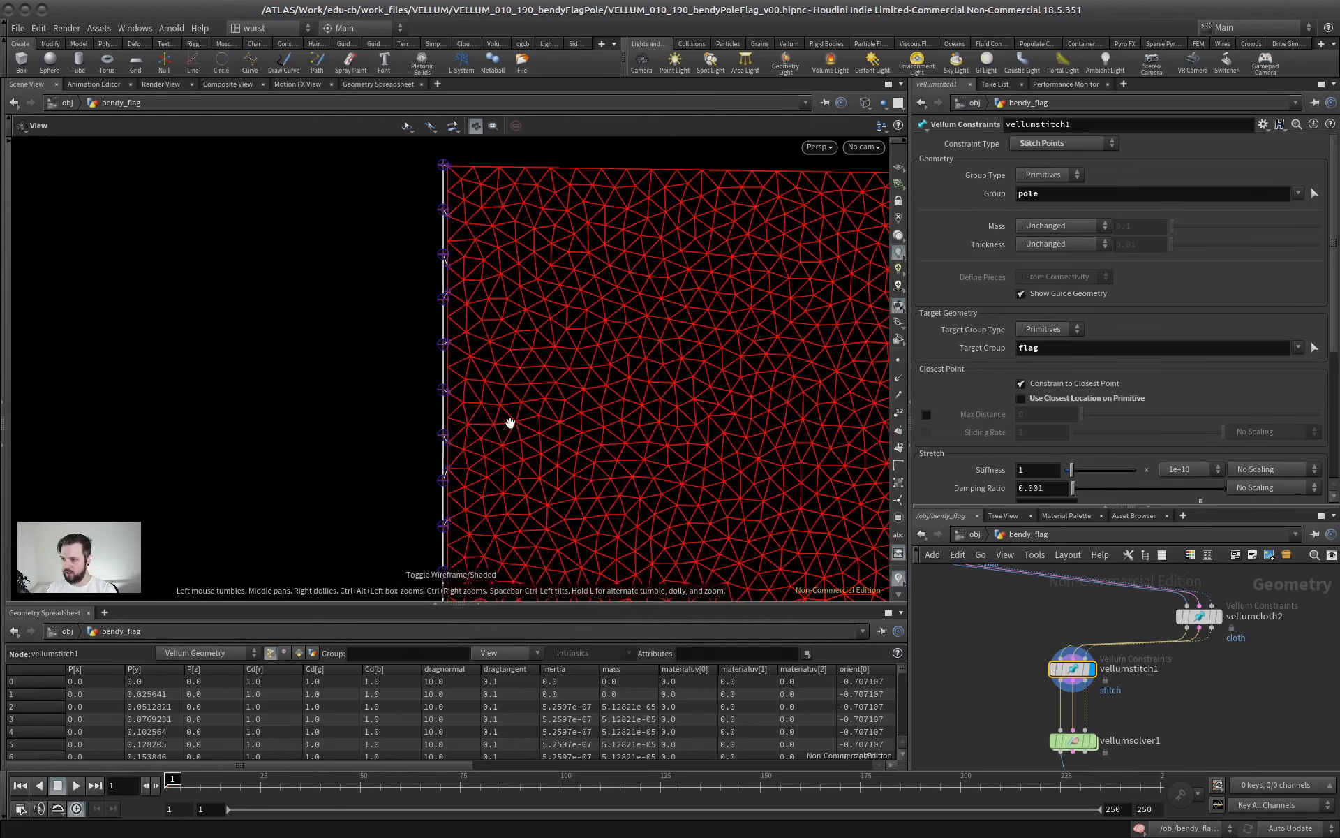
pyautogui.moveTo(510, 423)
pyautogui.mouseDown(button='right')
pyautogui.moveTo(544, 368)
pyautogui.moveTo(527, 490)
pyautogui.mouseUp(button='right')
pyautogui.press('w')
pyautogui.moveTo(526, 491); pyautogui.dragTo(476, 269, button='middle')
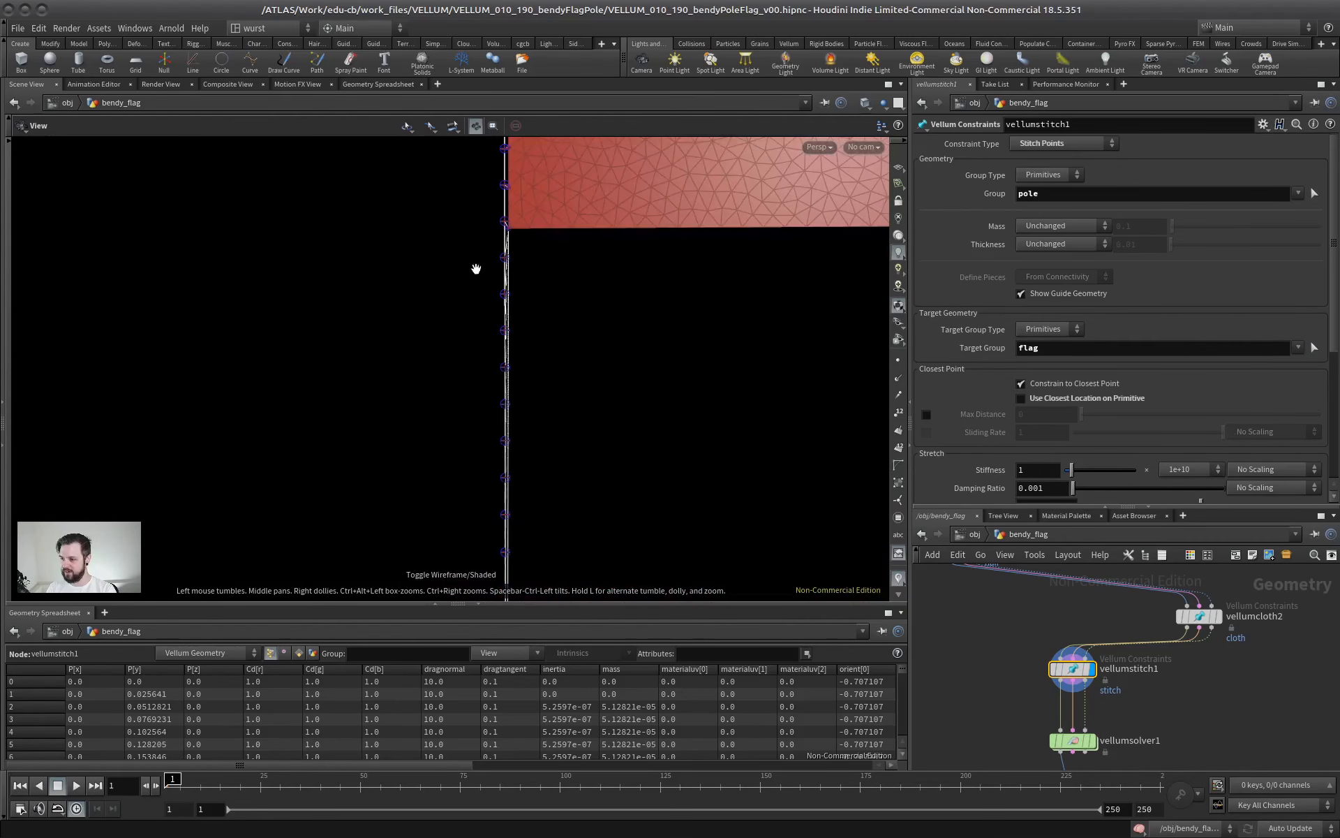
pyautogui.moveTo(508, 321); pyautogui.dragTo(563, 323)
pyautogui.moveTo(563, 323); pyautogui.dragTo(730, 287, button='right')
pyautogui.moveTo(730, 287); pyautogui.dragTo(583, 225)
pyautogui.moveTo(583, 225); pyautogui.dragTo(550, 400, button='middle')
pyautogui.moveTo(551, 401); pyautogui.dragTo(449, 382)
pyautogui.moveTo(449, 382); pyautogui.dragTo(454, 458, button='right')
pyautogui.moveTo(454, 458); pyautogui.dragTo(351, 307, button='middle')
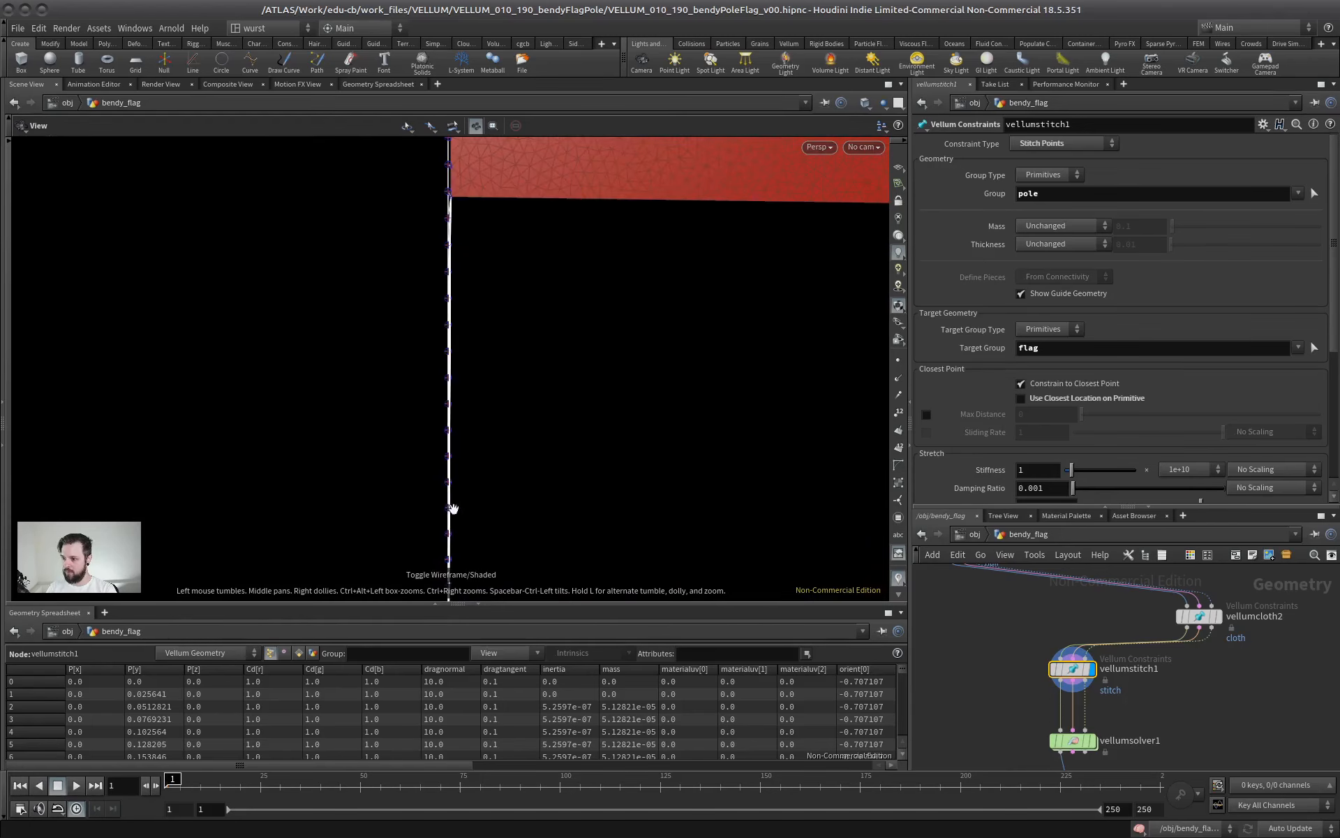
# Enable the stitch constraint's Max Distance and set it to 0.02
pyautogui.moveTo(467, 345); pyautogui.dragTo(481, 574, button='middle')
pyautogui.moveTo(482, 573); pyautogui.dragTo(597, 451, button='right')
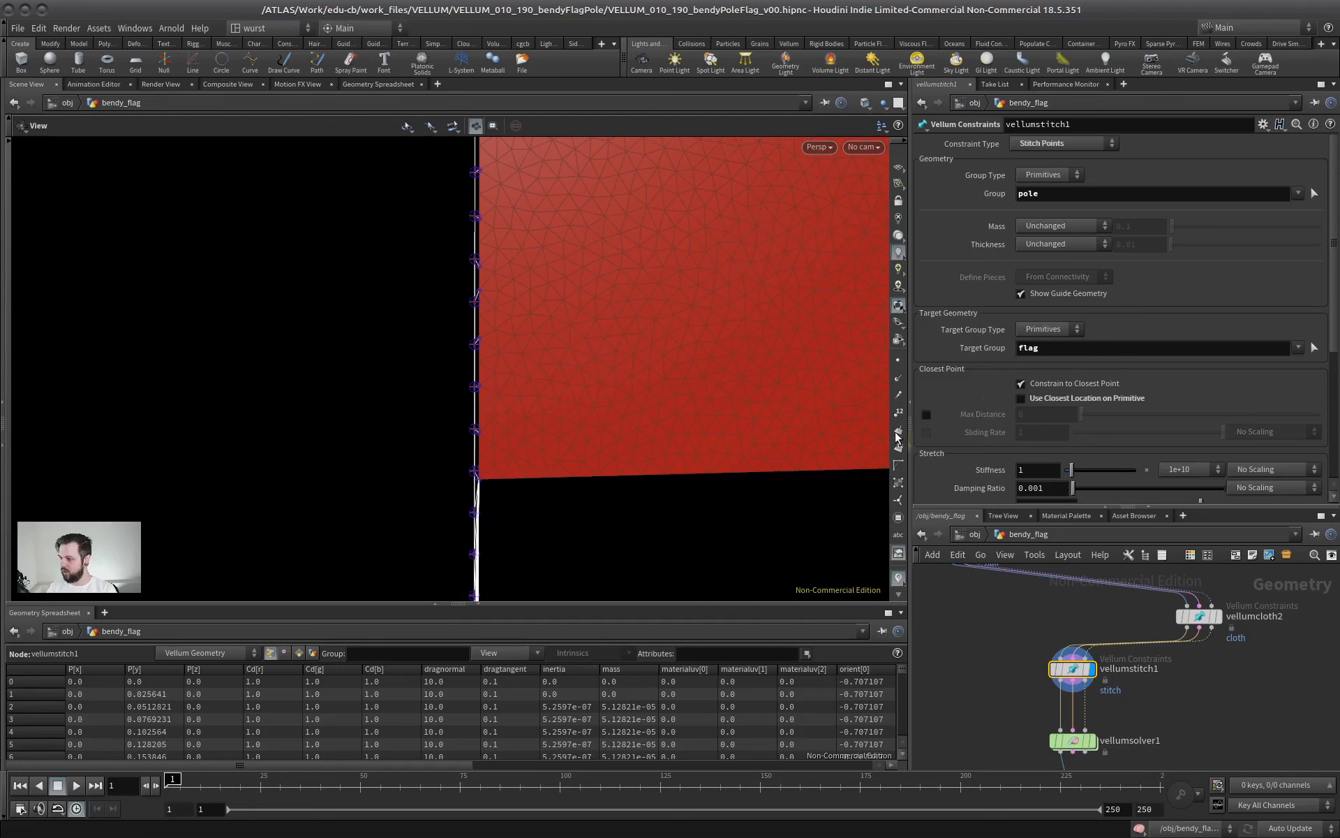
pyautogui.click(926, 415)
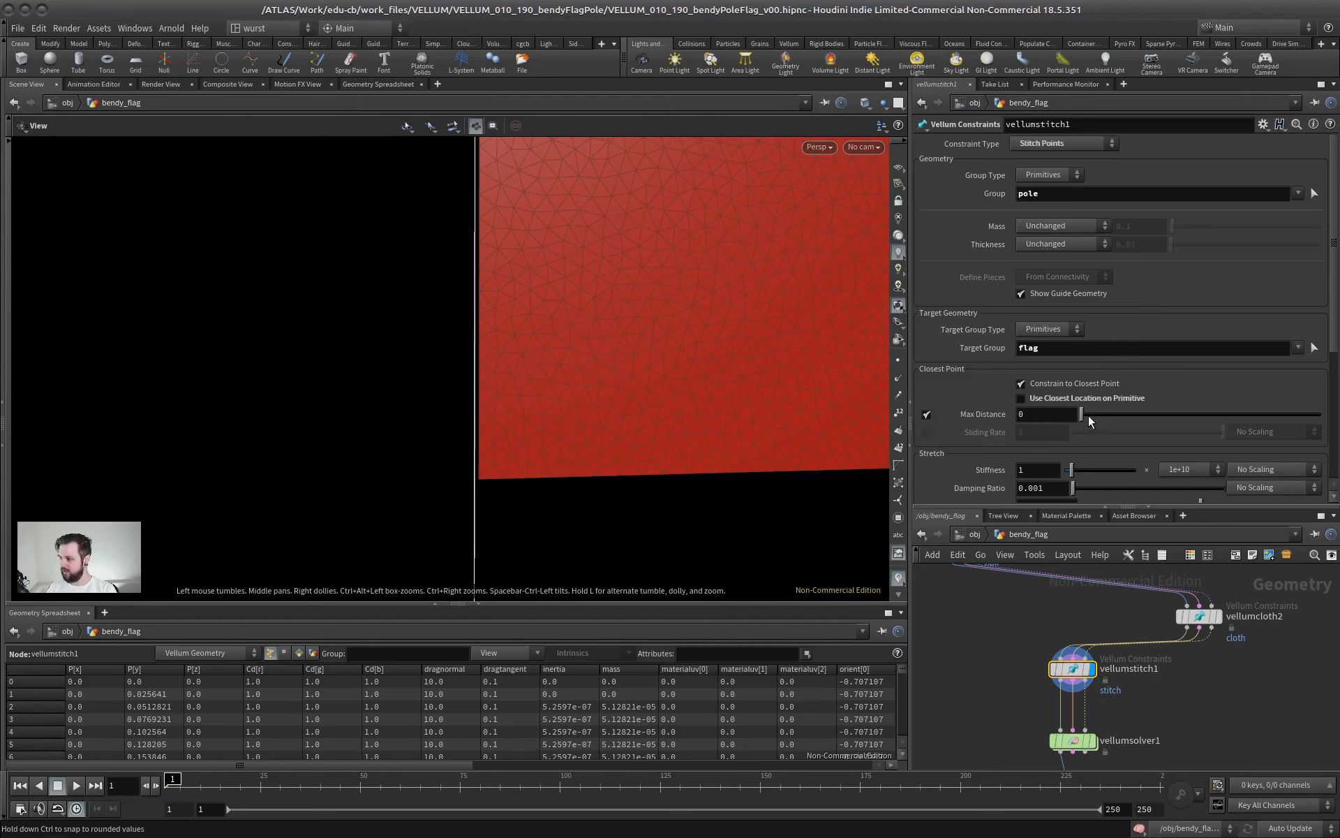
pyautogui.moveTo(1081, 419); pyautogui.dragTo(1084, 419)
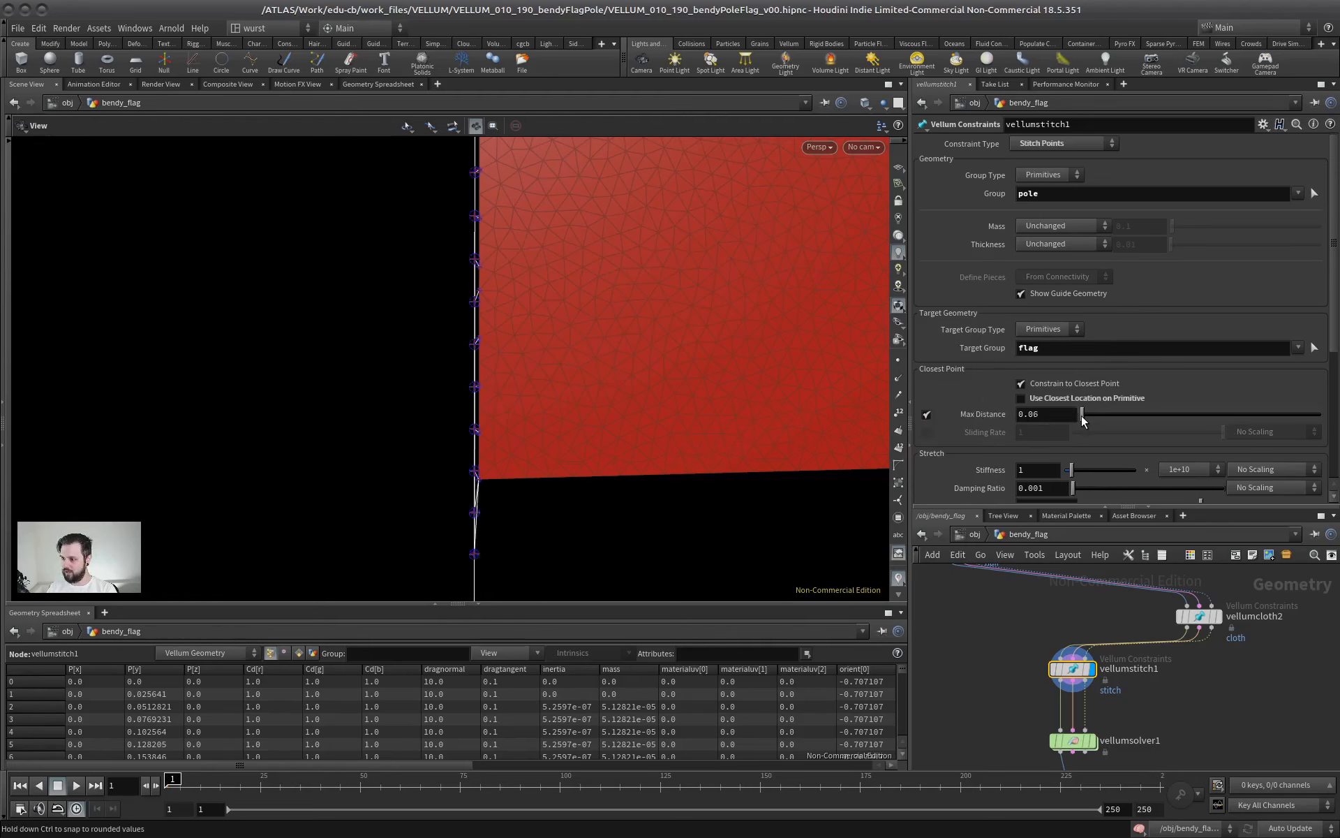
pyautogui.click(1052, 421)
pyautogui.press('BackSpace')
pyautogui.write('2')
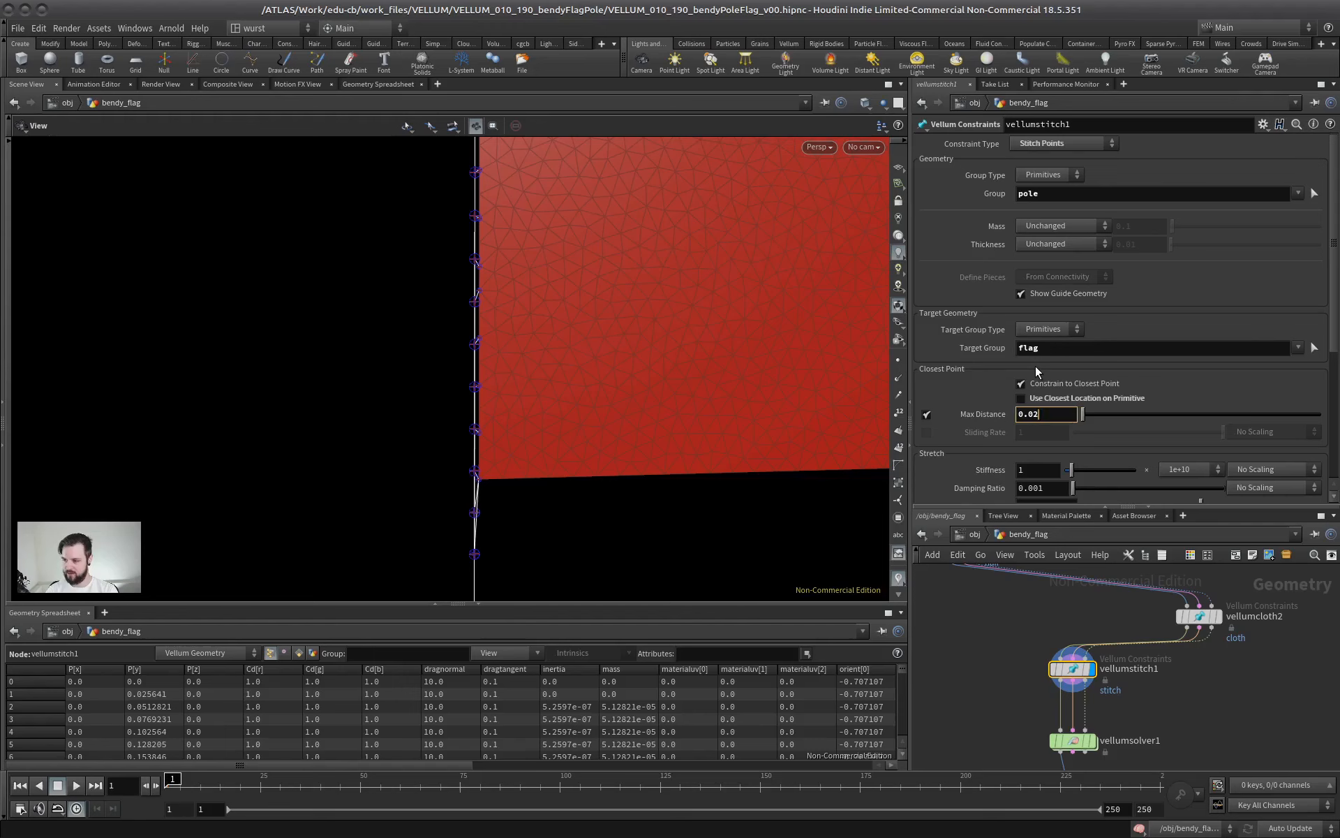
pyautogui.press('Return')
# Turn on Use Closest Location on Primitive for the stitch constraint
pyautogui.moveTo(509, 276); pyautogui.dragTo(542, 446, button='middle')
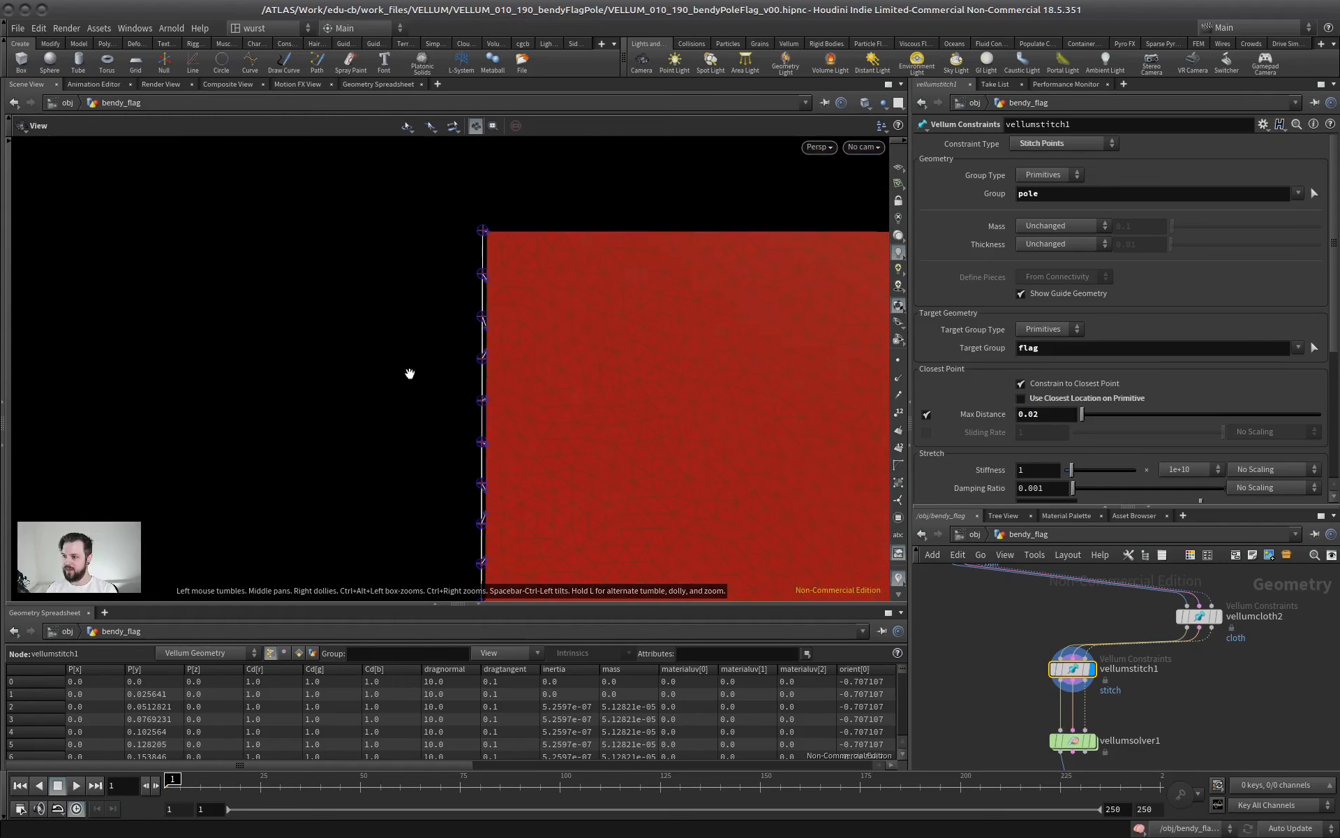
pyautogui.moveTo(410, 374); pyautogui.dragTo(742, 294, button='right')
pyautogui.moveTo(604, 279); pyautogui.dragTo(523, 513, button='middle')
pyautogui.moveTo(581, 319); pyautogui.dragTo(636, 355, button='right')
pyautogui.moveTo(494, 270); pyautogui.dragTo(458, 268, button='right')
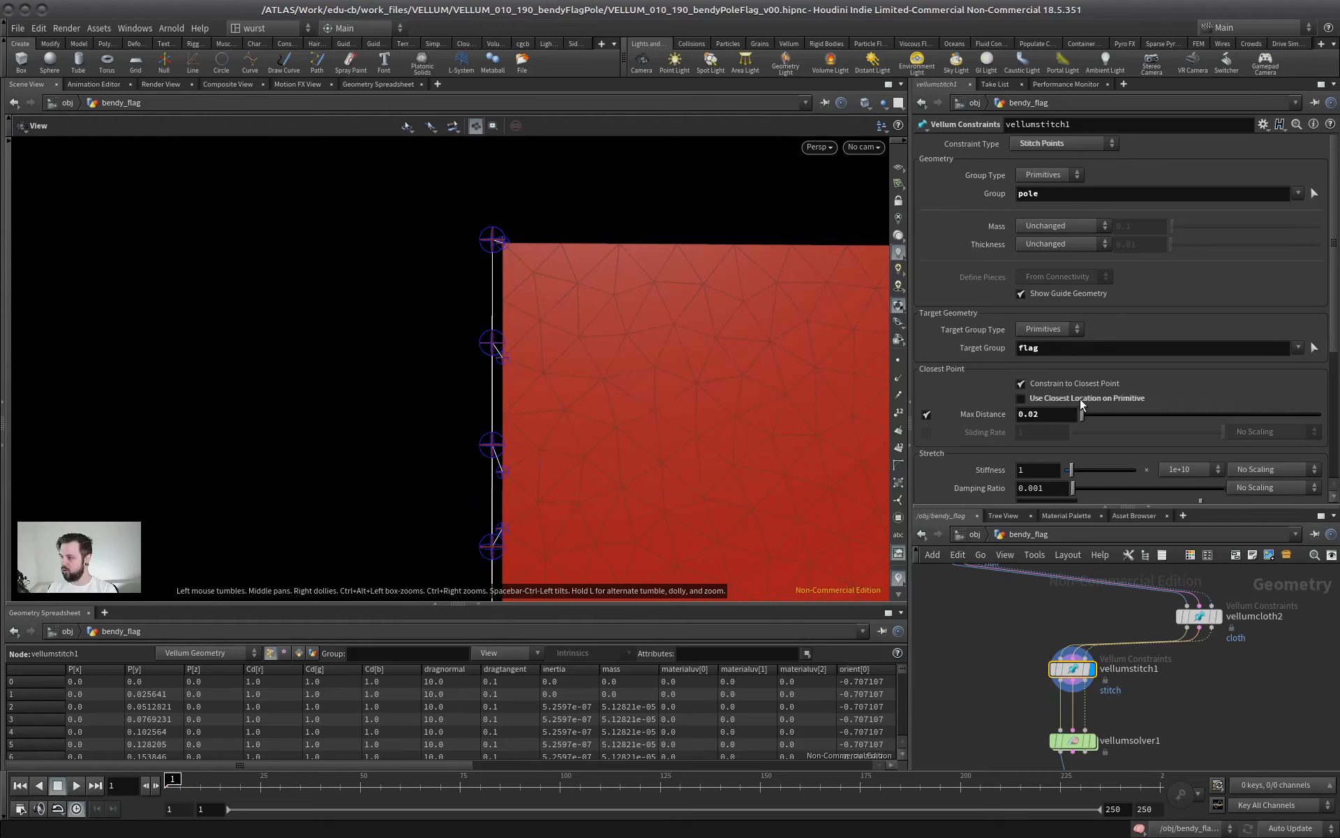
pyautogui.click(1106, 397)
# Examine the stitch guides between the pole and the flag's edge, both close up and along the flag's full height
pyautogui.scroll(3, 640, 211)
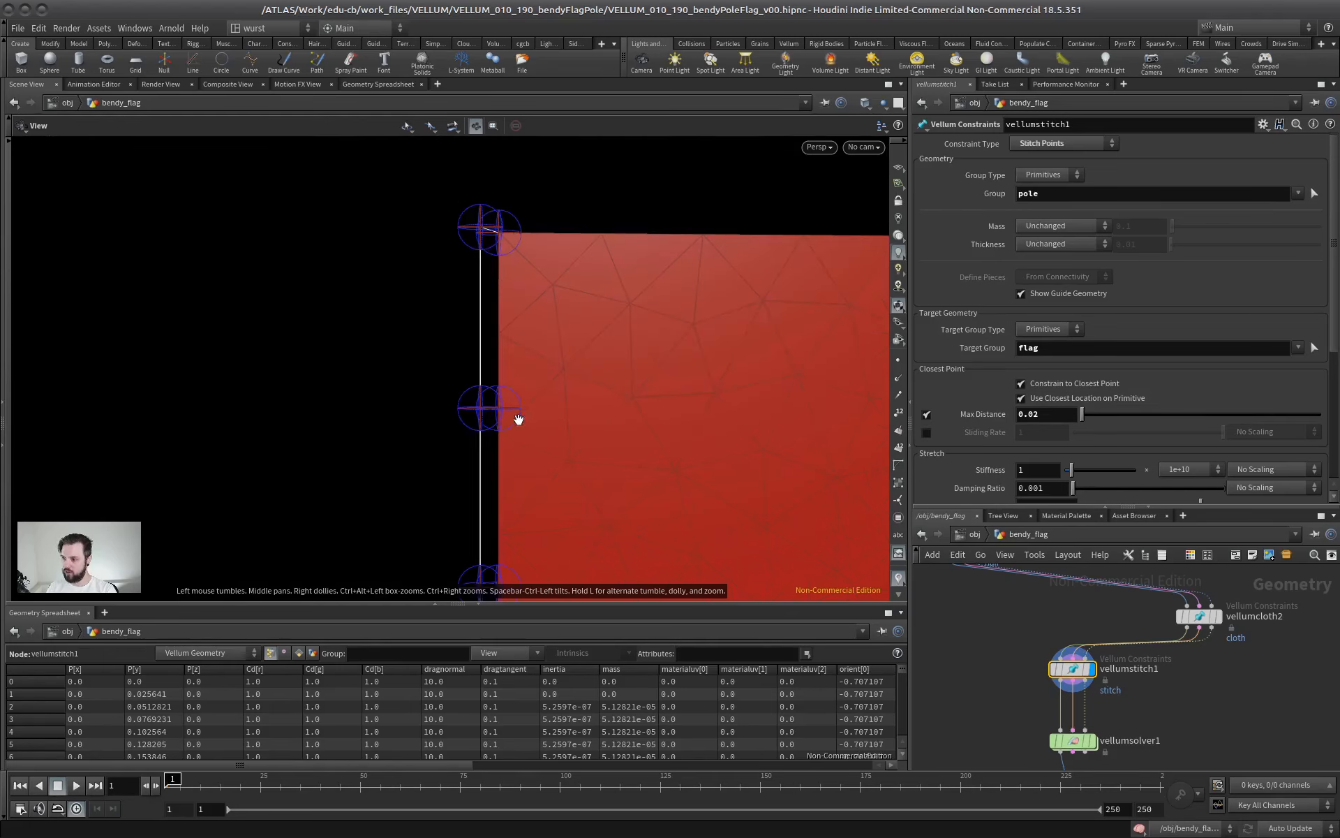
pyautogui.scroll(-4, 656, 407)
pyautogui.moveTo(513, 483); pyautogui.dragTo(423, 278, button='middle')
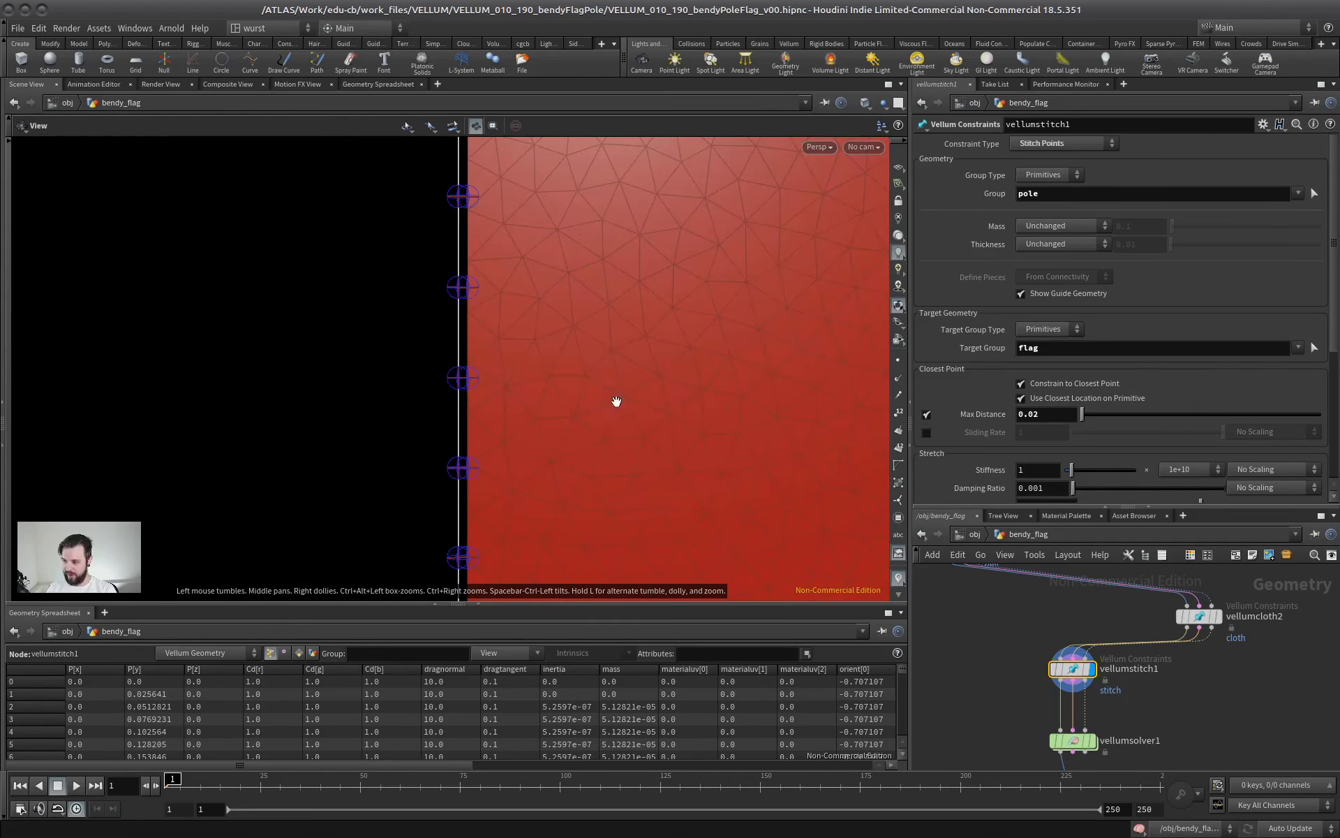
pyautogui.scroll(-2, 617, 402)
pyautogui.moveTo(562, 391); pyautogui.dragTo(458, 299, button='middle')
pyautogui.scroll(-3, 458, 300)
pyautogui.scroll(-1, 485, 395)
pyautogui.moveTo(437, 379); pyautogui.dragTo(431, 351, button='middle')
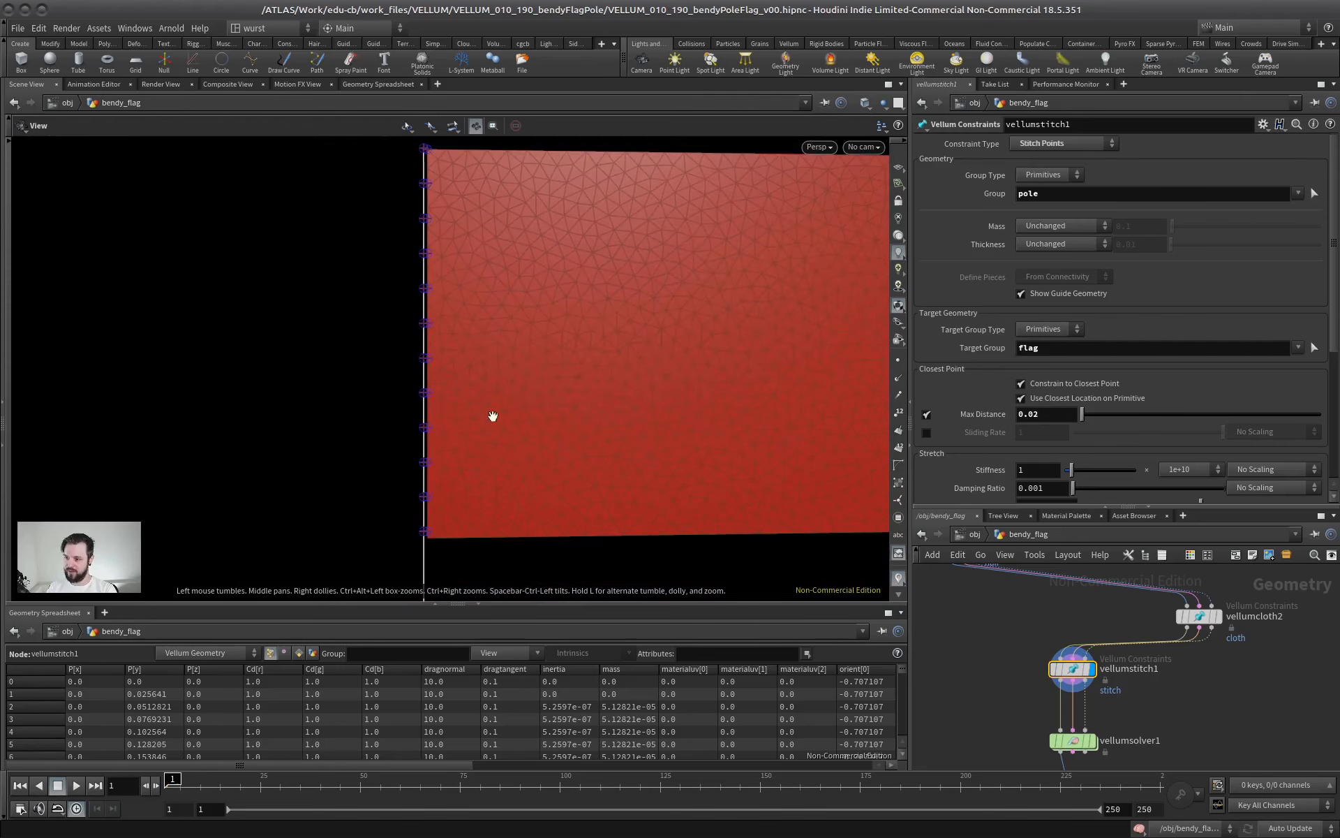
pyautogui.moveTo(564, 386); pyautogui.dragTo(383, 425, button='right')
pyautogui.moveTo(482, 357); pyautogui.dragTo(418, 351, button='middle')
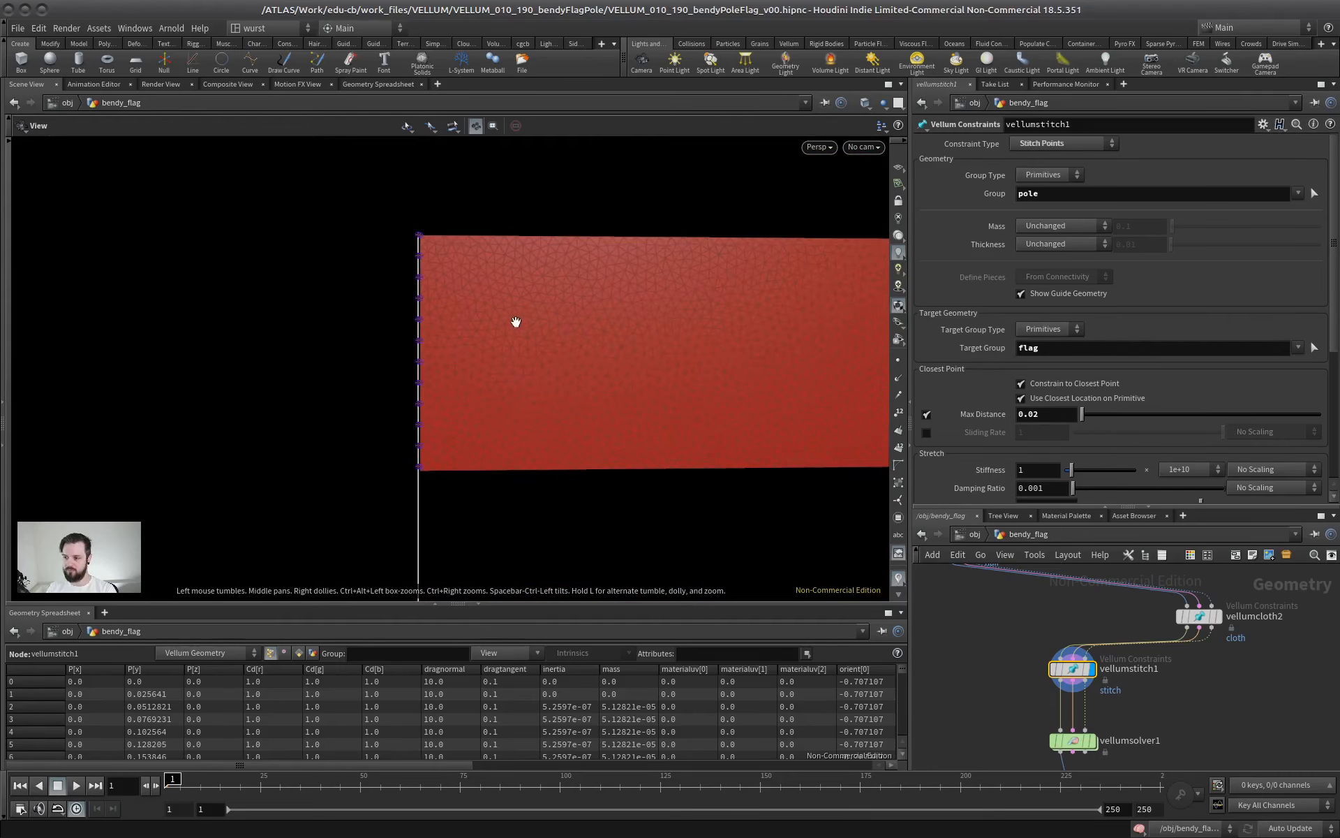
pyautogui.moveTo(408, 355); pyautogui.dragTo(688, 312, button='right')
pyautogui.moveTo(512, 422); pyautogui.dragTo(503, 458, button='middle')
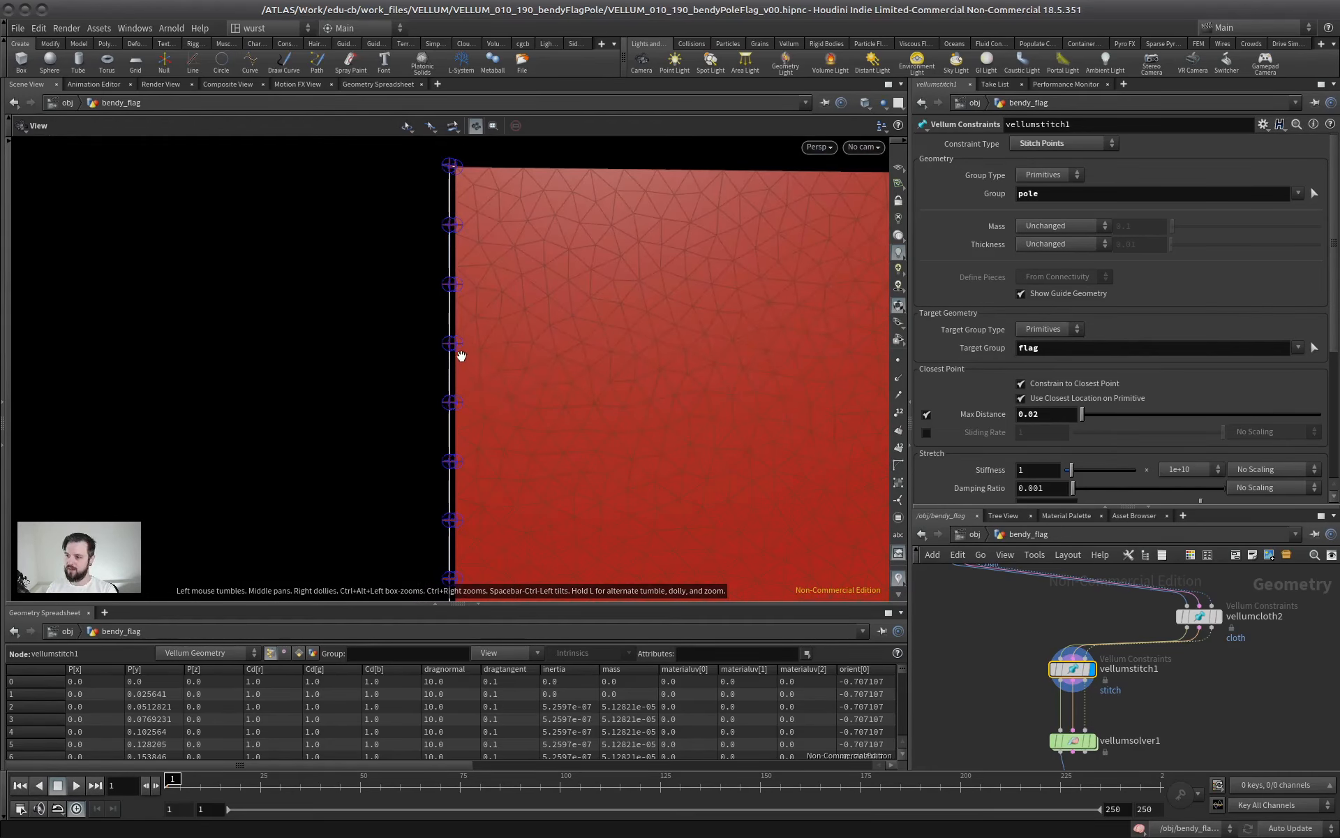
pyautogui.moveTo(461, 355); pyautogui.dragTo(673, 317, button='right')
pyautogui.moveTo(532, 299); pyautogui.dragTo(497, 379, button='middle')
pyautogui.scroll(-5, 676, 335)
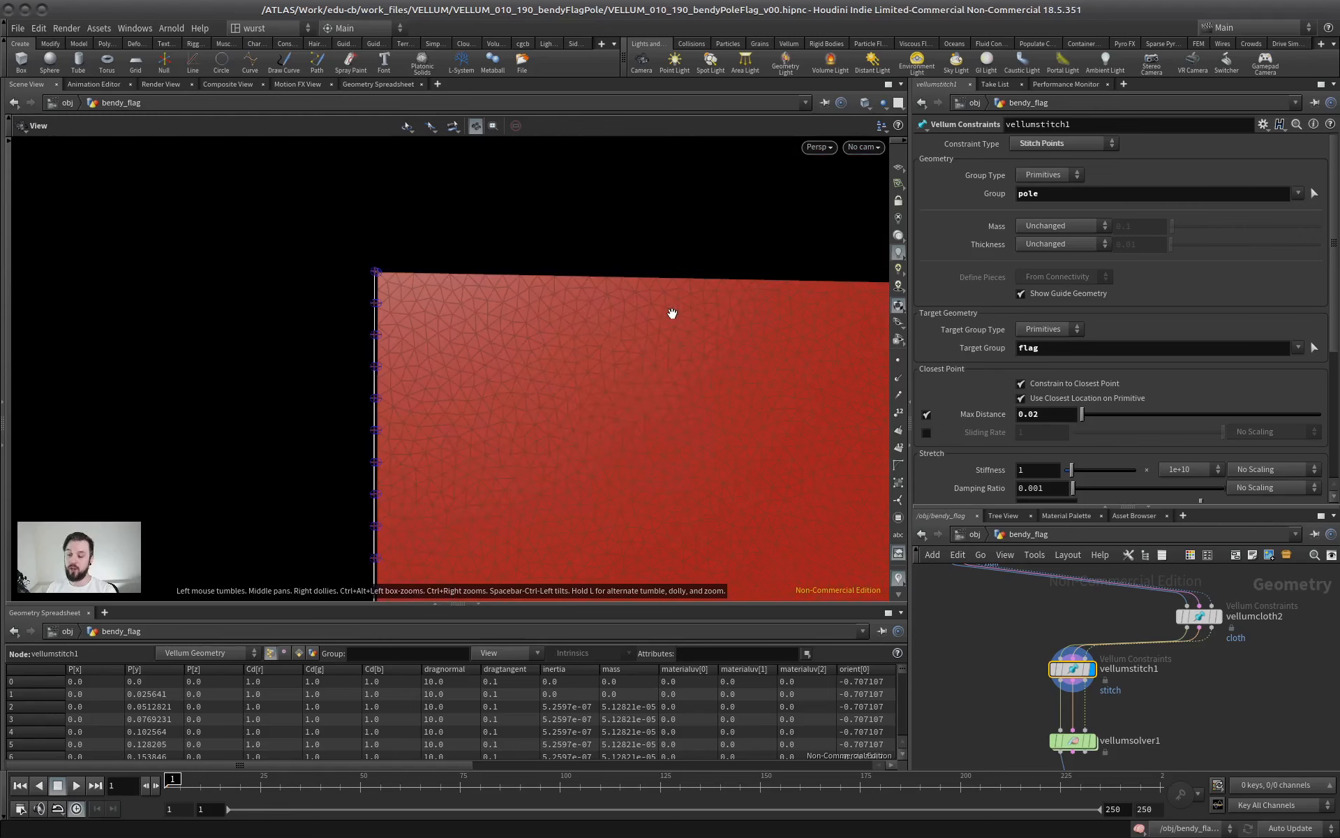
pyautogui.moveTo(357, 338); pyautogui.dragTo(826, 302, button='right')
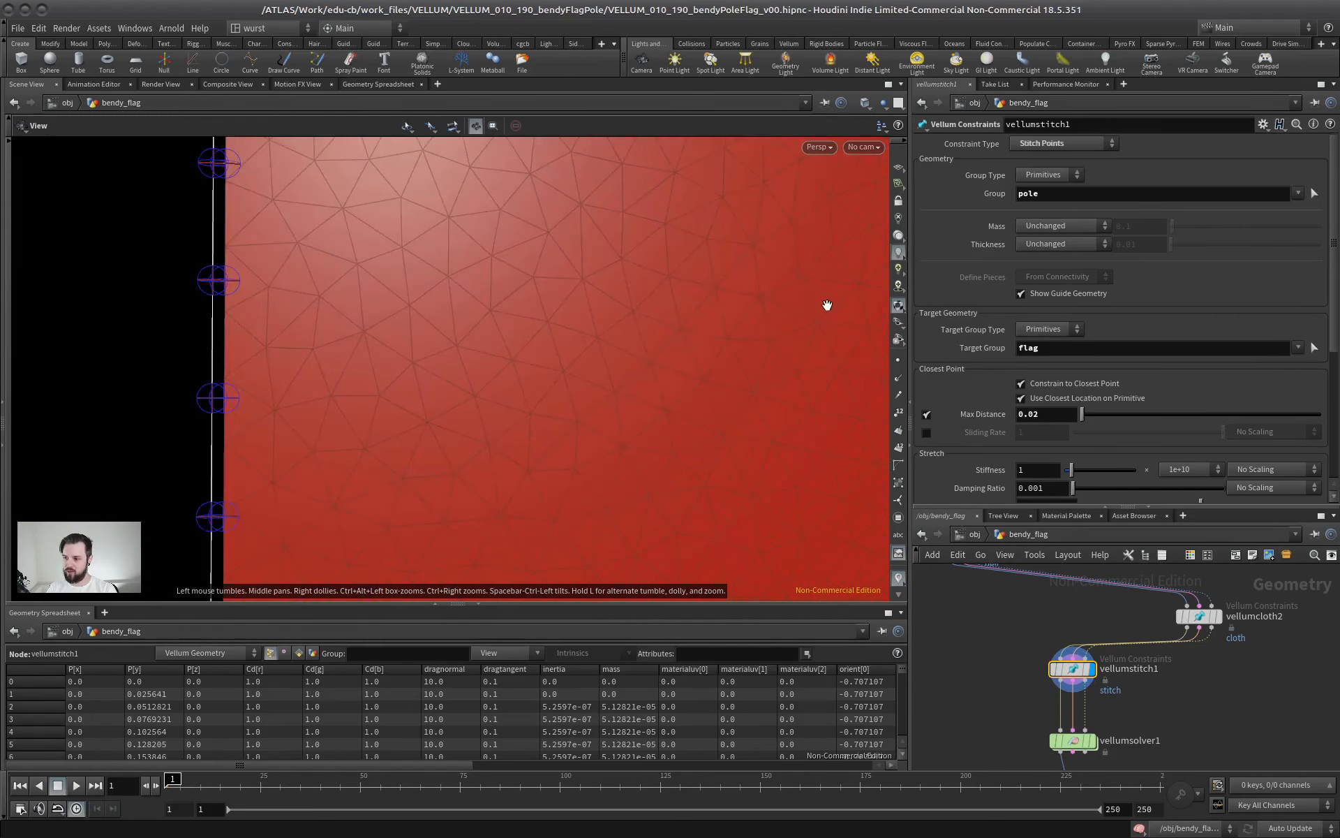
pyautogui.moveTo(149, 424); pyautogui.dragTo(346, 427, button='middle')
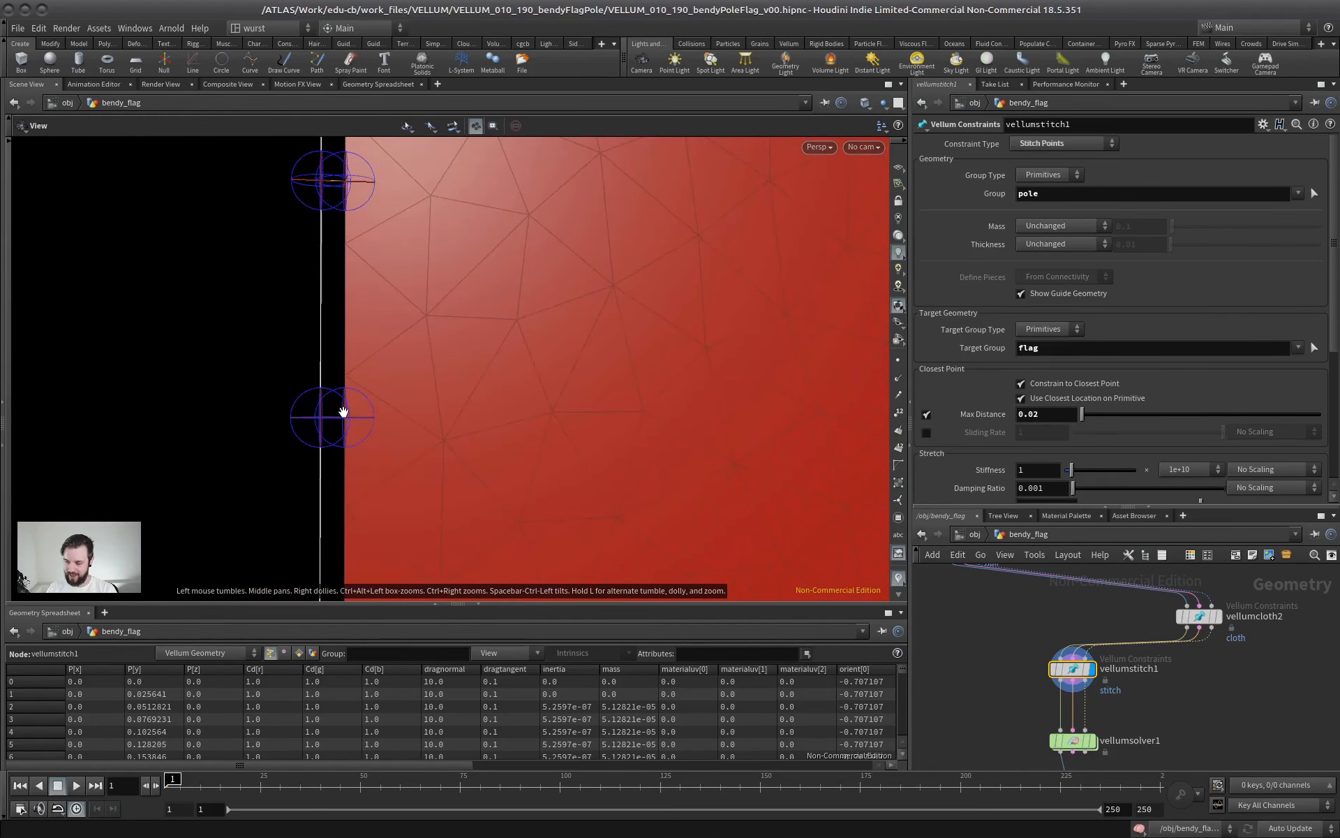
pyautogui.scroll(-3, 343, 411)
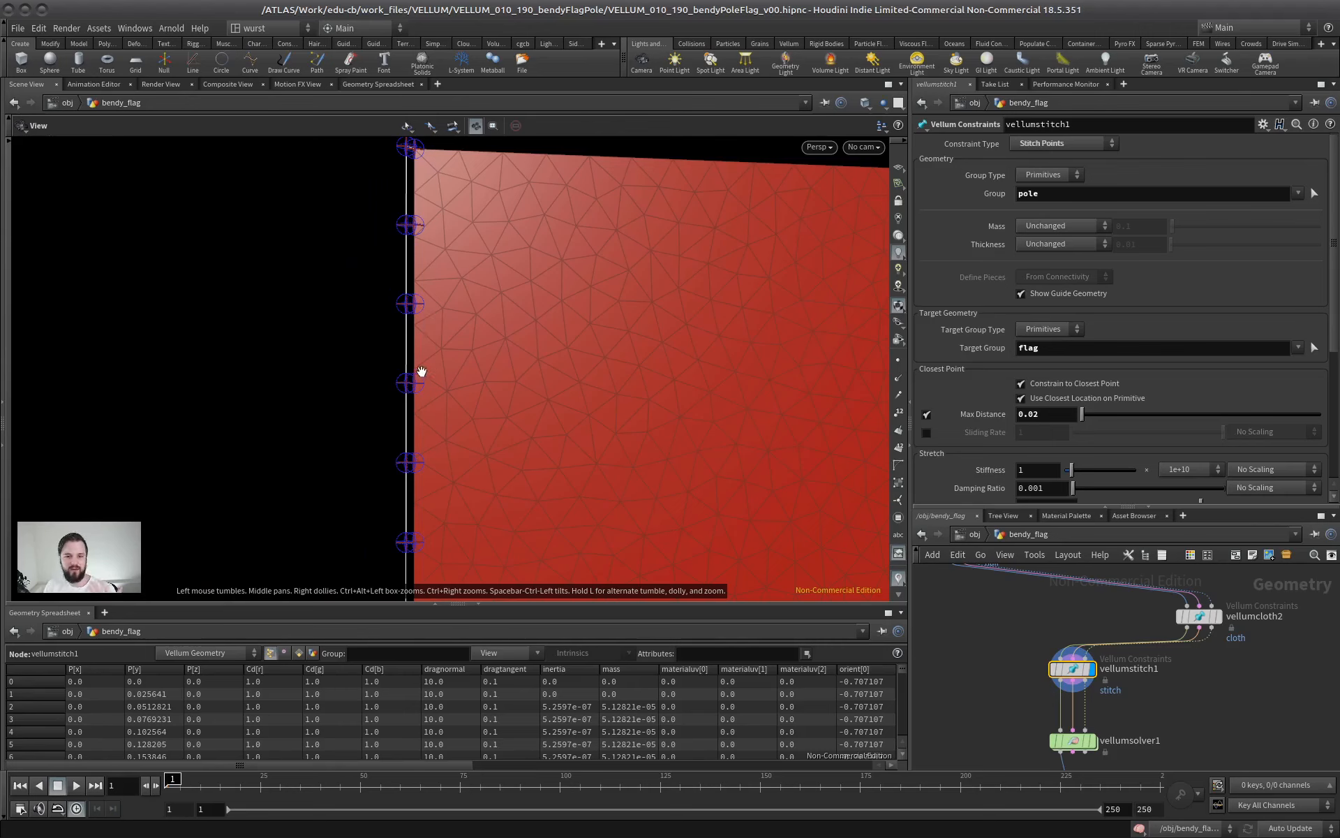
pyautogui.scroll(3, 403, 331)
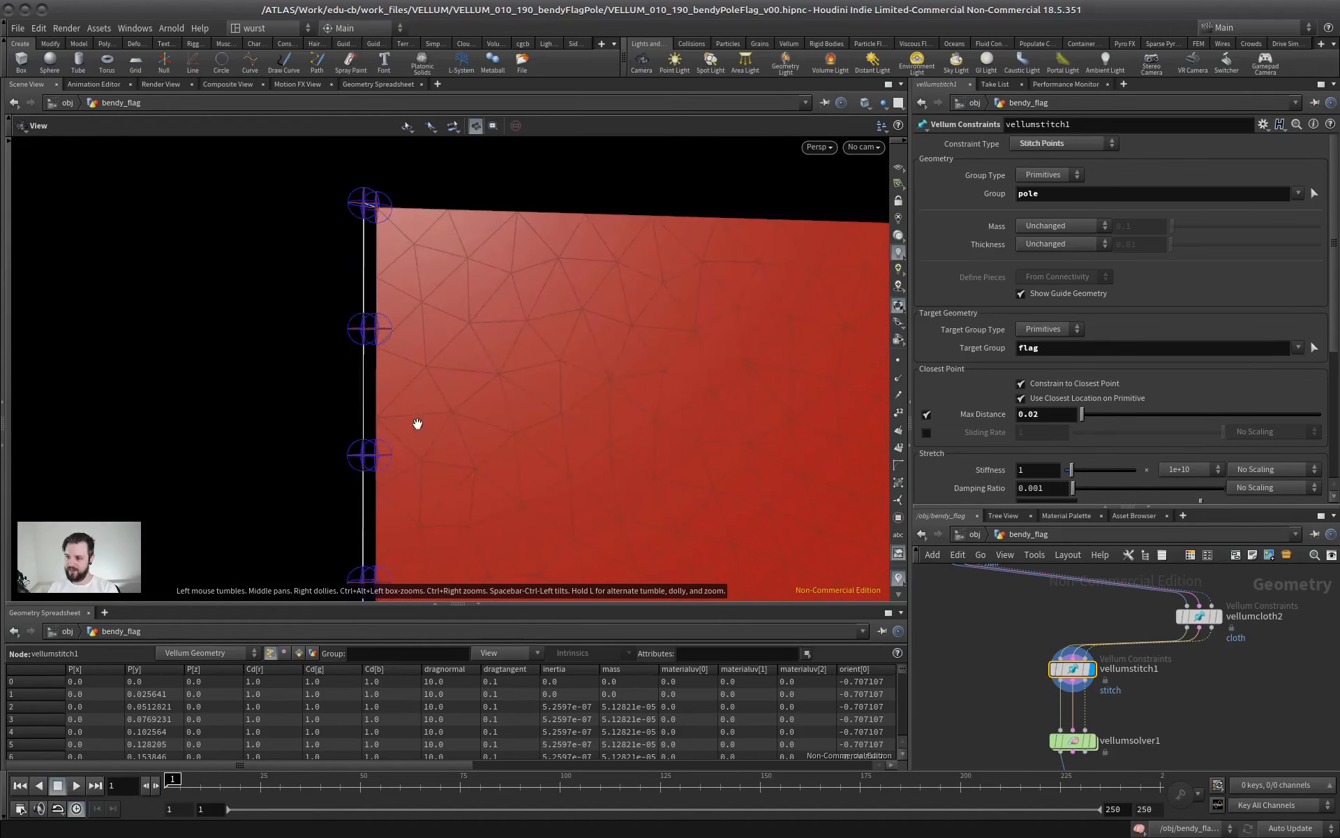
pyautogui.moveTo(418, 424); pyautogui.dragTo(443, 365, button='middle')
pyautogui.moveTo(380, 395); pyautogui.dragTo(600, 370, button='right')
pyautogui.moveTo(508, 333); pyautogui.dragTo(386, 329, button='right')
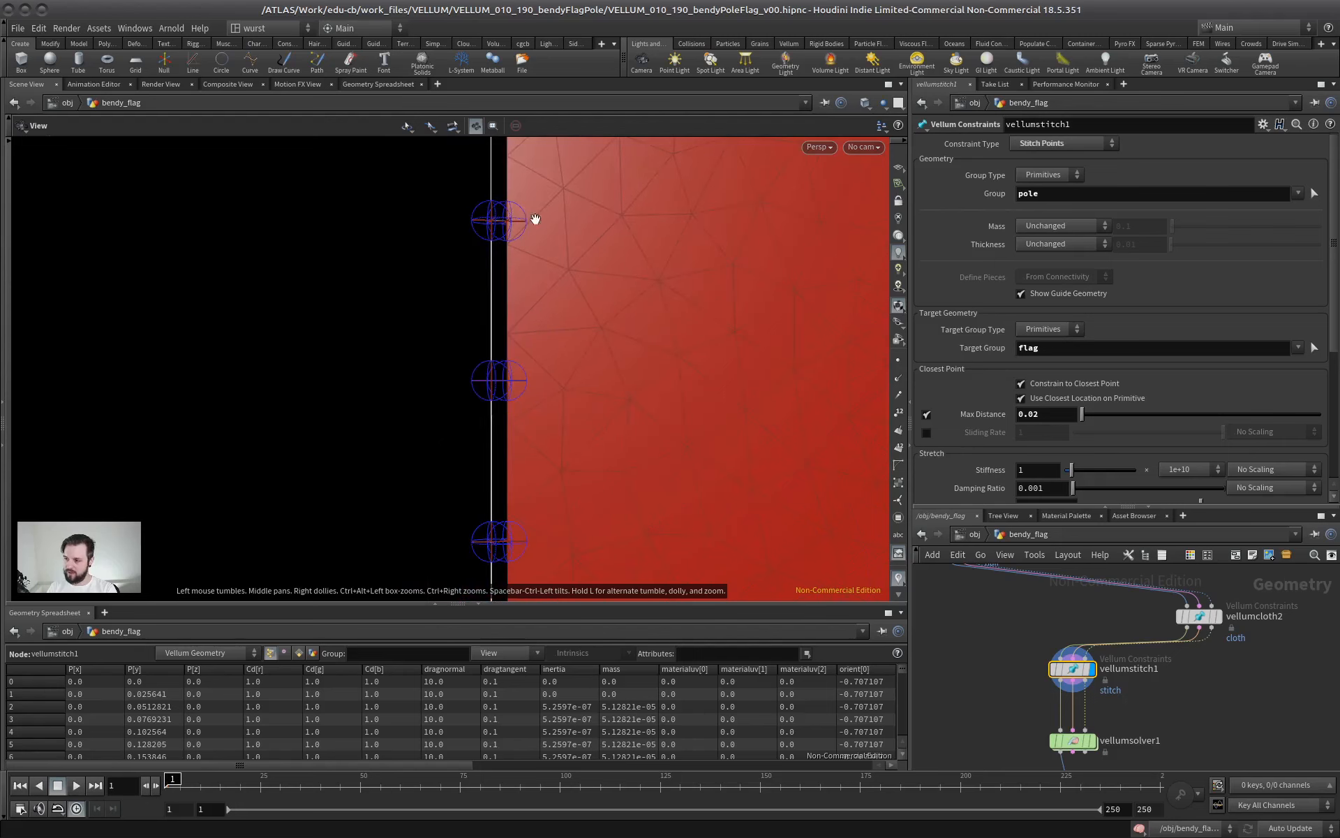
pyautogui.moveTo(557, 326); pyautogui.dragTo(416, 335, button='right')
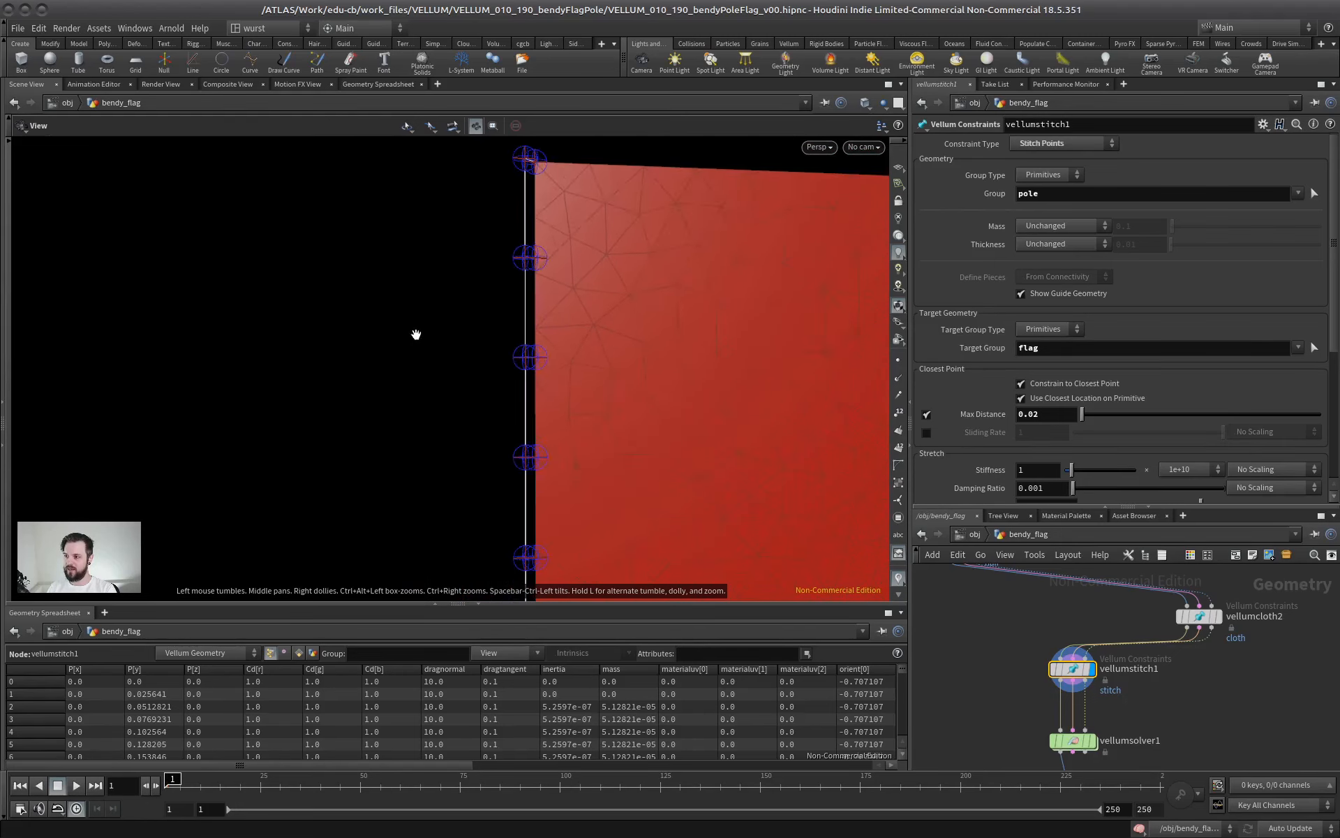
pyautogui.moveTo(416, 335); pyautogui.dragTo(315, 336, button='middle')
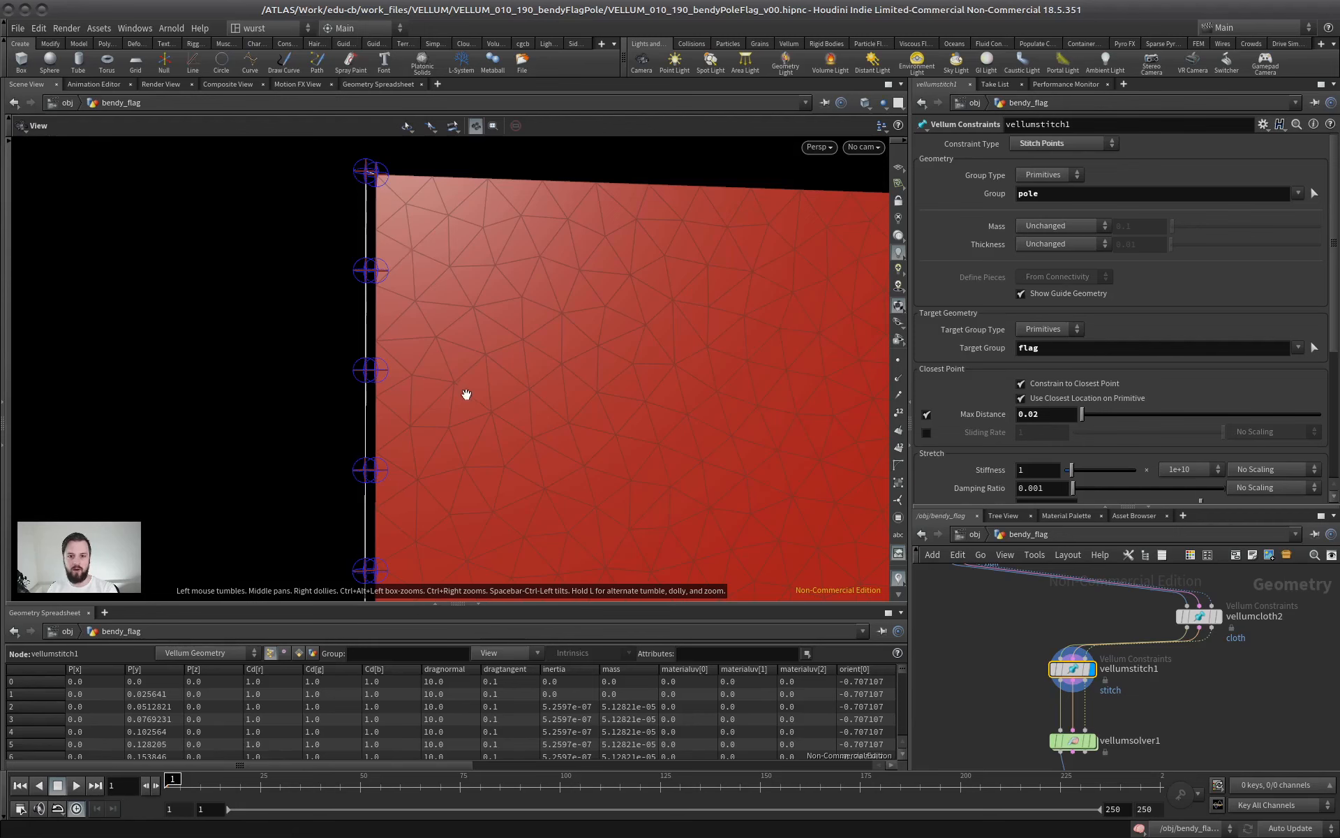
# Swap the stitch constraint's groups by setting Group to flag and Target Group to pole
pyautogui.doubleClick(1061, 194)
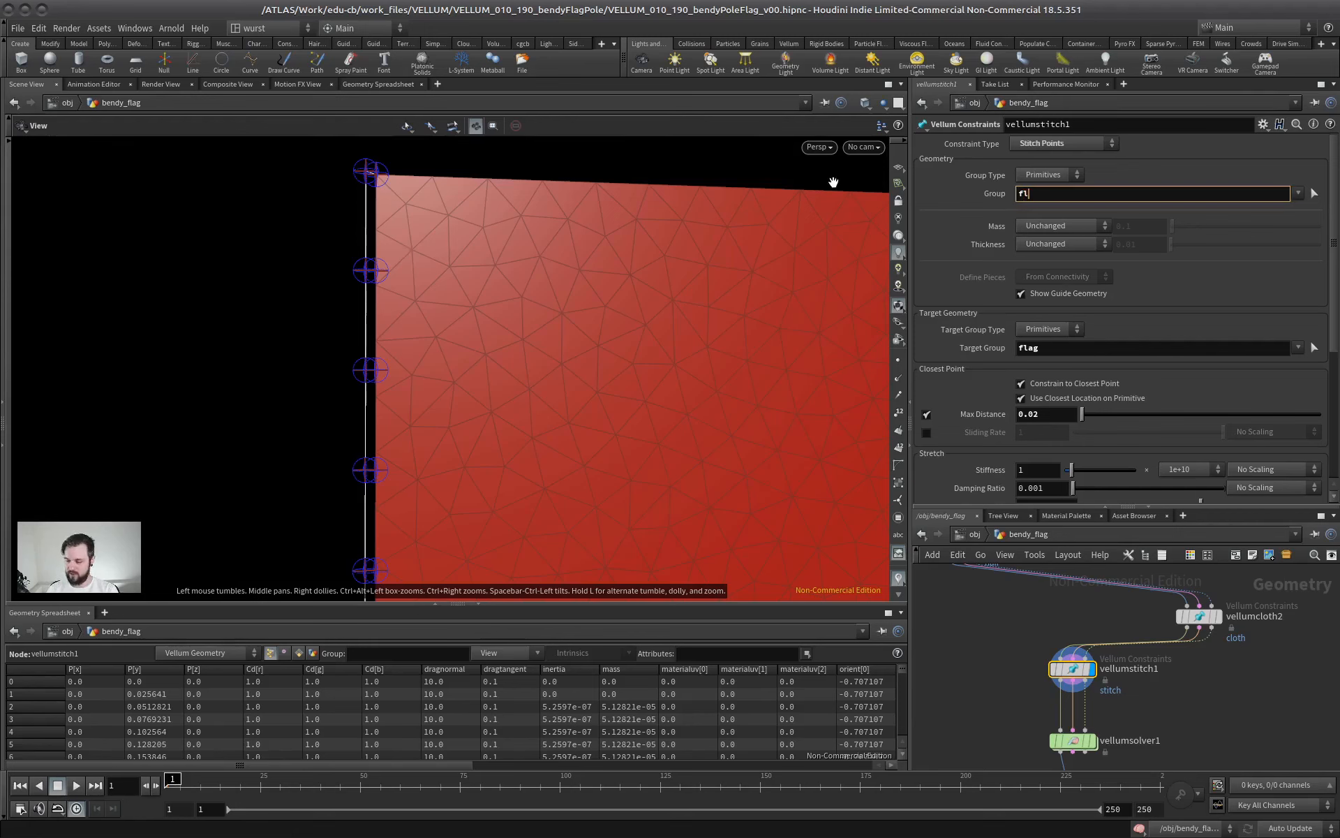
pyautogui.doubleClick(1052, 353)
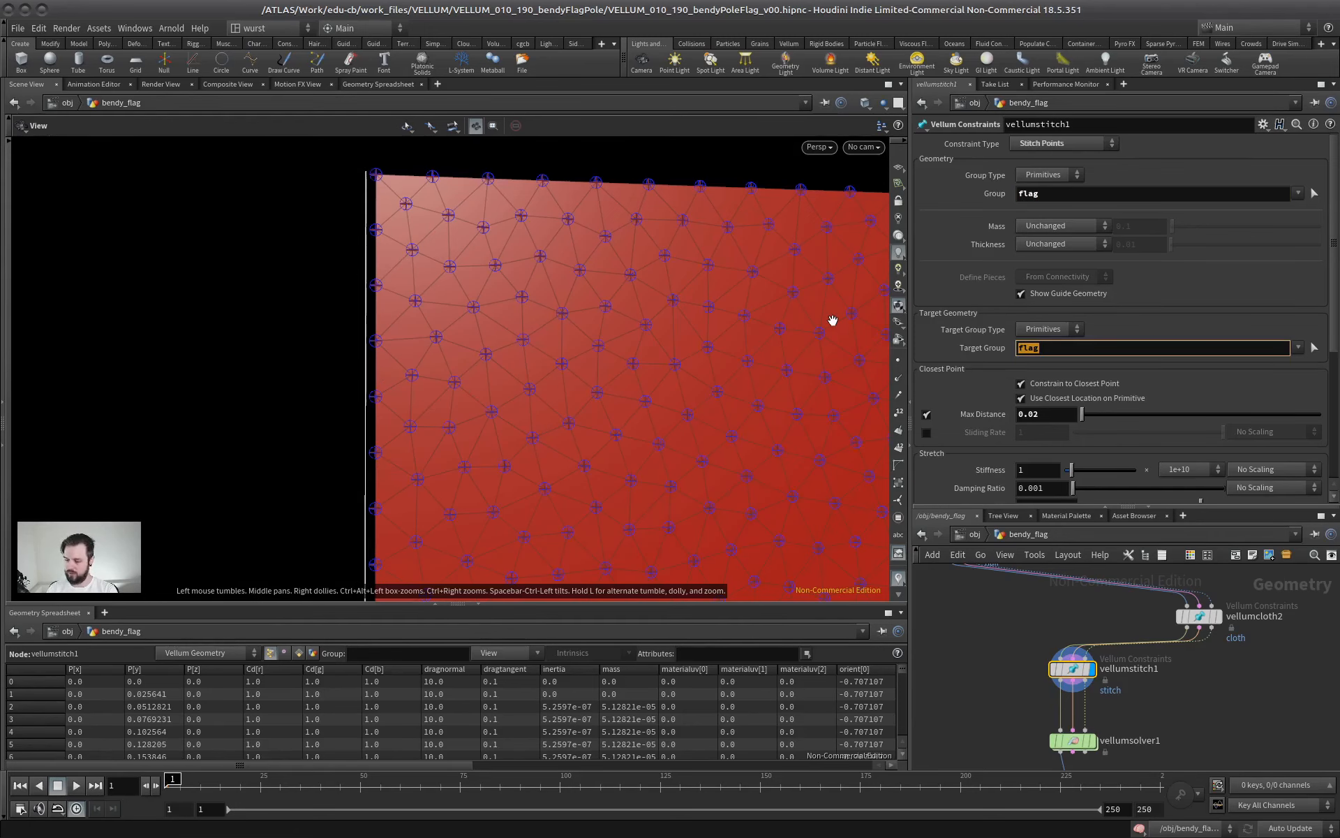
pyautogui.write('pole')
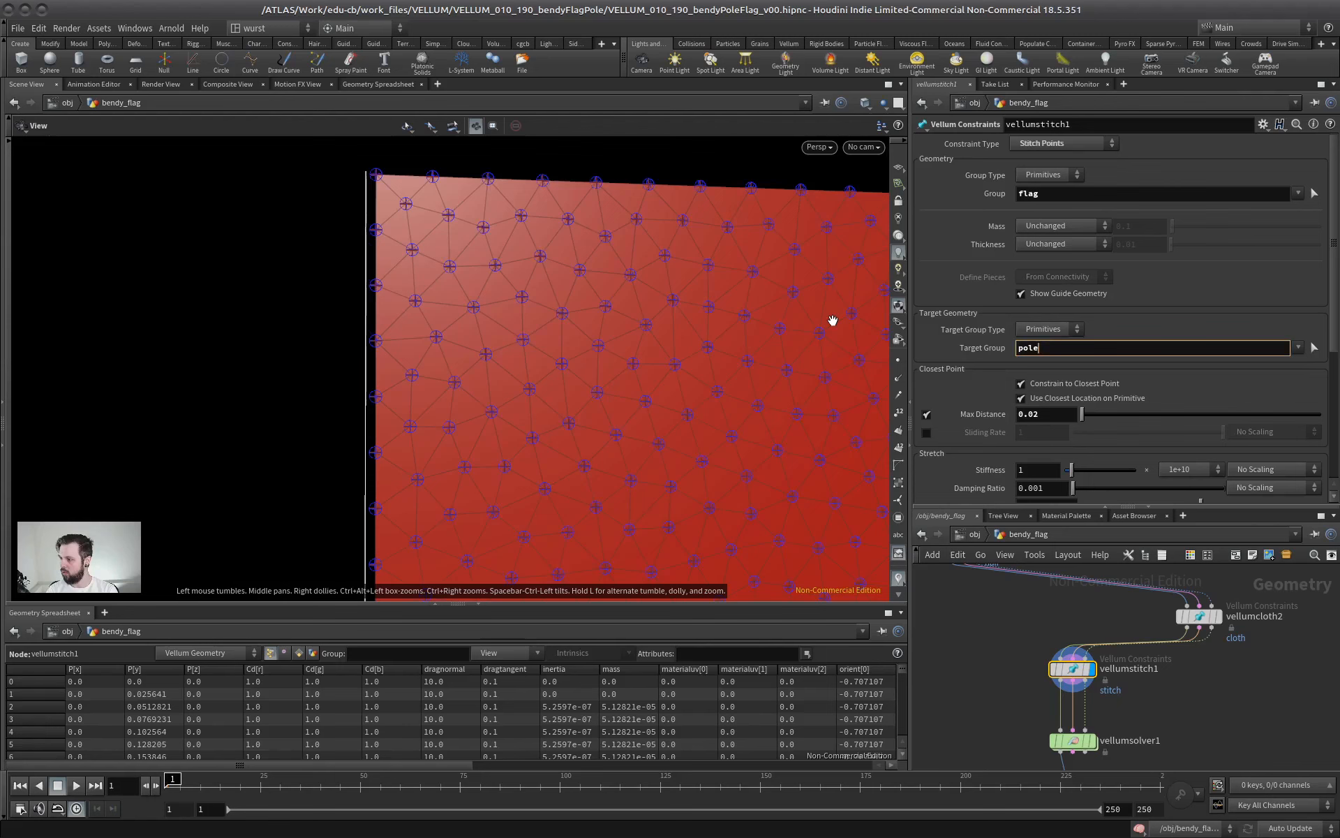
pyautogui.press('Return')
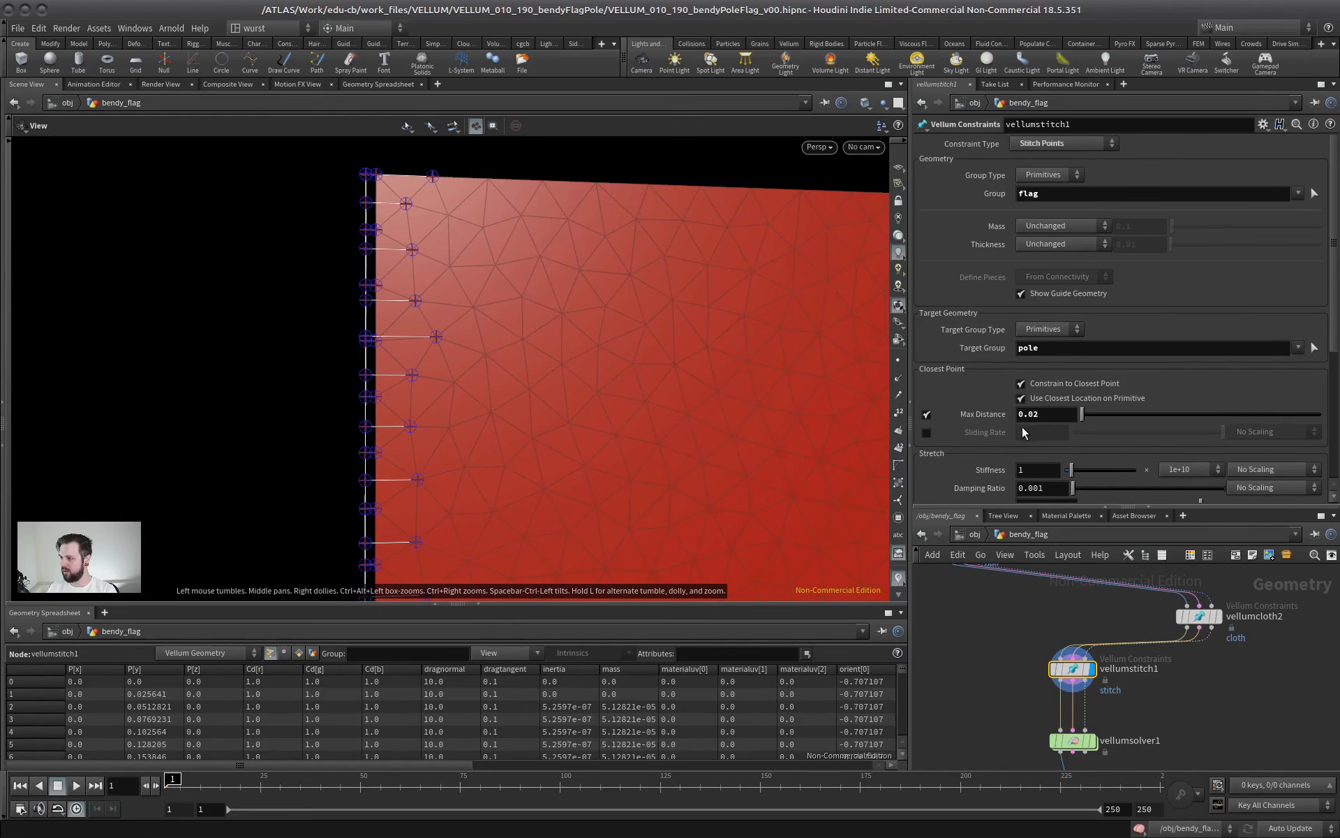
# Turn off Use Closest Location on Primitive and Max Distance, and look at the stitches across the whole flag
pyautogui.click(1060, 399)
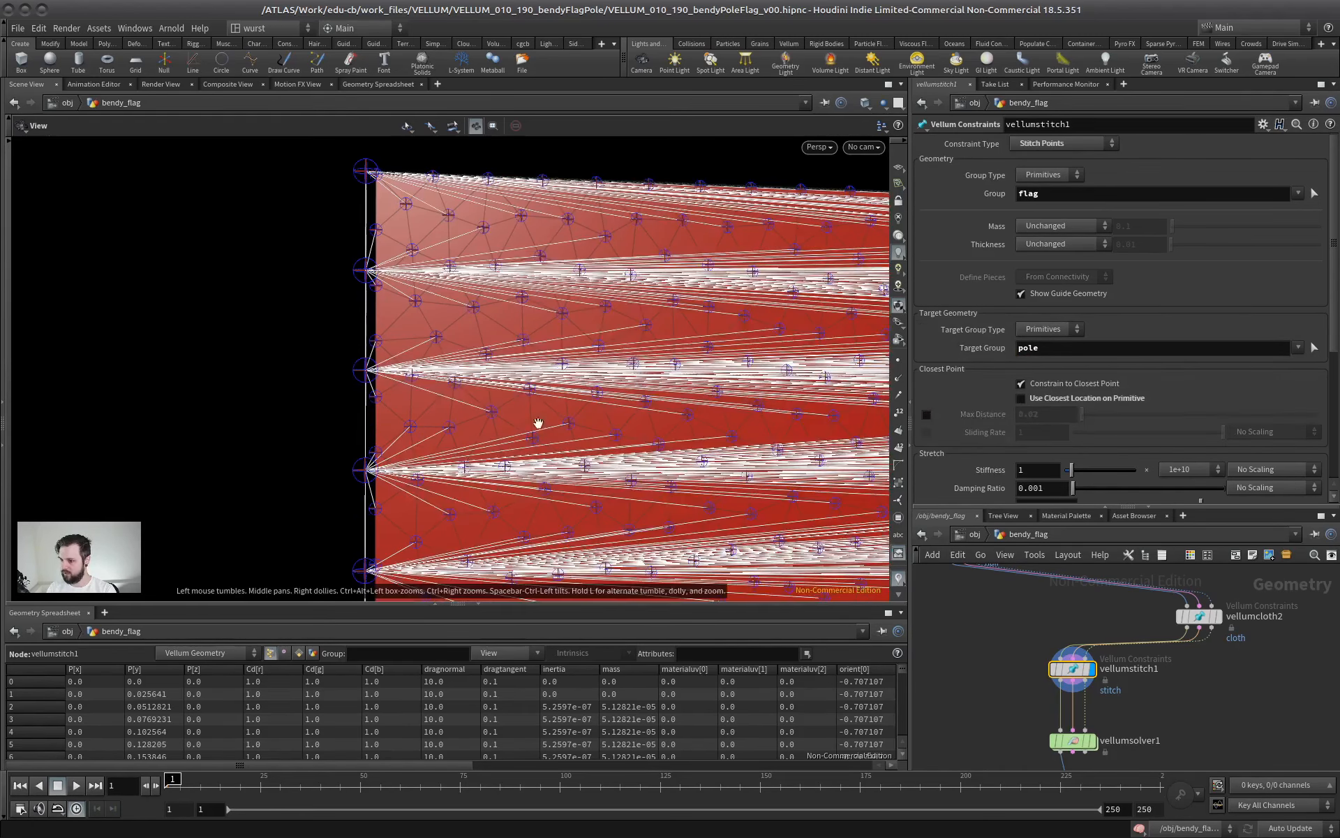
pyautogui.moveTo(538, 424); pyautogui.dragTo(174, 307, button='middle')
pyautogui.moveTo(495, 412); pyautogui.dragTo(412, 381, button='right')
pyautogui.moveTo(412, 381); pyautogui.dragTo(399, 303, button='middle')
pyautogui.moveTo(398, 302); pyautogui.dragTo(635, 336, button='right')
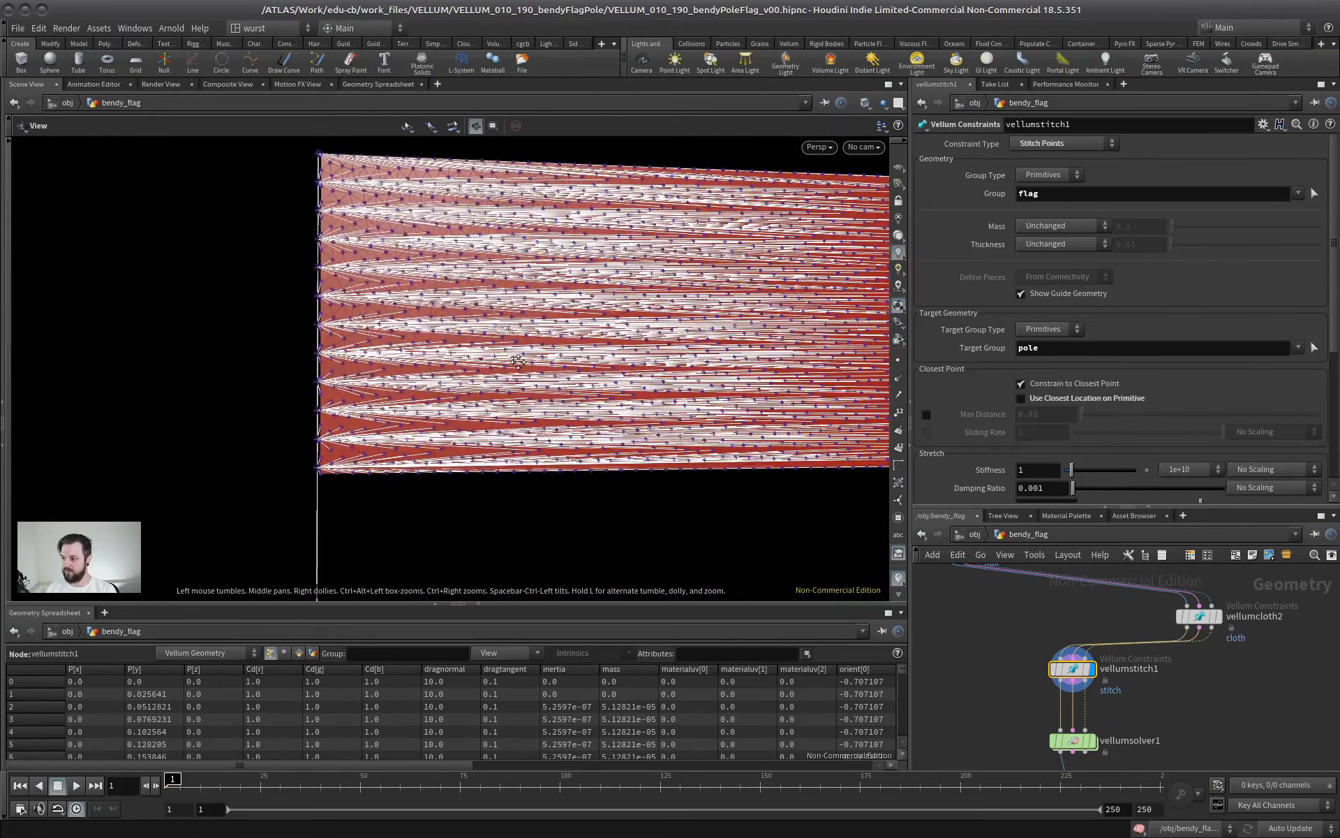
pyautogui.moveTo(636, 336); pyautogui.dragTo(448, 416, button='middle')
pyautogui.moveTo(425, 419); pyautogui.dragTo(450, 400, button='right')
pyautogui.moveTo(451, 401); pyautogui.dragTo(465, 378, button='middle')
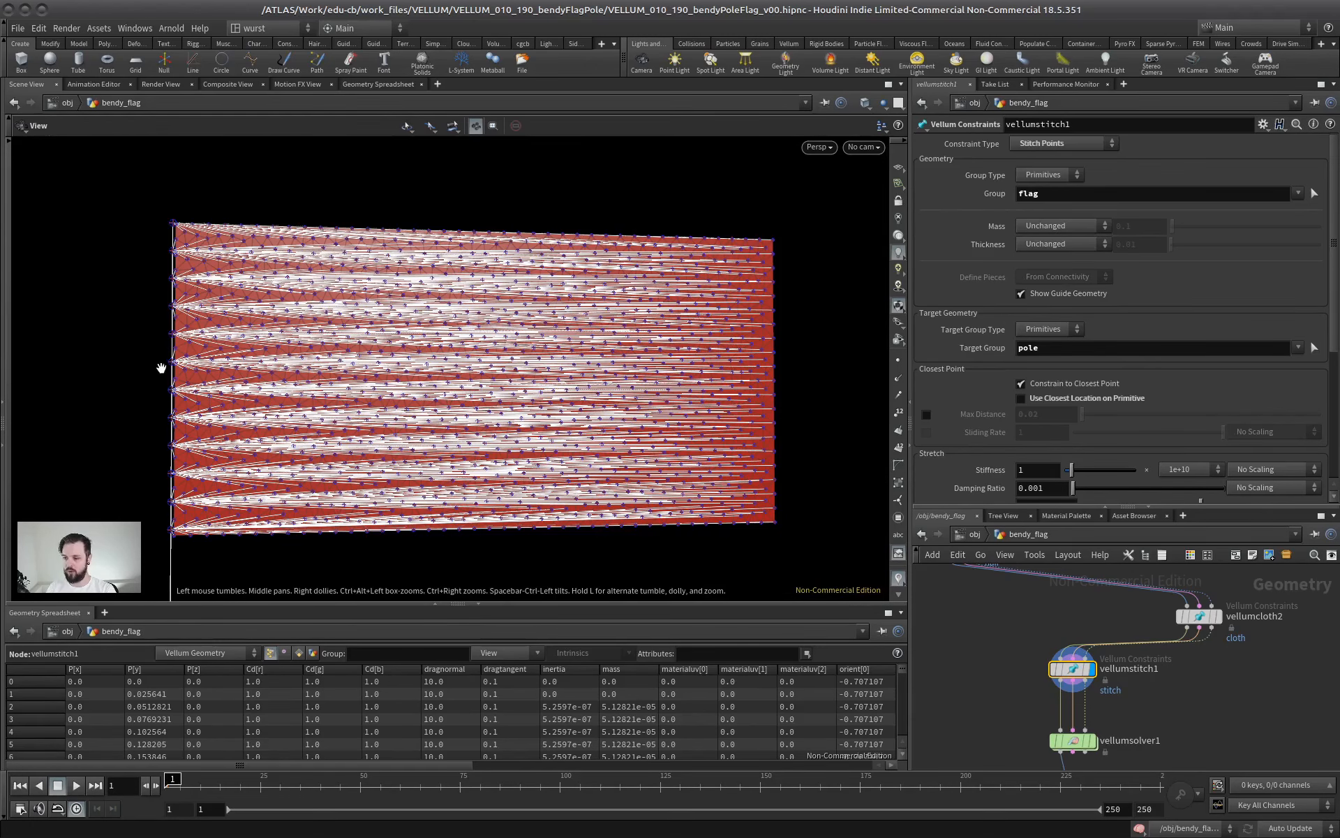
pyautogui.moveTo(161, 368); pyautogui.dragTo(206, 353, button='right')
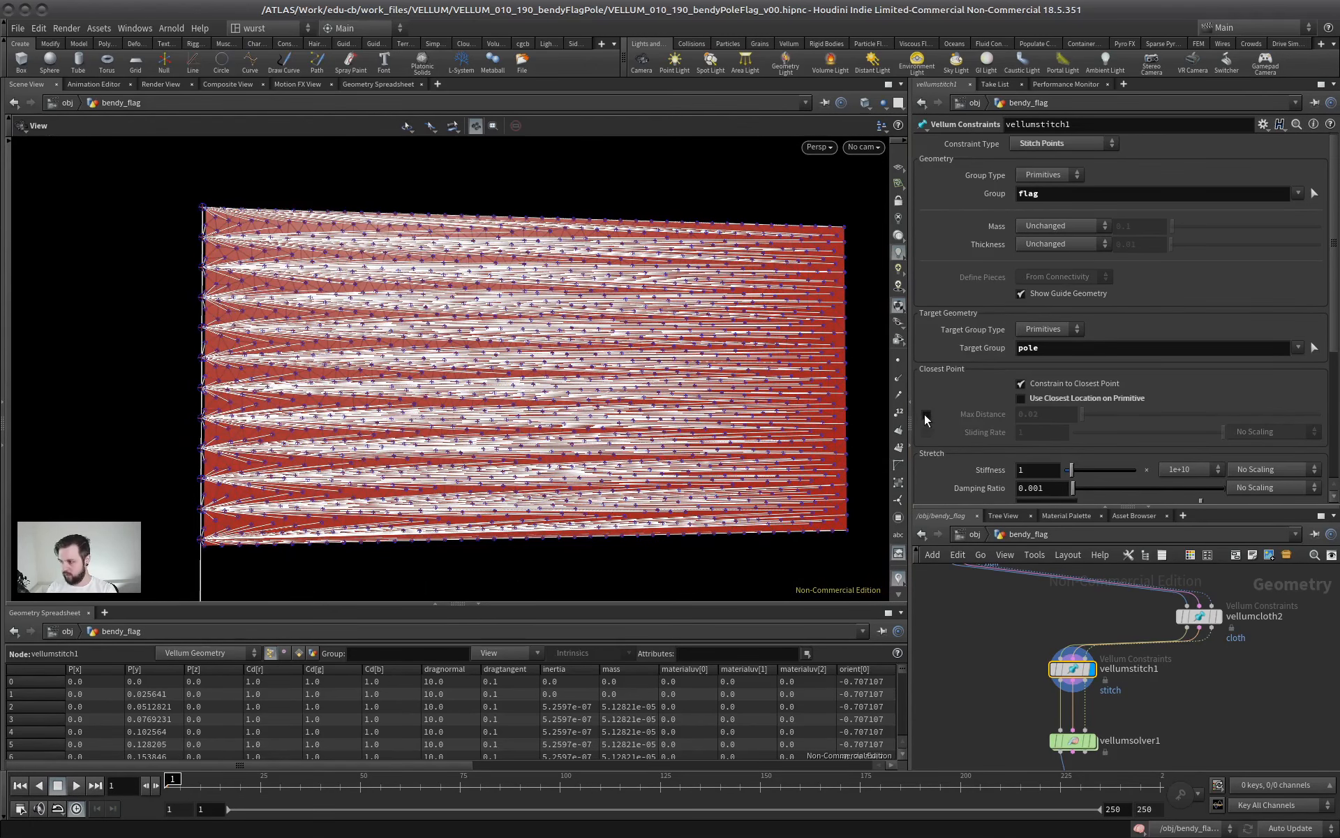
# Enable Max Distance again on the stitch constraint and set it to 0.01
pyautogui.click(926, 415)
pyautogui.moveTo(205, 358); pyautogui.dragTo(589, 312, button='right')
pyautogui.moveTo(473, 333); pyautogui.dragTo(329, 271, button='right')
pyautogui.moveTo(245, 323); pyautogui.dragTo(366, 221, button='right')
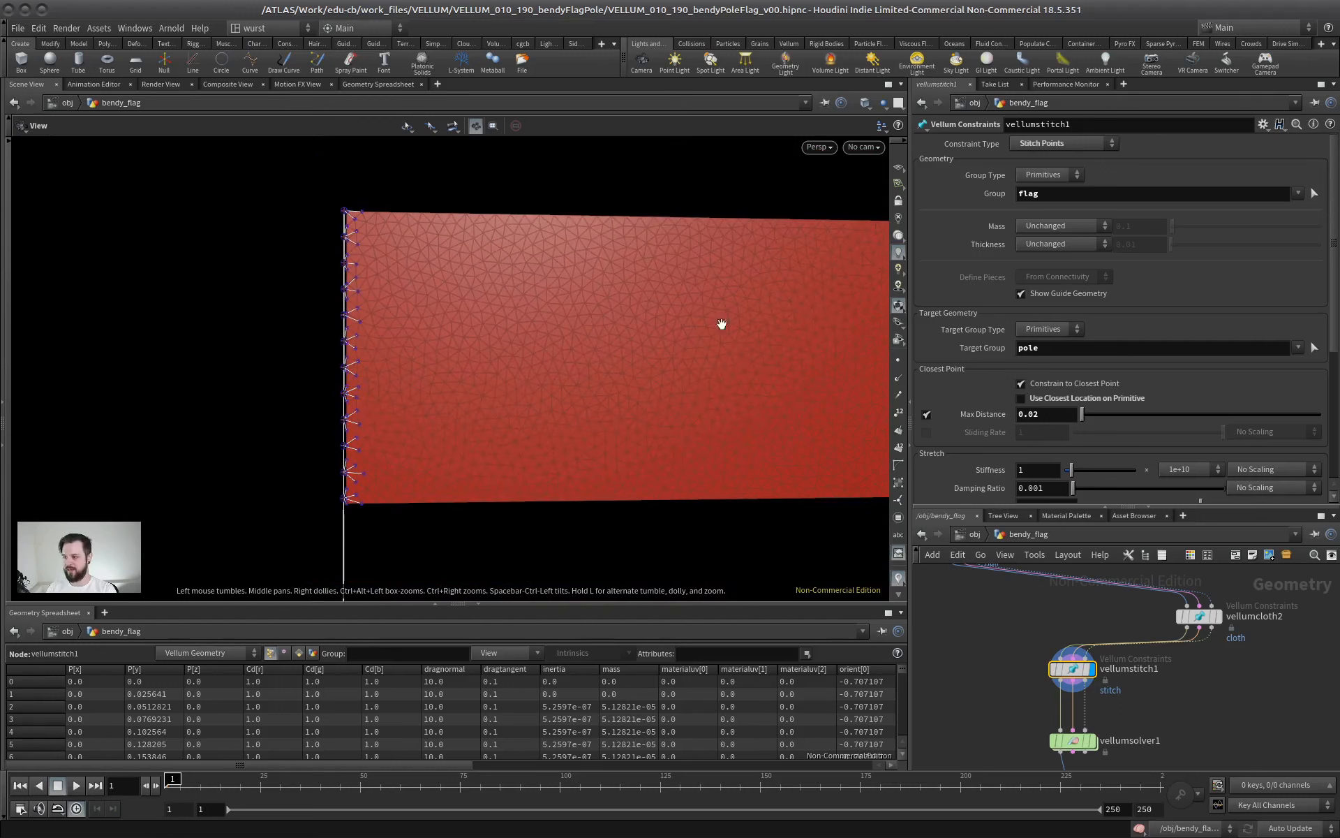
pyautogui.moveTo(598, 250); pyautogui.dragTo(638, 330, button='right')
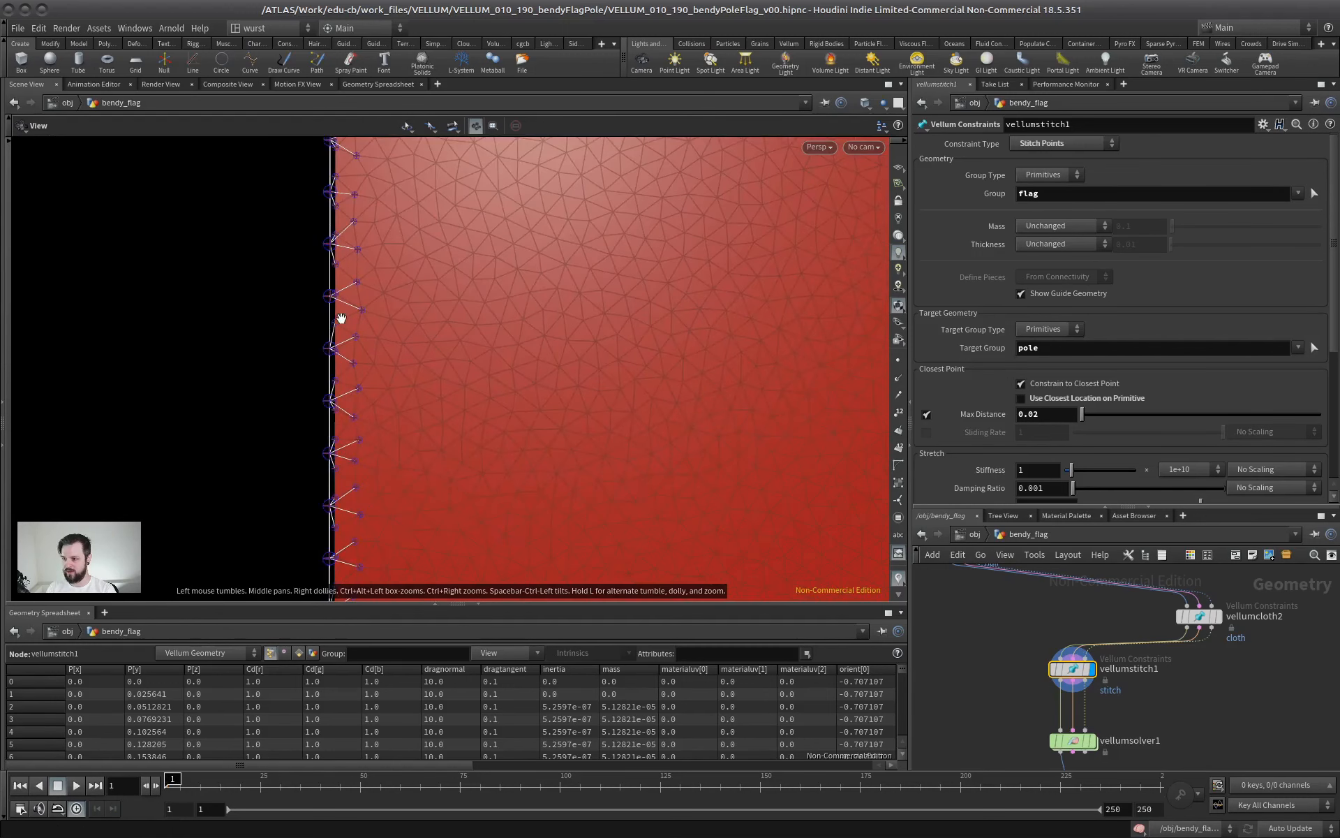
pyautogui.moveTo(459, 351); pyautogui.dragTo(377, 412, button='right')
pyautogui.click(1058, 414)
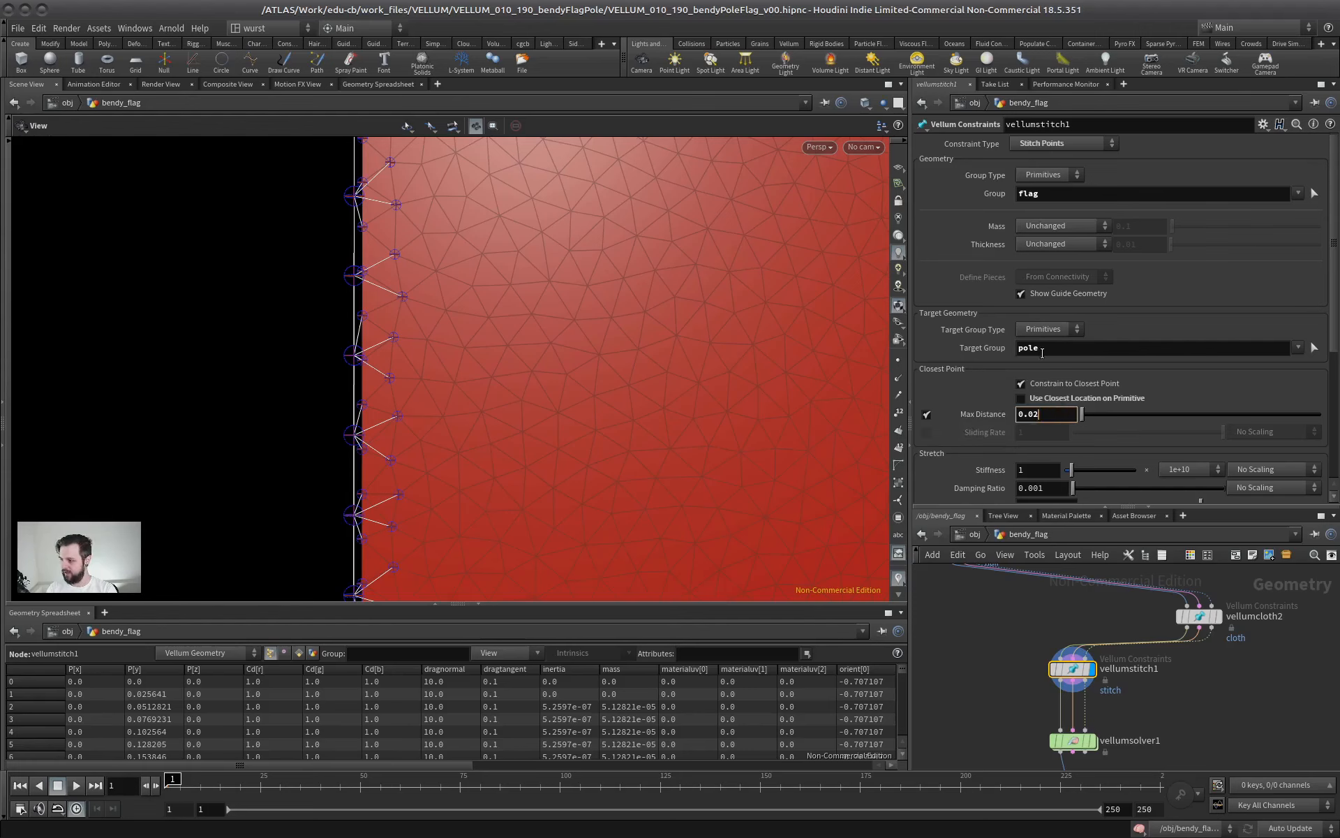
pyautogui.press('Return')
# Display the geometry points and examine which points on the flag's edge are stitched to the pole
pyautogui.moveTo(247, 317); pyautogui.dragTo(555, 314, button='right')
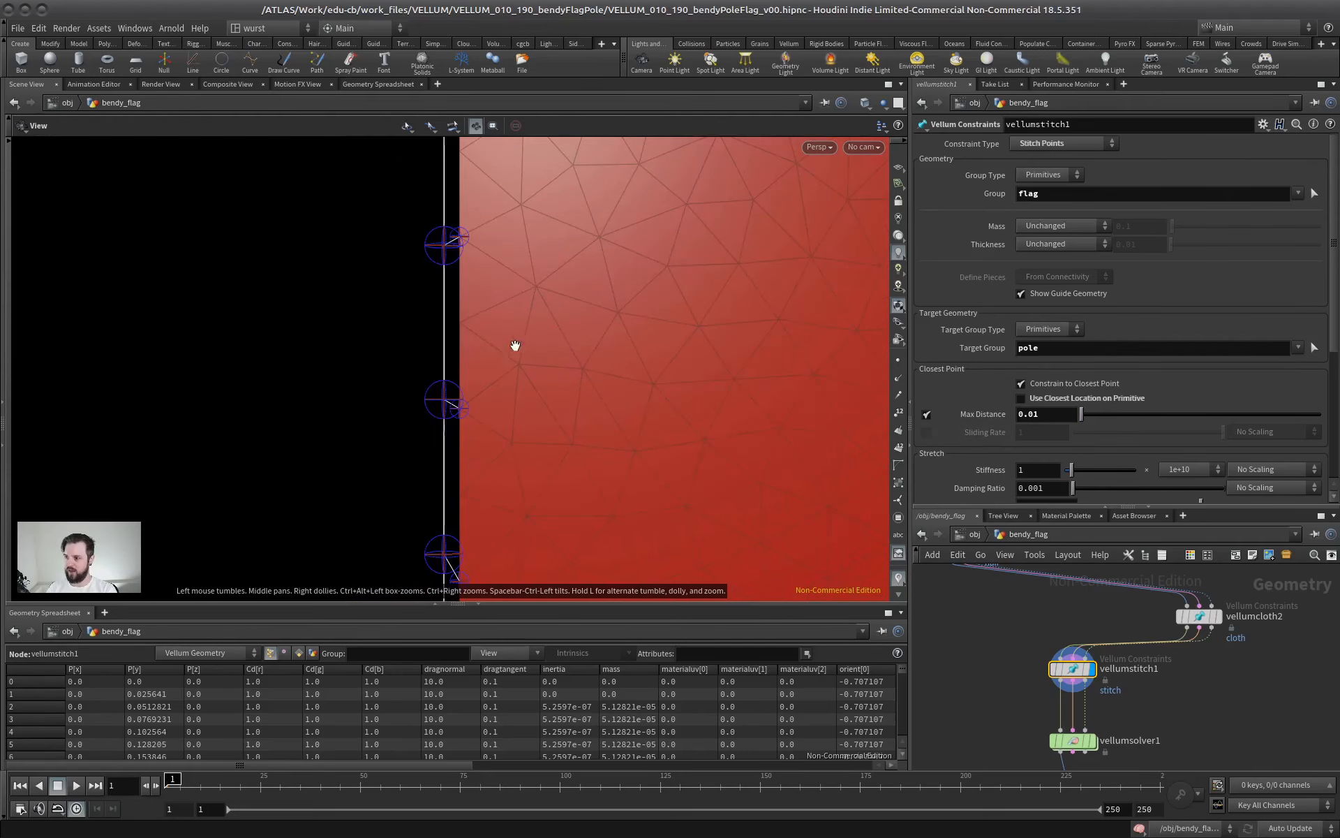
pyautogui.moveTo(439, 264); pyautogui.dragTo(401, 373, button='middle')
pyautogui.moveTo(400, 373); pyautogui.dragTo(425, 410, button='right')
pyautogui.moveTo(434, 491); pyautogui.dragTo(464, 368, button='middle')
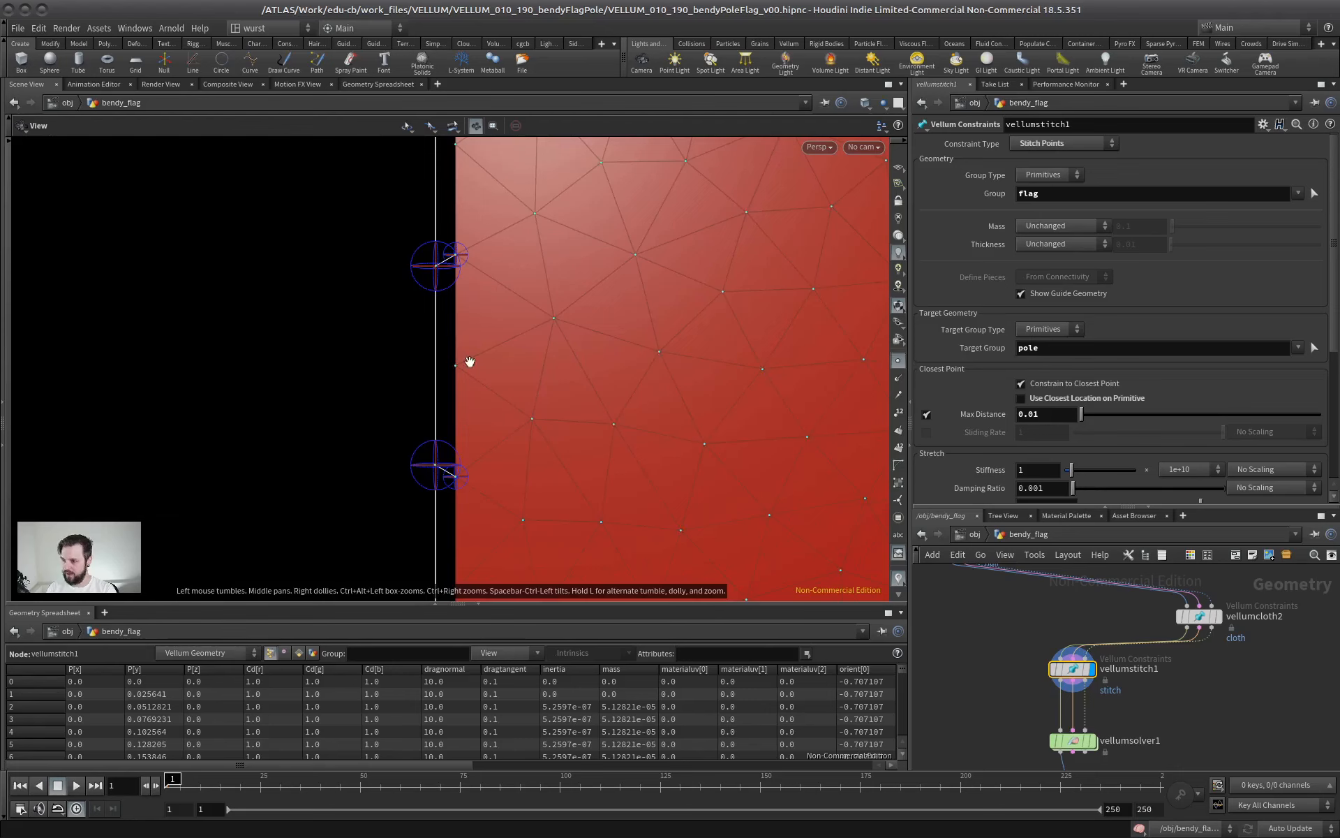
pyautogui.moveTo(456, 263); pyautogui.dragTo(460, 399)
pyautogui.moveTo(469, 525); pyautogui.dragTo(439, 410)
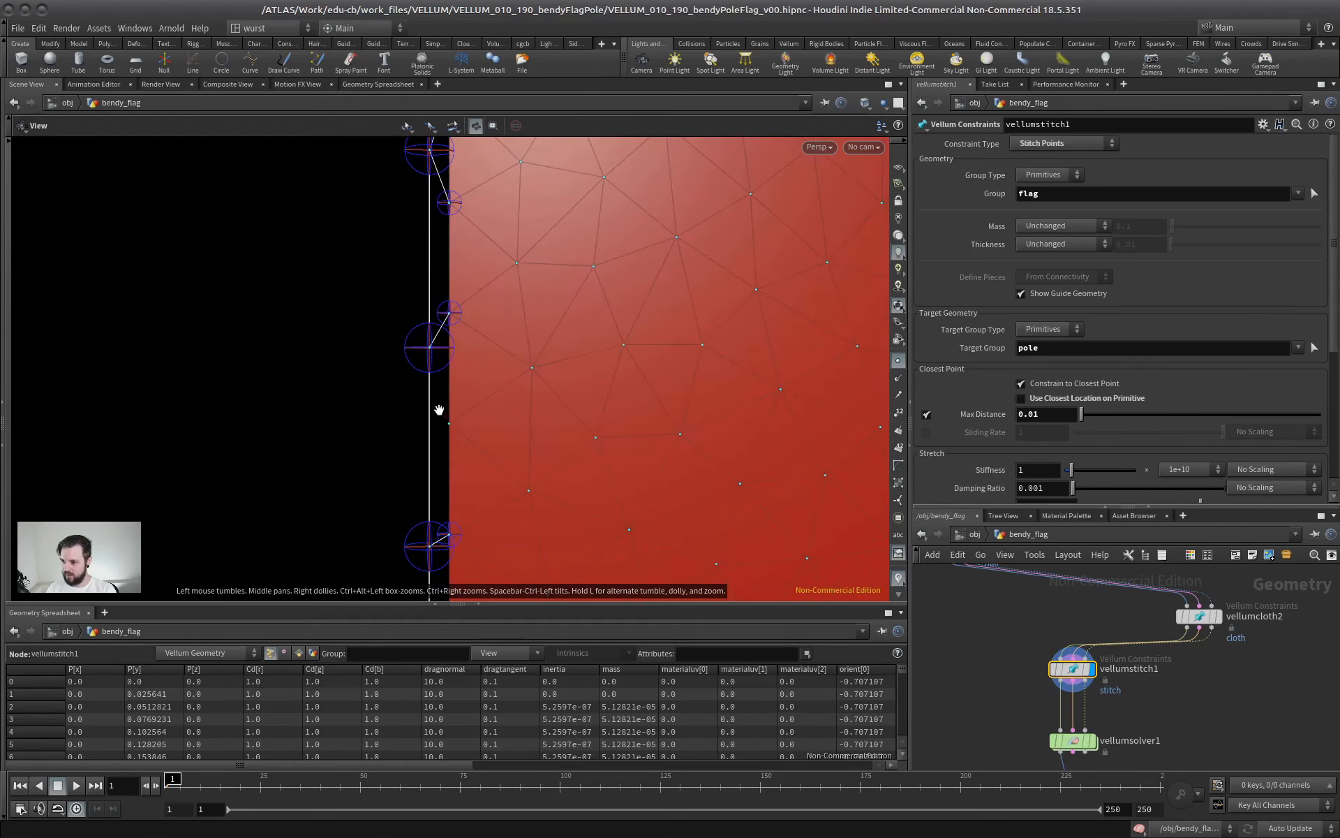
pyautogui.moveTo(459, 412); pyautogui.dragTo(455, 566, button='middle')
pyautogui.moveTo(450, 342); pyautogui.dragTo(454, 590, button='middle')
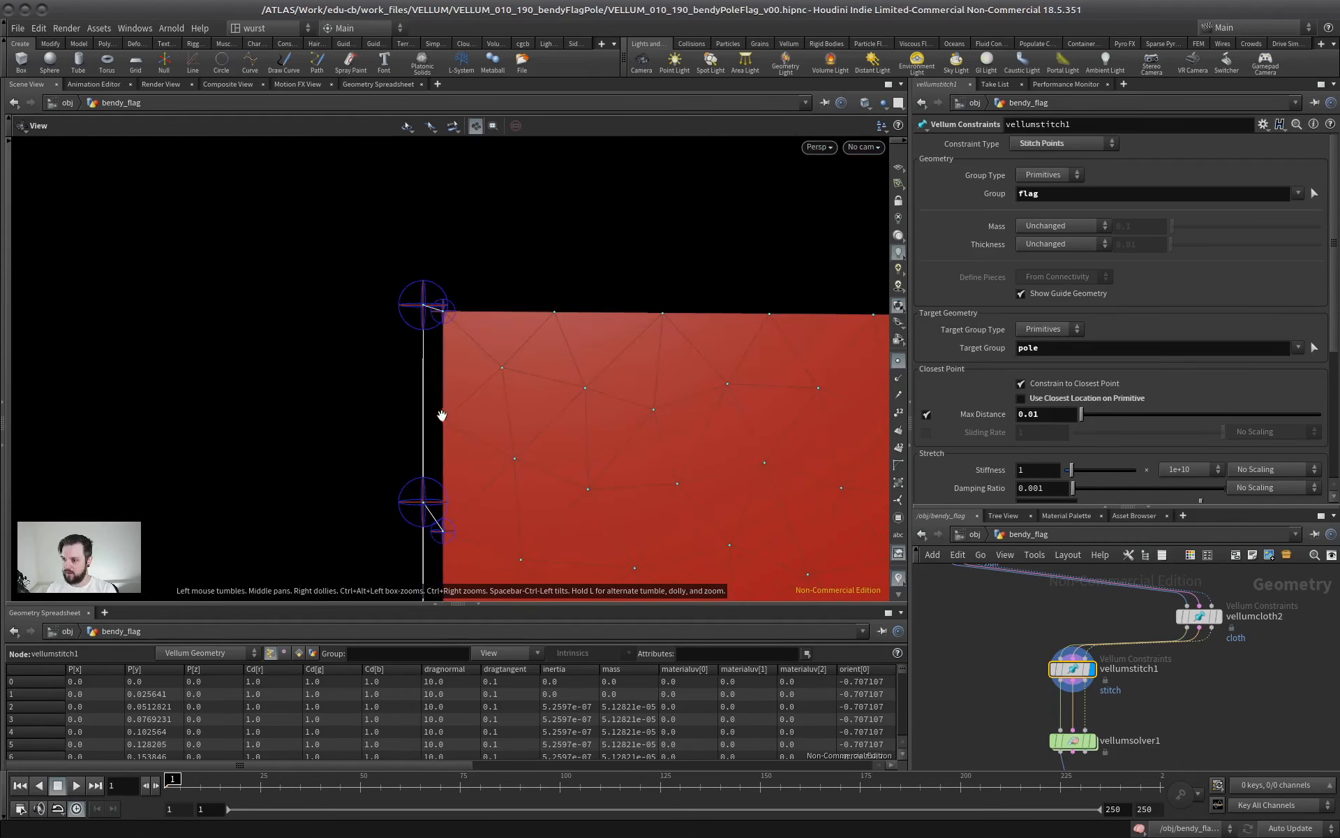
pyautogui.scroll(-3, 502, 402)
pyautogui.moveTo(503, 498); pyautogui.dragTo(475, 263, button='middle')
pyautogui.moveTo(475, 263); pyautogui.dragTo(512, 245)
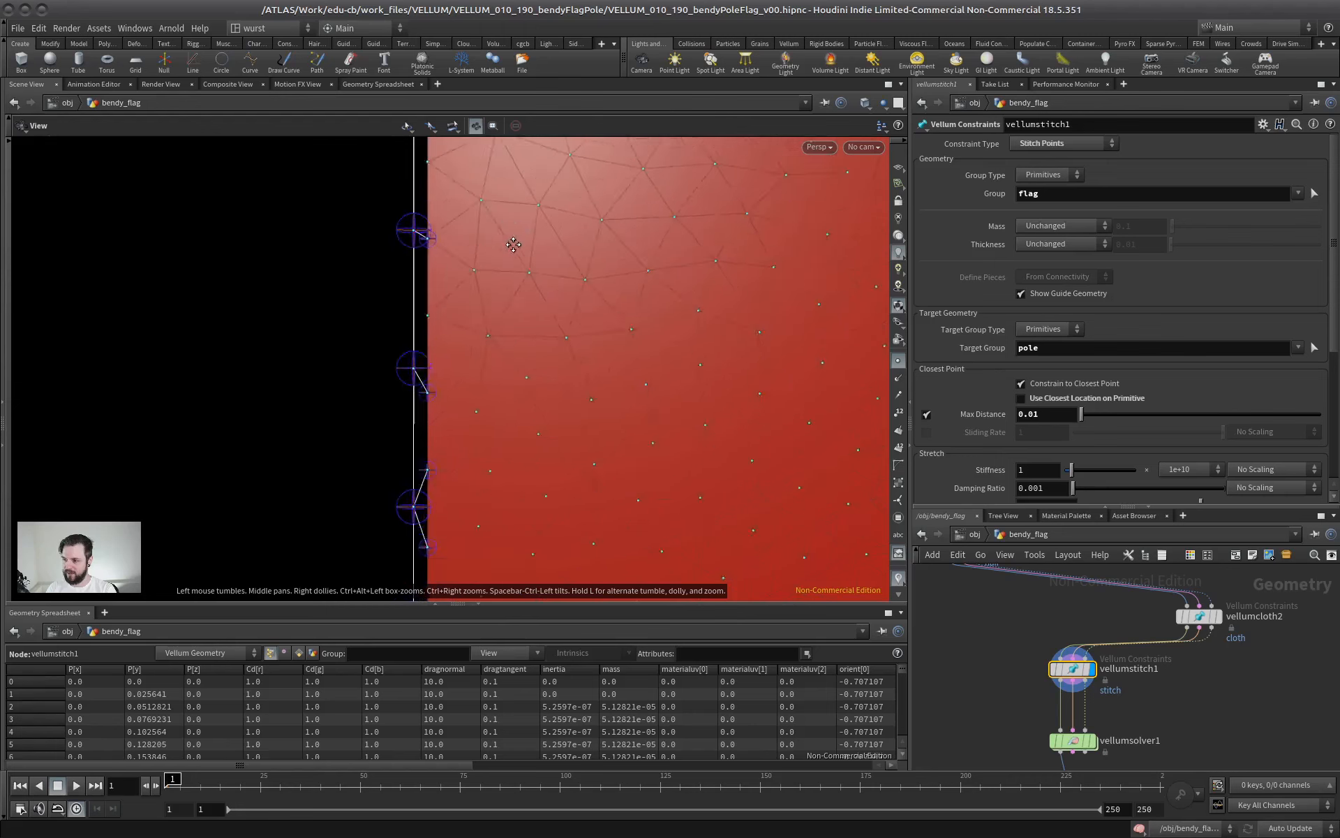
# Examine the stitches between the flag's edge points and the pole, down to the flag's lower corner
pyautogui.moveTo(512, 245); pyautogui.dragTo(501, 207, button='middle')
pyautogui.moveTo(407, 387); pyautogui.dragTo(416, 279, button='middle')
pyautogui.moveTo(472, 361); pyautogui.dragTo(486, 279, button='middle')
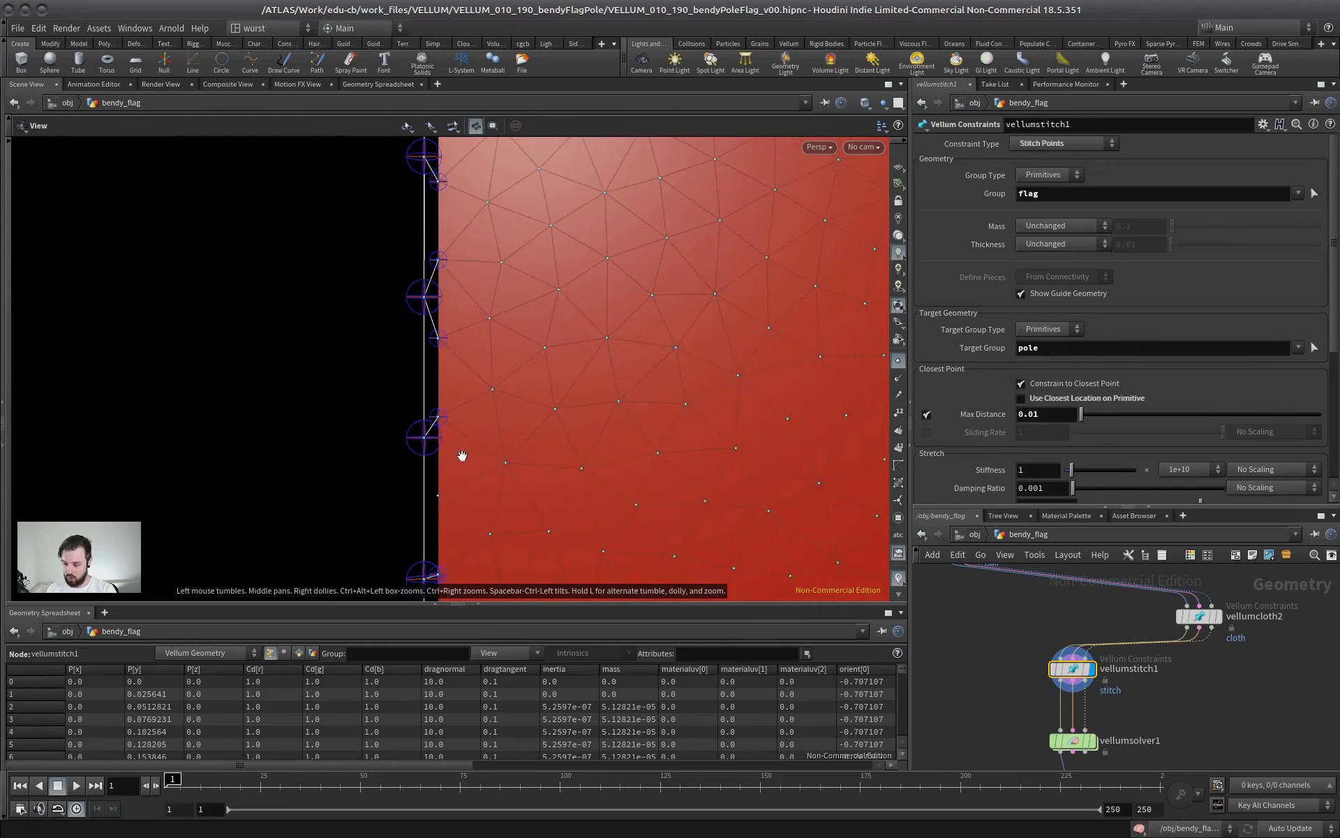
pyautogui.moveTo(460, 457); pyautogui.dragTo(485, 344, button='middle')
pyautogui.scroll(-1, 491, 378)
pyautogui.moveTo(457, 445); pyautogui.dragTo(467, 360, button='middle')
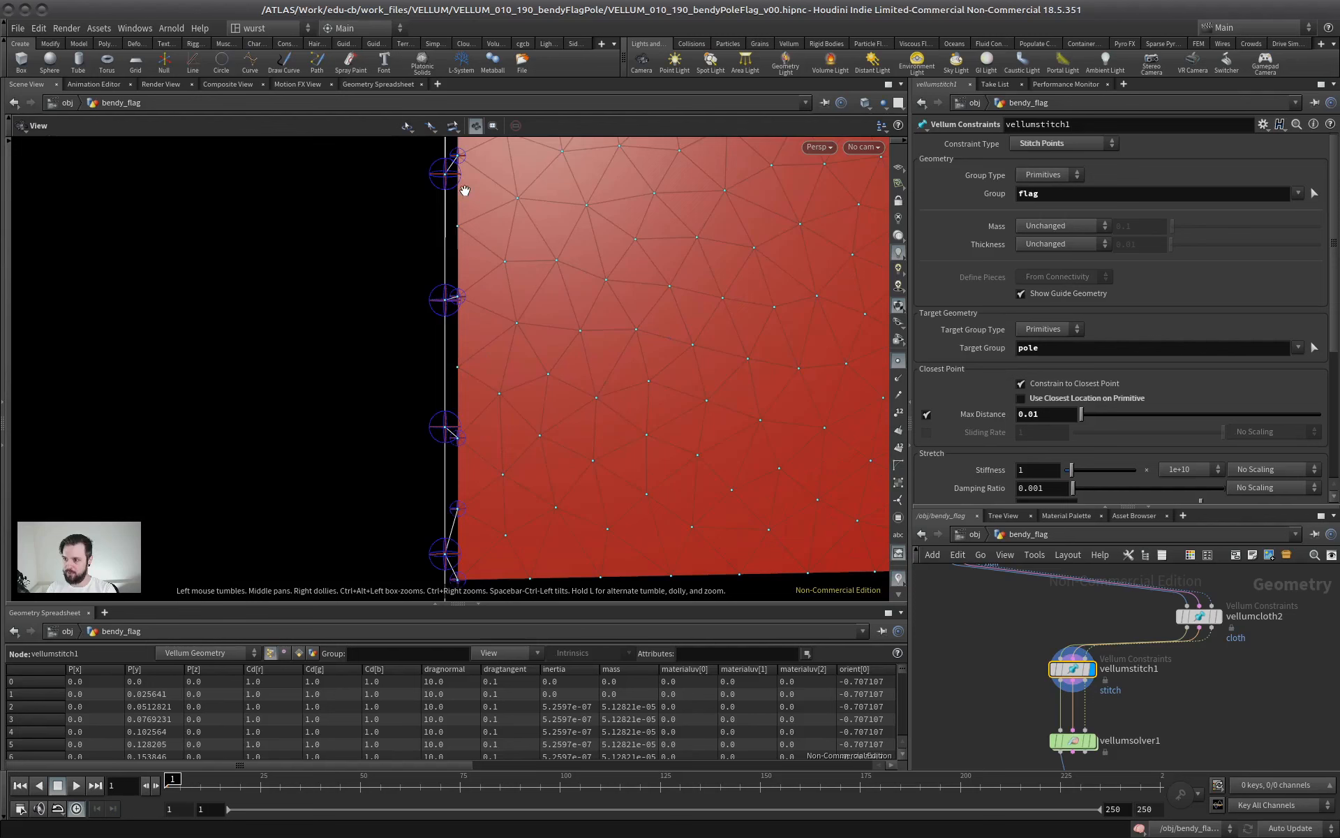
pyautogui.scroll(-4, 524, 222)
pyautogui.moveTo(358, 248); pyautogui.dragTo(318, 427, button='middle')
pyautogui.scroll(-3, 538, 361)
pyautogui.moveTo(475, 276); pyautogui.dragTo(403, 328, button='middle')
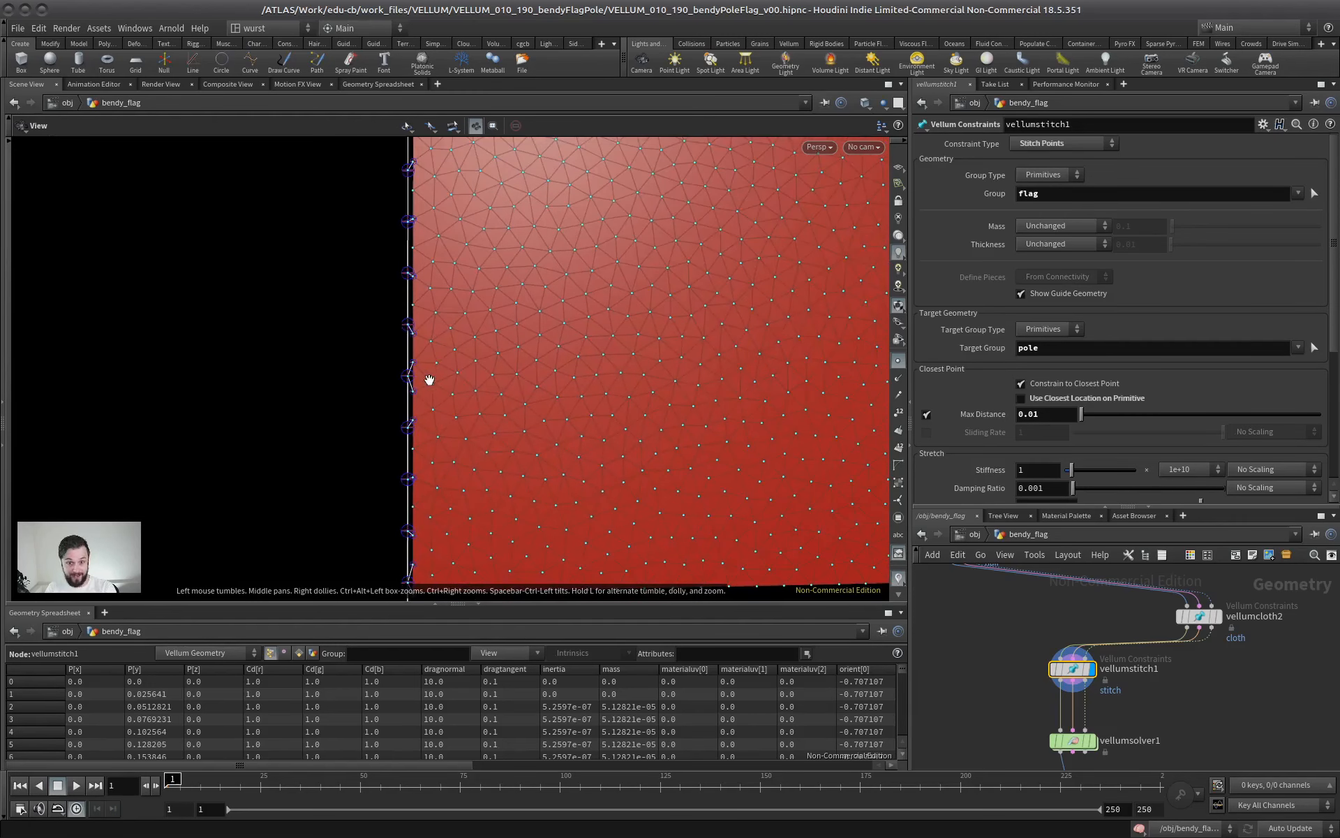
# Hide the point display and inspect the stitch guides along the pole up close
pyautogui.click(898, 360)
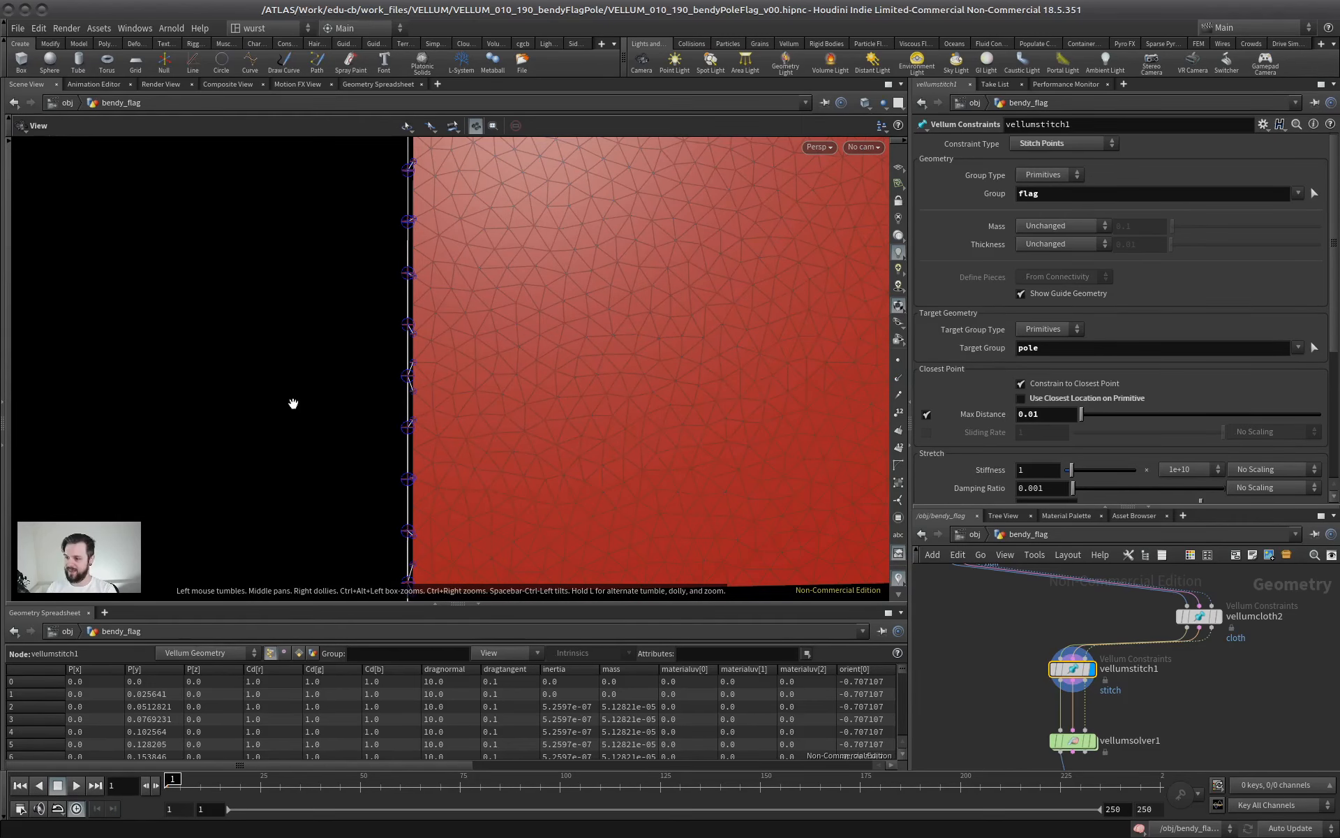
pyautogui.scroll(3, 509, 291)
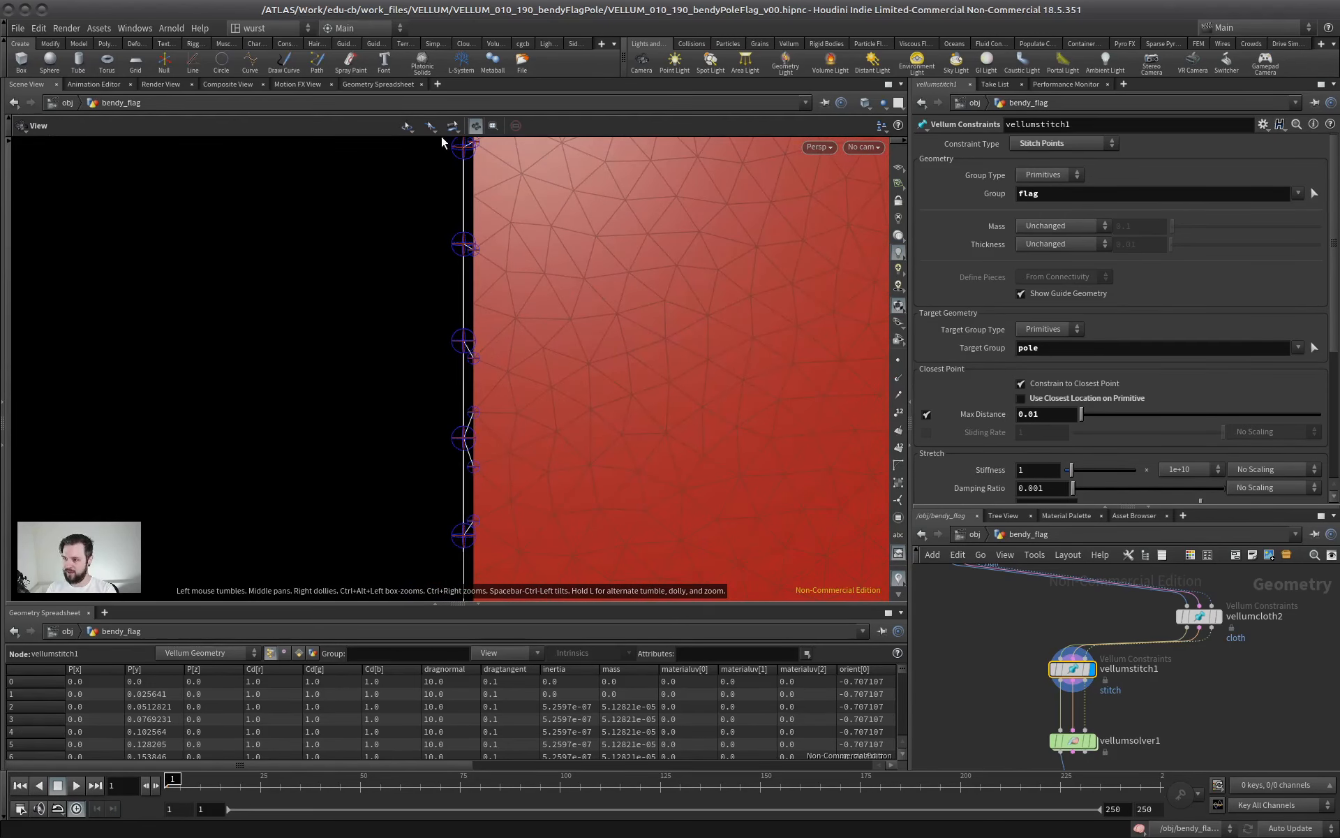
pyautogui.scroll(3, 482, 311)
pyautogui.scroll(2, 481, 291)
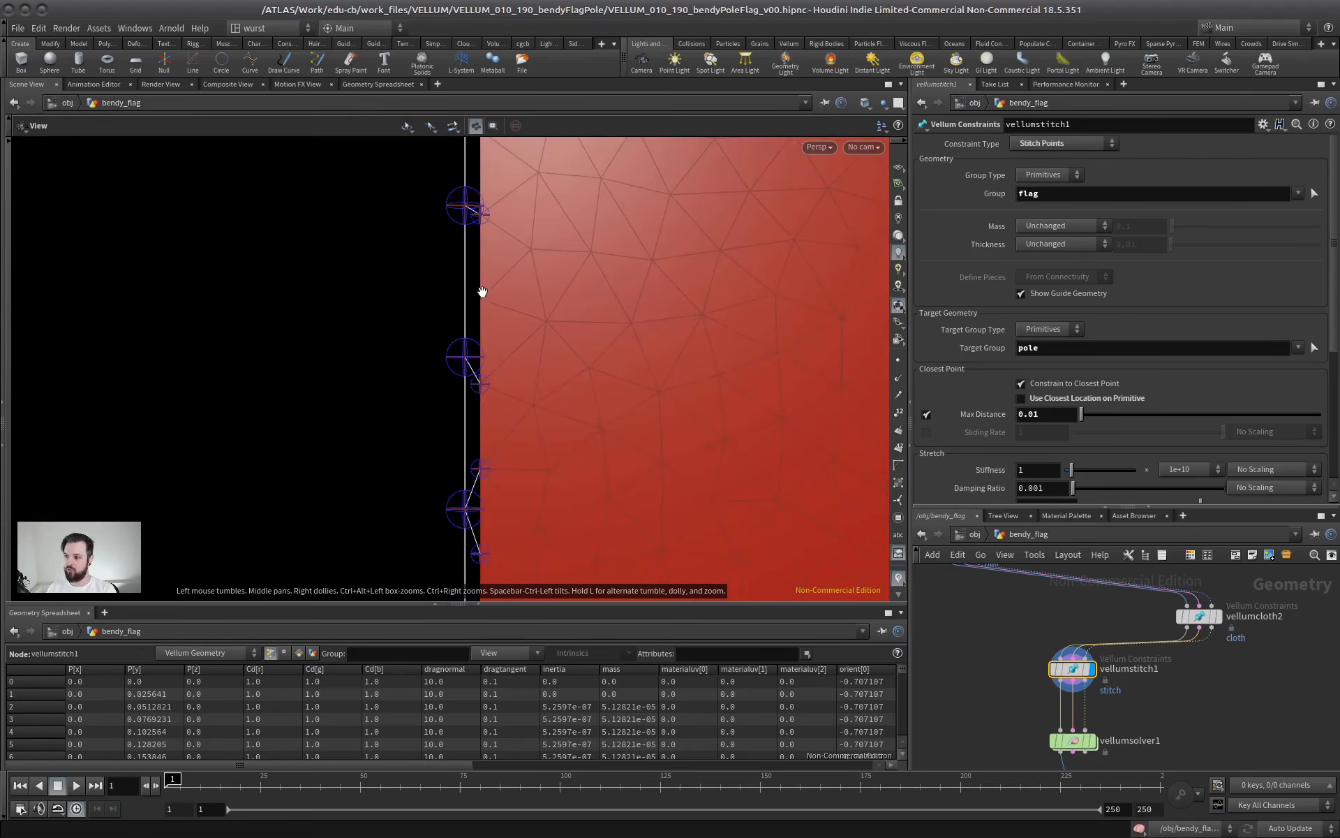
pyautogui.scroll(-5, 558, 282)
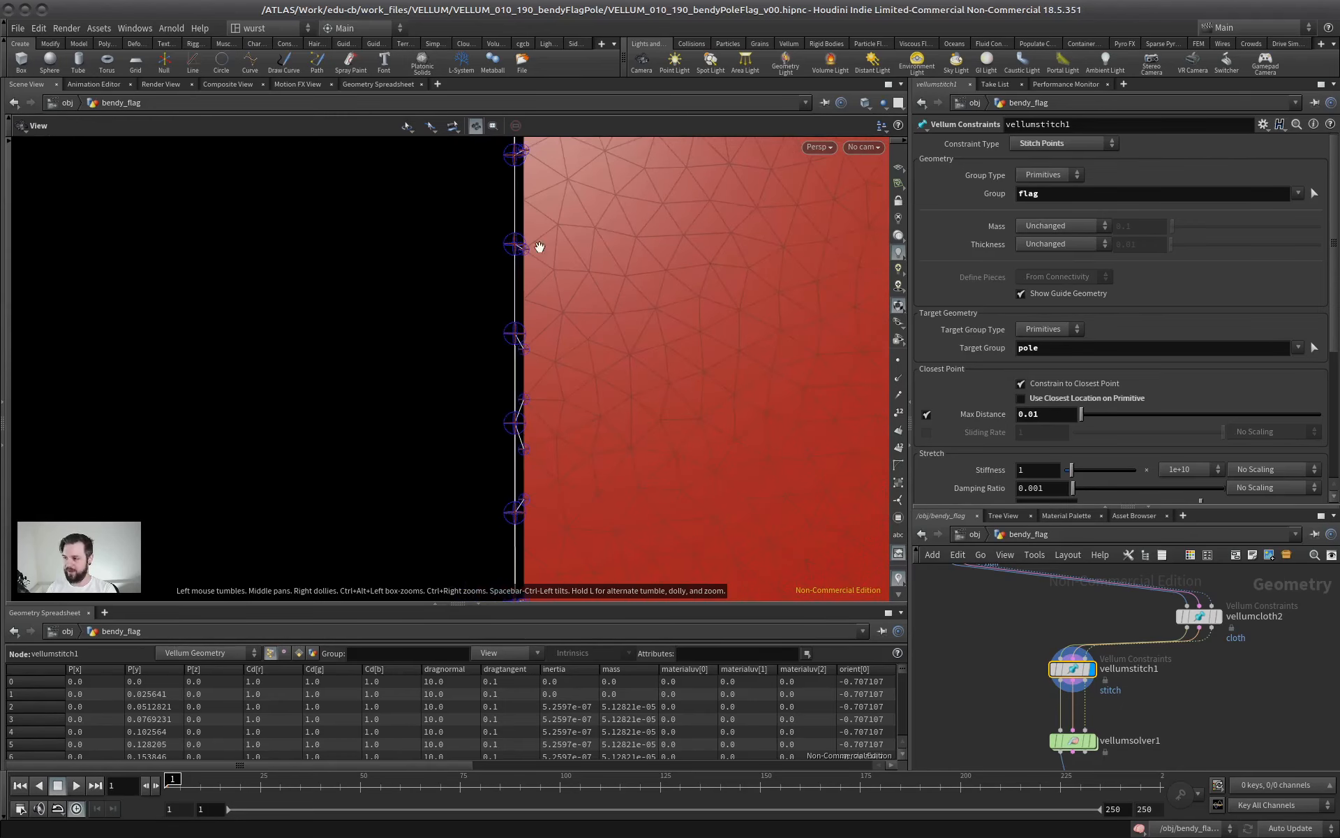
# Enable Use Closest Location on Primitive for the stitch constraint and check the stitches along the pole
pyautogui.click(1100, 398)
pyautogui.moveTo(527, 401); pyautogui.dragTo(809, 241, button='right')
pyautogui.moveTo(577, 231); pyautogui.dragTo(412, 363, button='middle')
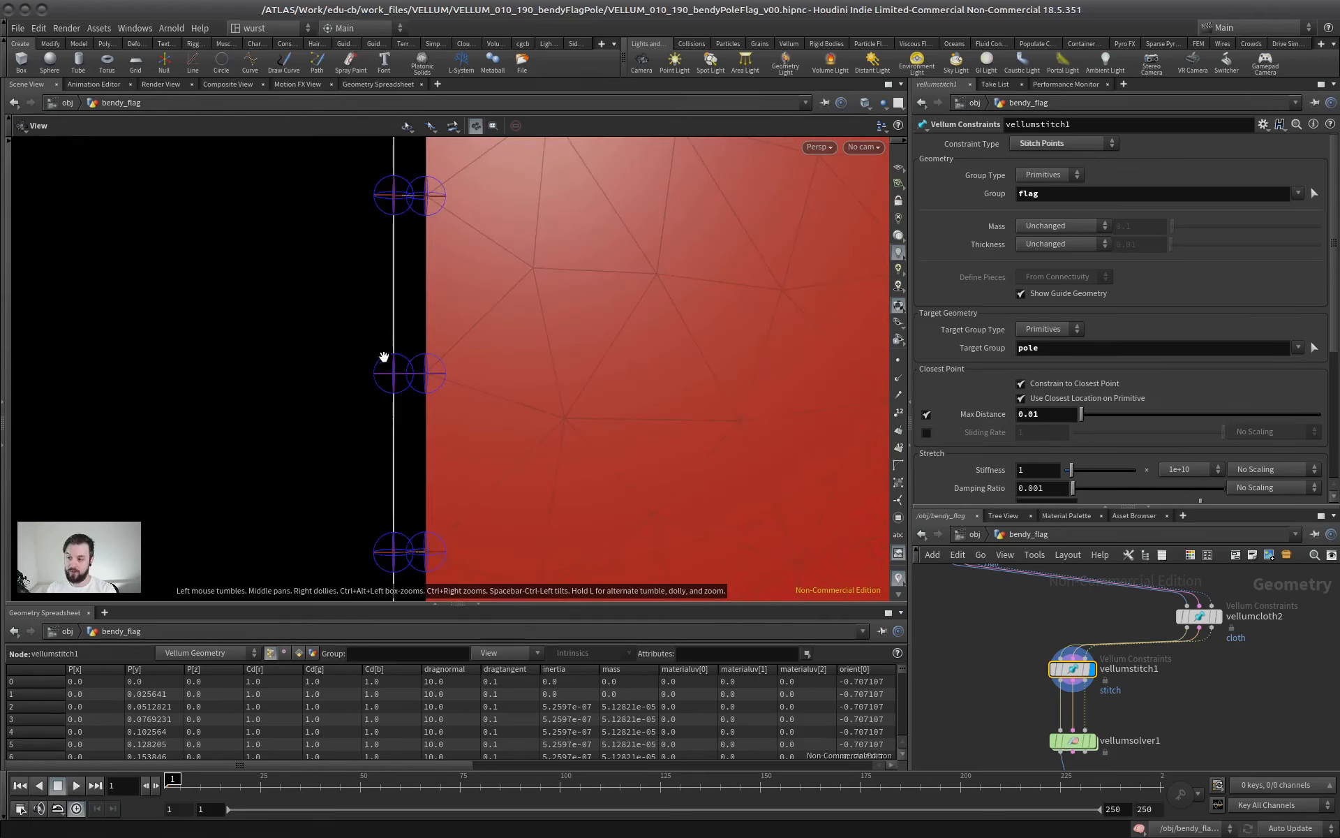
pyautogui.moveTo(546, 365); pyautogui.dragTo(346, 386, button='right')
pyautogui.moveTo(498, 365); pyautogui.dragTo(548, 353, button='middle')
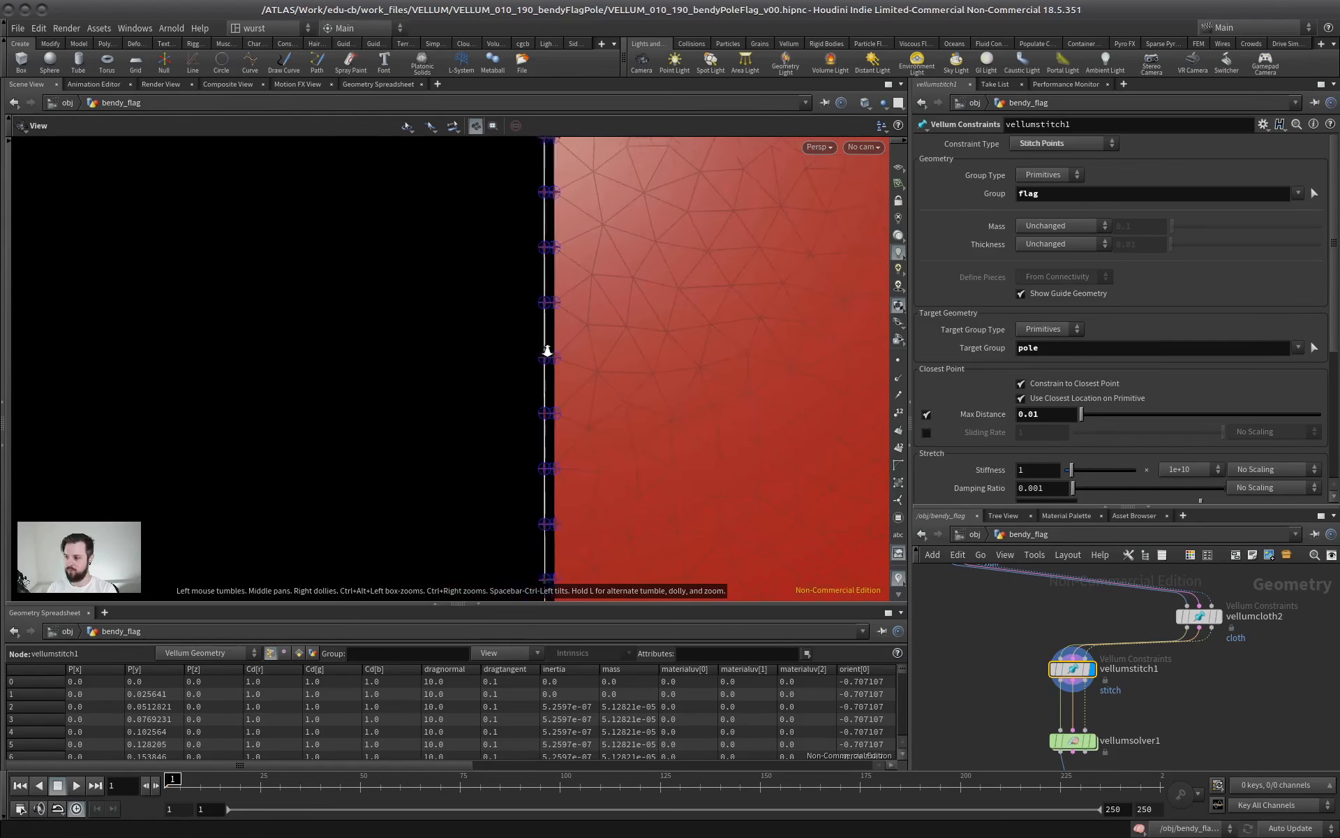
pyautogui.moveTo(547, 353); pyautogui.dragTo(488, 363, button='right')
pyautogui.moveTo(558, 364); pyautogui.dragTo(434, 470, button='middle')
pyautogui.moveTo(434, 469); pyautogui.dragTo(391, 425, button='right')
pyautogui.moveTo(403, 407); pyautogui.dragTo(402, 272, button='middle')
pyautogui.moveTo(402, 272); pyautogui.dragTo(356, 328, button='right')
pyautogui.moveTo(394, 363); pyautogui.dragTo(428, 372, button='middle')
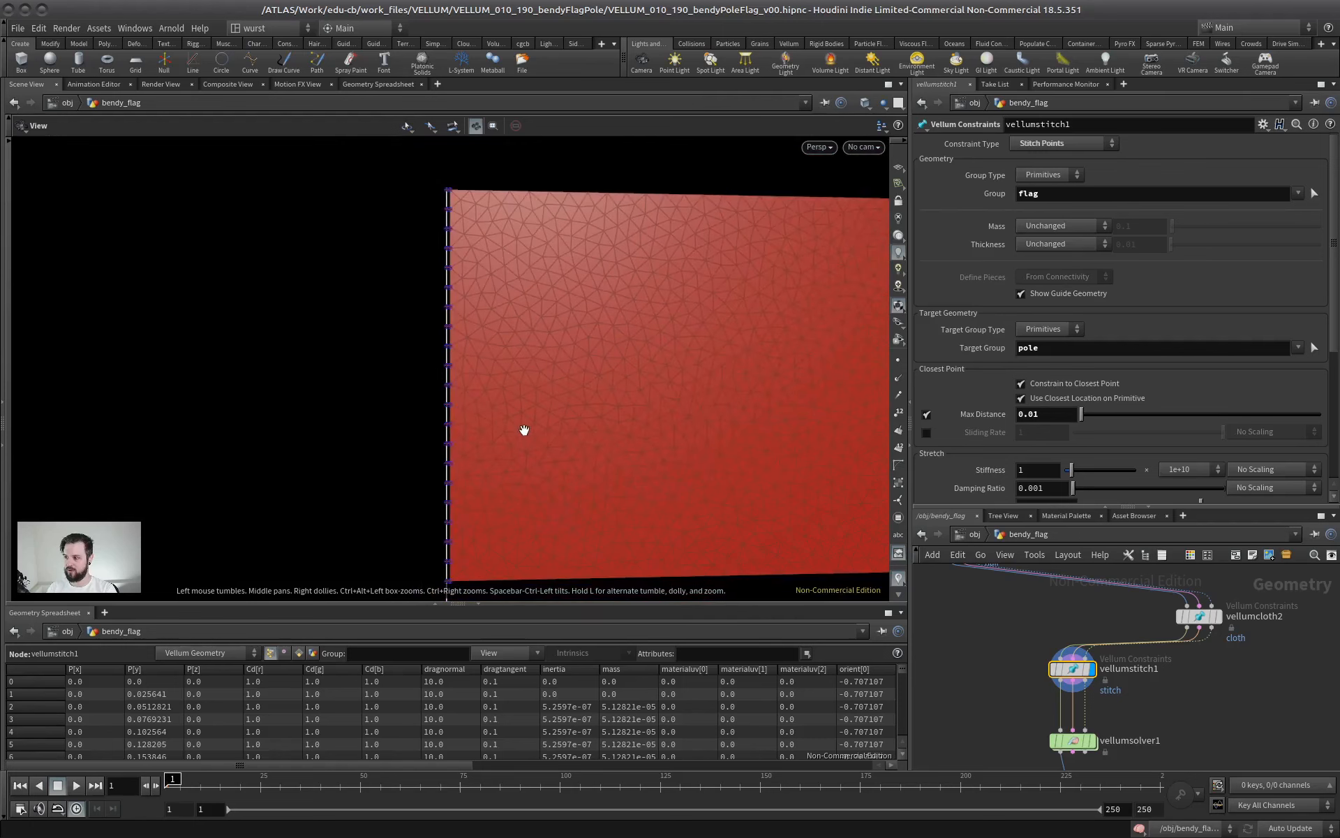
# Inspect the closest-location stitches at the flag's upper pole-side corner and along its whole attached edge
pyautogui.moveTo(524, 430); pyautogui.dragTo(353, 310, button='middle')
pyautogui.scroll(10, 305, 412)
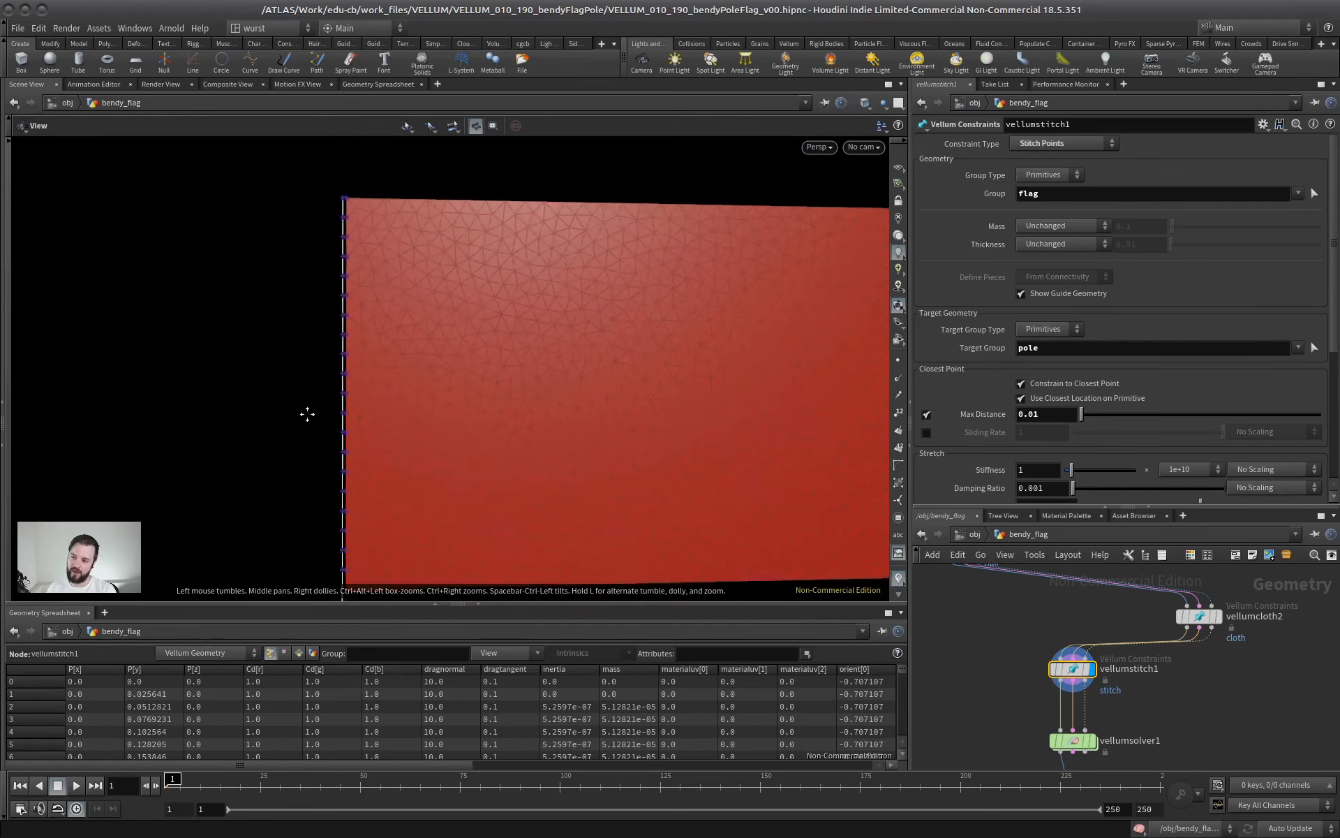
pyautogui.moveTo(572, 201); pyautogui.dragTo(491, 377, button='middle')
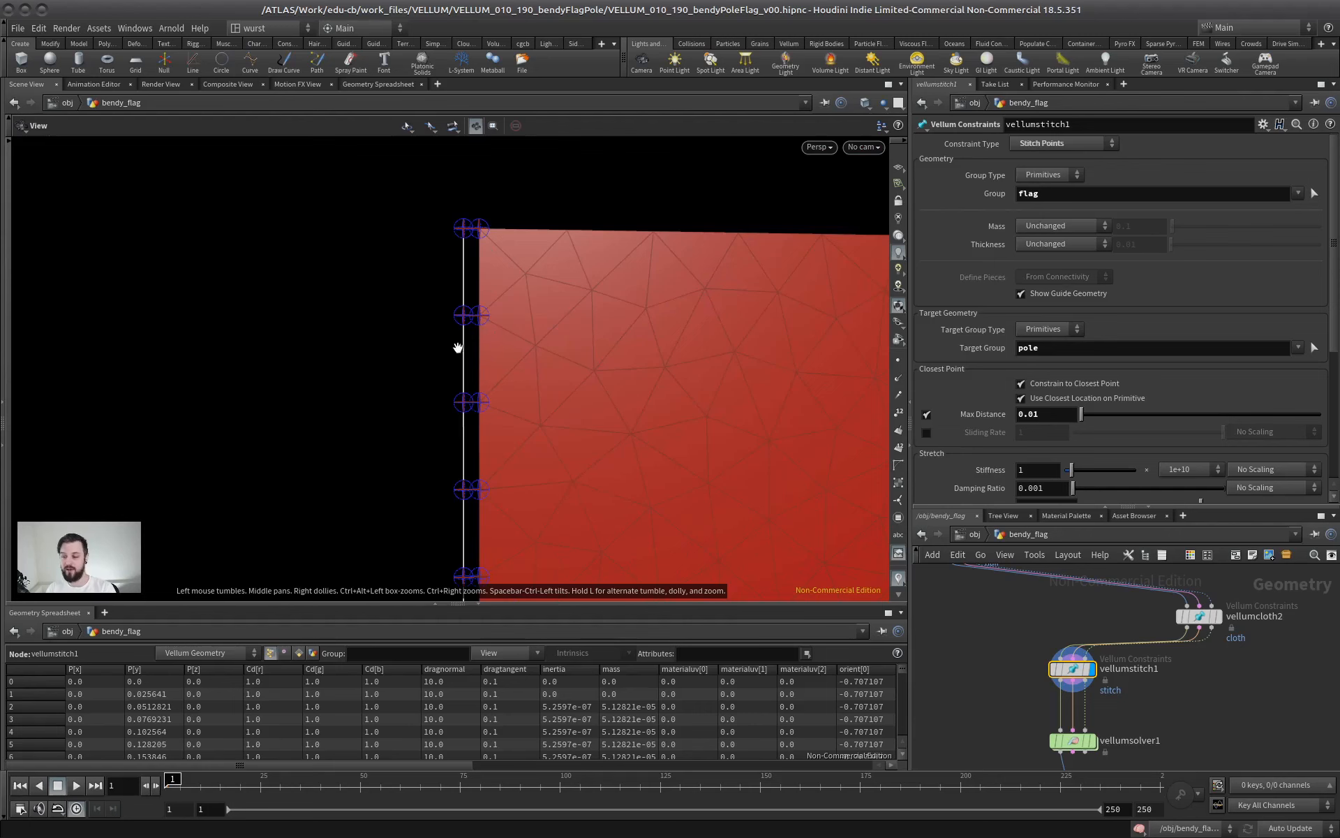
pyautogui.moveTo(525, 326); pyautogui.dragTo(502, 363, button='right')
pyautogui.moveTo(503, 363); pyautogui.dragTo(419, 298, button='middle')
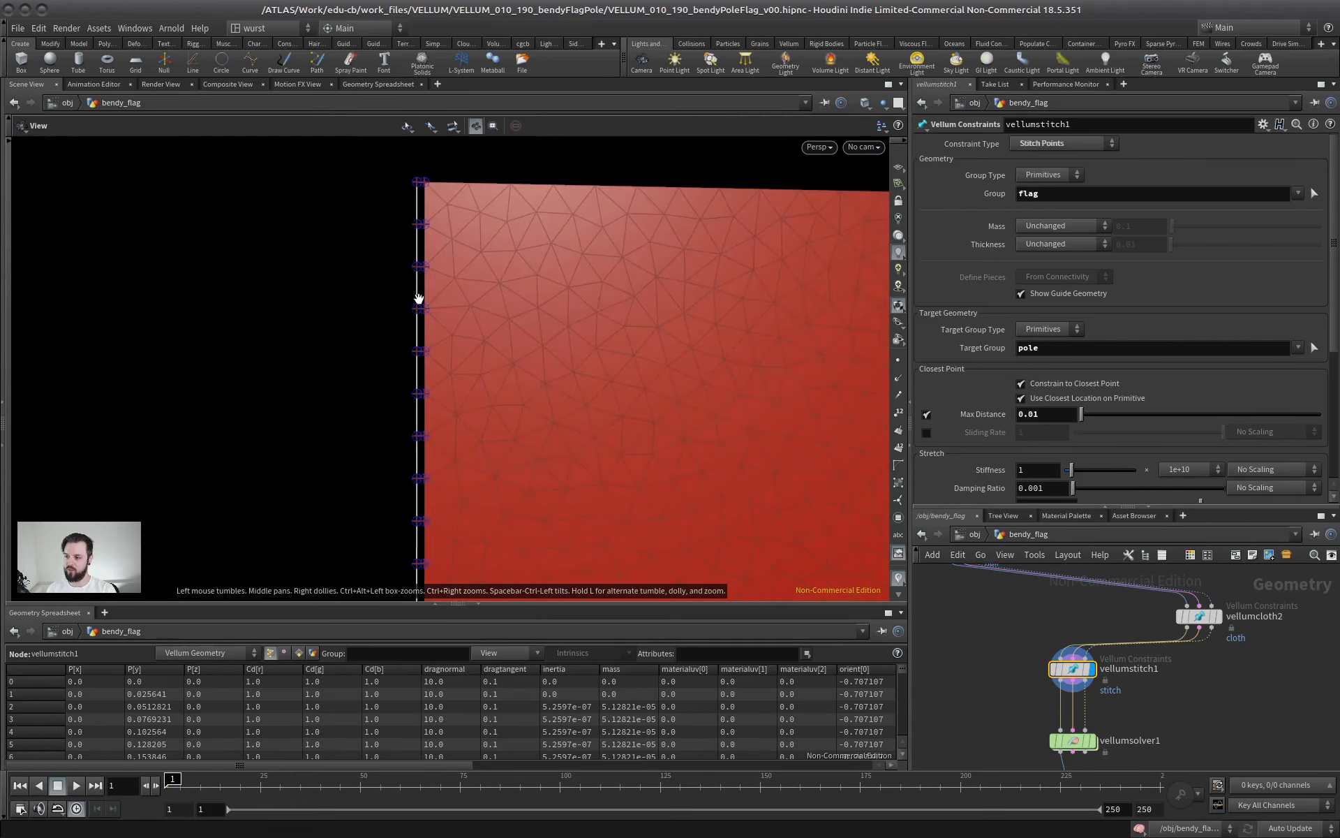
pyautogui.moveTo(419, 299); pyautogui.dragTo(403, 325, button='right')
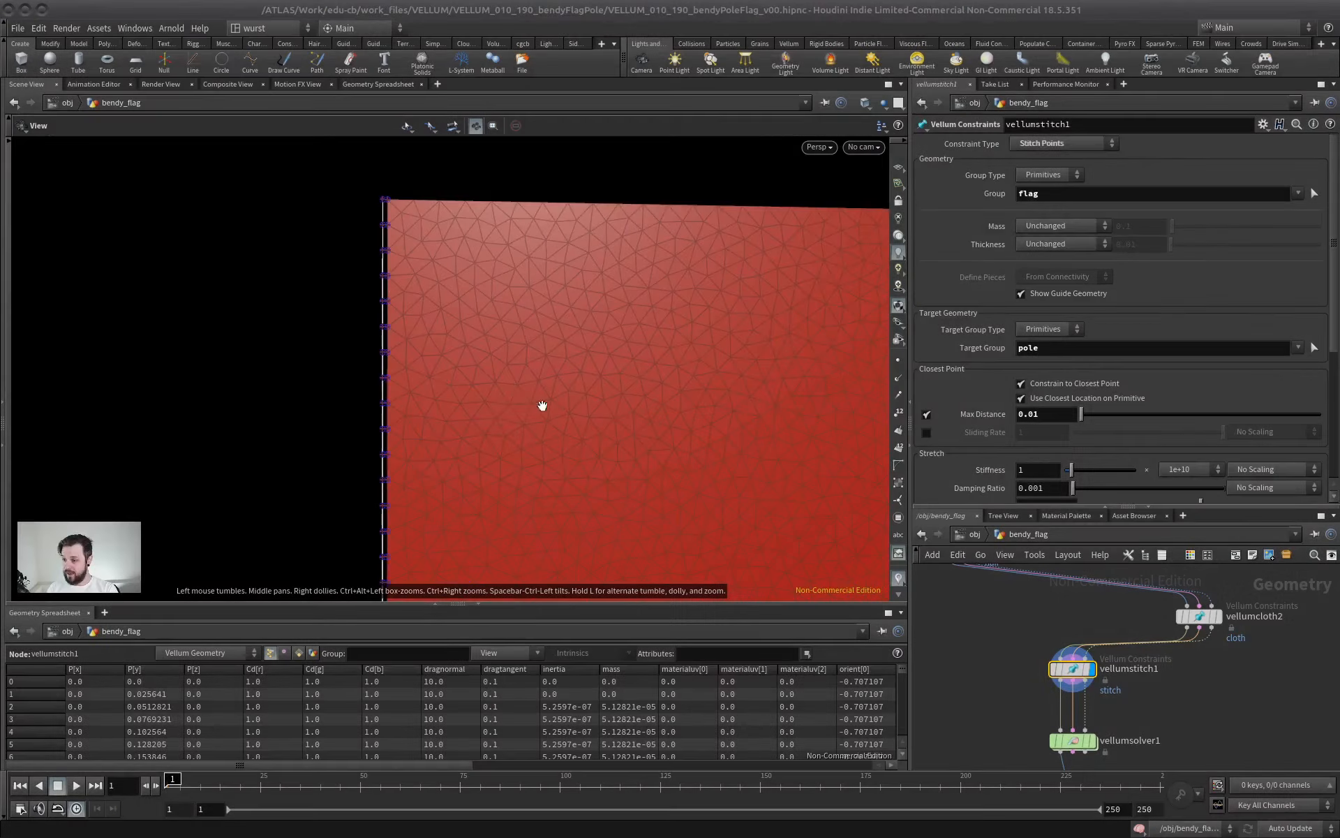
pyautogui.moveTo(541, 407); pyautogui.dragTo(489, 395, button='right')
pyautogui.moveTo(488, 395); pyautogui.dragTo(456, 331, button='middle')
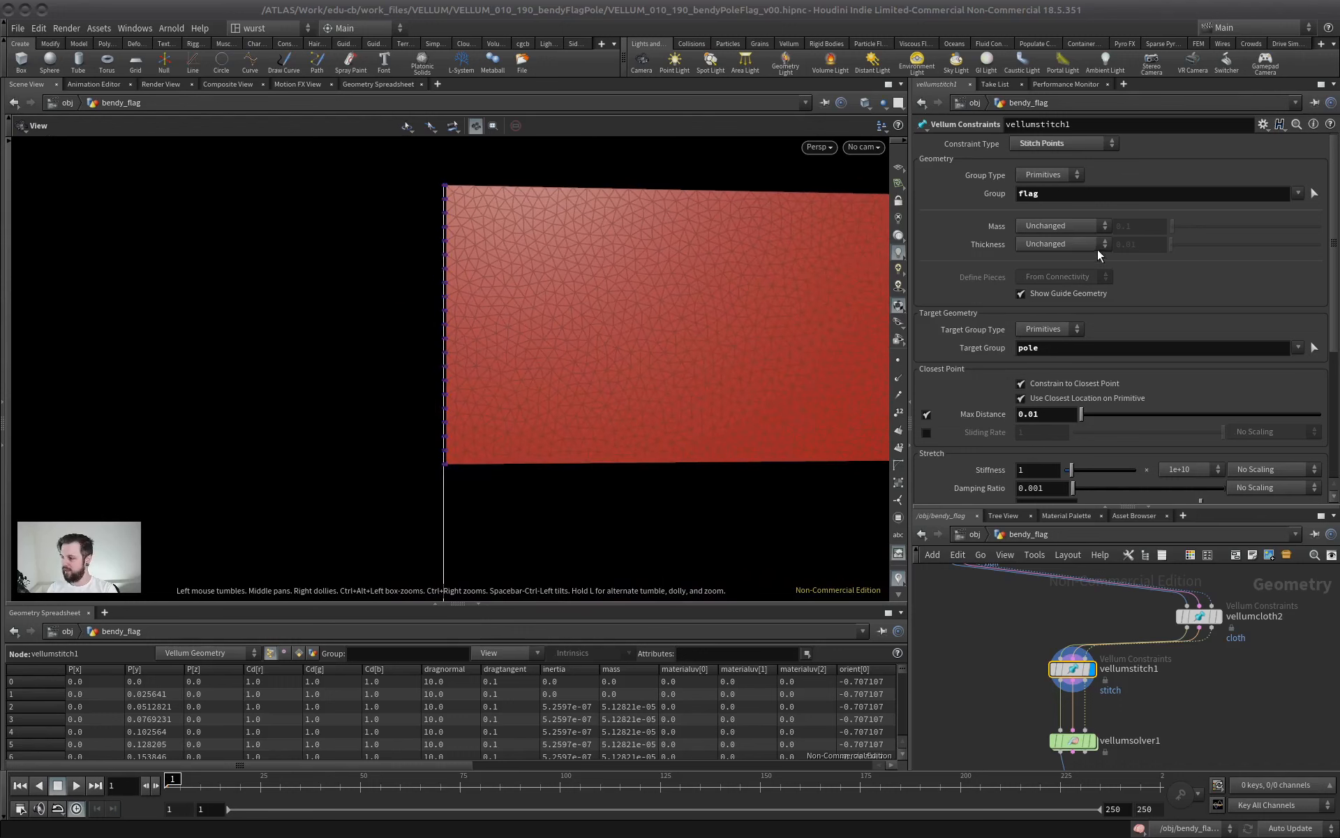
# Turn off Max Distance and Use Closest Location on Primitive for the stitch constraint
pyautogui.click(927, 414)
pyautogui.click(1022, 399)
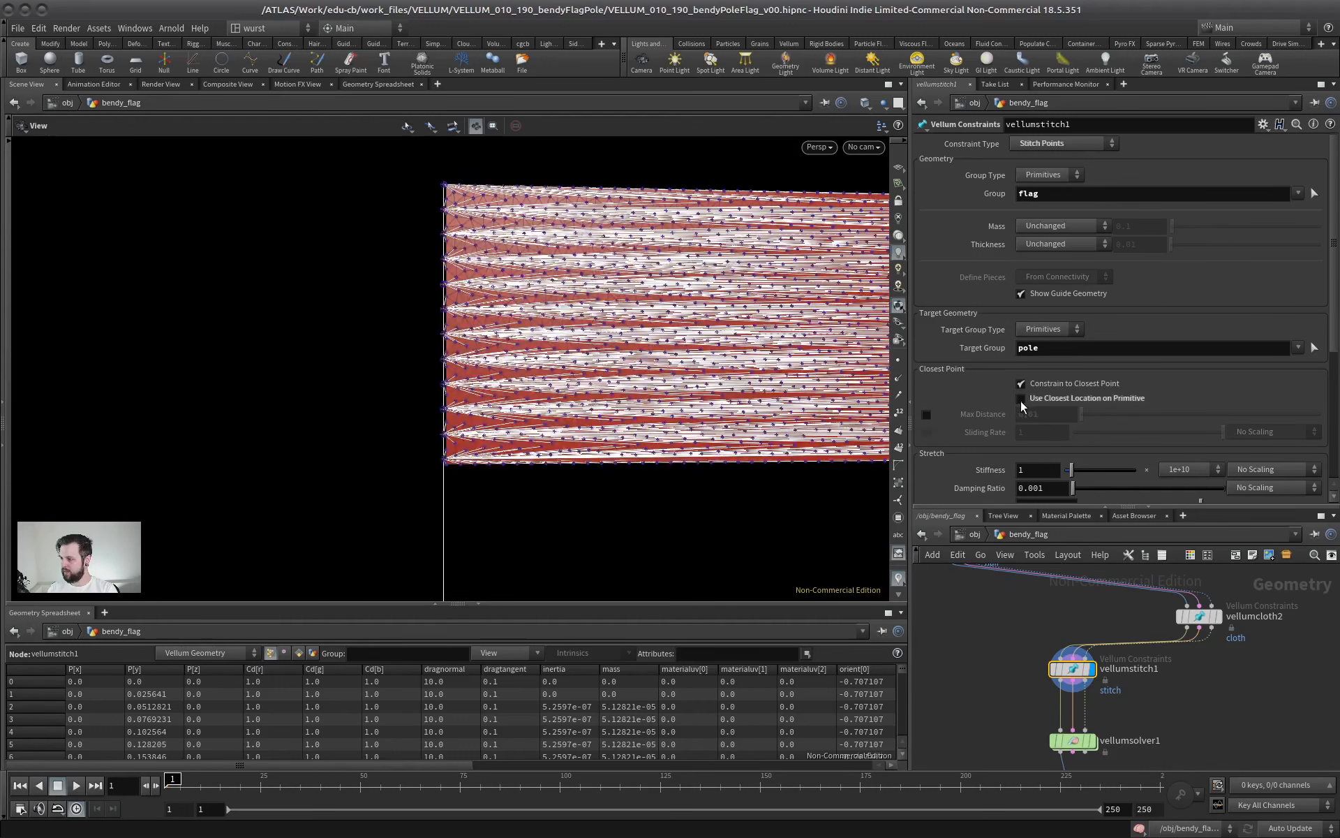
# Display the flag Planar Patch node by itself and reveal its full set of parameters
pyautogui.moveTo(1102, 515); pyautogui.dragTo(1101, 225)
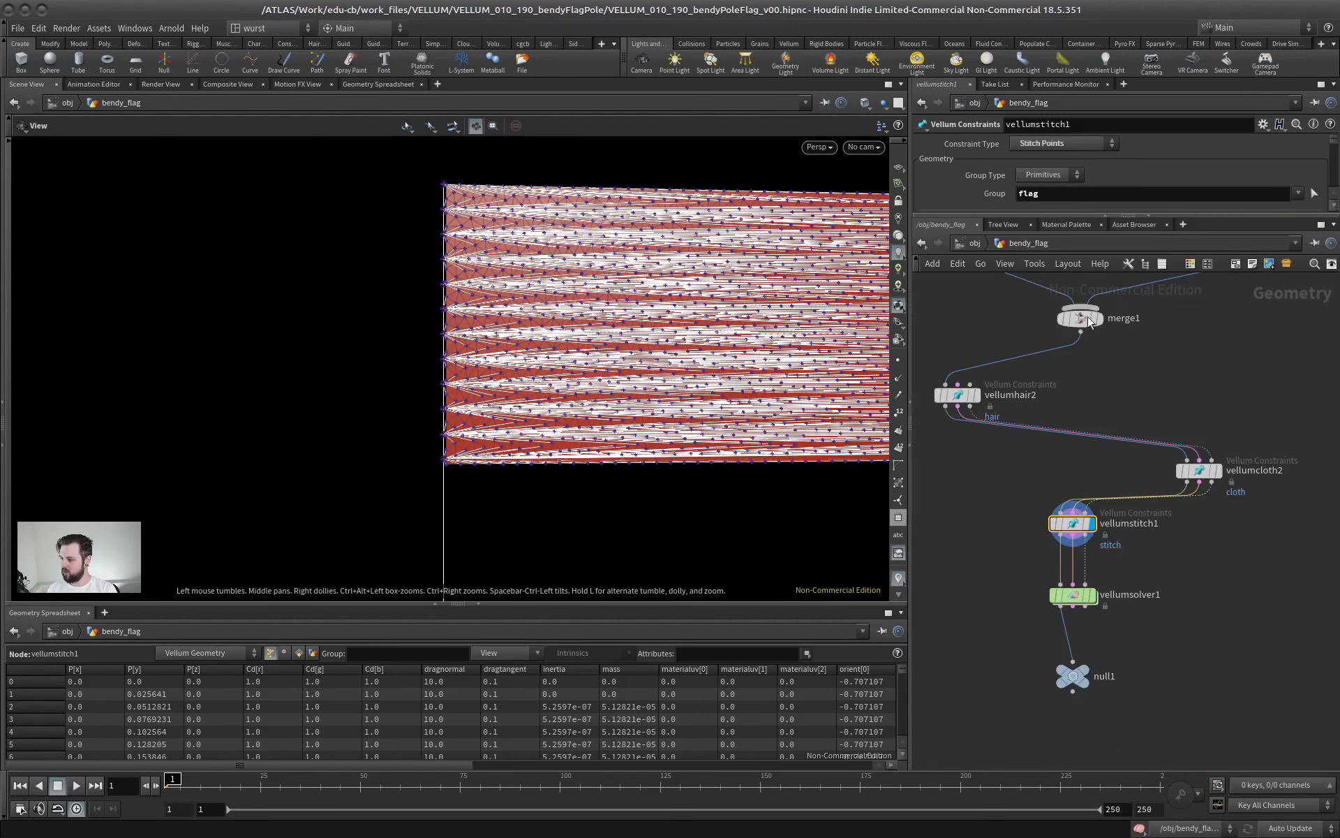
pyautogui.moveTo(1062, 448); pyautogui.dragTo(1045, 523, button='middle')
pyautogui.scroll(4, 1086, 455)
pyautogui.click(1107, 463)
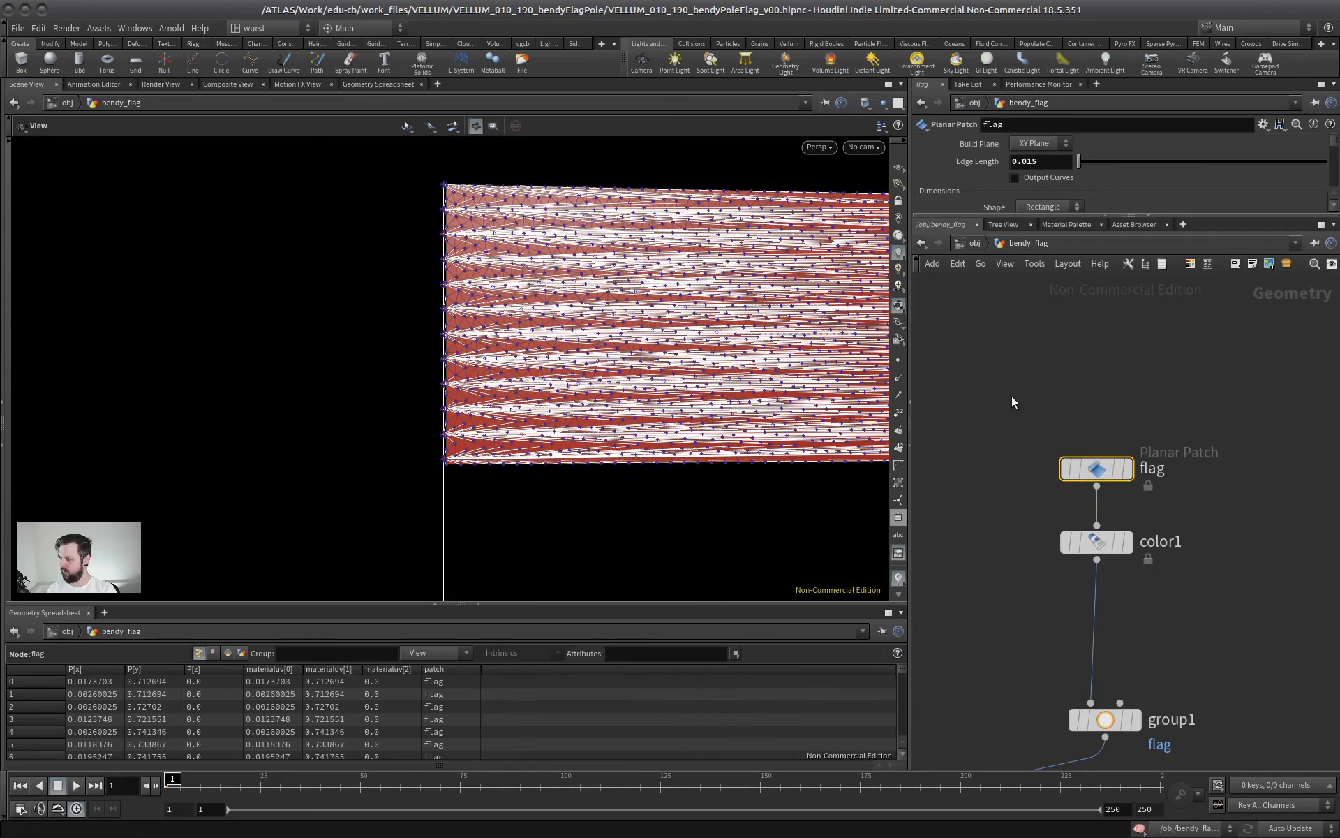
pyautogui.press('r')
pyautogui.click(1096, 472)
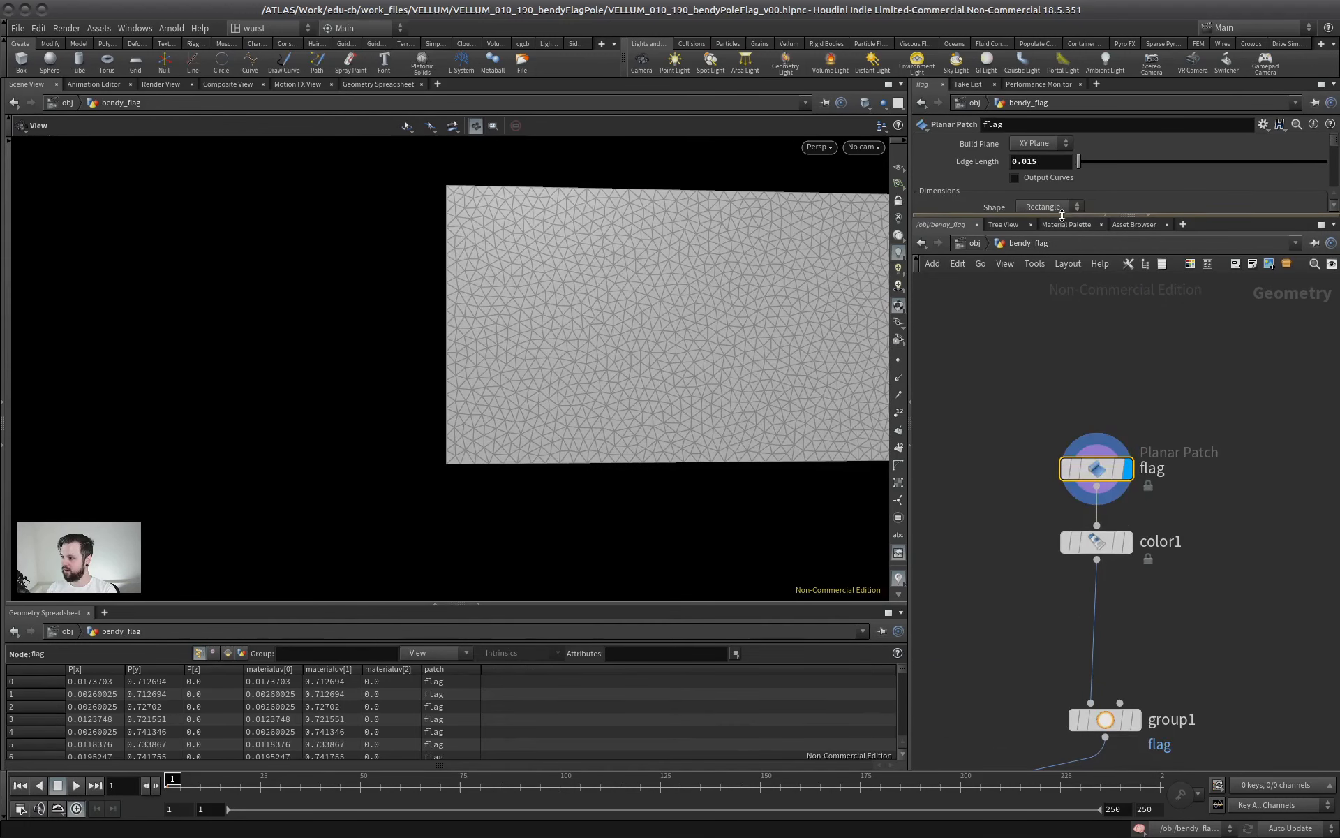
pyautogui.moveTo(1045, 217); pyautogui.dragTo(1026, 530)
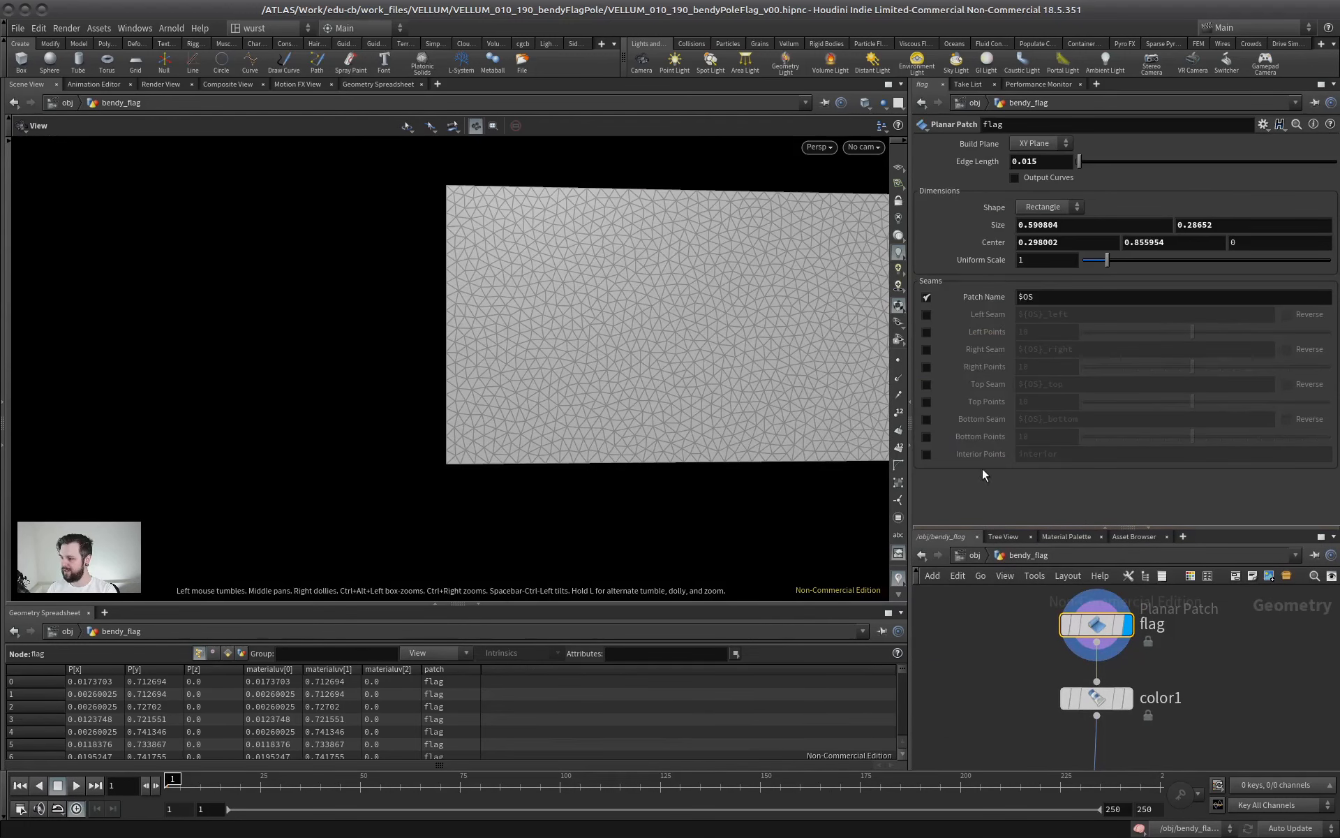
# Enable the Left Seam group ${OS}_left on the flag's planar patch
pyautogui.moveTo(541, 305); pyautogui.dragTo(180, 245, button='middle')
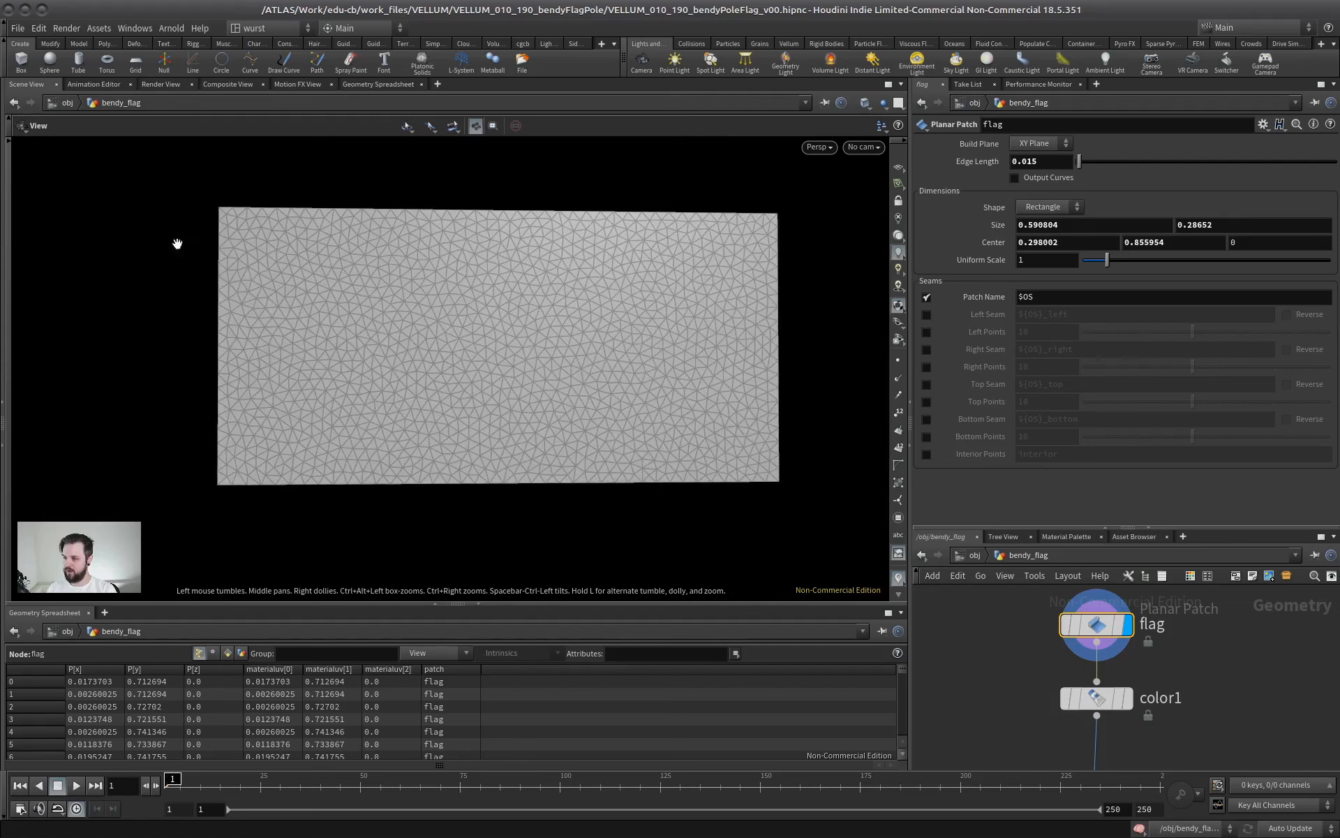
pyautogui.moveTo(205, 358); pyautogui.dragTo(312, 255, button='middle')
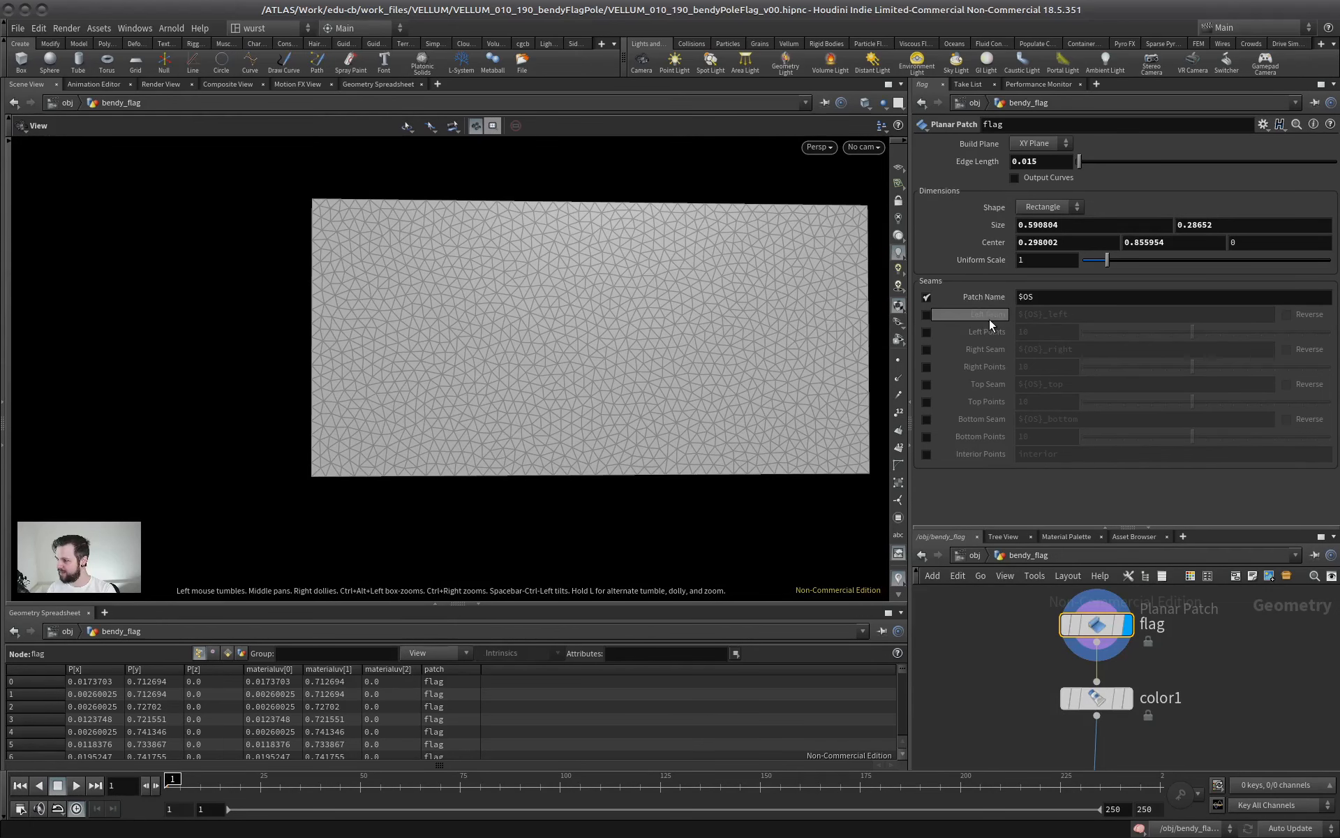
pyautogui.click(927, 315)
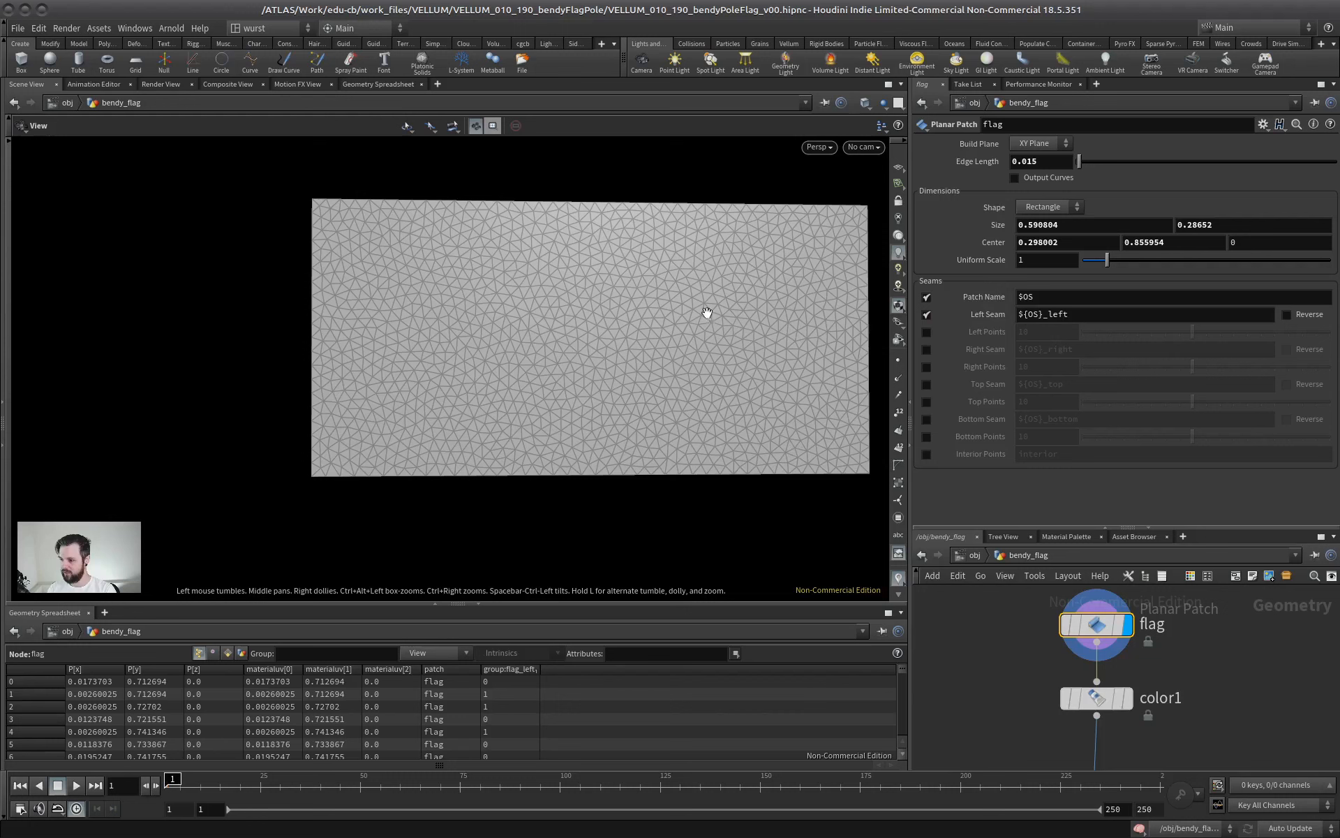
# Add a Color node branching off the flag planar patch and display its output
pyautogui.moveTo(1128, 528); pyautogui.dragTo(1128, 358)
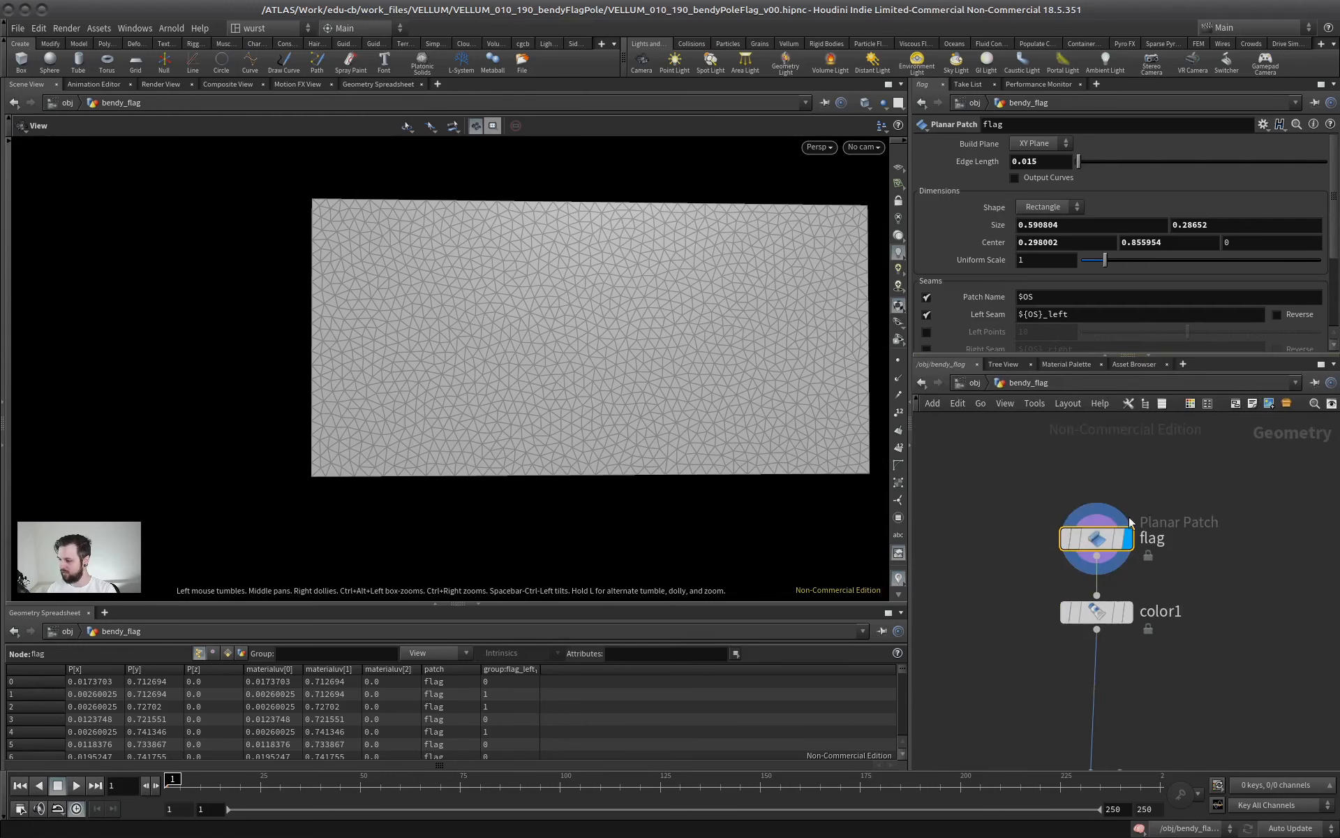
pyautogui.press('Tab')
pyautogui.write('color')
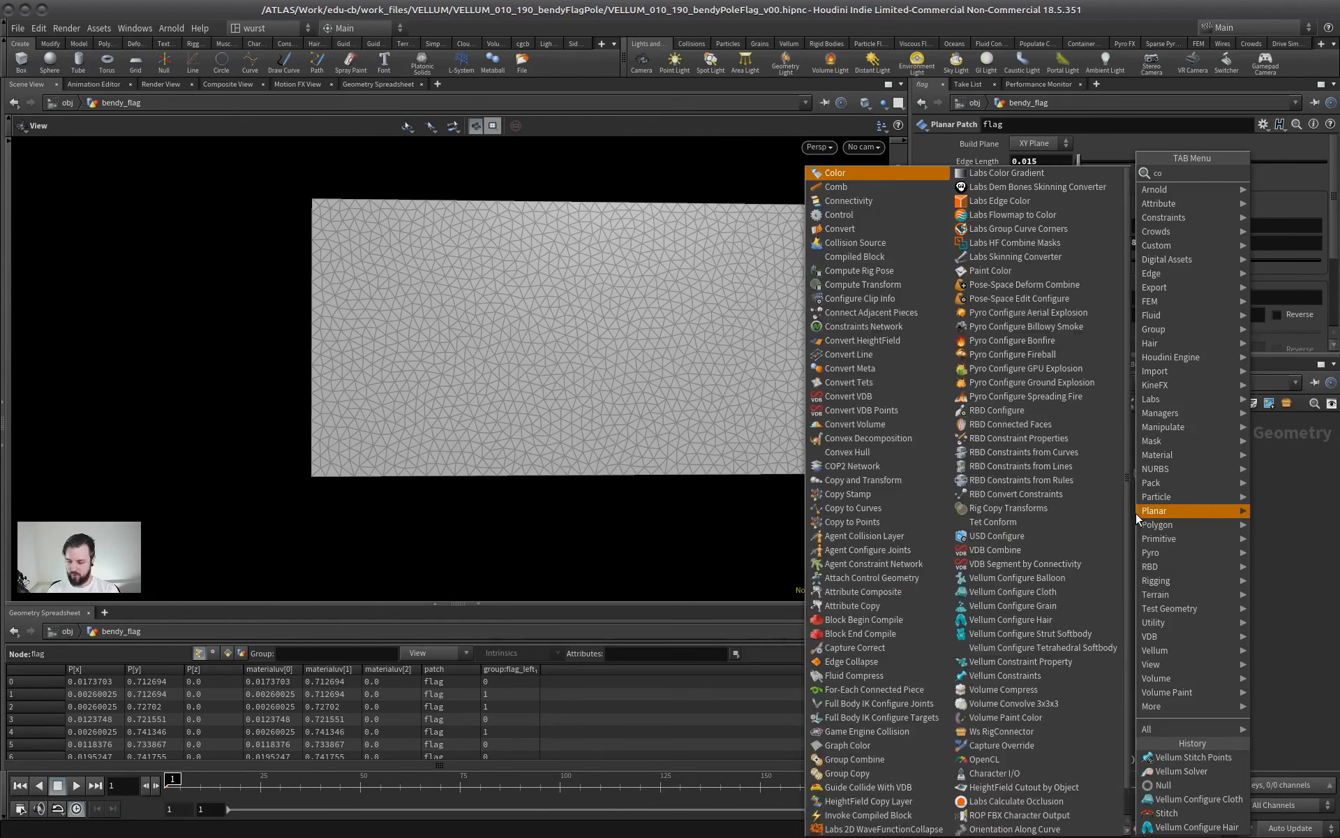
pyautogui.press('Return')
pyautogui.click(1182, 574)
pyautogui.moveTo(1034, 497); pyautogui.dragTo(1042, 499)
pyautogui.click(1039, 508)
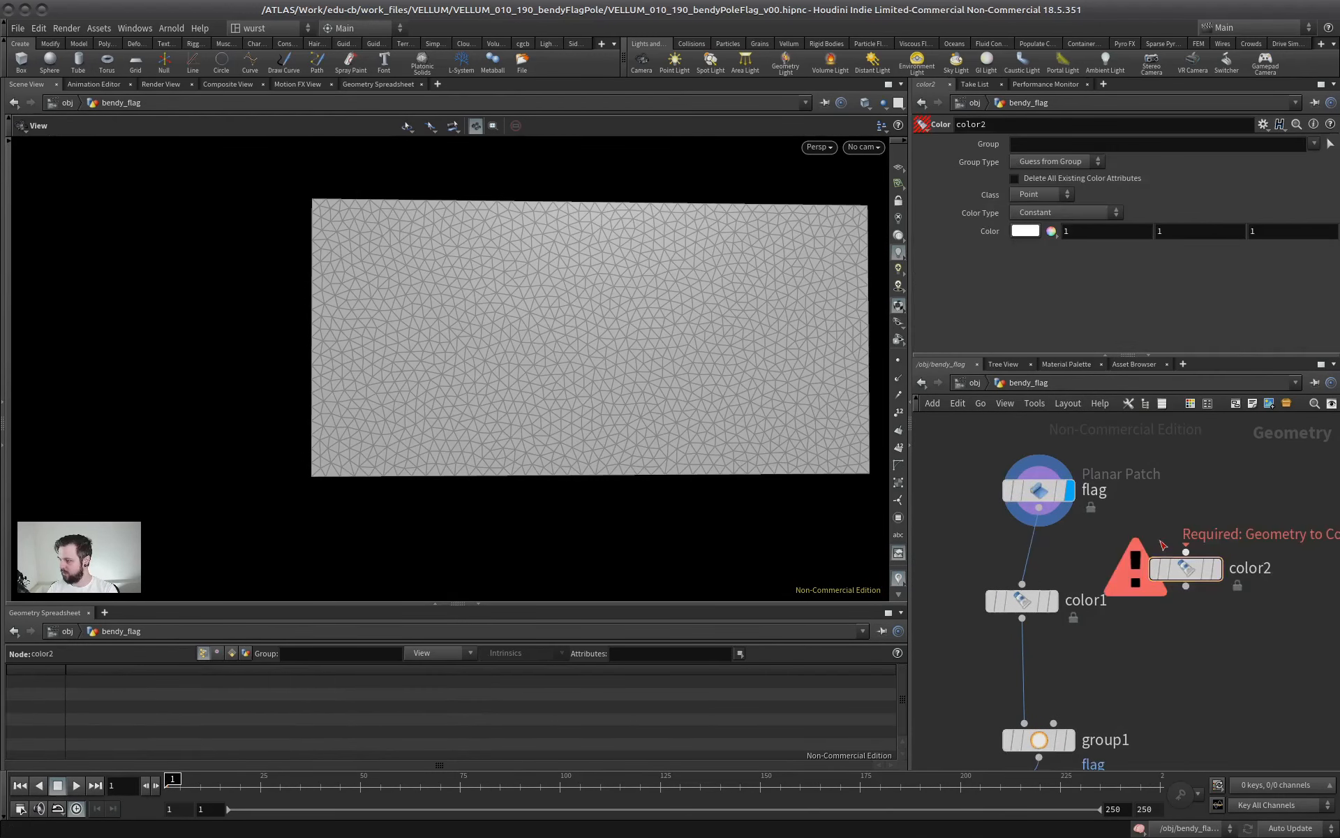
pyautogui.click(1186, 551)
pyautogui.click(1218, 567)
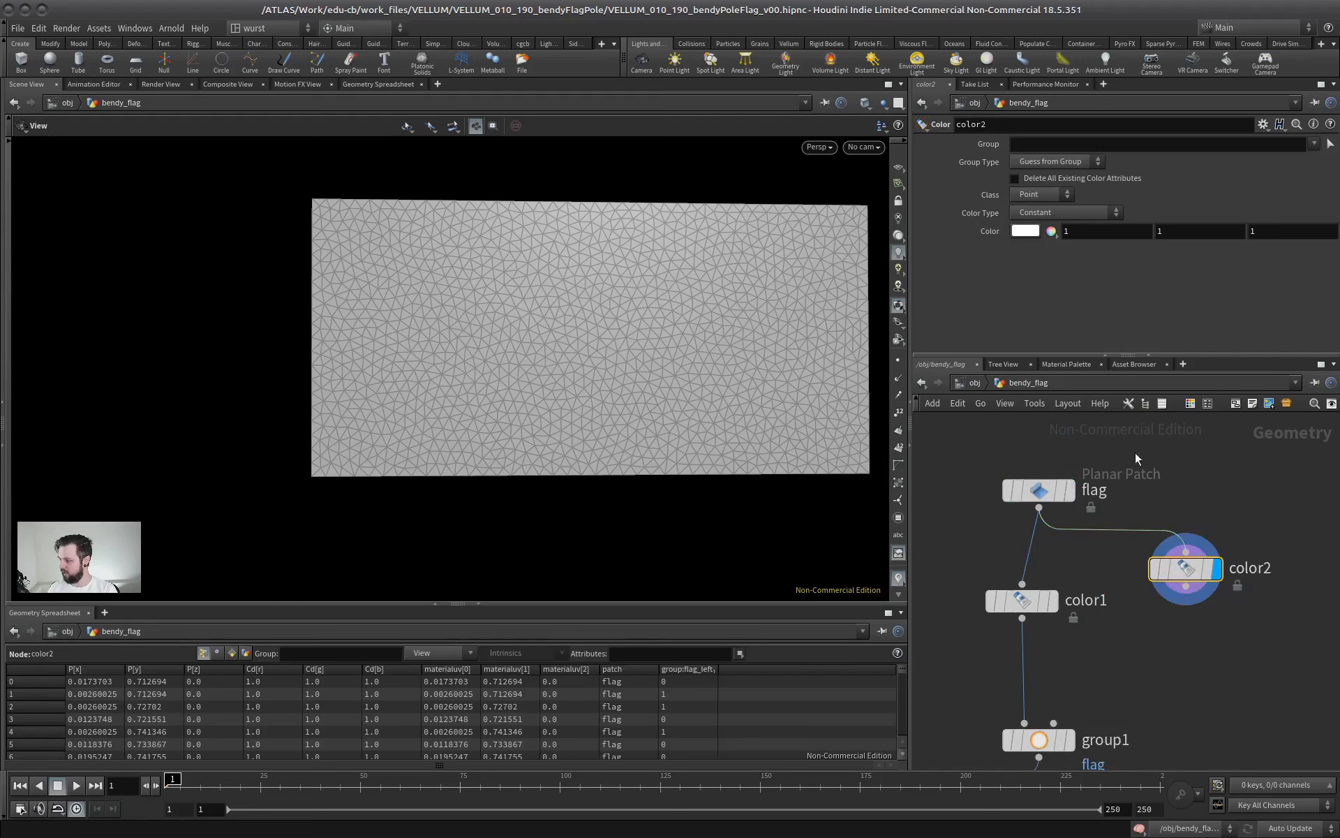
# Set the new Color node to red (1, 0, 0), restrict it to the flag_left group, and inspect the flag's edge
pyautogui.click(1040, 230)
pyautogui.click(1149, 182)
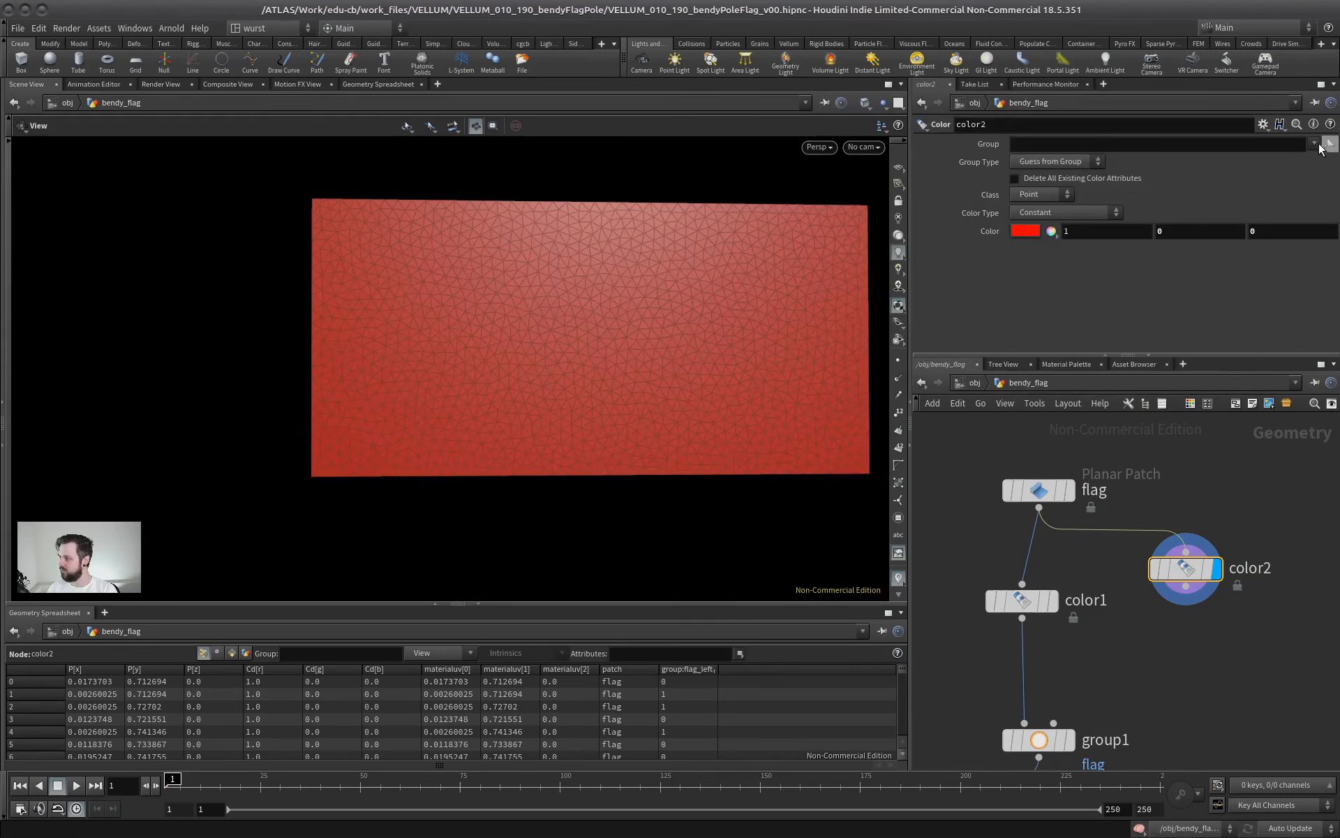
pyautogui.click(1305, 161)
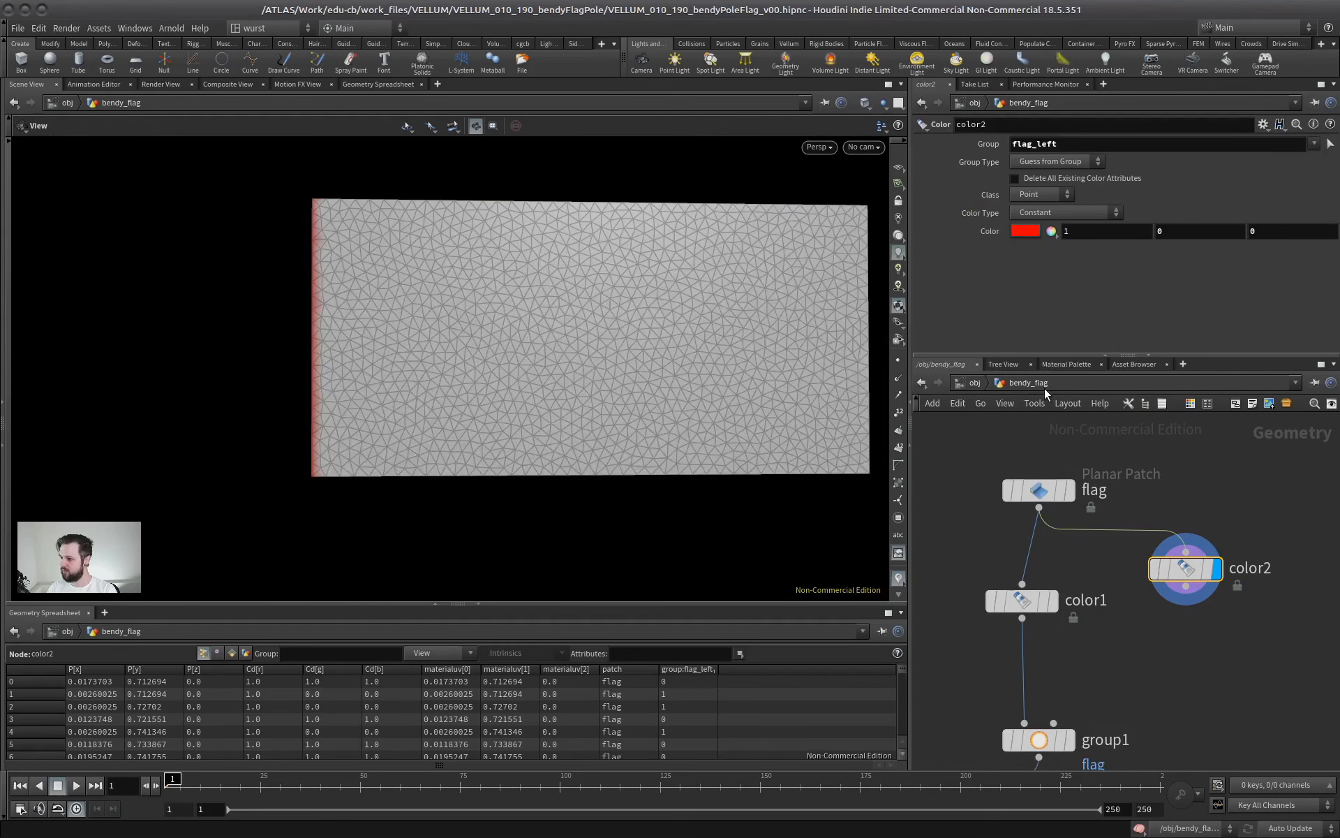
pyautogui.moveTo(257, 324); pyautogui.dragTo(252, 329)
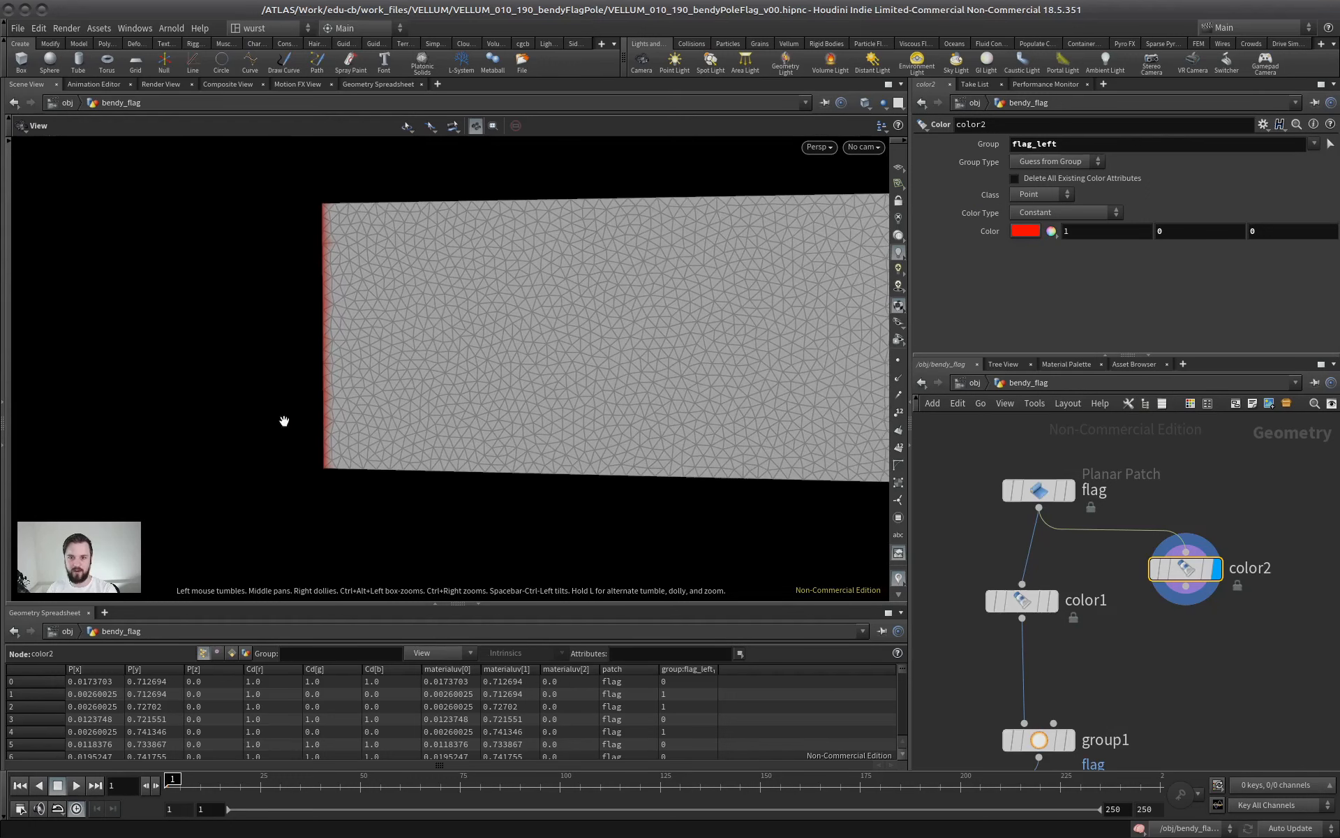
# Delete the test Color node and display the flag planar patch again, aligned above color1
pyautogui.click(1064, 492)
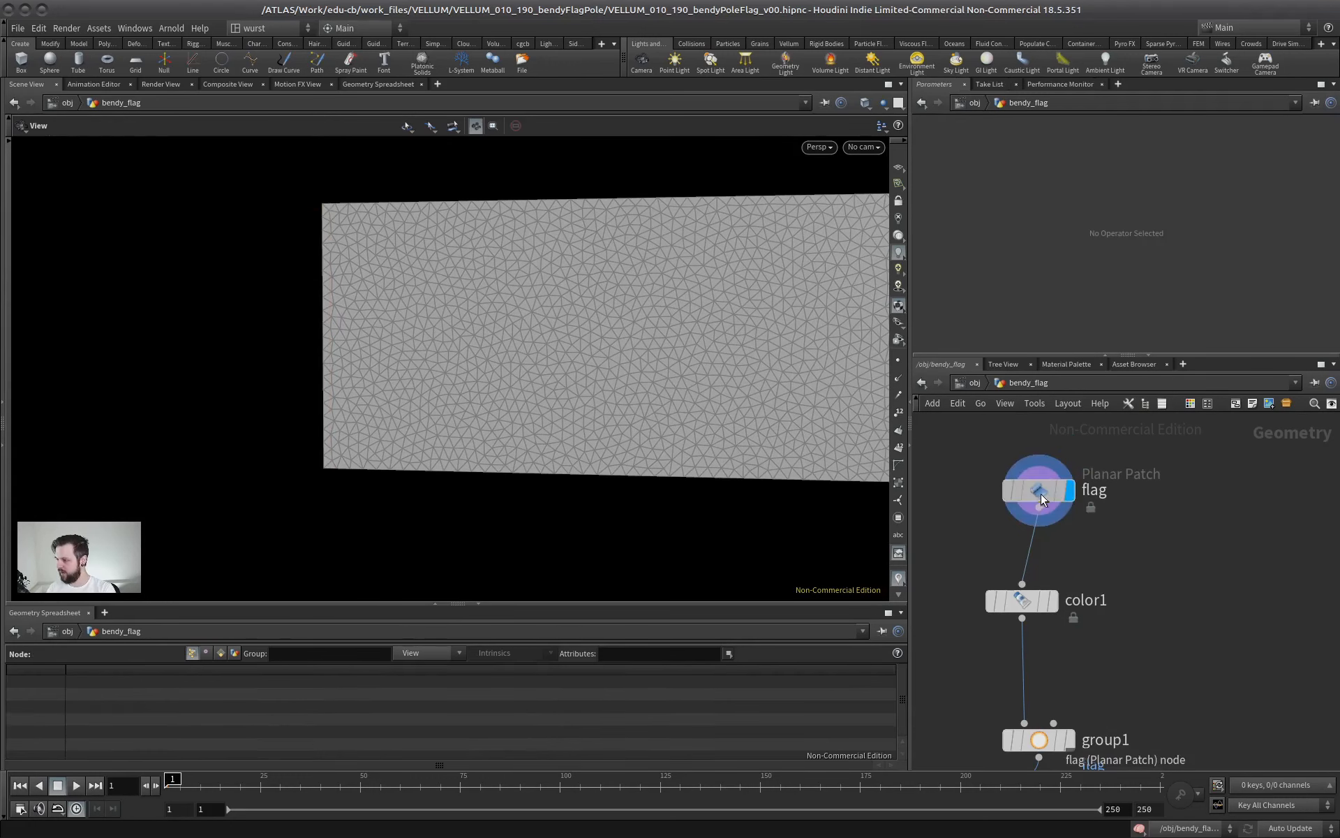
pyautogui.moveTo(1031, 490); pyautogui.dragTo(1014, 484)
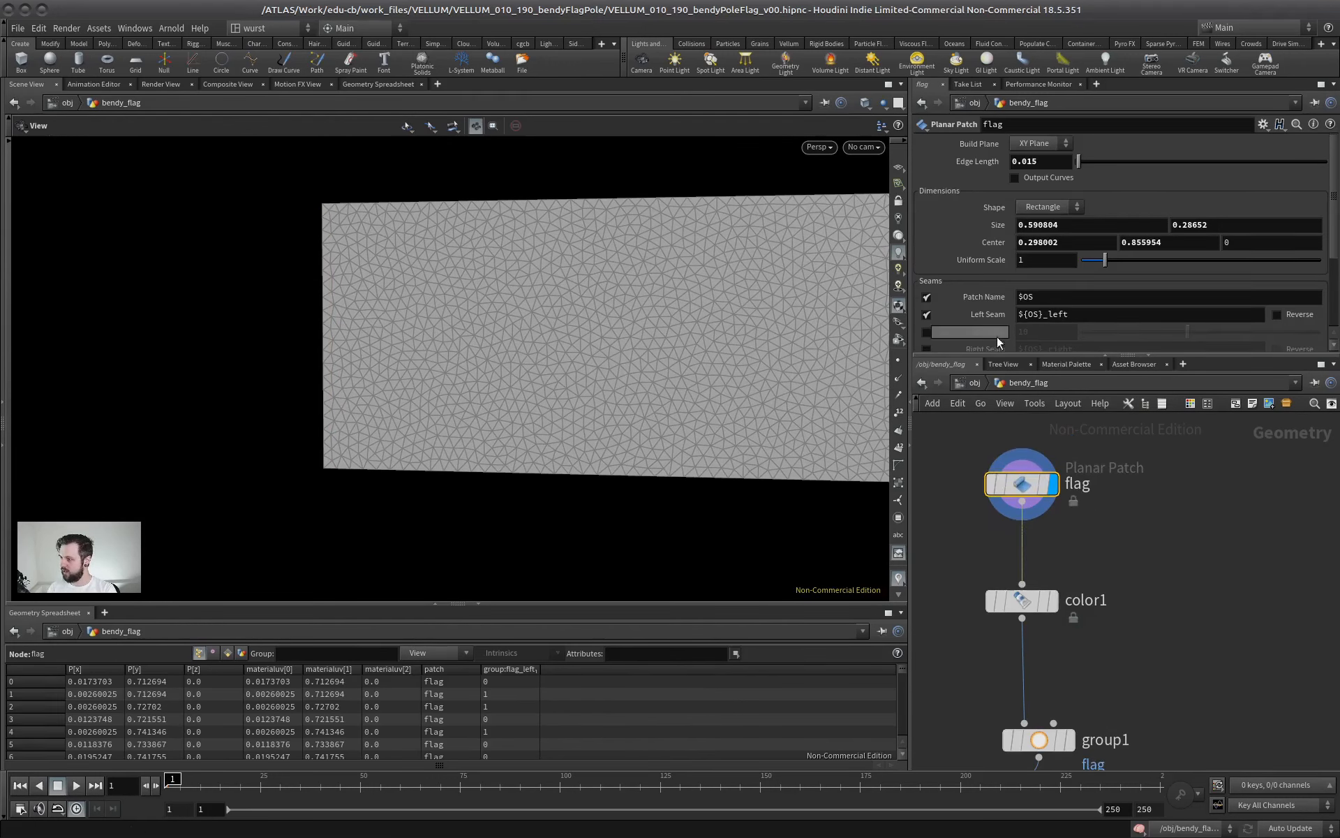
# Select the vellumstitch1 node further down the network and display its stitches
pyautogui.moveTo(1039, 357); pyautogui.dragTo(1040, 284)
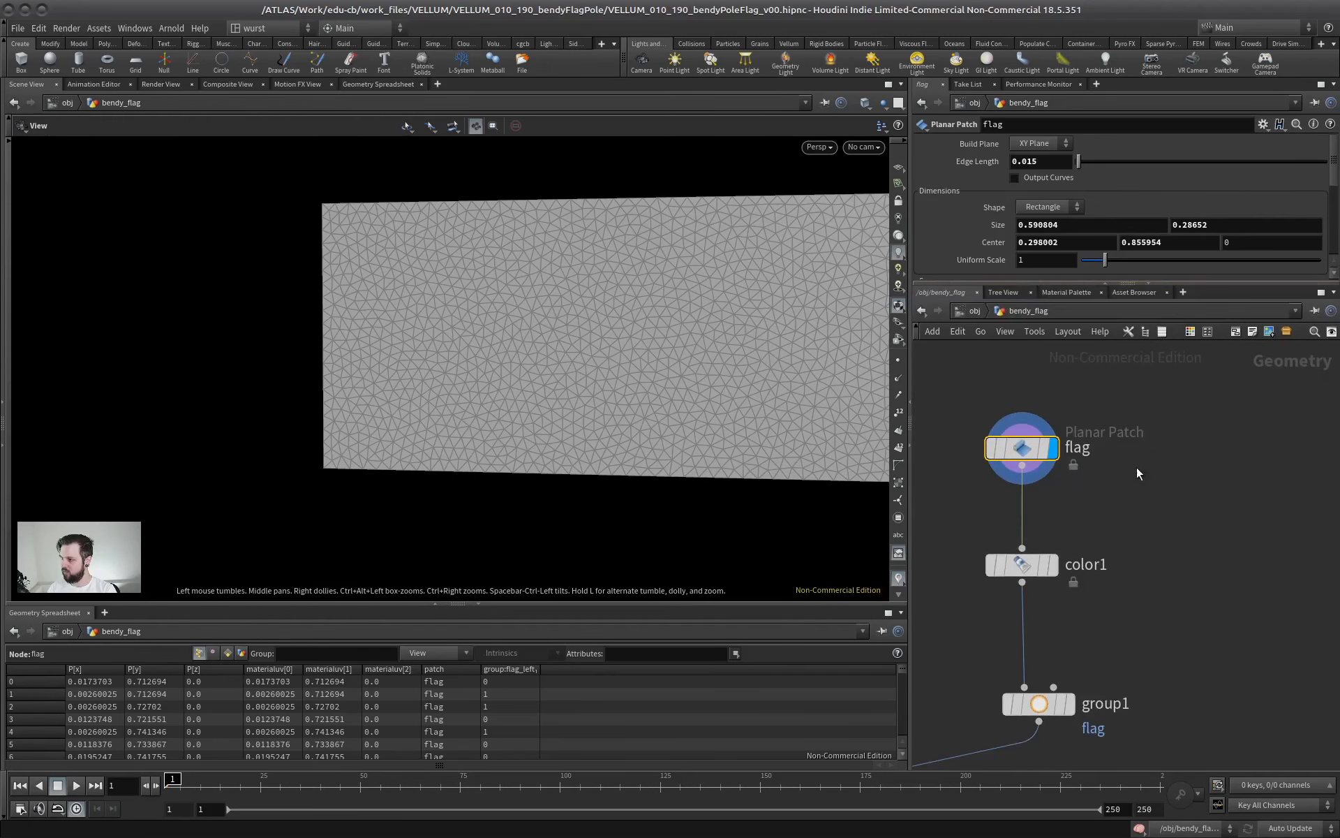
pyautogui.scroll(-3, 1145, 489)
pyautogui.moveTo(1152, 501); pyautogui.dragTo(1229, 311, button='middle')
pyautogui.moveTo(1022, 634); pyautogui.dragTo(1195, 447, button='middle')
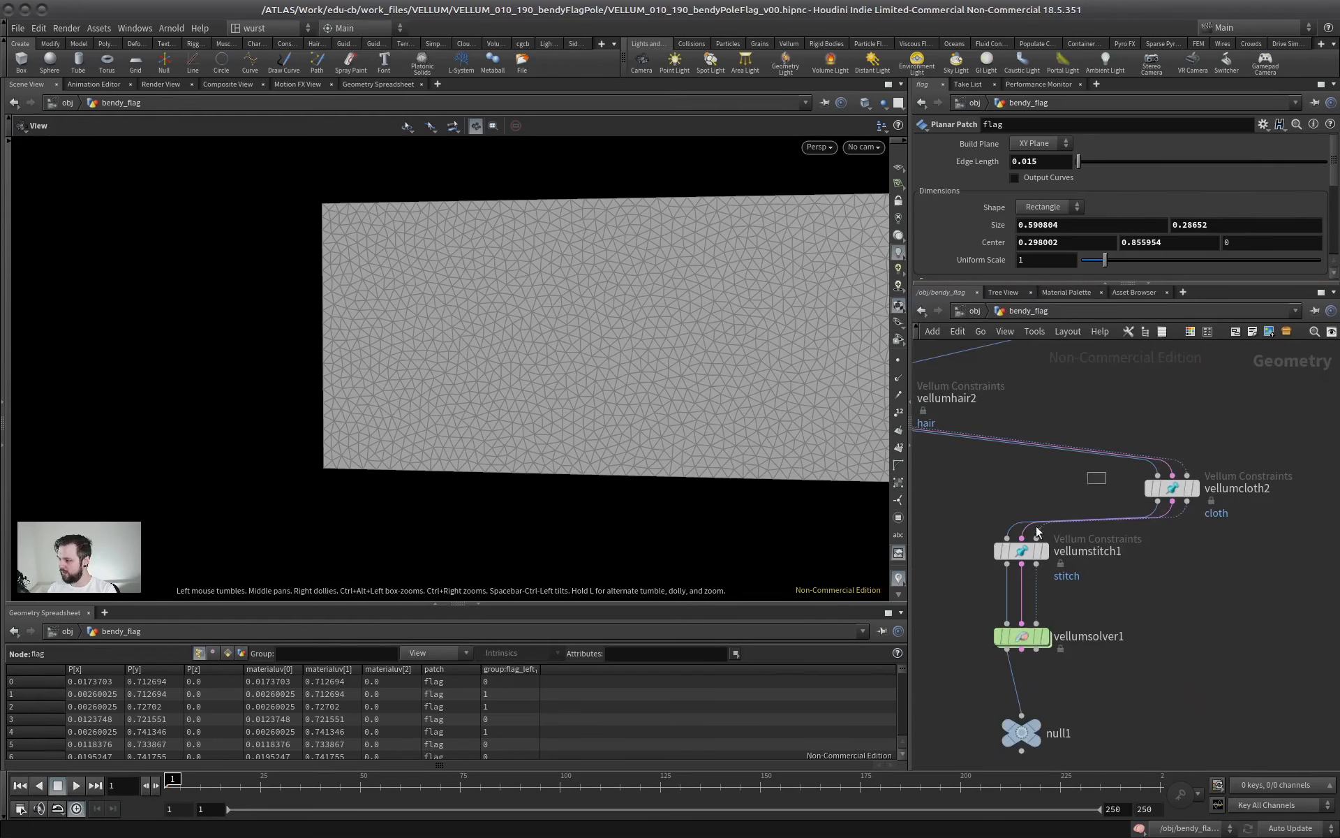
pyautogui.click(1043, 550)
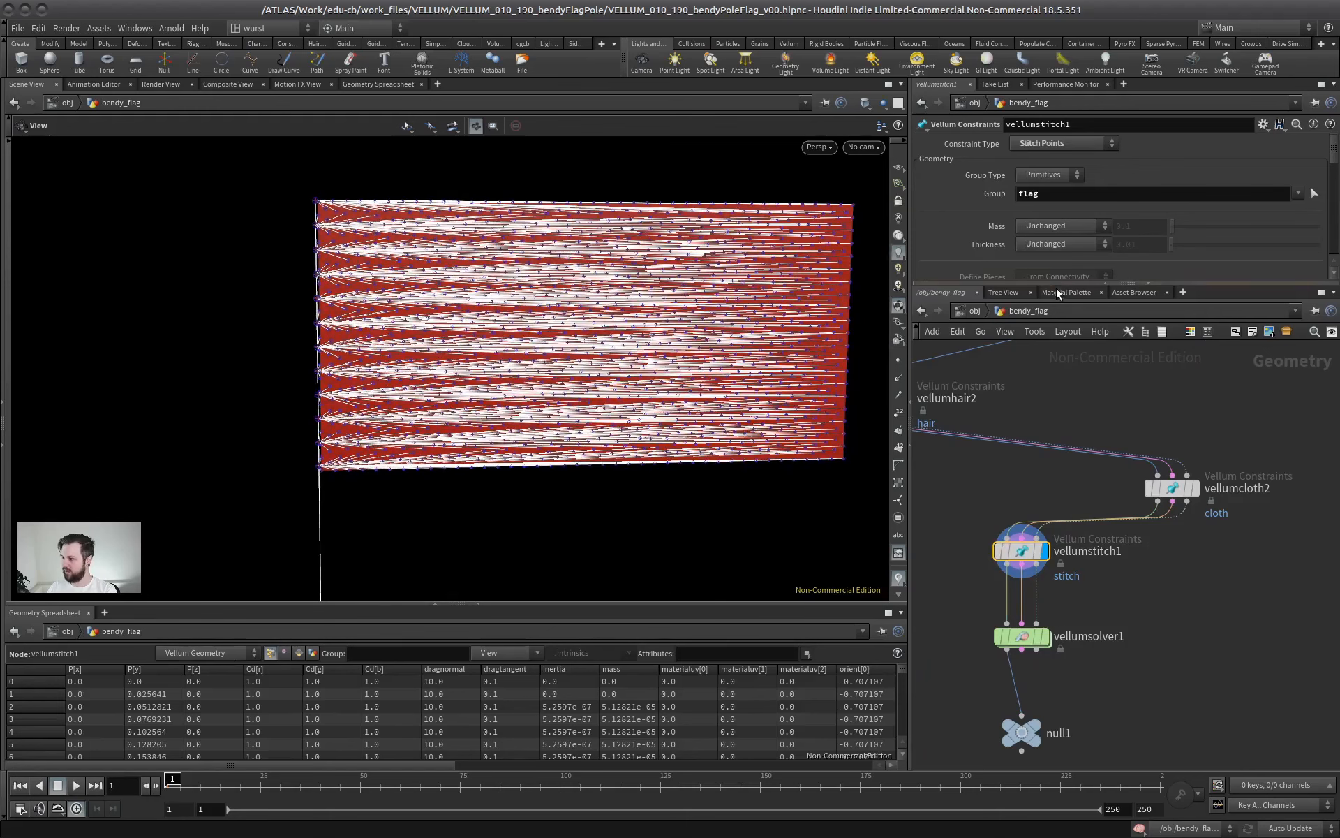
# Set the vellumstitch1 constraint's group type to Points and its group to flag_left
pyautogui.moveTo(1057, 286); pyautogui.dragTo(1057, 447)
pyautogui.click(1263, 195)
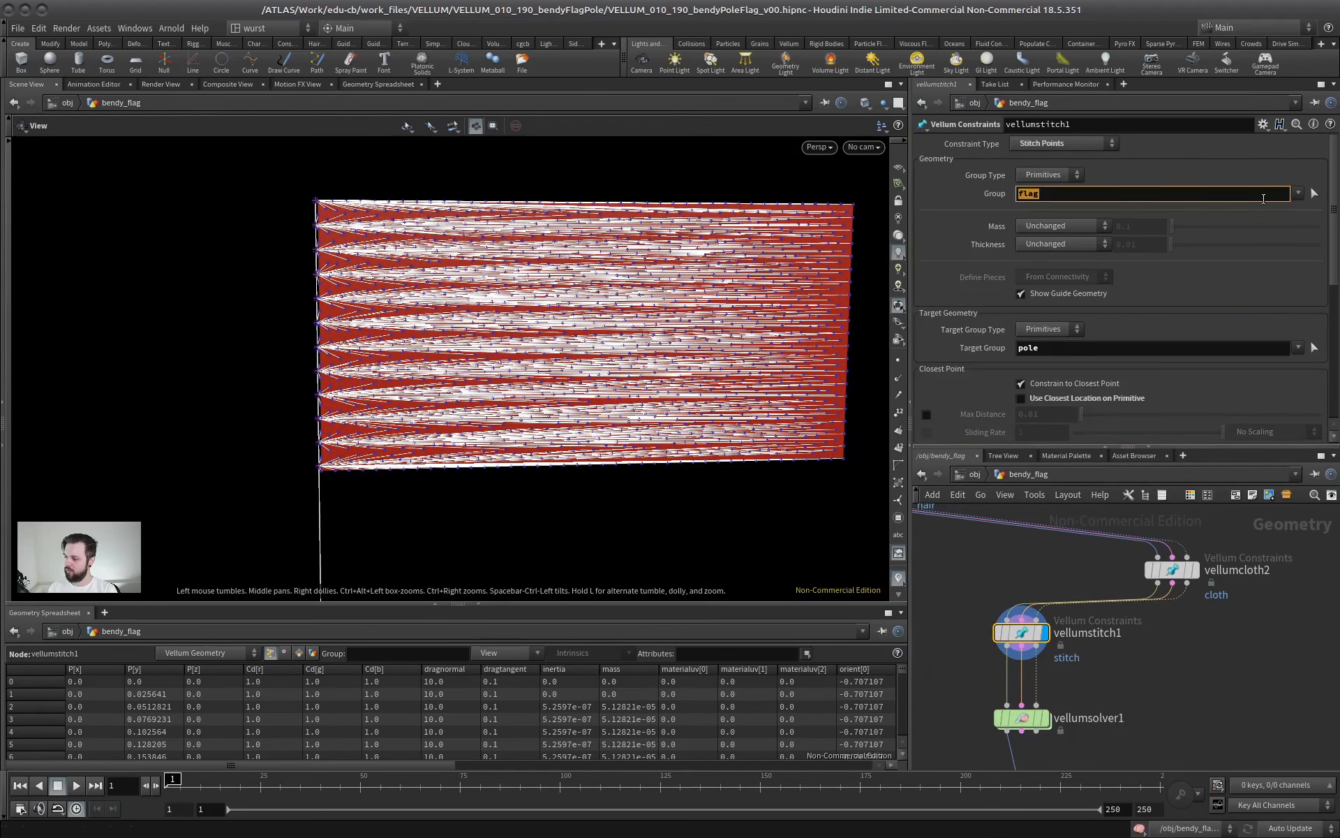
pyautogui.click(1299, 194)
pyautogui.click(1206, 169)
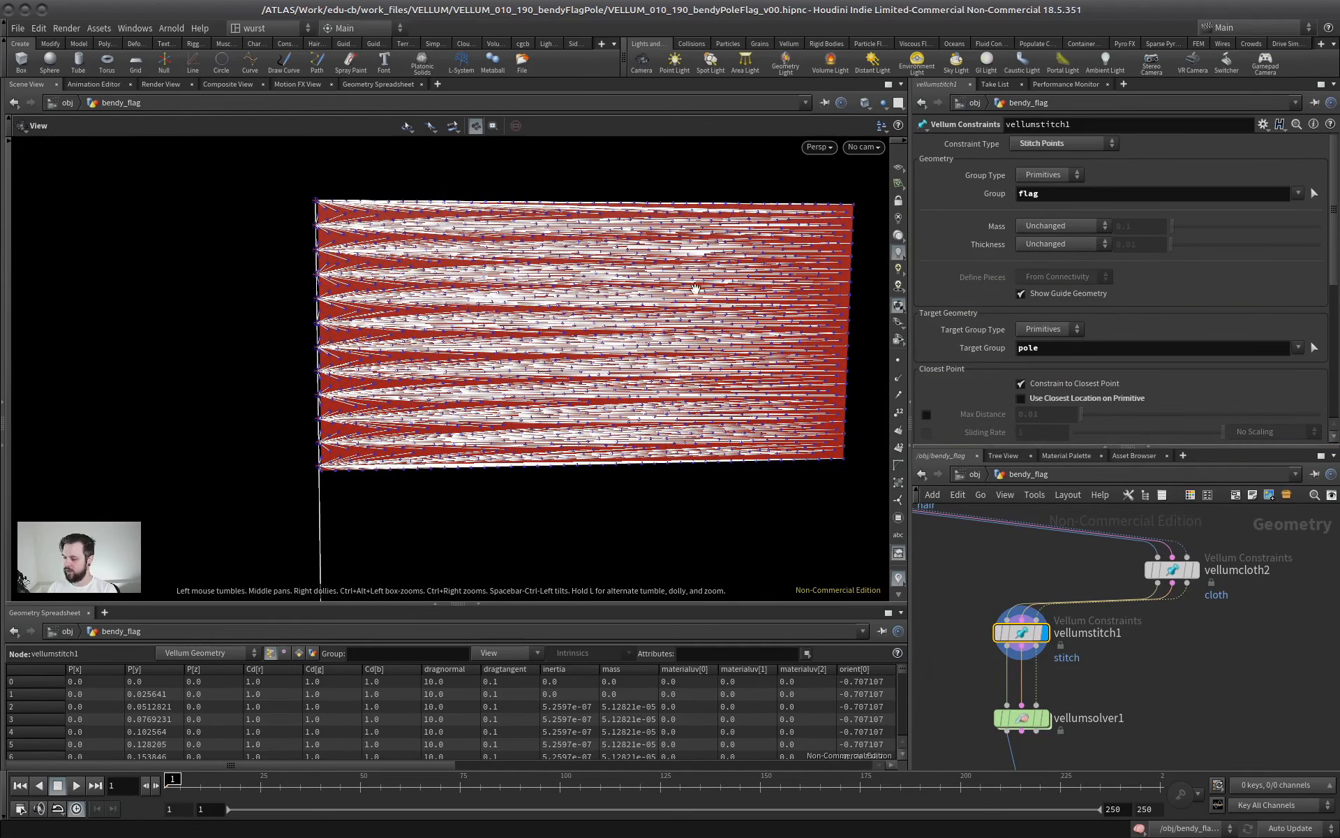
pyautogui.scroll(2, 410, 330)
pyautogui.moveTo(309, 335); pyautogui.dragTo(483, 375, button='middle')
pyautogui.click(1069, 177)
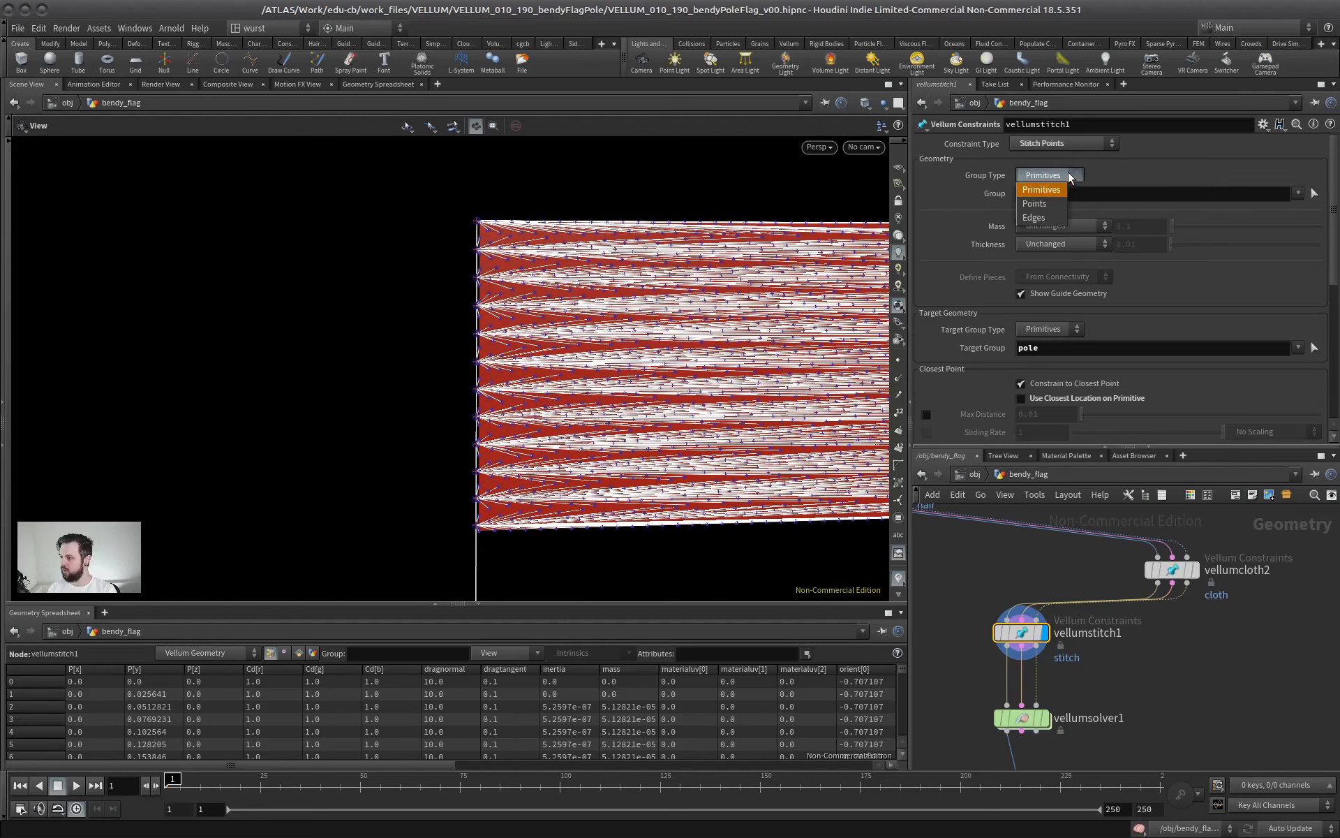
pyautogui.click(1035, 203)
pyautogui.click(1297, 194)
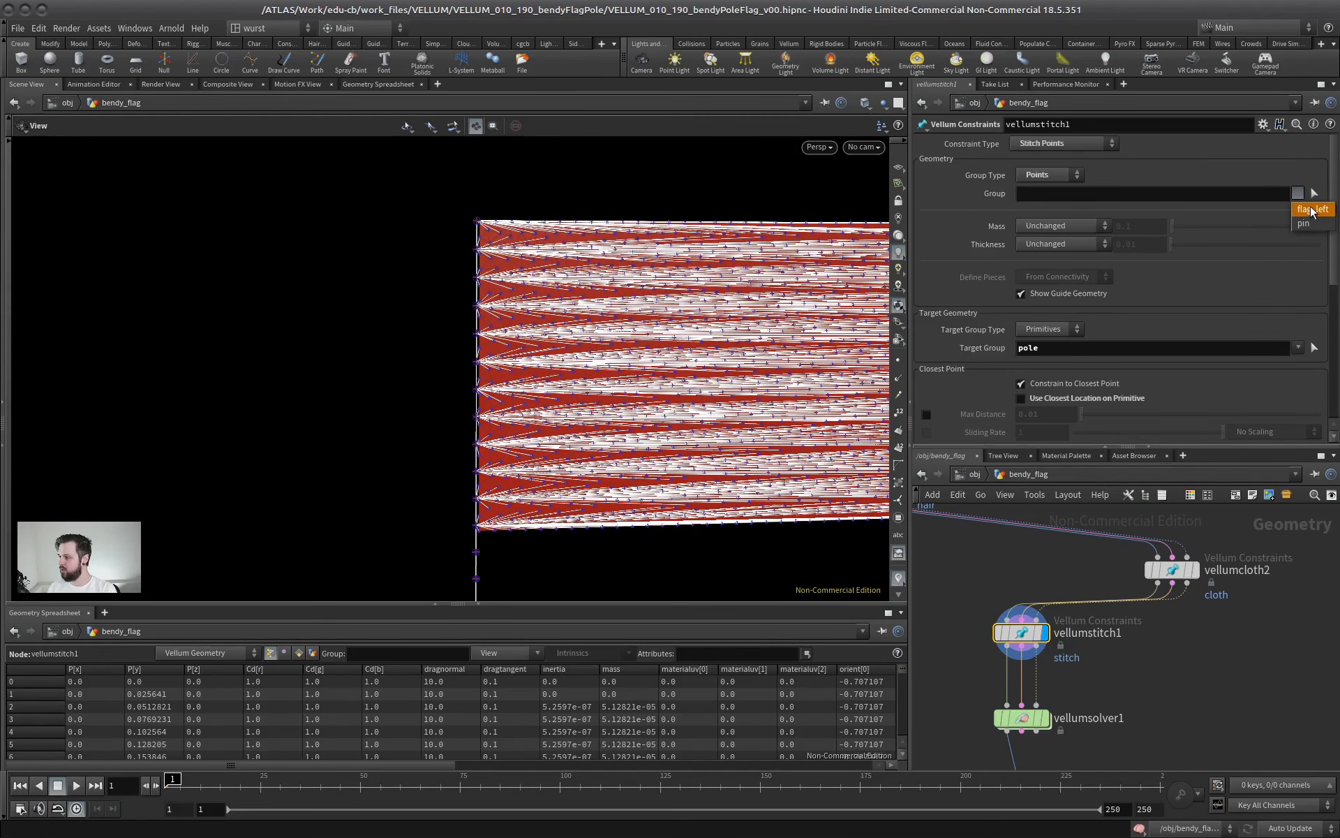
pyautogui.click(1312, 210)
# Inspect the stitches along the pole-side edge and enable Use Closest Location on Primitive for vellumstitch1
pyautogui.scroll(3, 489, 299)
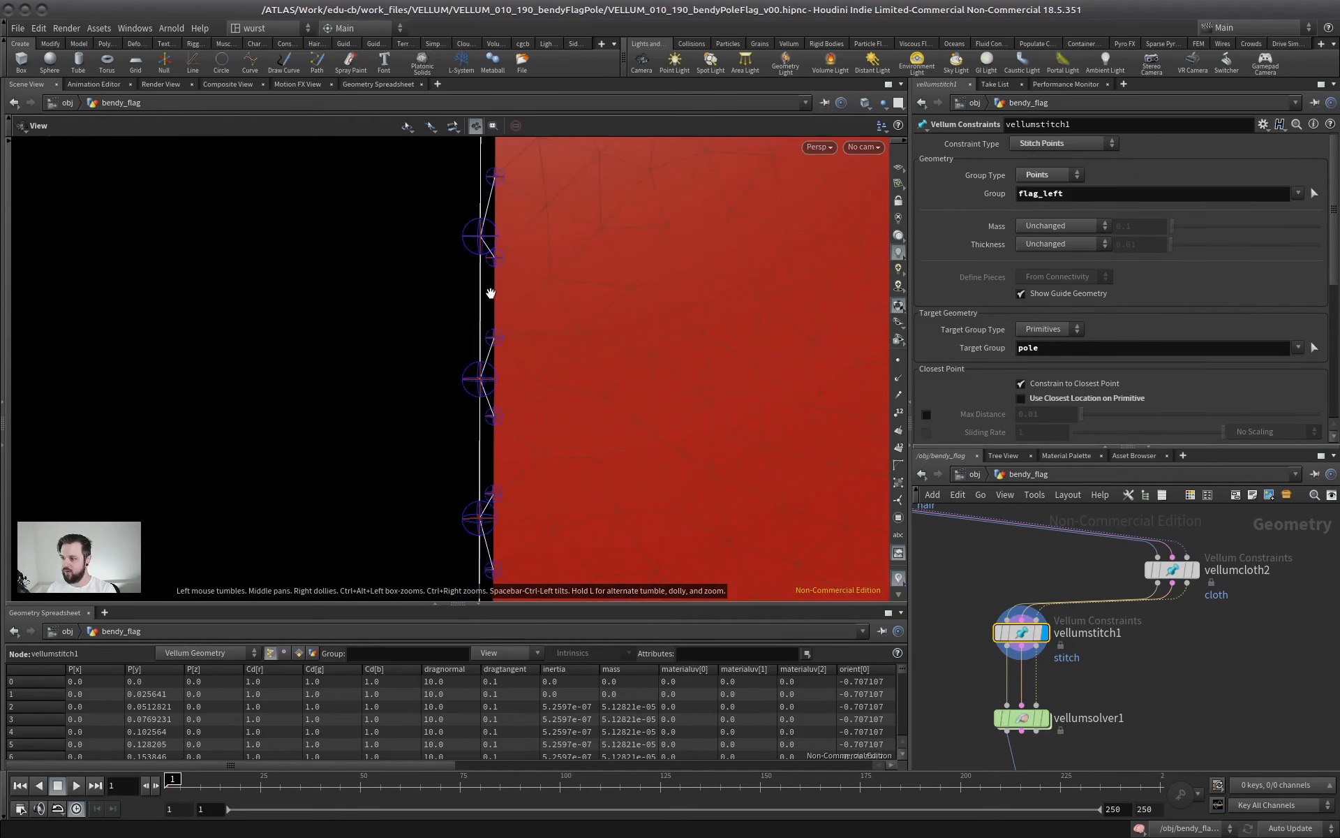
pyautogui.moveTo(525, 284); pyautogui.dragTo(500, 544, button='middle')
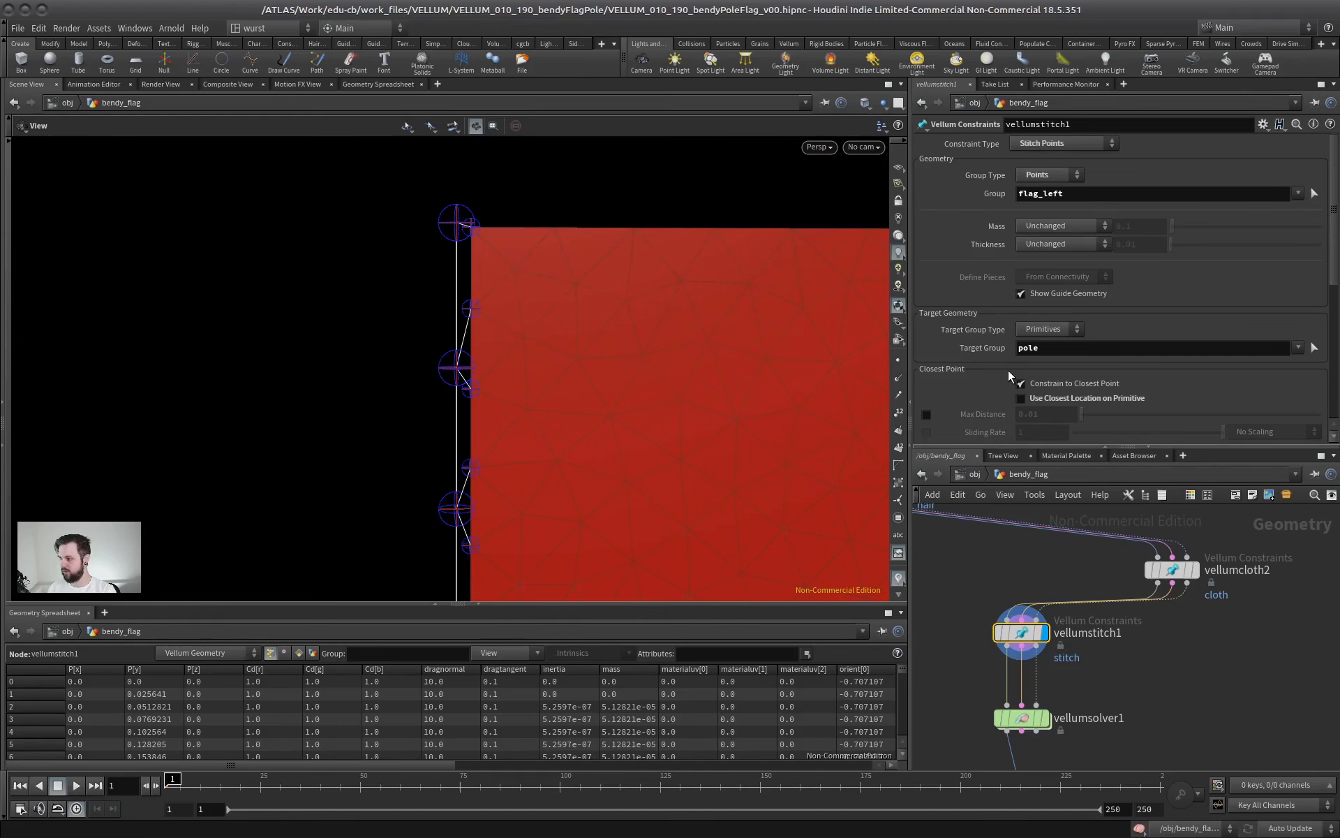
pyautogui.moveTo(461, 205); pyautogui.dragTo(454, 173)
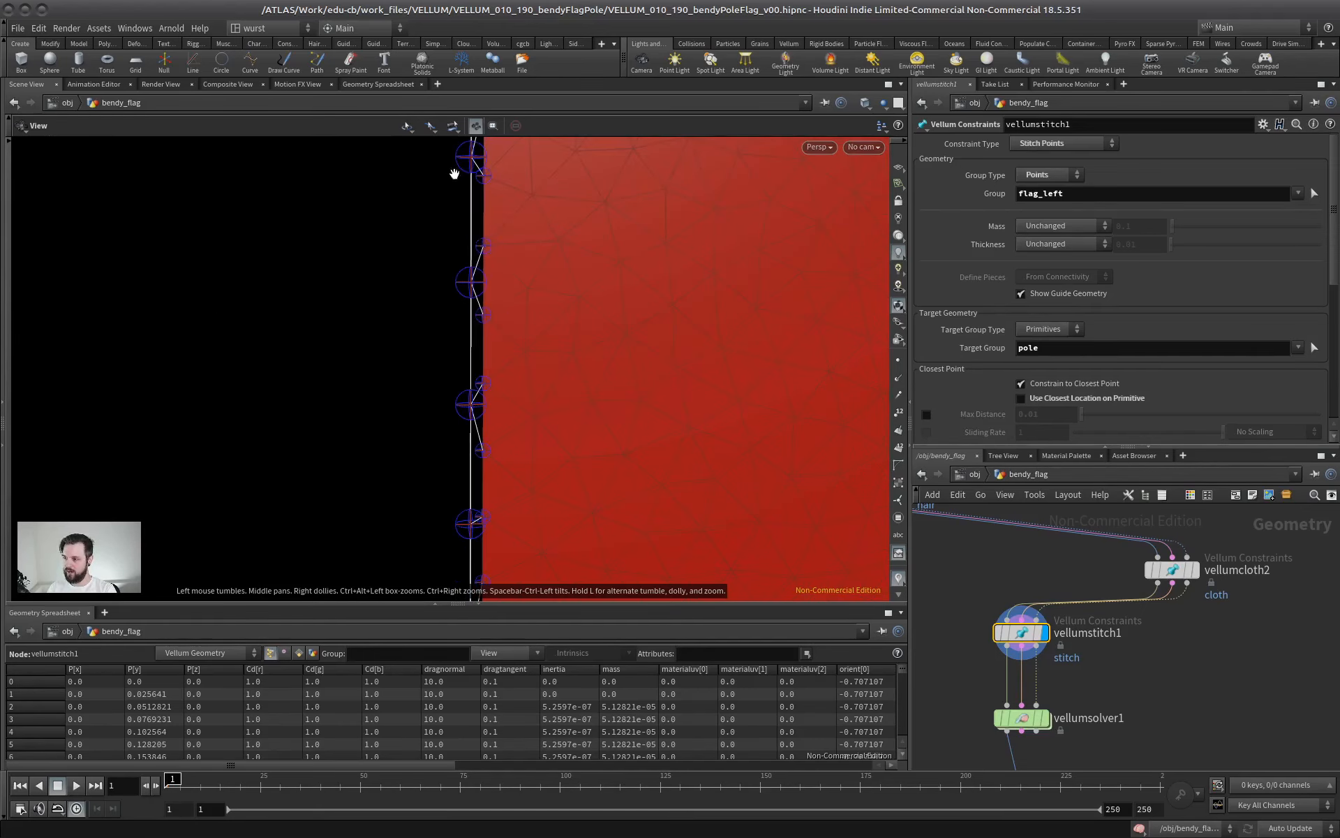
pyautogui.moveTo(445, 460); pyautogui.dragTo(389, 245, button='middle')
pyautogui.moveTo(389, 245); pyautogui.dragTo(398, 544, button='right')
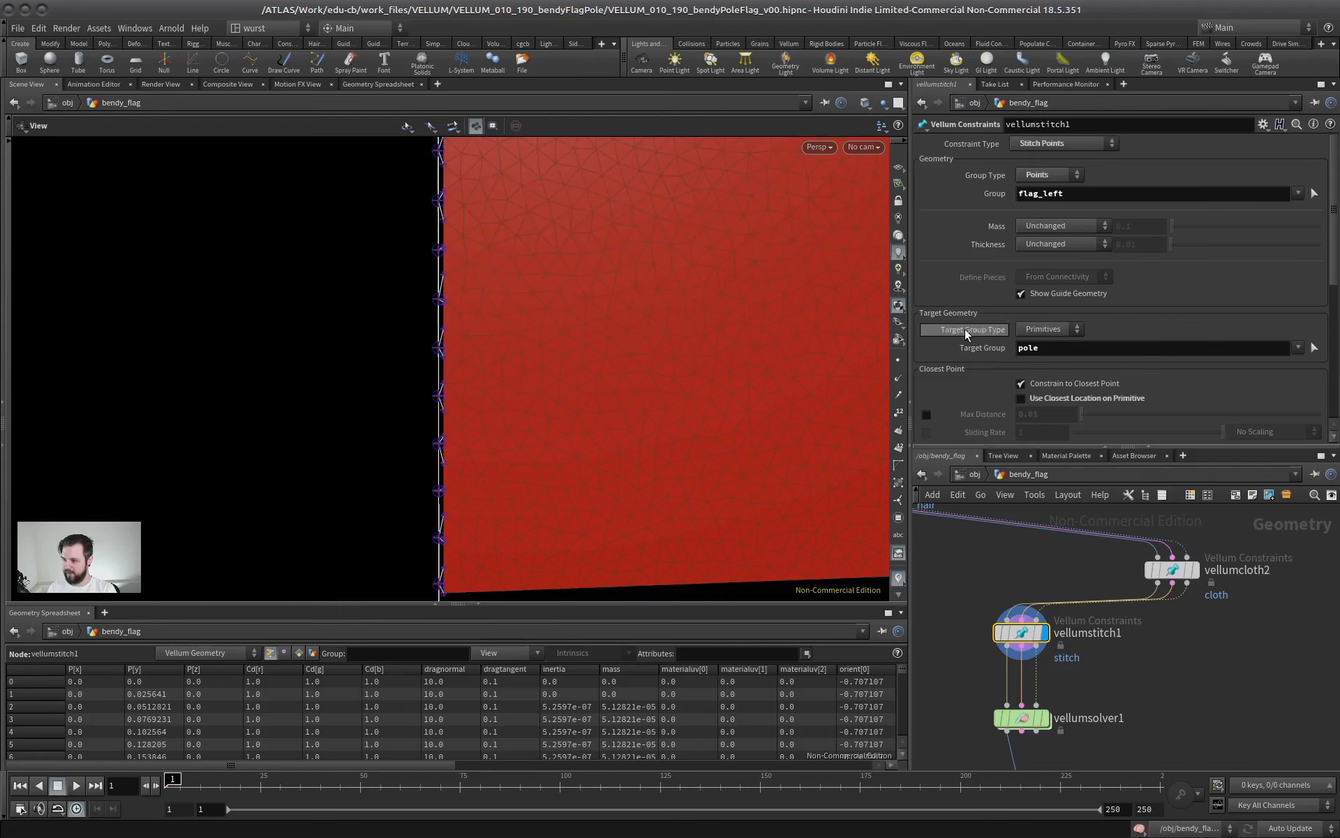
pyautogui.click(1042, 399)
pyautogui.moveTo(424, 290); pyautogui.dragTo(416, 521, button='middle')
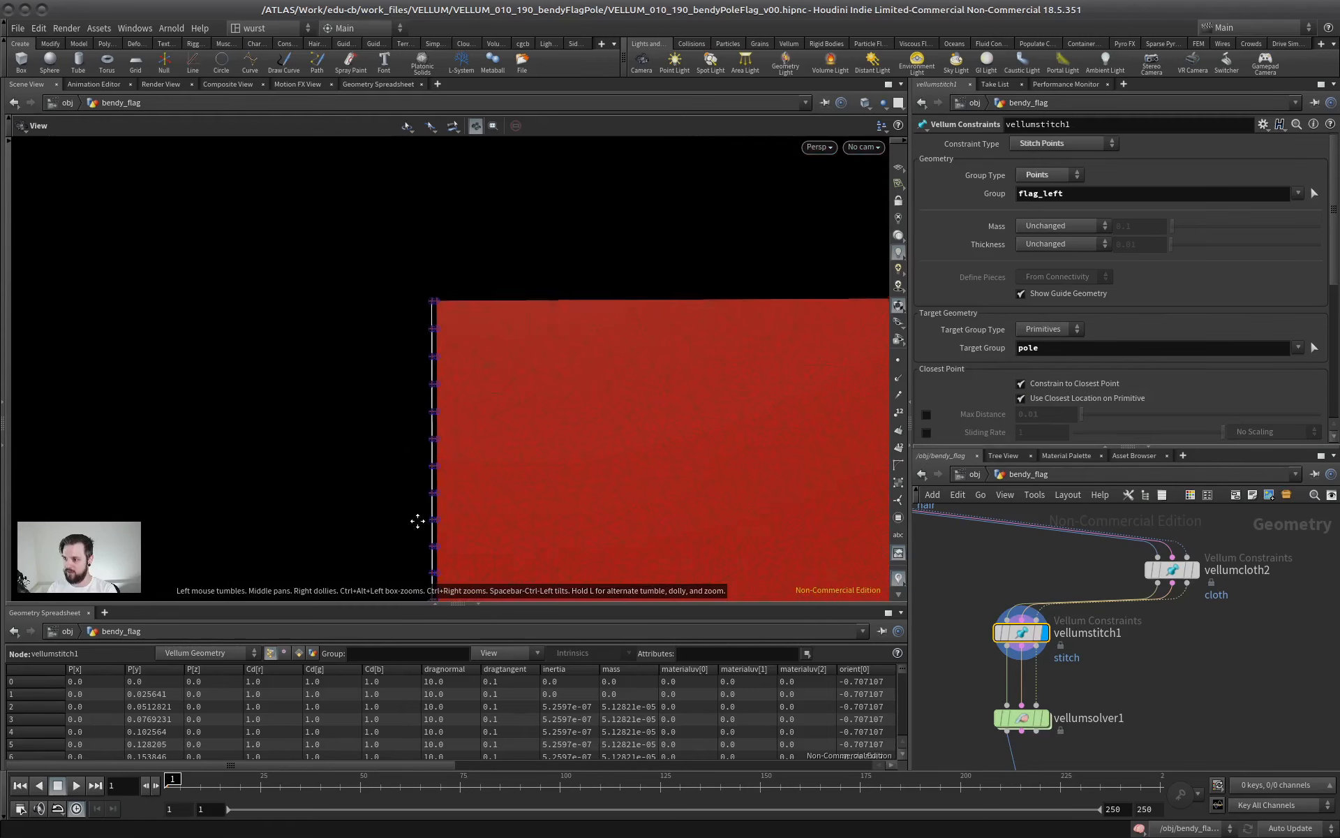
pyautogui.moveTo(416, 520); pyautogui.dragTo(527, 378, button='right')
pyautogui.moveTo(625, 338); pyautogui.dragTo(467, 398, button='right')
pyautogui.moveTo(467, 398); pyautogui.dragTo(396, 297, button='middle')
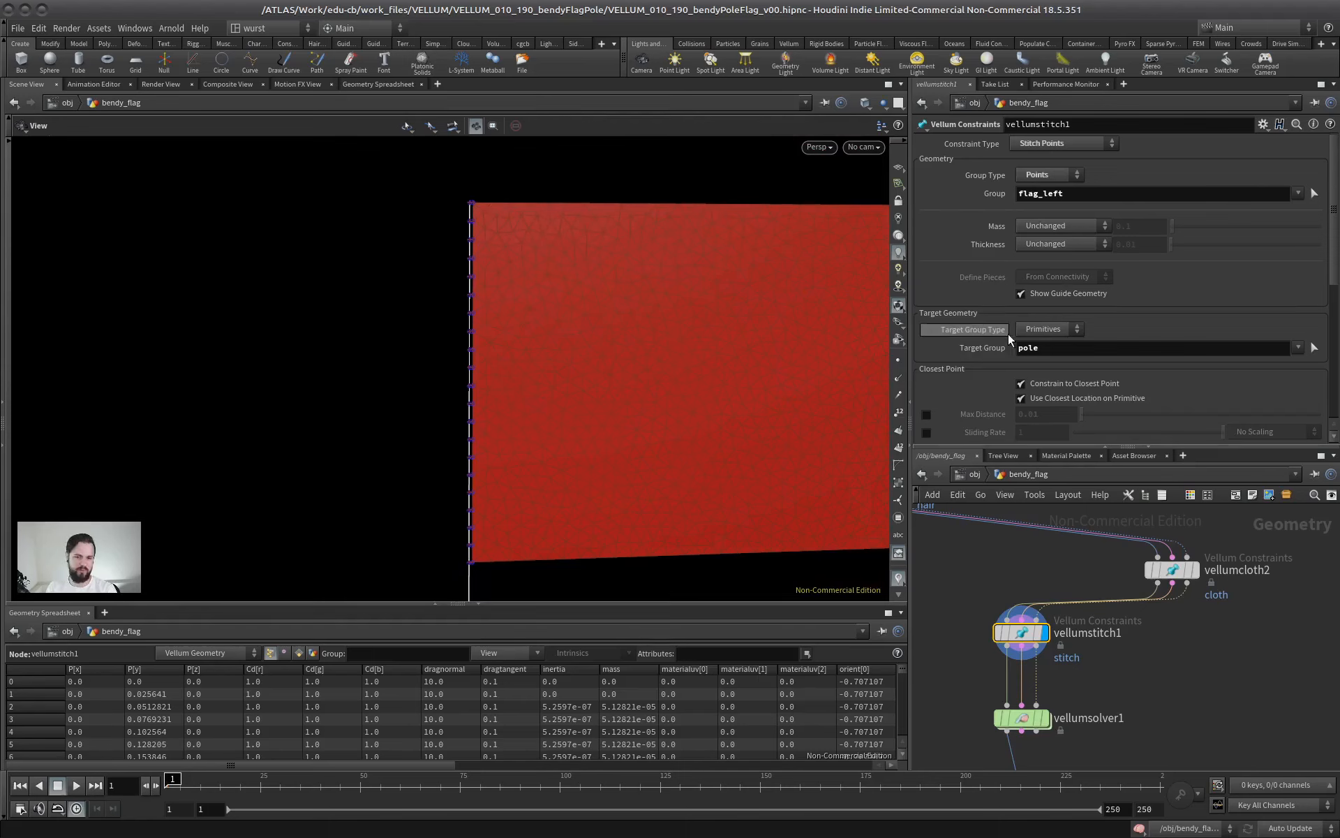
# Bring the whole flag and pole into view and briefly play the timeline with the stitch output displayed
pyautogui.moveTo(1047, 448); pyautogui.dragTo(1047, 357)
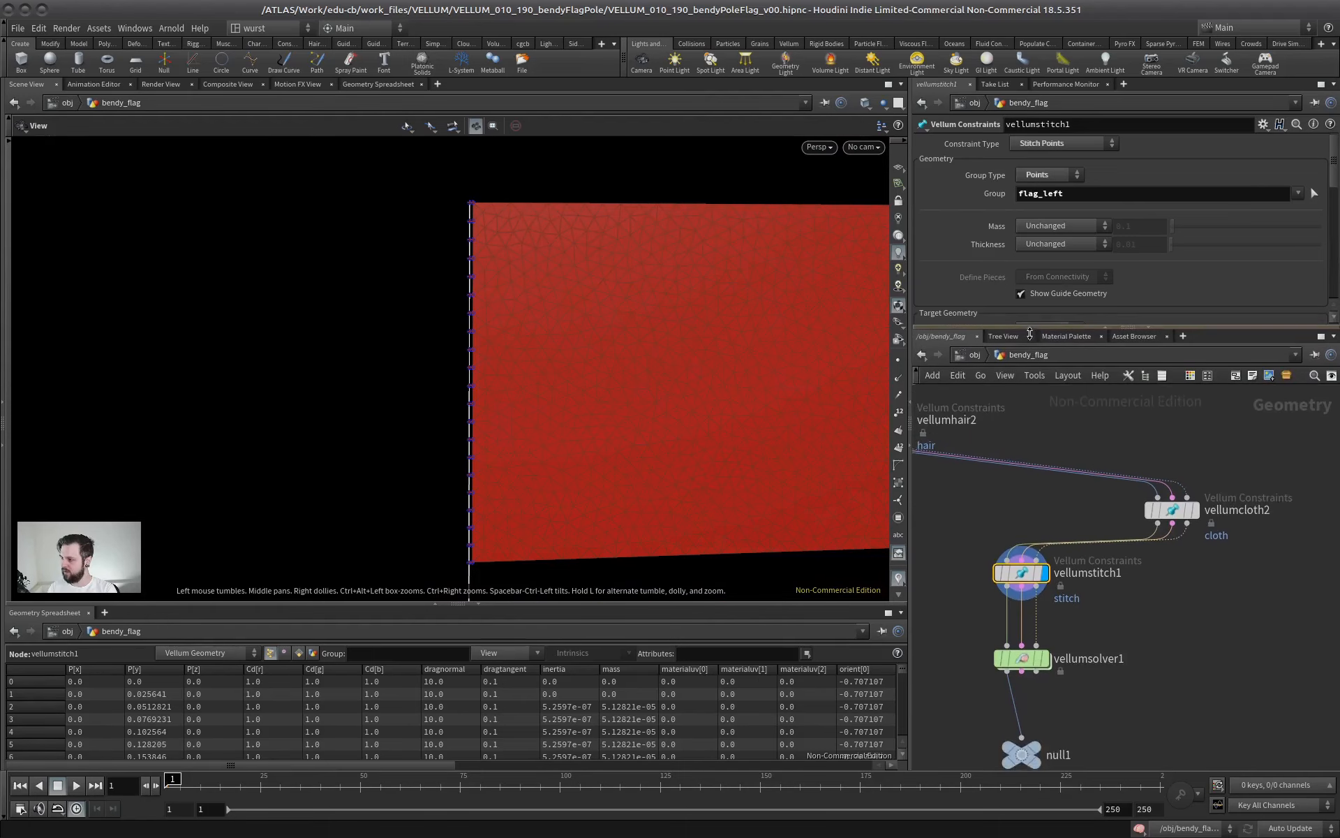
pyautogui.moveTo(592, 323); pyautogui.dragTo(371, 410, button='right')
pyautogui.moveTo(371, 410); pyautogui.dragTo(417, 339, button='middle')
pyautogui.moveTo(417, 339); pyautogui.dragTo(427, 322, button='right')
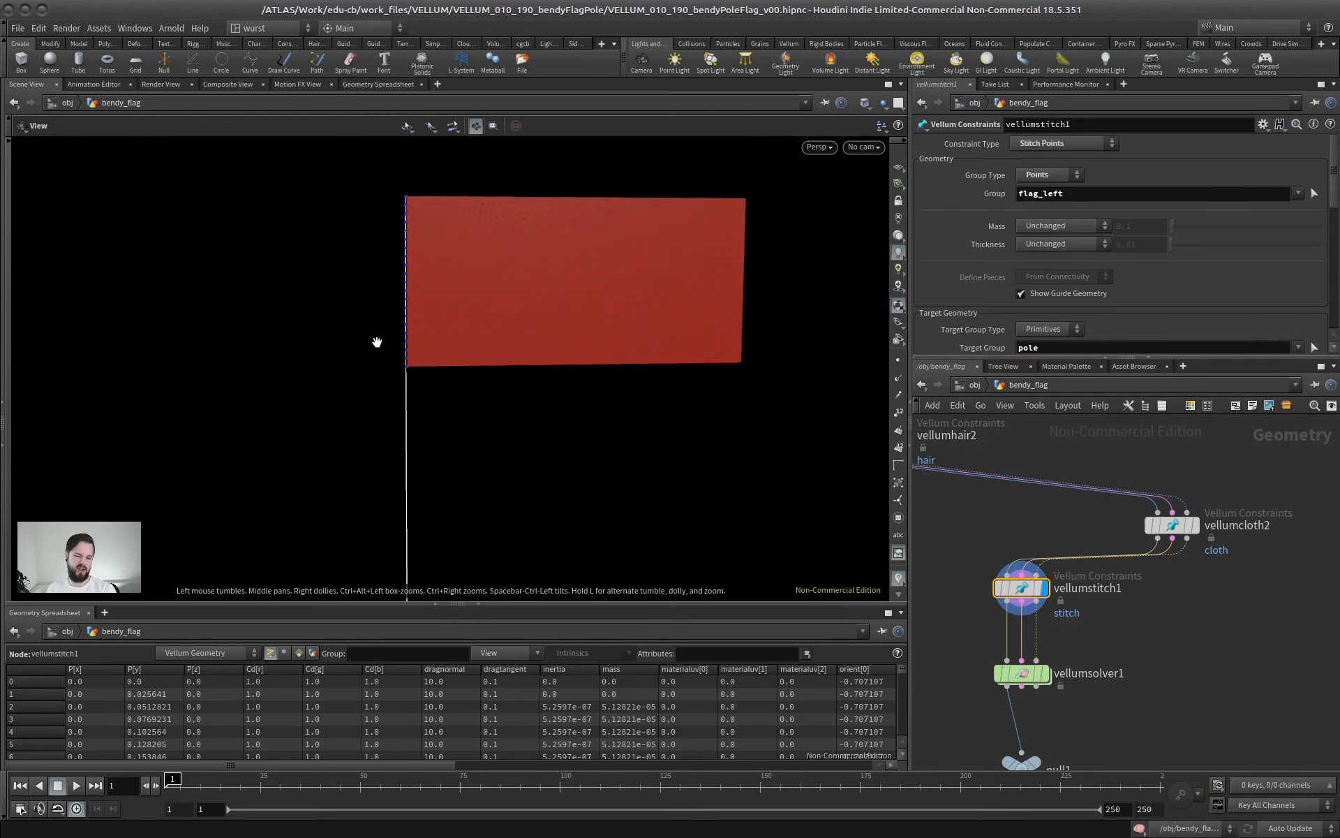
pyautogui.moveTo(508, 331); pyautogui.dragTo(474, 351)
pyautogui.moveTo(545, 506); pyautogui.dragTo(457, 459, button='right')
pyautogui.moveTo(457, 459); pyautogui.dragTo(467, 305, button='middle')
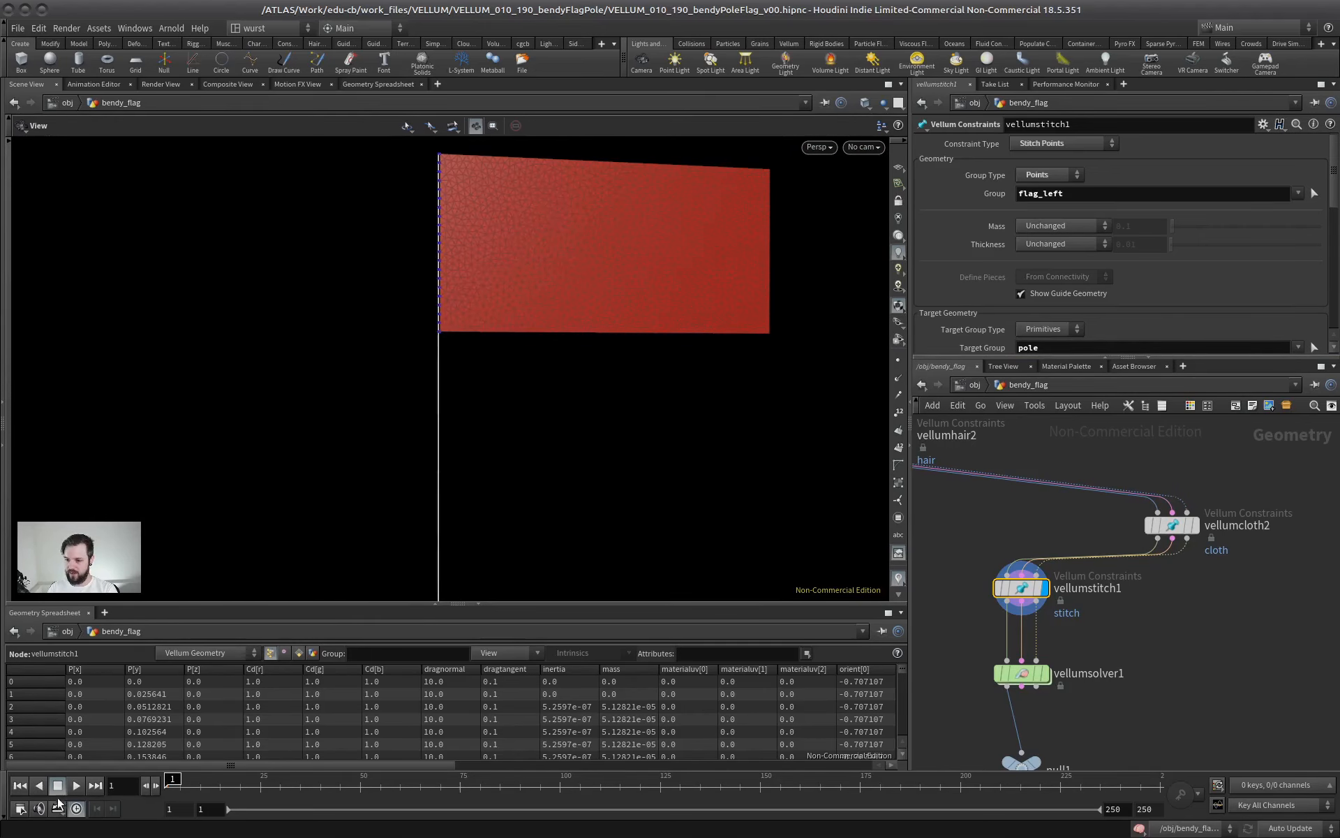
pyautogui.click(76, 787)
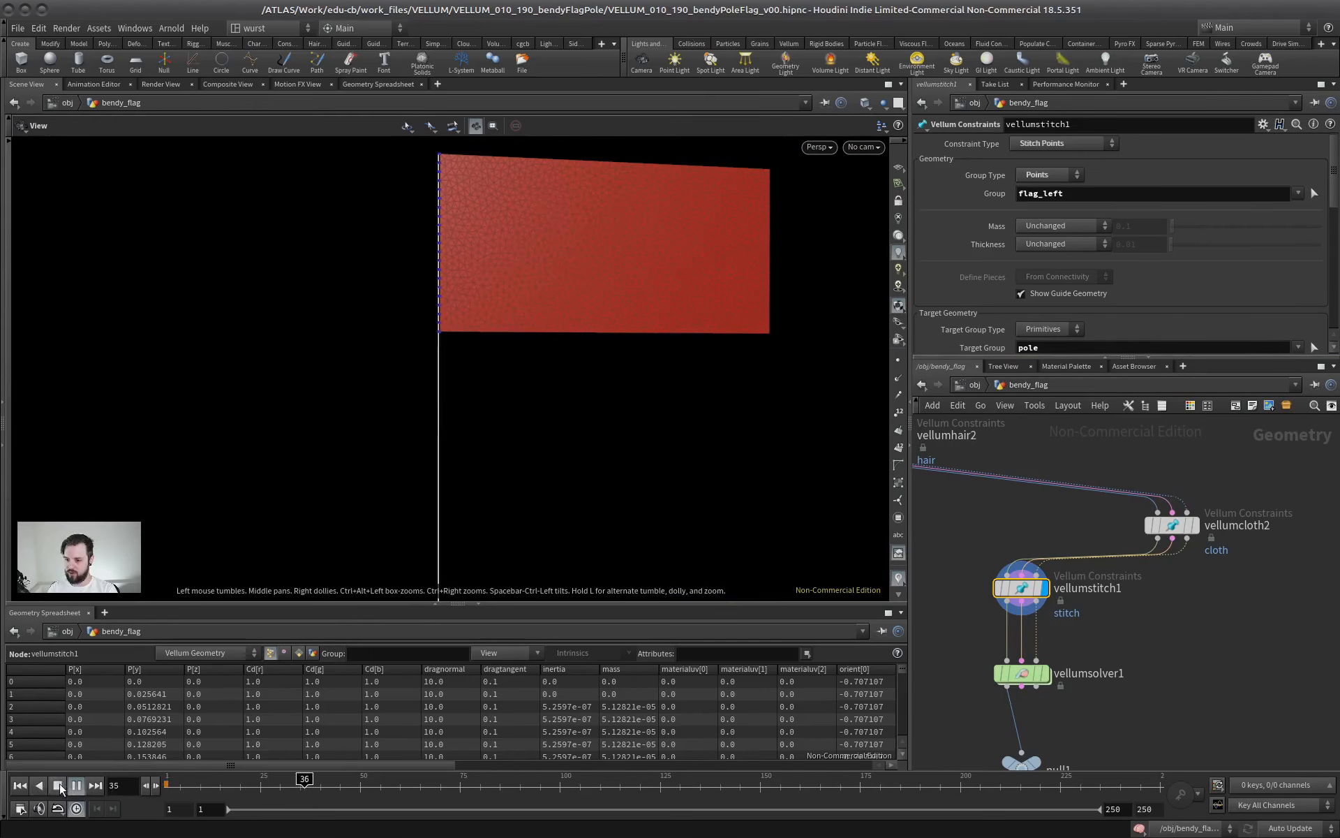
pyautogui.click(58, 785)
# Display the vellumsolver1 output and play the simulation to watch the stitched flag and pole fall
pyautogui.moveTo(1140, 677); pyautogui.dragTo(1123, 592, button='middle')
pyautogui.click(1024, 588)
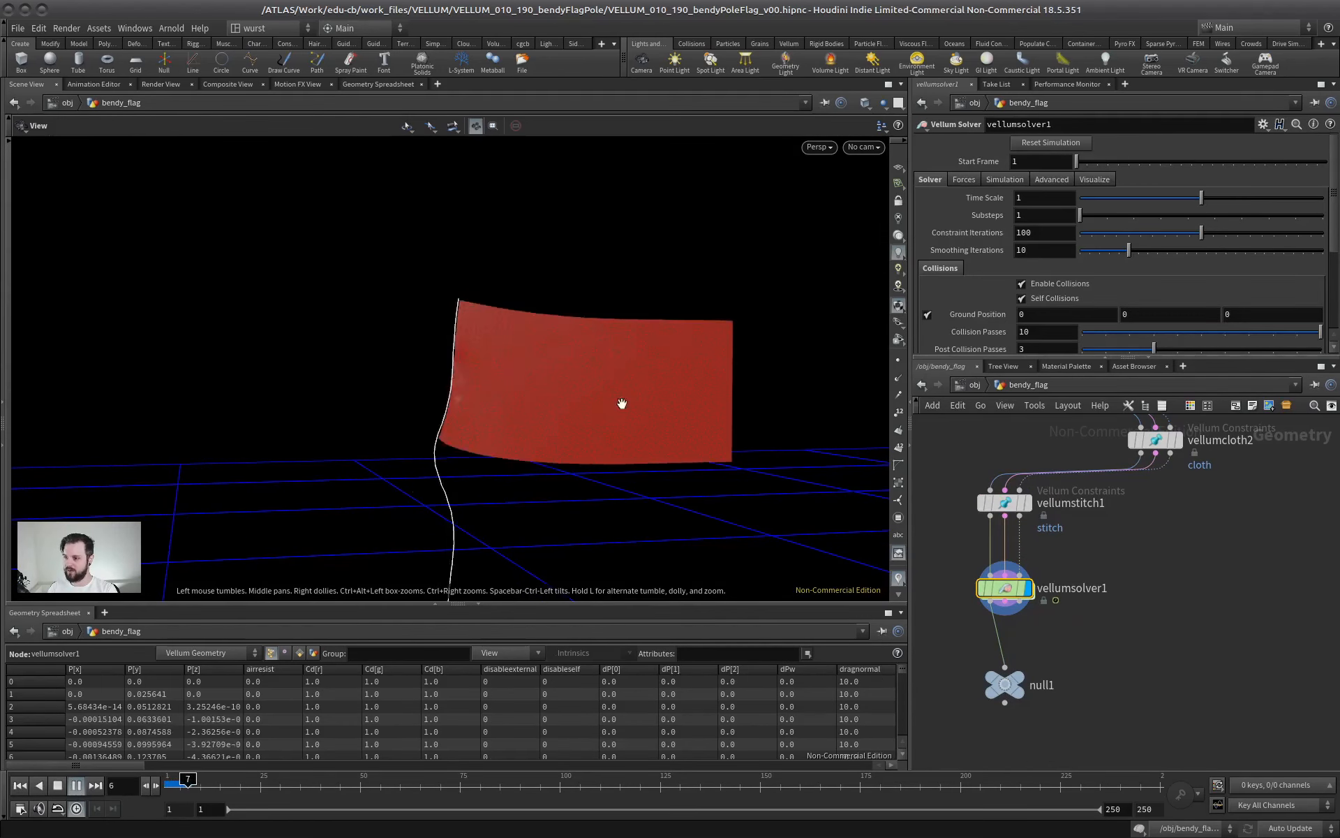
pyautogui.moveTo(619, 401); pyautogui.dragTo(513, 489, button='right')
pyautogui.moveTo(513, 489); pyautogui.dragTo(440, 273, button='middle')
pyautogui.moveTo(440, 272); pyautogui.dragTo(541, 488)
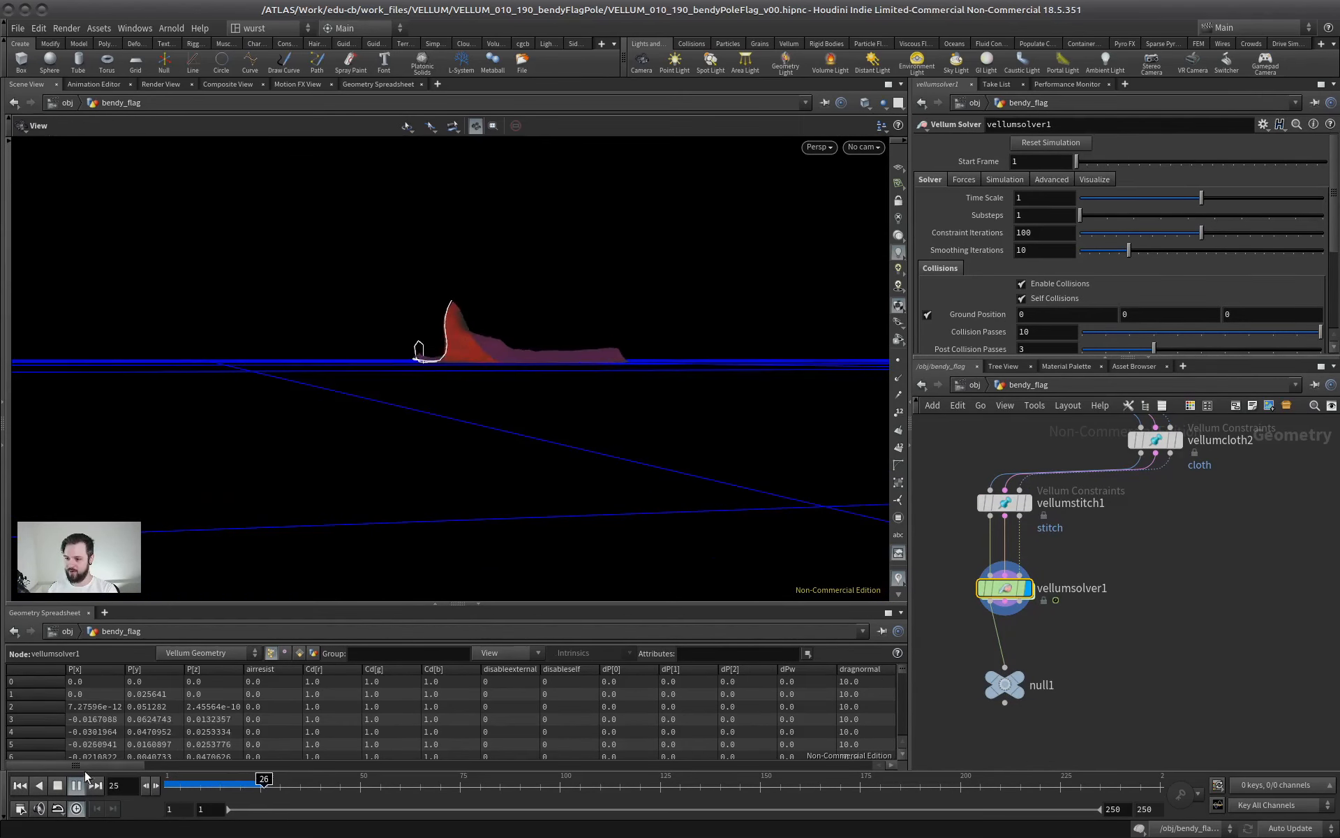
pyautogui.click(60, 785)
pyautogui.moveTo(425, 436); pyautogui.dragTo(428, 507)
pyautogui.moveTo(428, 507); pyautogui.dragTo(419, 520, button='middle')
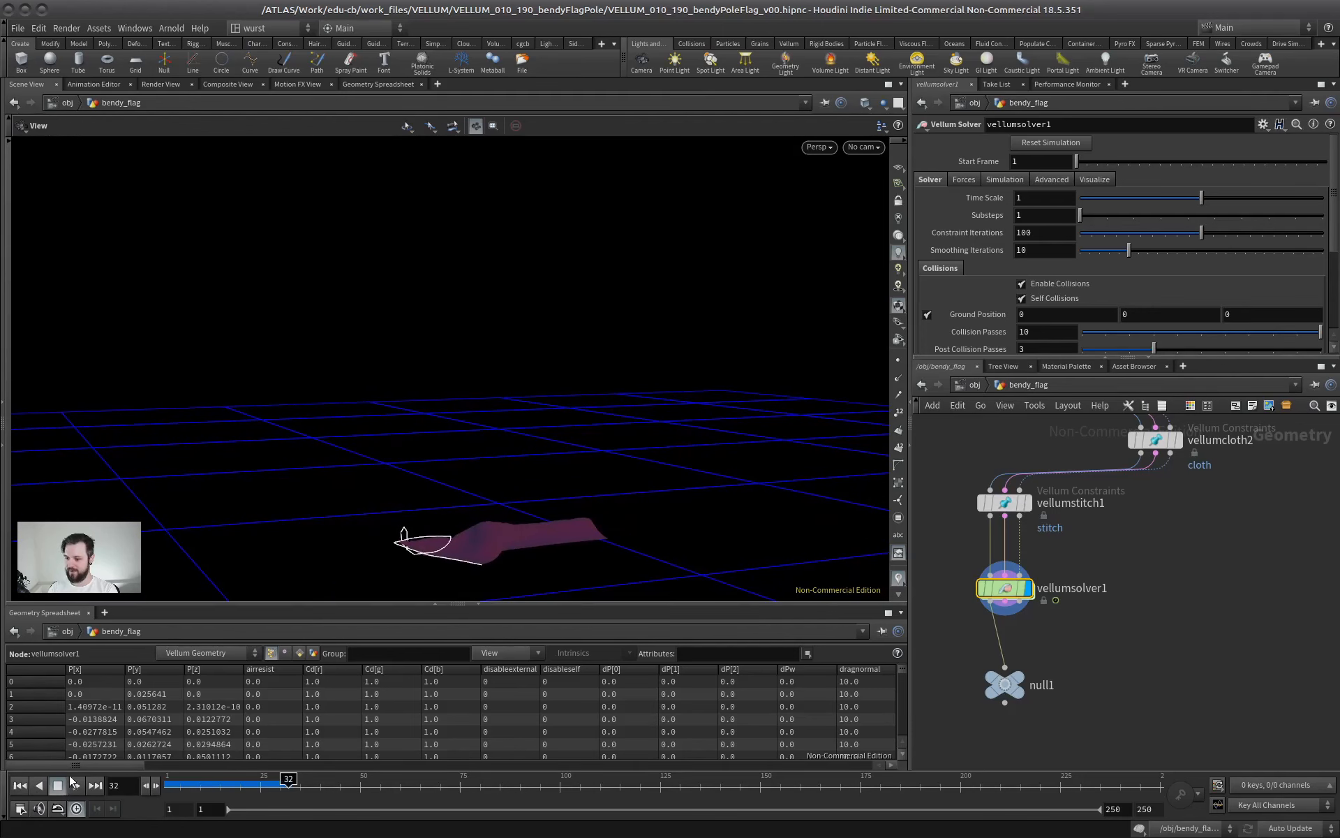
# Replay the solver simulation from frame 1 to check the pole's bending, ending back at the first frame
pyautogui.click(21, 787)
pyautogui.click(76, 786)
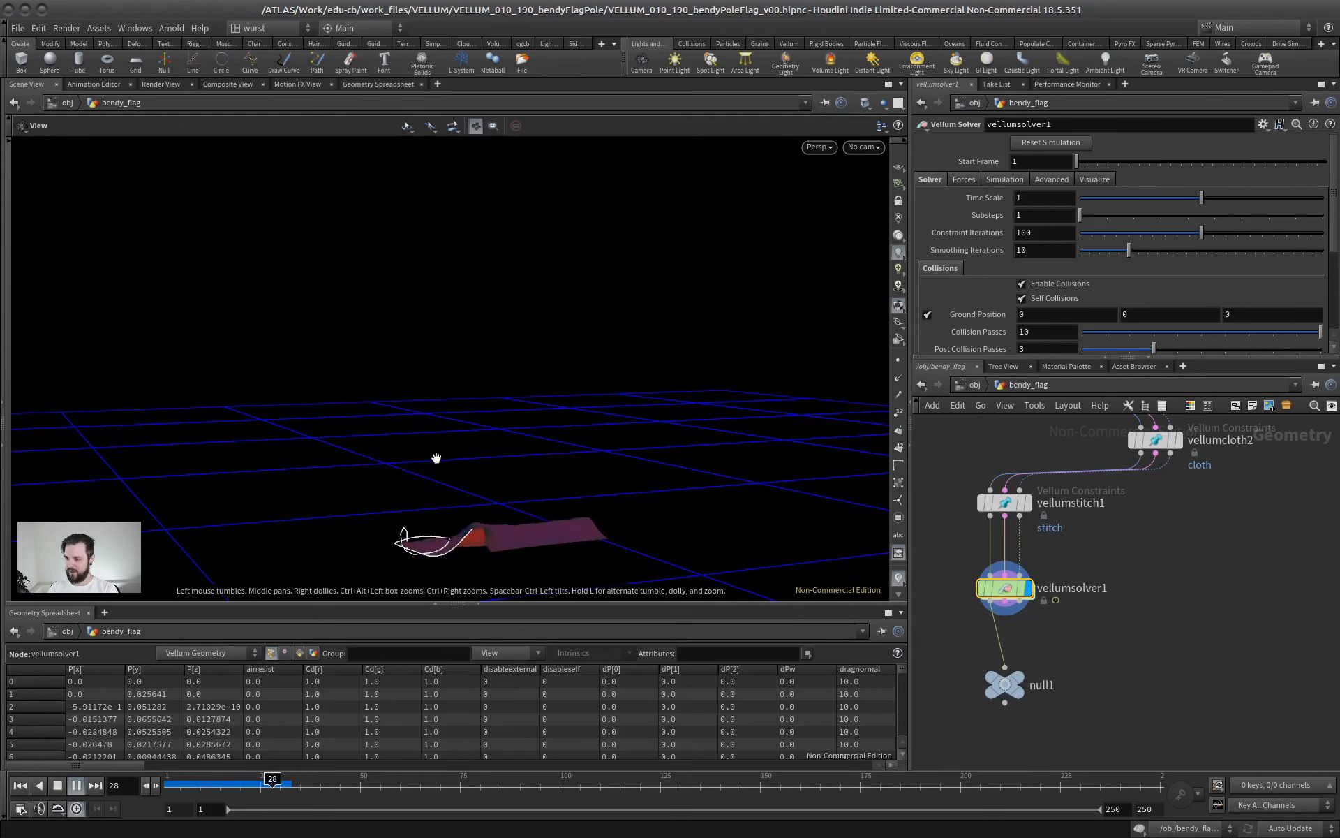
pyautogui.click(56, 787)
pyautogui.click(20, 787)
pyautogui.click(76, 786)
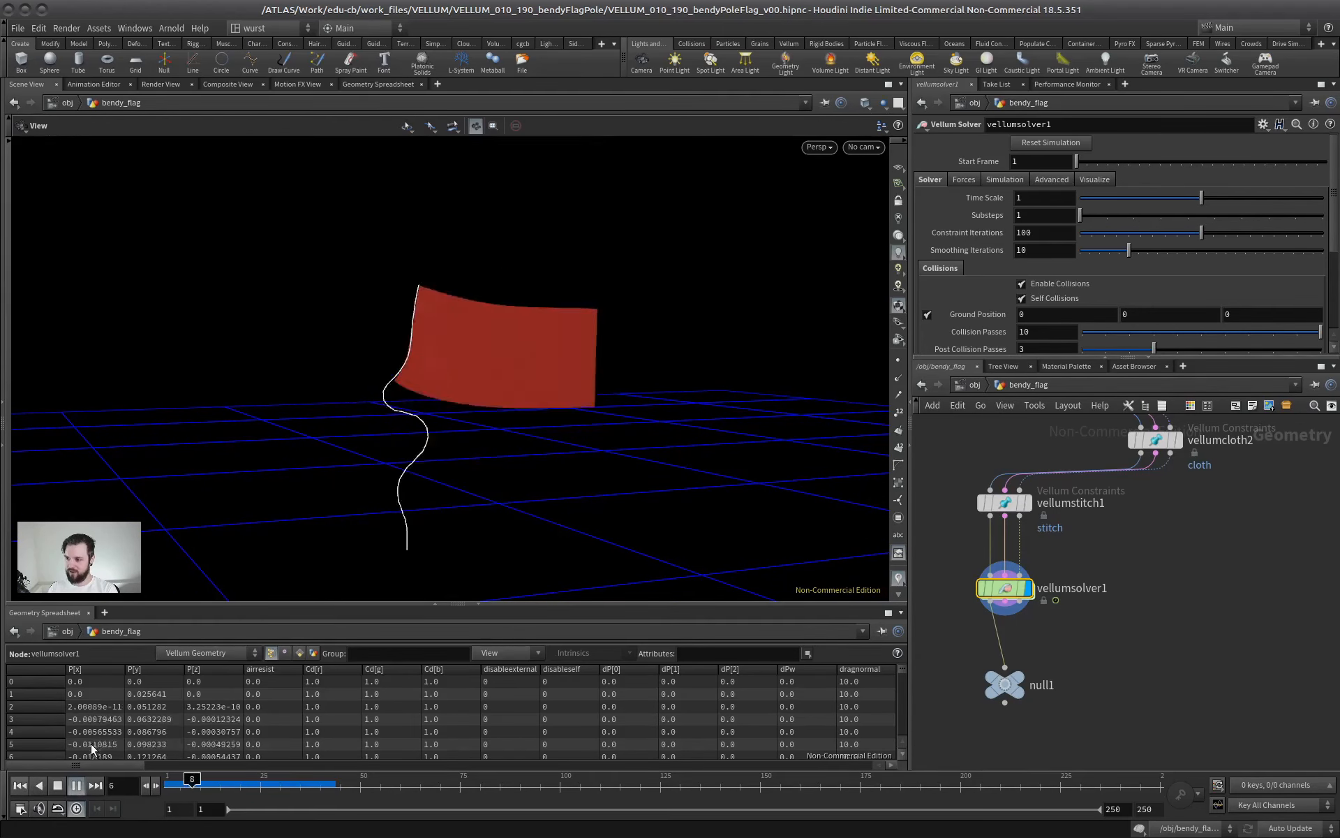
pyautogui.click(57, 786)
pyautogui.click(25, 788)
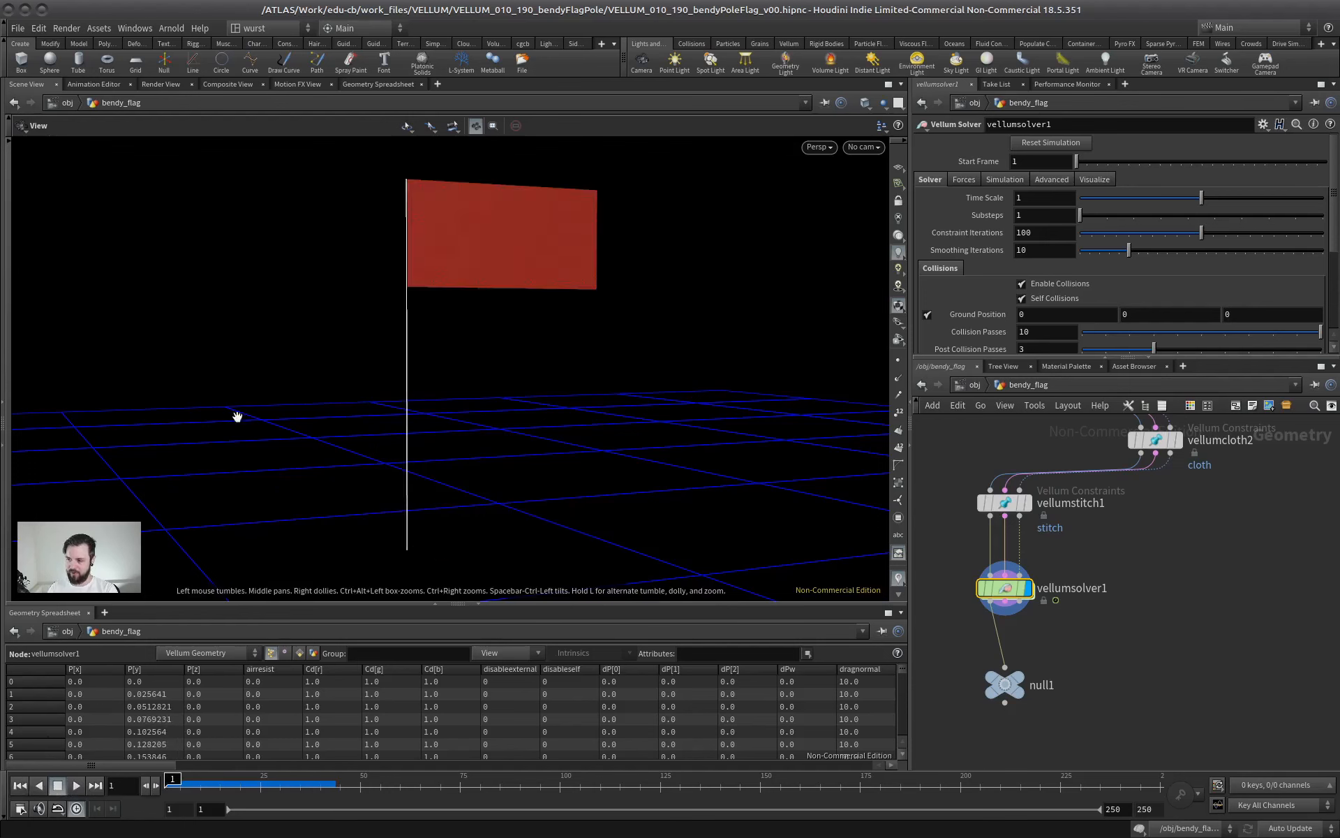
pyautogui.moveTo(455, 372); pyautogui.dragTo(398, 361)
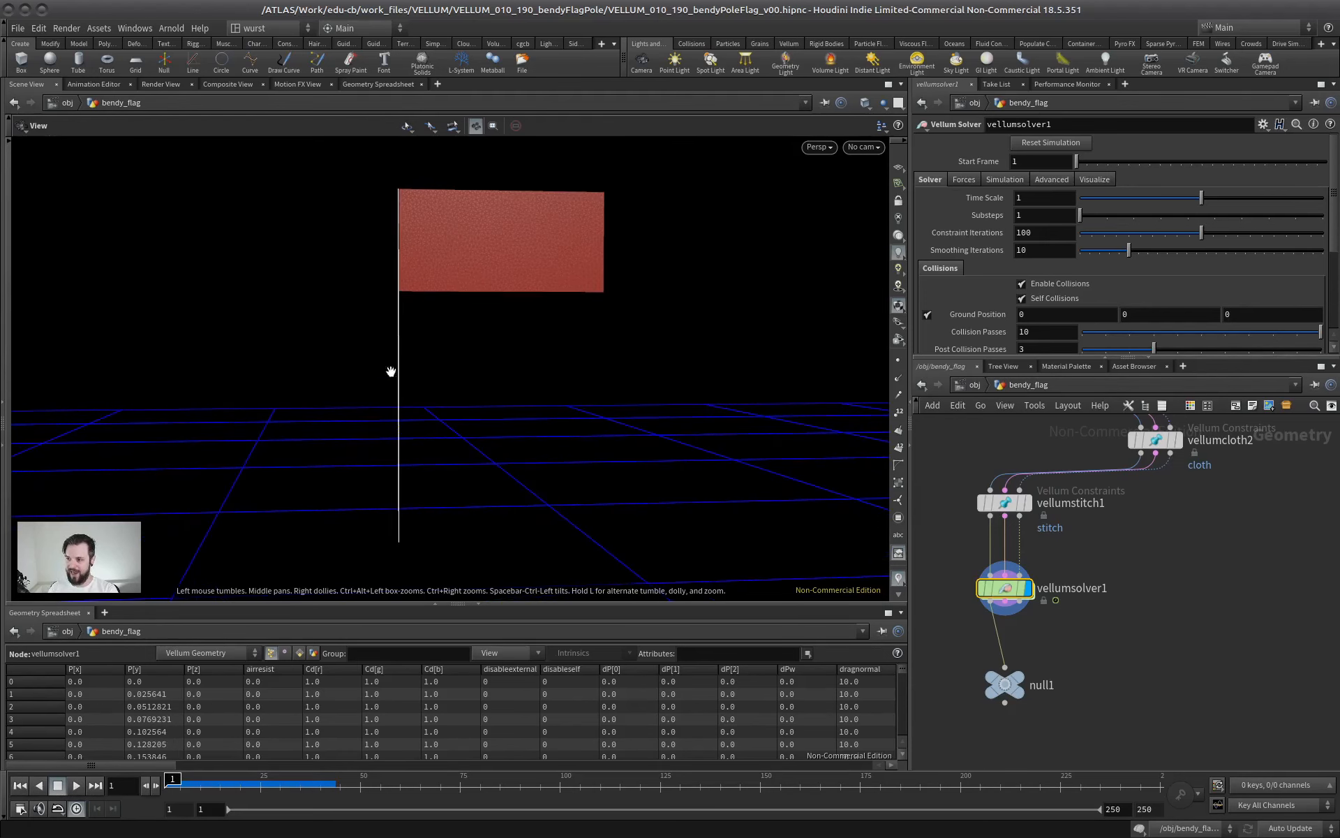
# Select the vellumhair2 node, enlarge its parameter area and review its constraint types, keeping Hair
pyautogui.moveTo(994, 430); pyautogui.dragTo(1064, 586, button='middle')
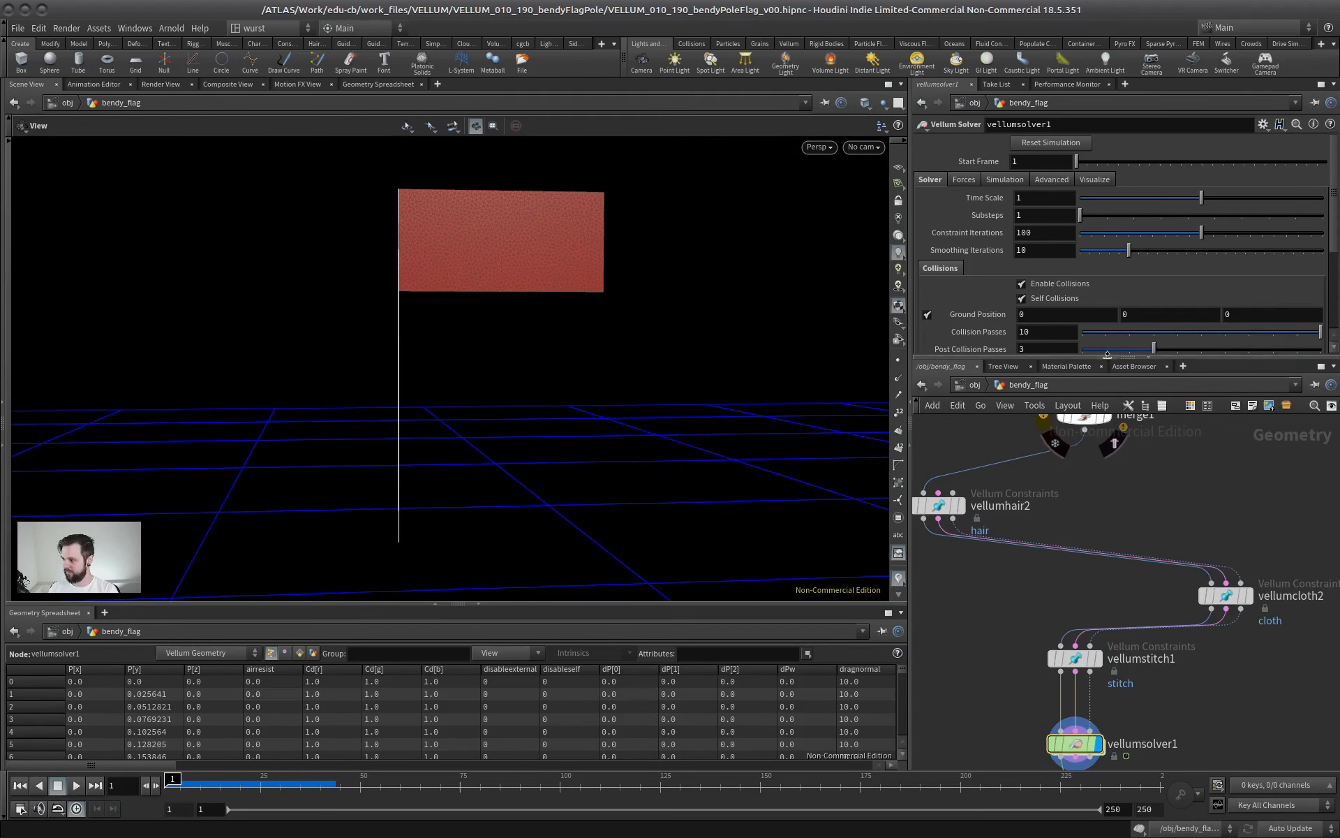
pyautogui.moveTo(1107, 356); pyautogui.dragTo(1106, 214)
pyautogui.moveTo(1078, 437); pyautogui.dragTo(1180, 552, button='middle')
pyautogui.click(1039, 548)
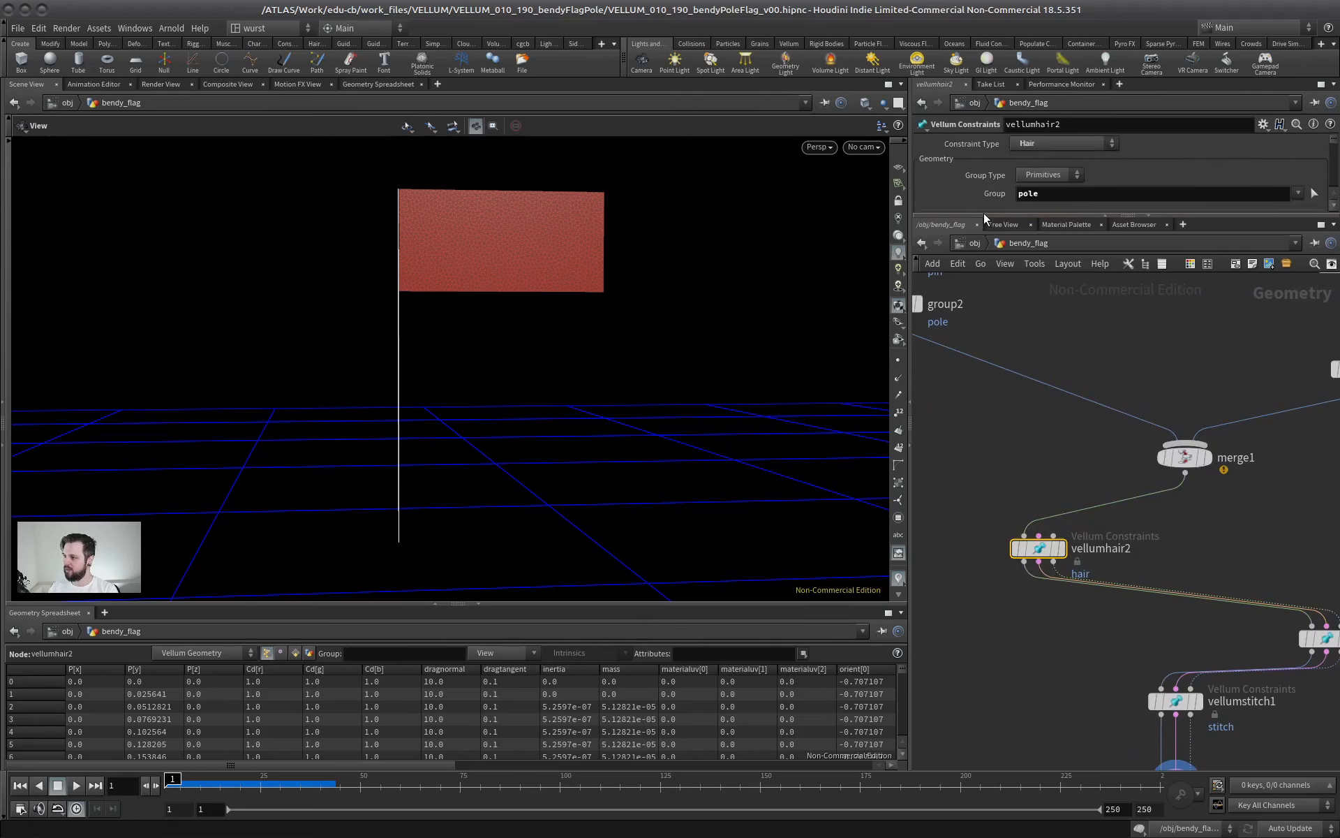
pyautogui.moveTo(983, 214); pyautogui.dragTo(984, 424)
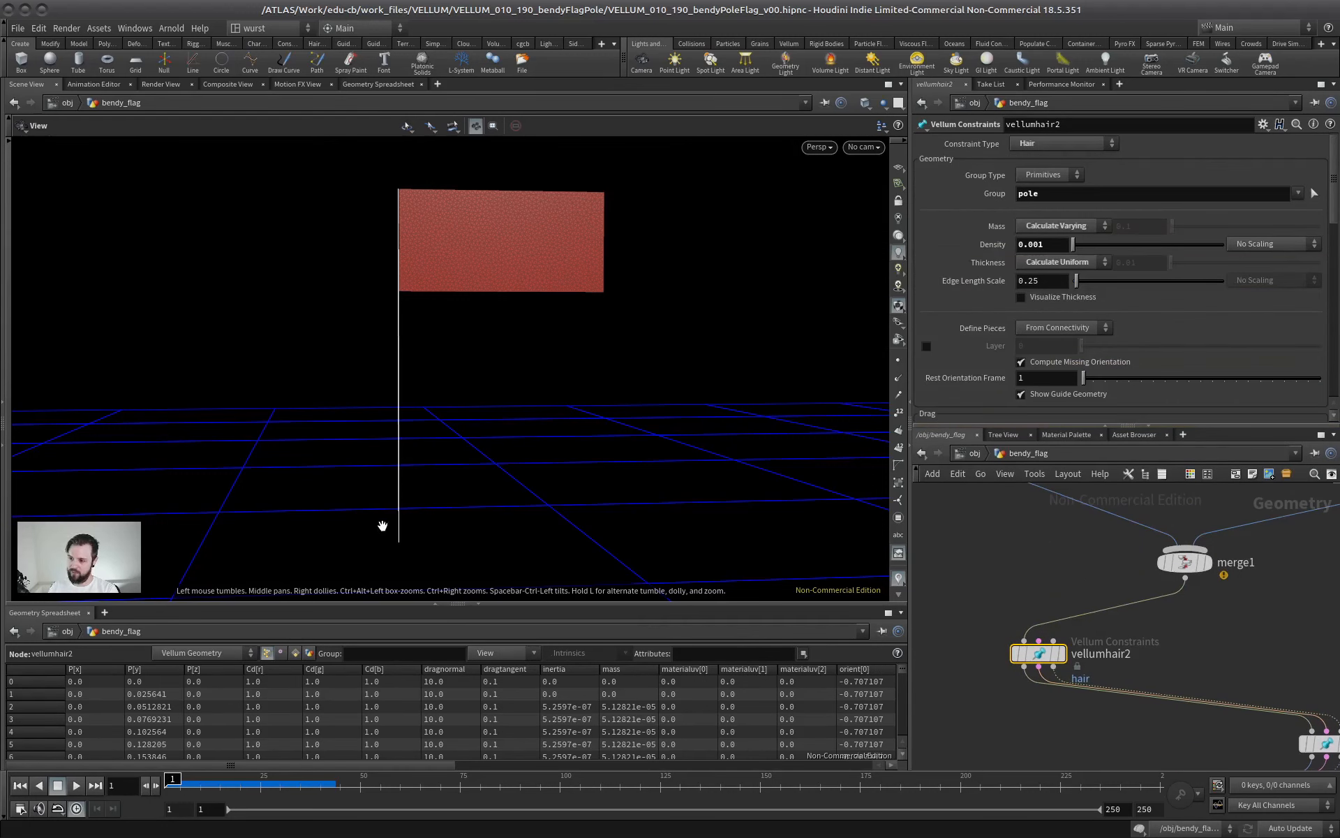
pyautogui.click(1068, 143)
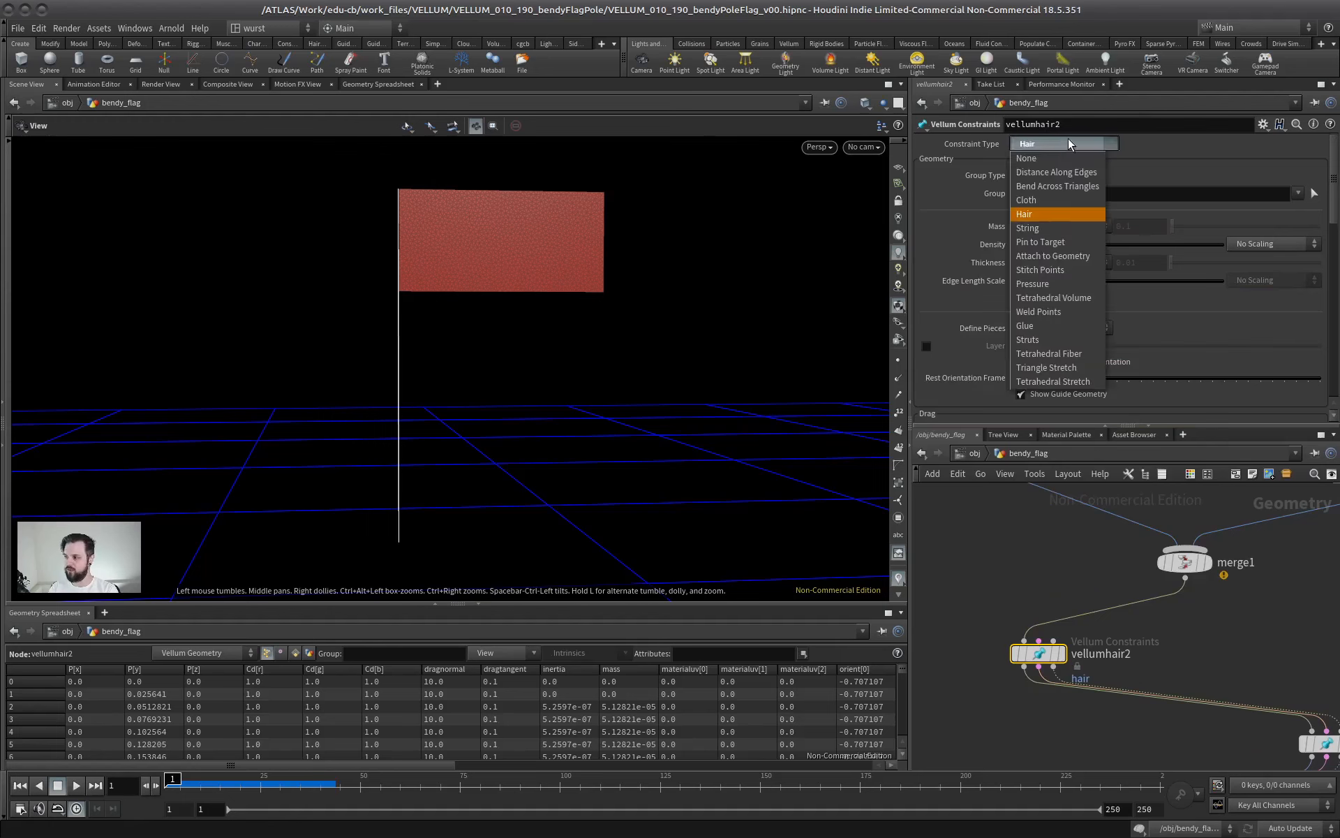
pyautogui.click(1137, 179)
pyautogui.moveTo(436, 358); pyautogui.dragTo(408, 294)
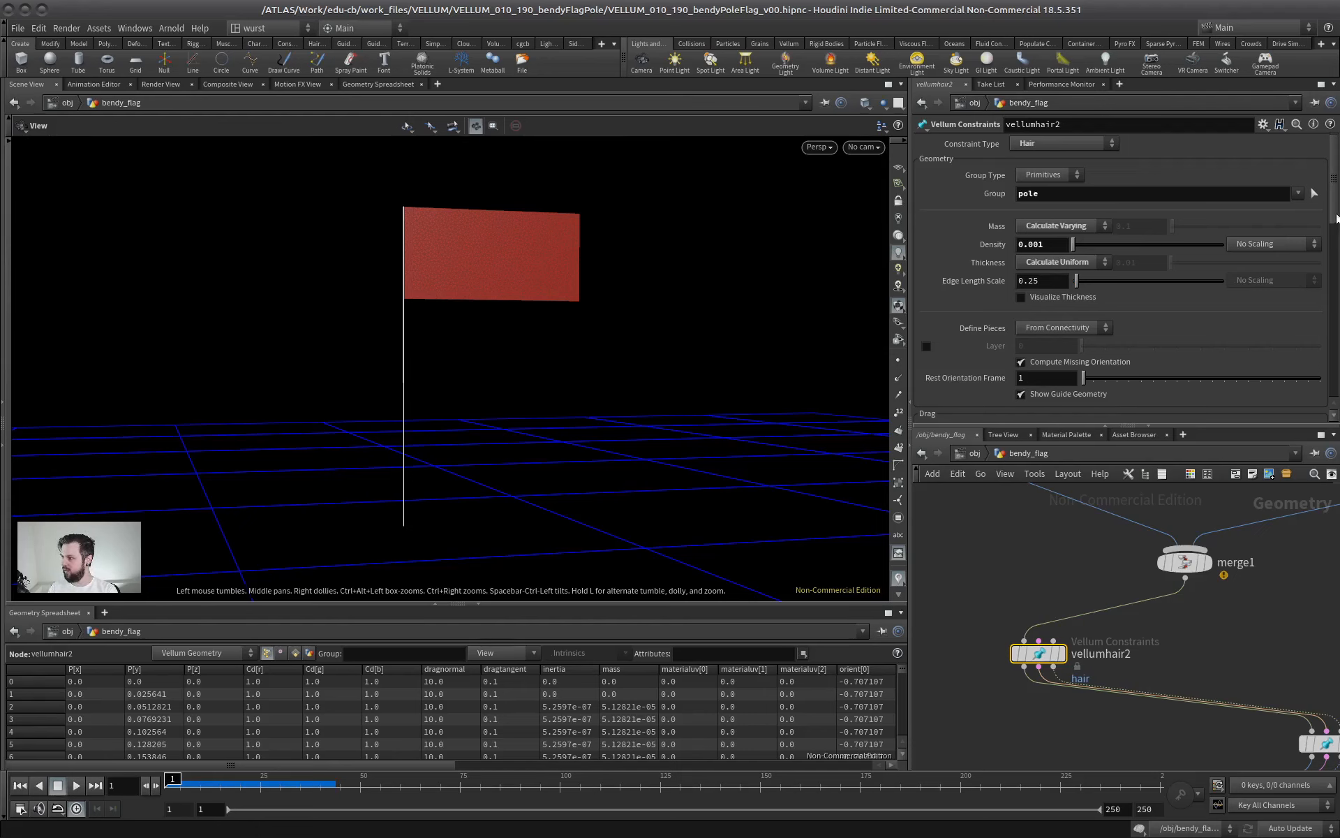
# Set vellumhair2's bend stiffness to 100 with a multiplier of 1
pyautogui.scroll(-10, 964, 227)
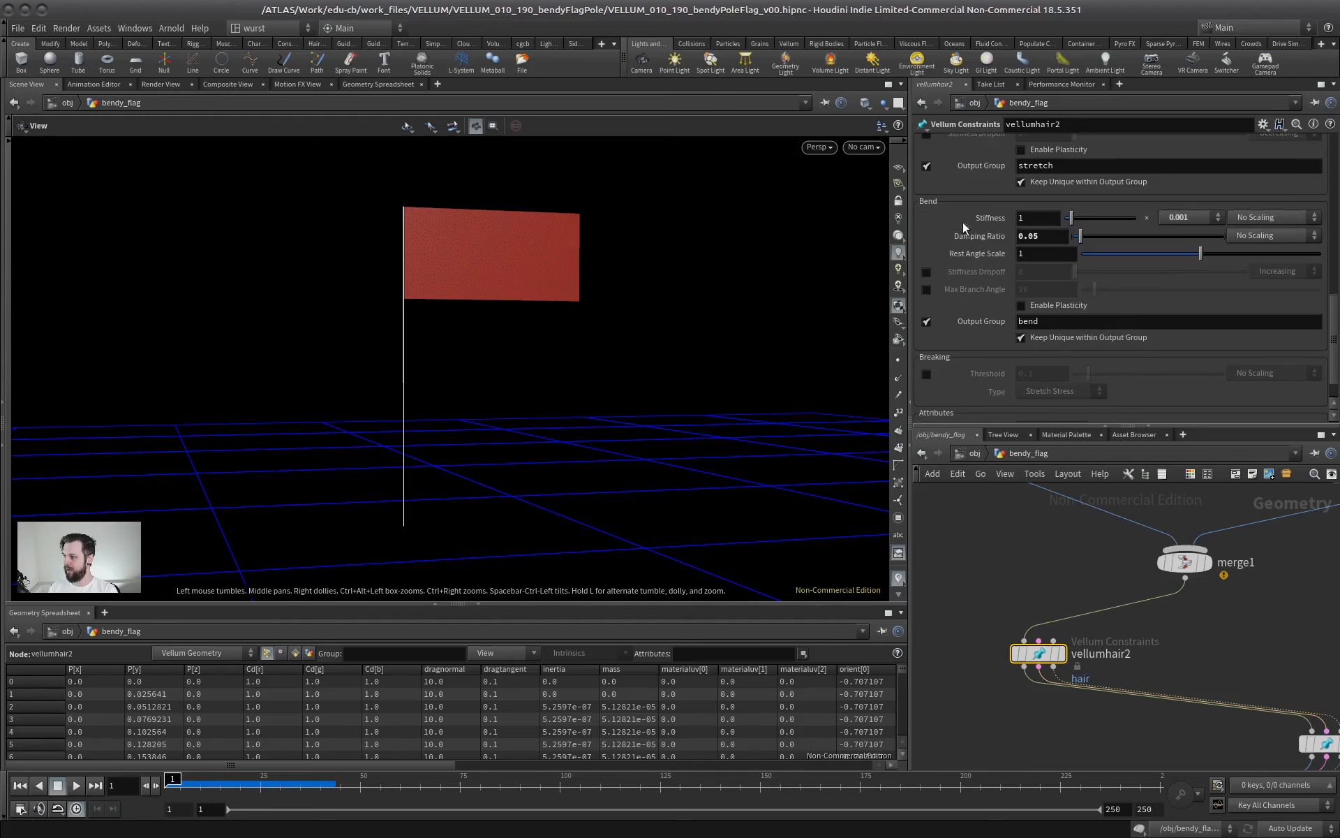
pyautogui.click(1179, 219)
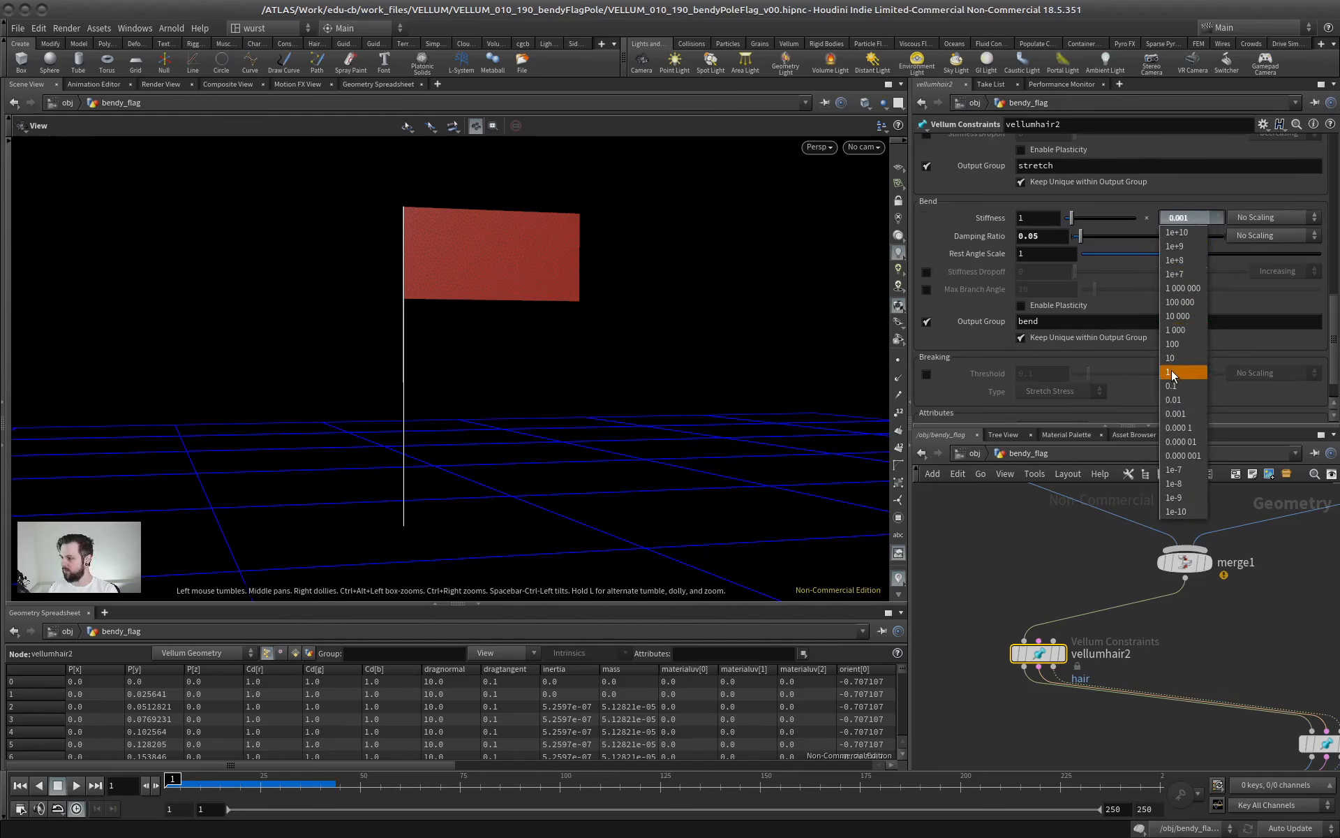
pyautogui.click(1183, 376)
pyautogui.click(1031, 217)
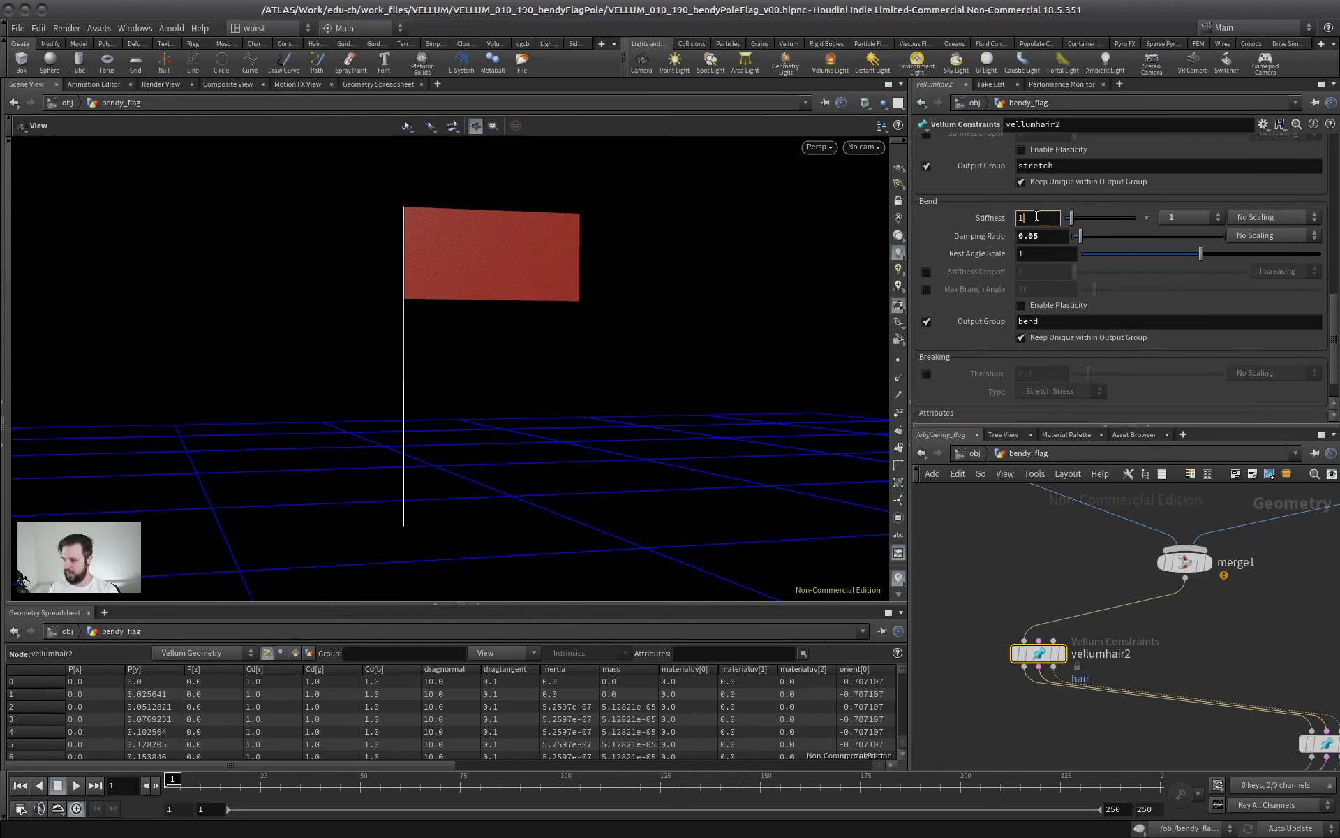
pyautogui.press('Return')
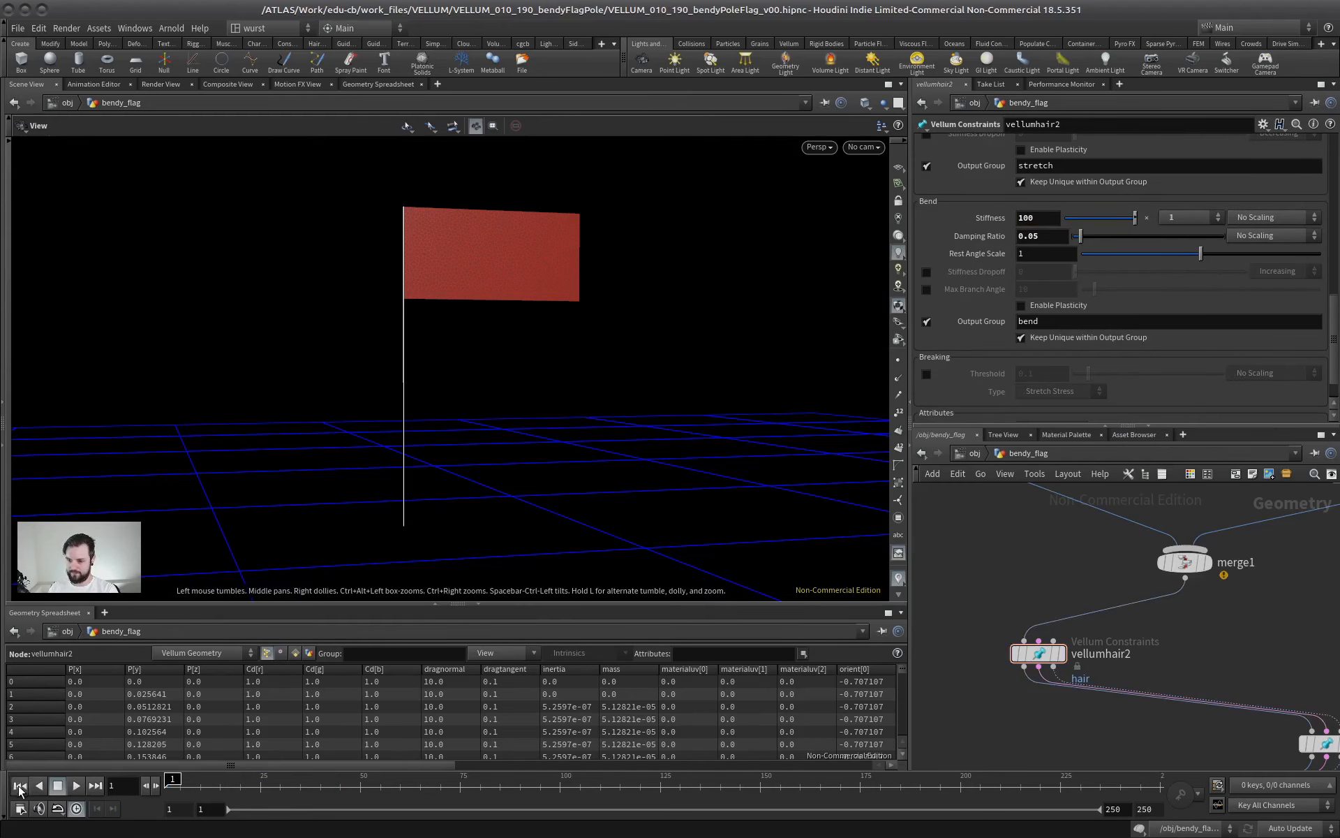
# Play the simulation from the first frame to check the pole's behaviour with the stiffer bend
pyautogui.press('Up')
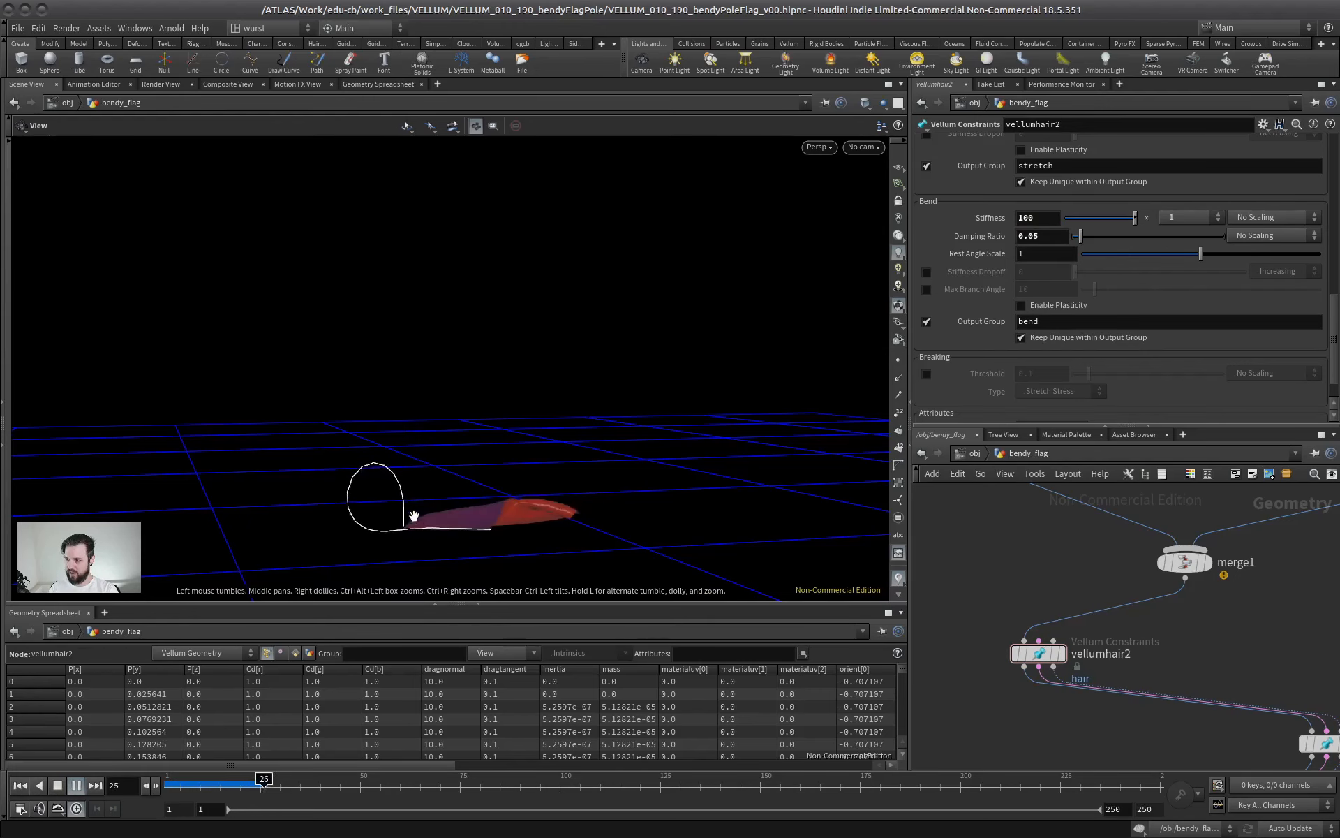
pyautogui.click(56, 786)
pyautogui.click(21, 786)
pyautogui.click(77, 785)
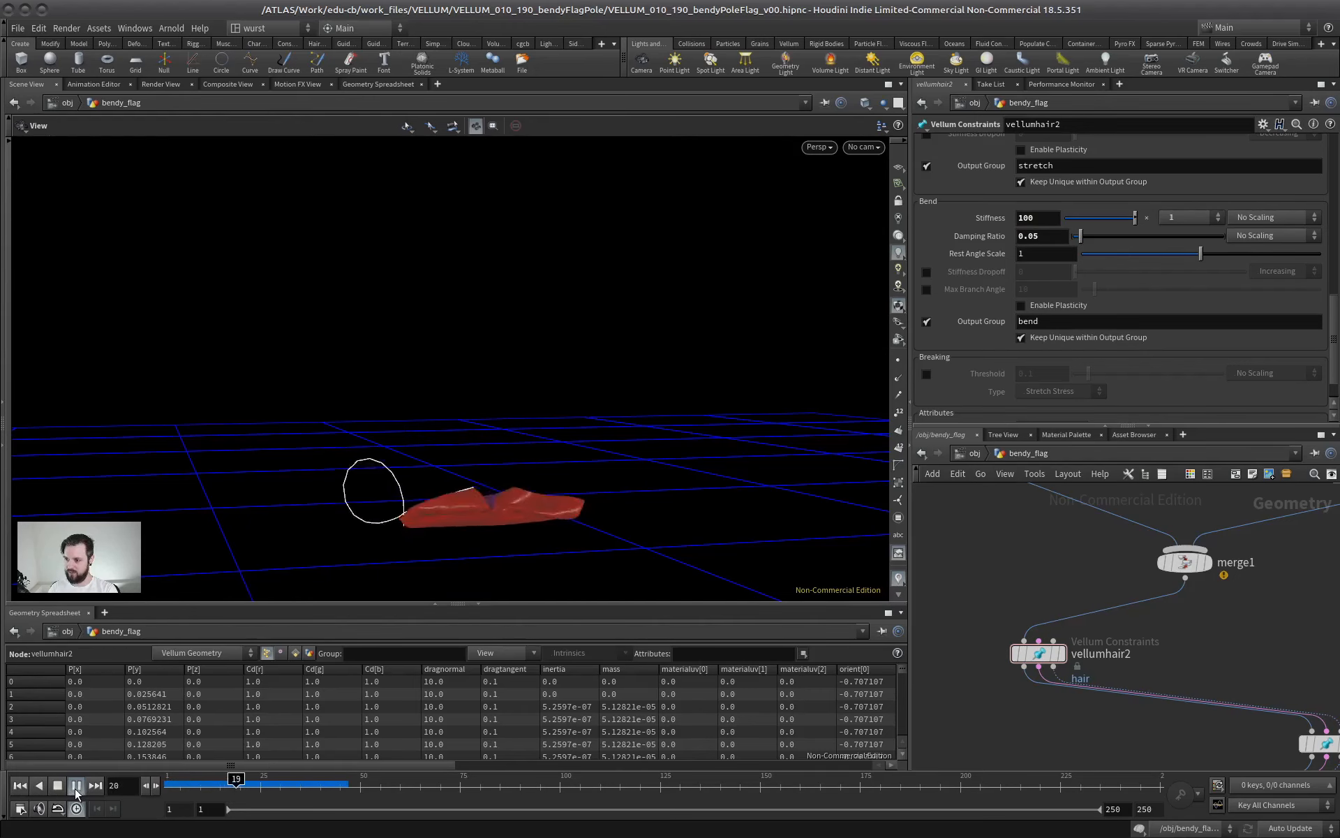
pyautogui.click(57, 786)
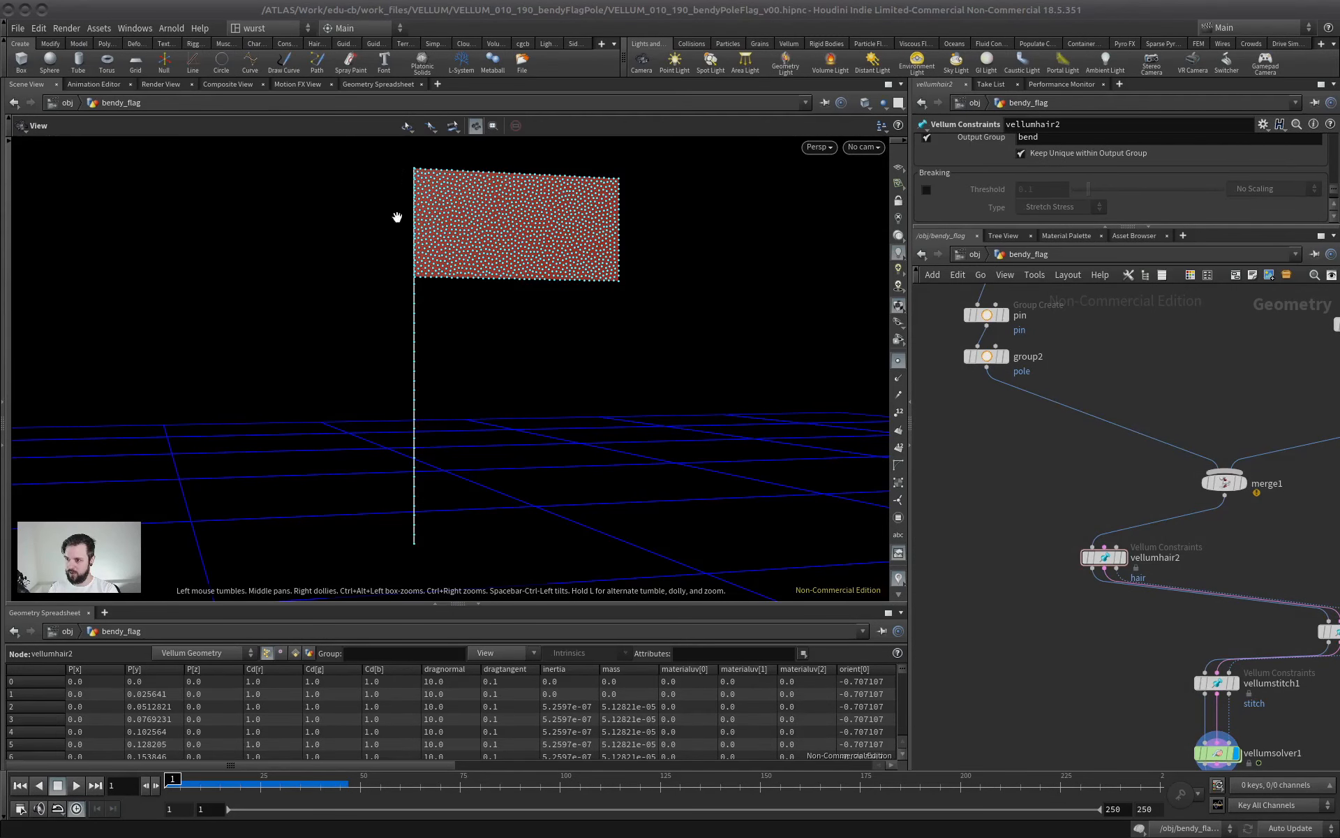
# Select the vellumstitch1 node and show its closest point and stretch settings
pyautogui.moveTo(1023, 484); pyautogui.dragTo(1024, 596, button='middle')
pyautogui.moveTo(1077, 533); pyautogui.dragTo(970, 381, button='middle')
pyautogui.click(1108, 640)
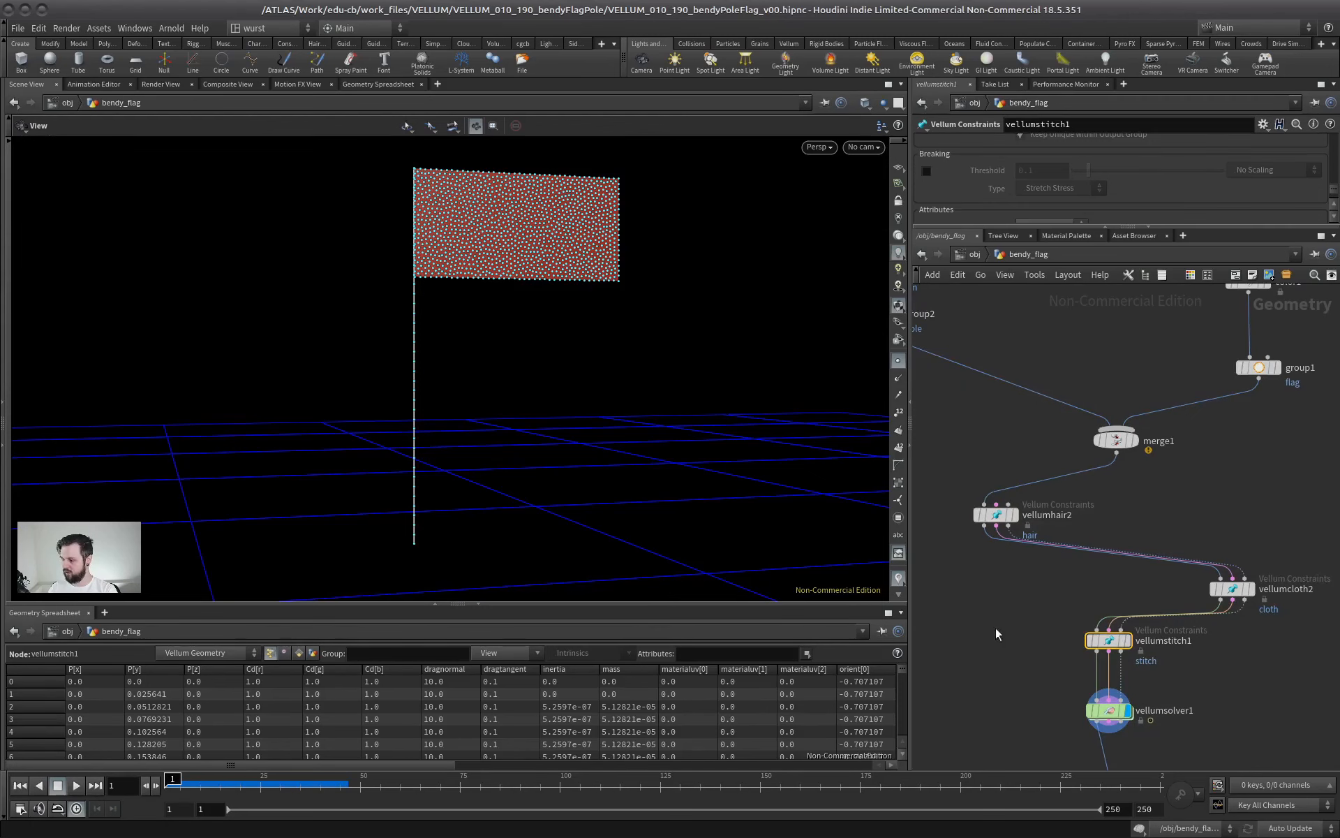
pyautogui.moveTo(1065, 227); pyautogui.dragTo(1030, 545)
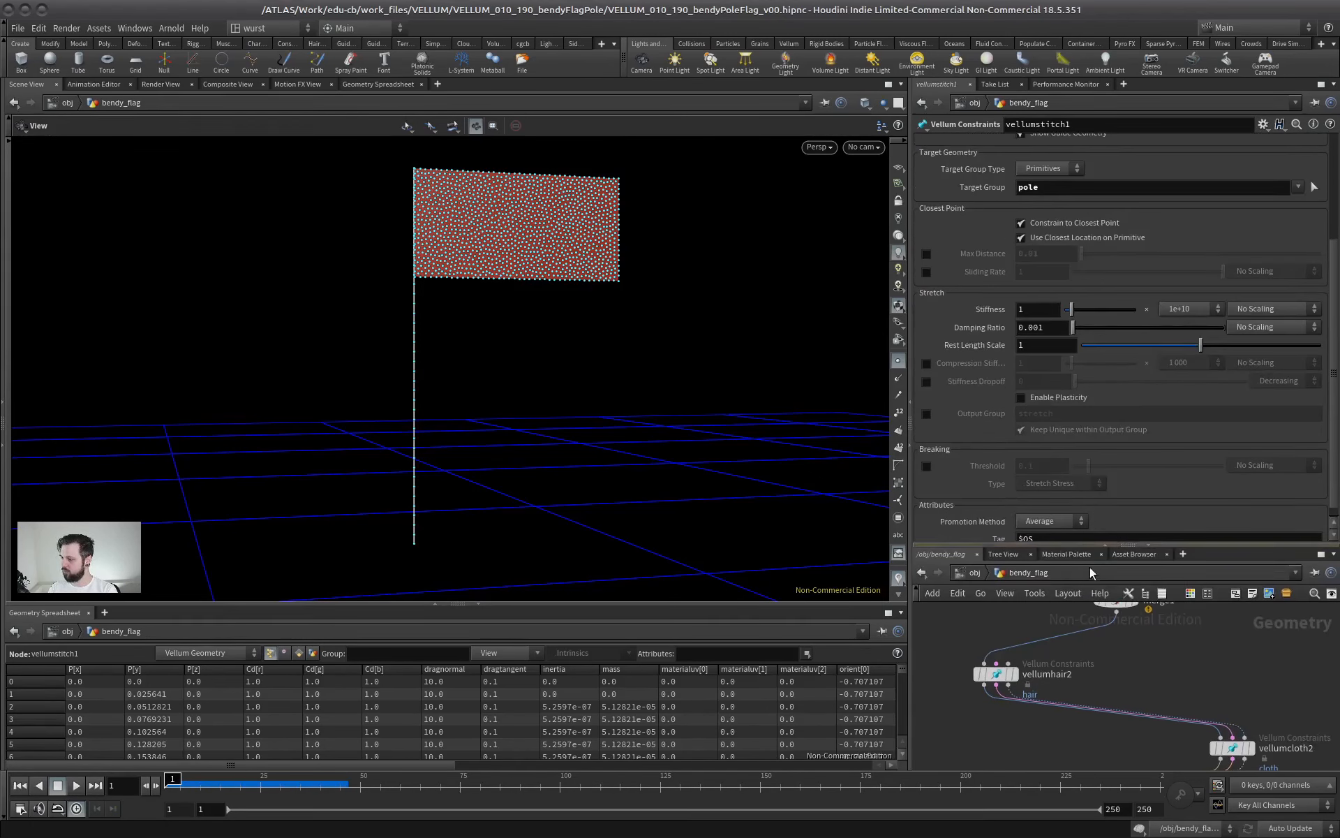
# Enlarge the network area, select the line1 node and set its number of points to 10
pyautogui.moveTo(1088, 545); pyautogui.dragTo(1068, 230)
pyautogui.moveTo(1044, 435); pyautogui.dragTo(1160, 631, button='middle')
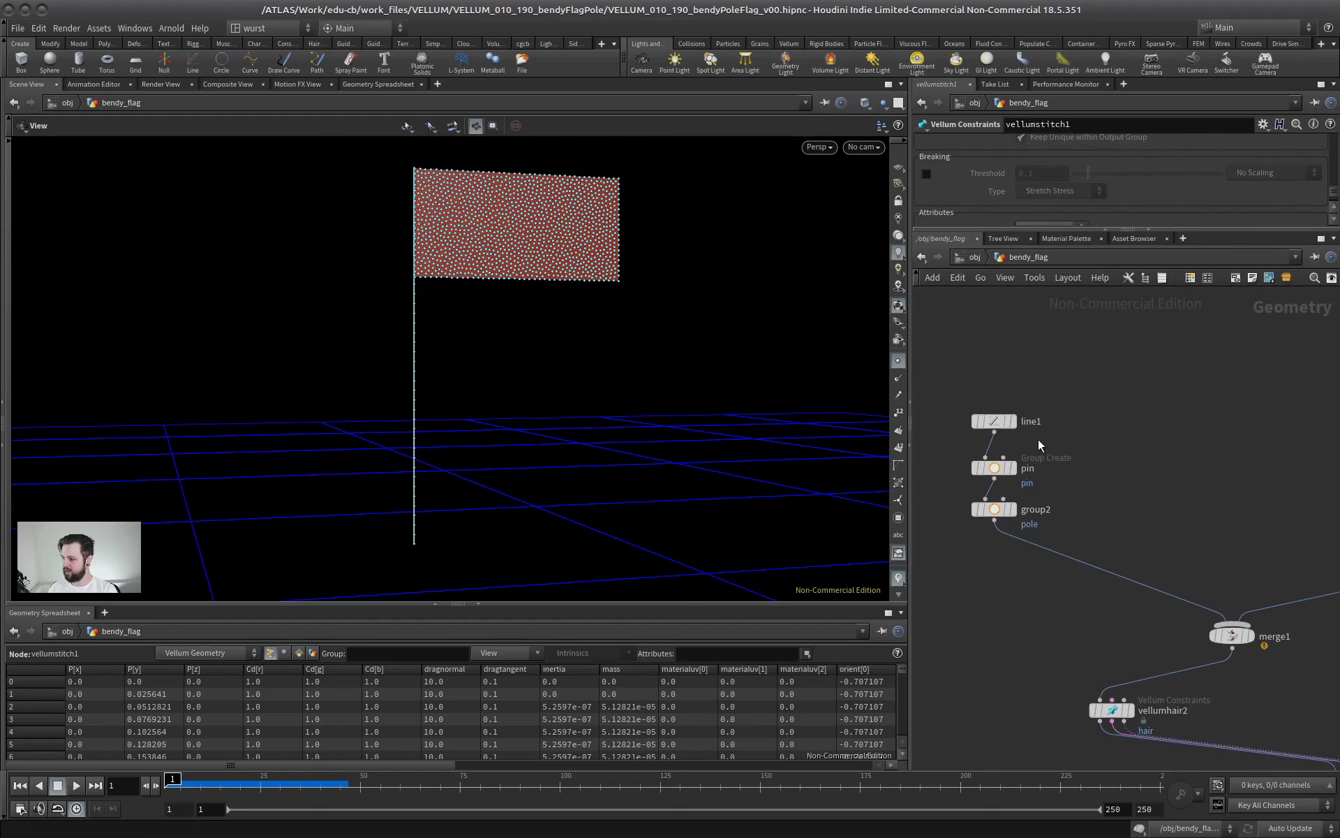
pyautogui.moveTo(1092, 379); pyautogui.dragTo(967, 439)
pyautogui.click(1011, 421)
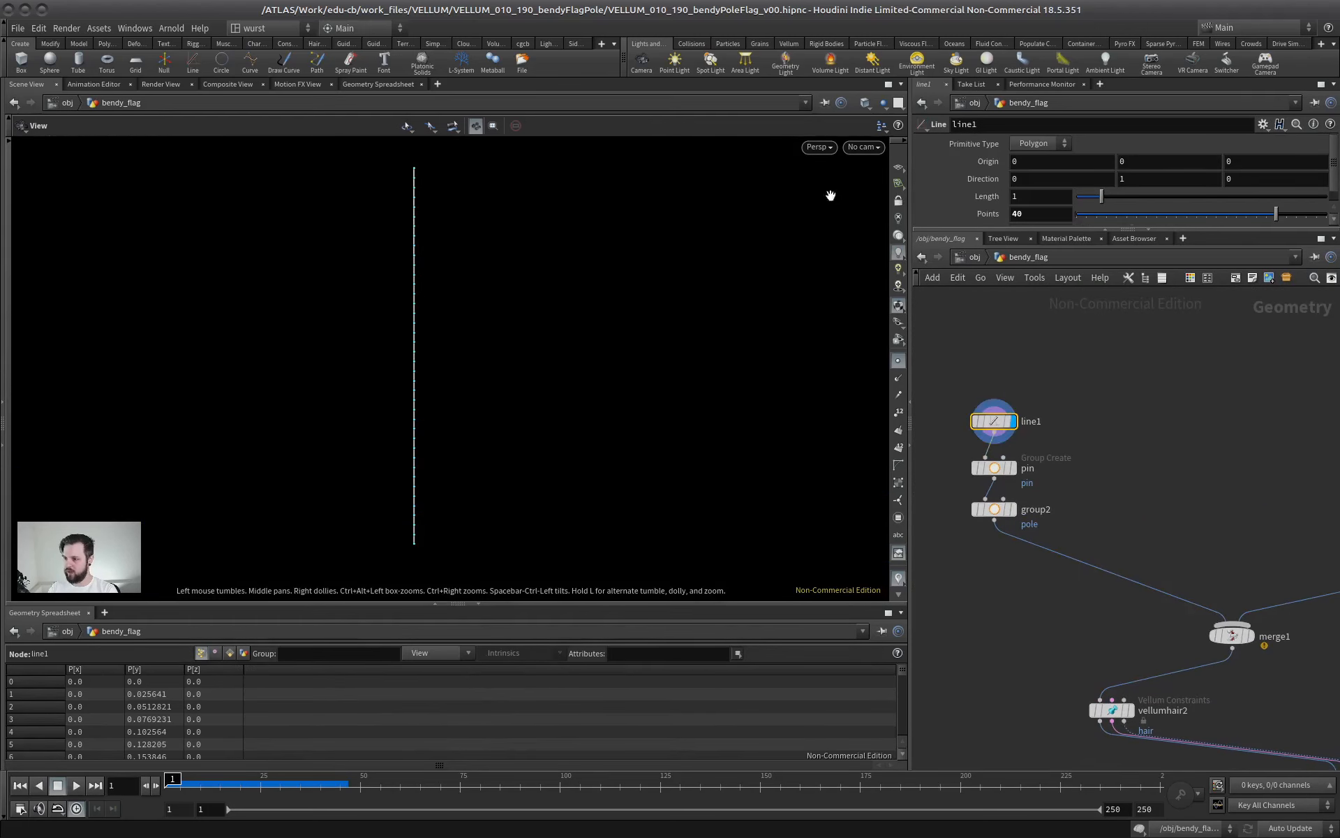
pyautogui.moveTo(1261, 221); pyautogui.dragTo(1133, 225)
pyautogui.click(1049, 211)
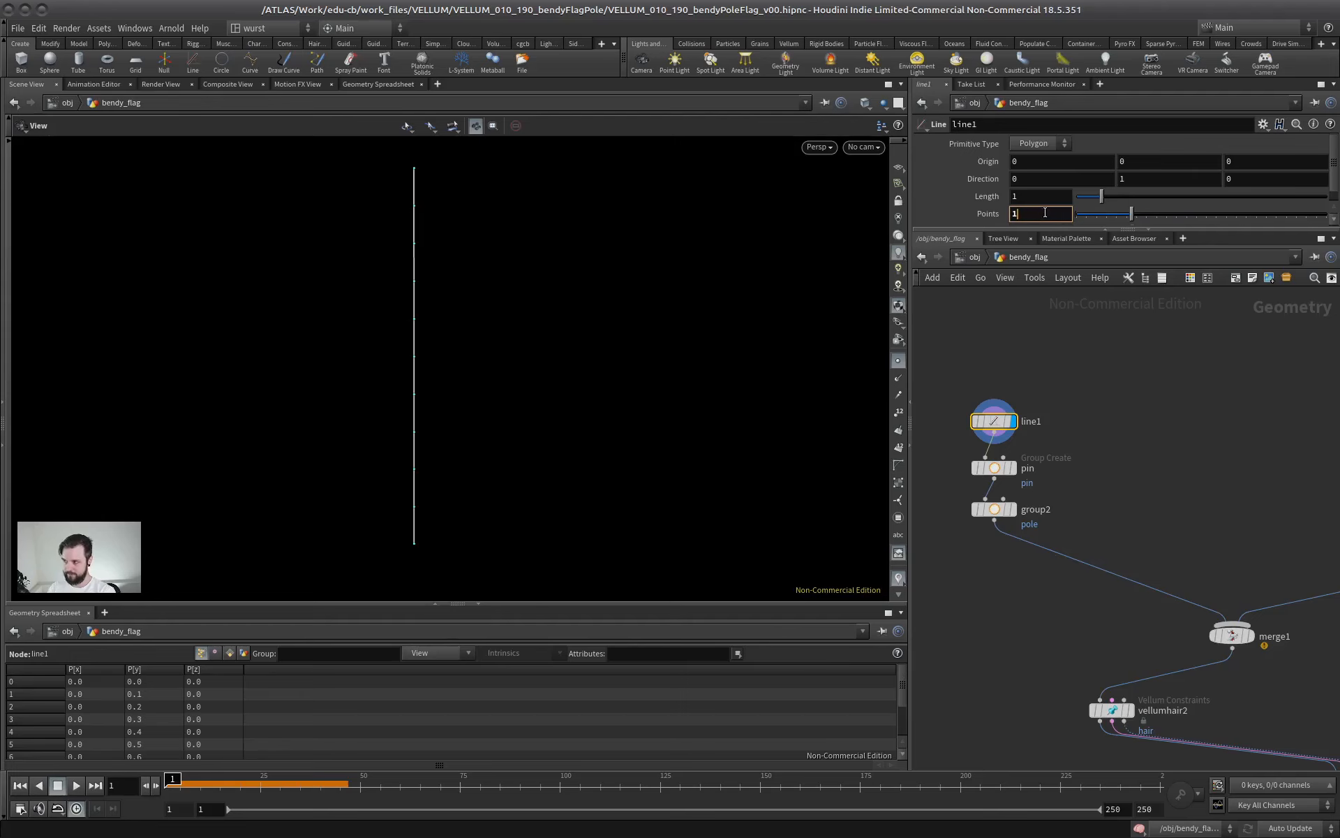
pyautogui.write('0')
pyautogui.press('Return')
# Display vellumstitch1 with point markers hidden and examine the stitch constraints along the flag's pole-side edge
pyautogui.moveTo(1120, 490); pyautogui.dragTo(998, 340, button='middle')
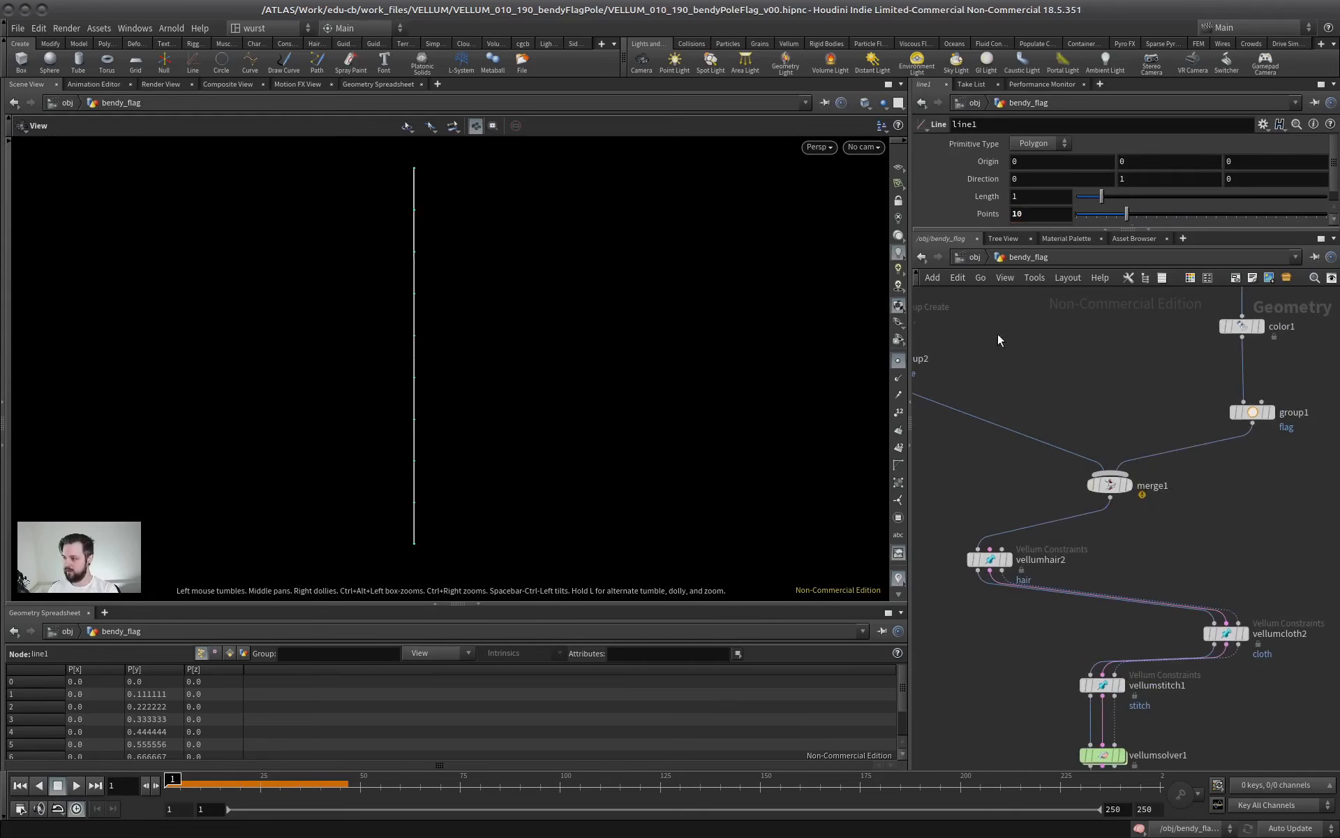
pyautogui.click(1121, 686)
pyautogui.moveTo(439, 342); pyautogui.dragTo(676, 221, button='right')
pyautogui.moveTo(515, 203); pyautogui.dragTo(520, 530, button='middle')
pyautogui.moveTo(520, 530); pyautogui.dragTo(586, 502, button='right')
pyautogui.moveTo(586, 503); pyautogui.dragTo(467, 389, button='middle')
pyautogui.moveTo(467, 389); pyautogui.dragTo(694, 330, button='right')
pyautogui.click(900, 363)
pyautogui.moveTo(488, 384); pyautogui.dragTo(419, 398, button='right')
pyautogui.moveTo(434, 260); pyautogui.dragTo(489, 343, button='middle')
pyautogui.moveTo(489, 342); pyautogui.dragTo(614, 473, button='right')
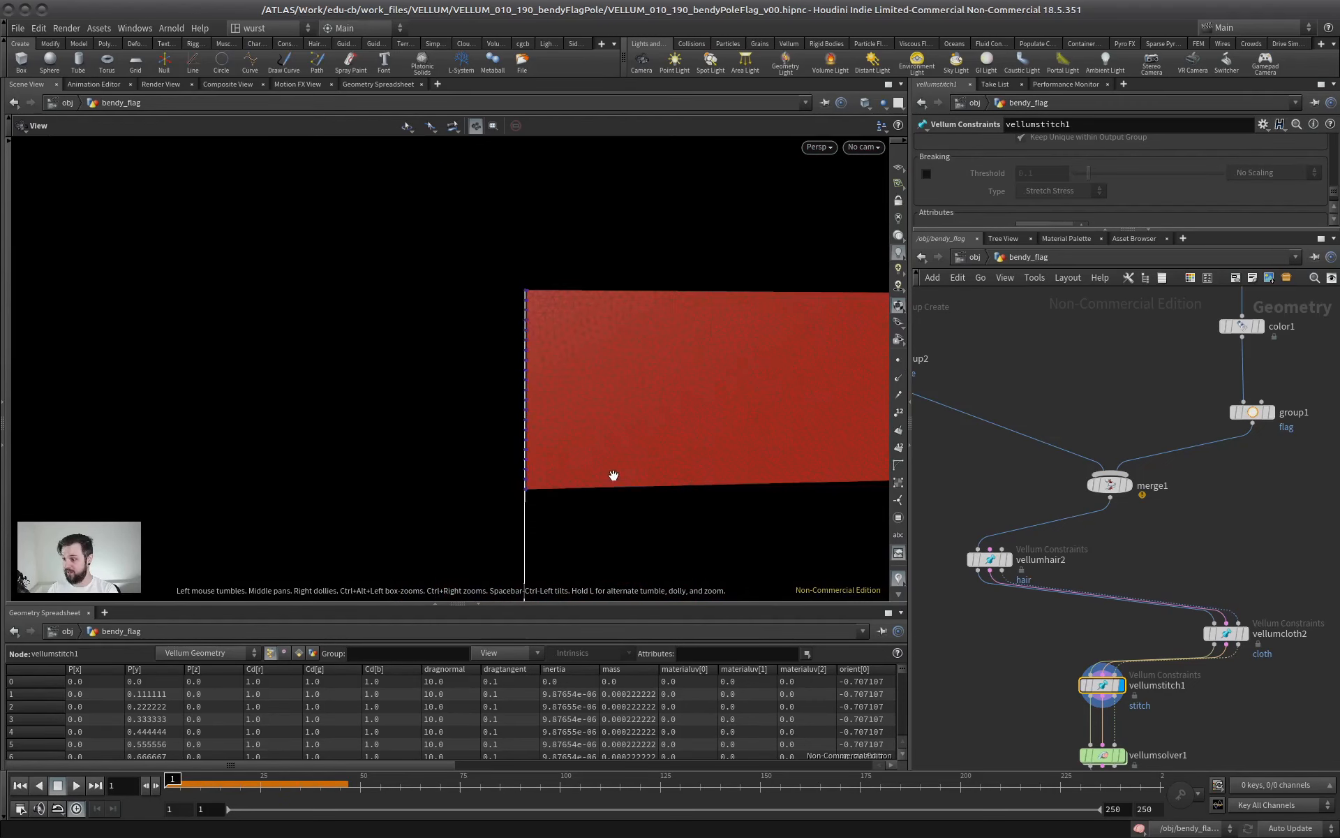
pyautogui.moveTo(613, 472); pyautogui.dragTo(537, 326, button='middle')
# Display vellumsolver1 with point markers hidden, play the simulation and return to the first frame
pyautogui.moveTo(1077, 582); pyautogui.dragTo(1077, 394, button='middle')
pyautogui.click(1087, 574)
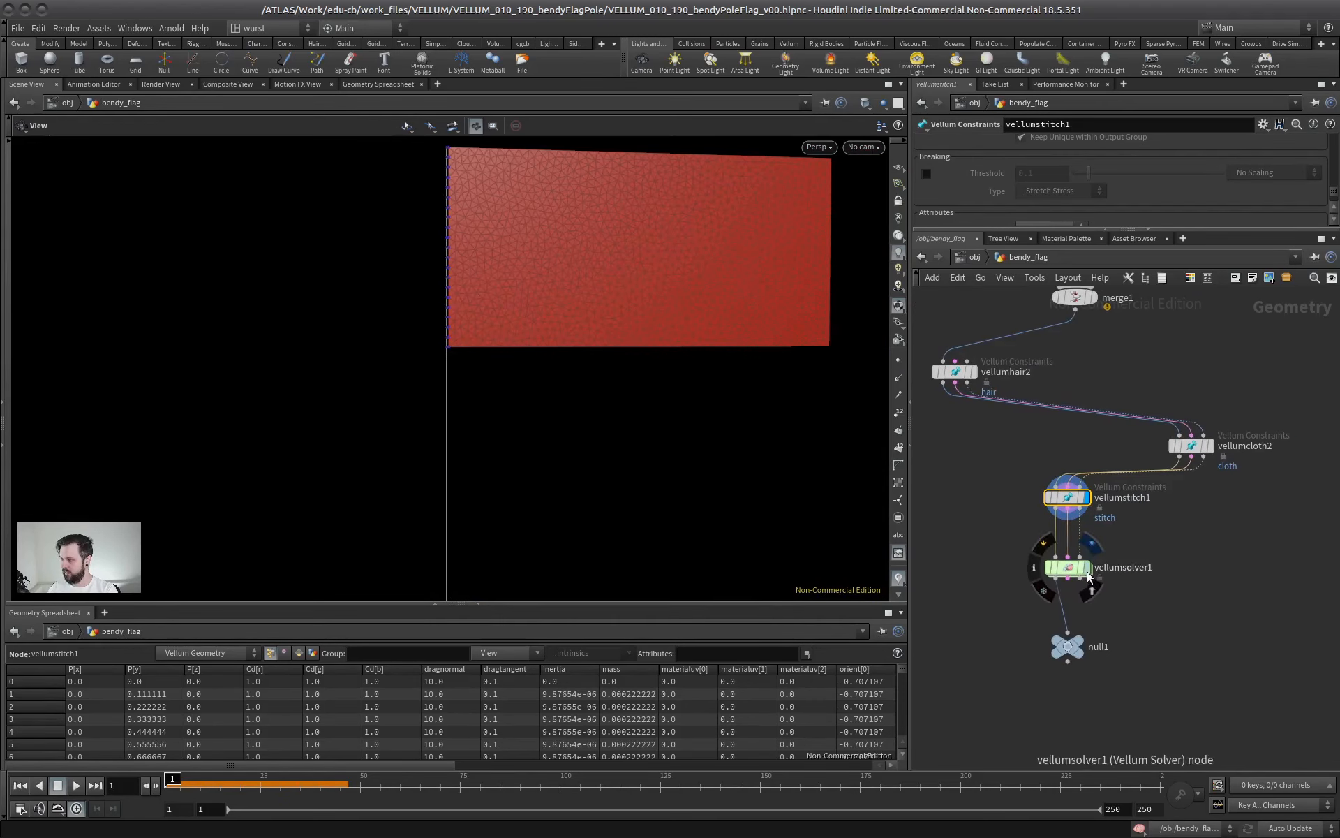
pyautogui.click(897, 364)
pyautogui.moveTo(683, 387); pyautogui.dragTo(544, 397, button='right')
pyautogui.moveTo(593, 426); pyautogui.dragTo(505, 403, button='middle')
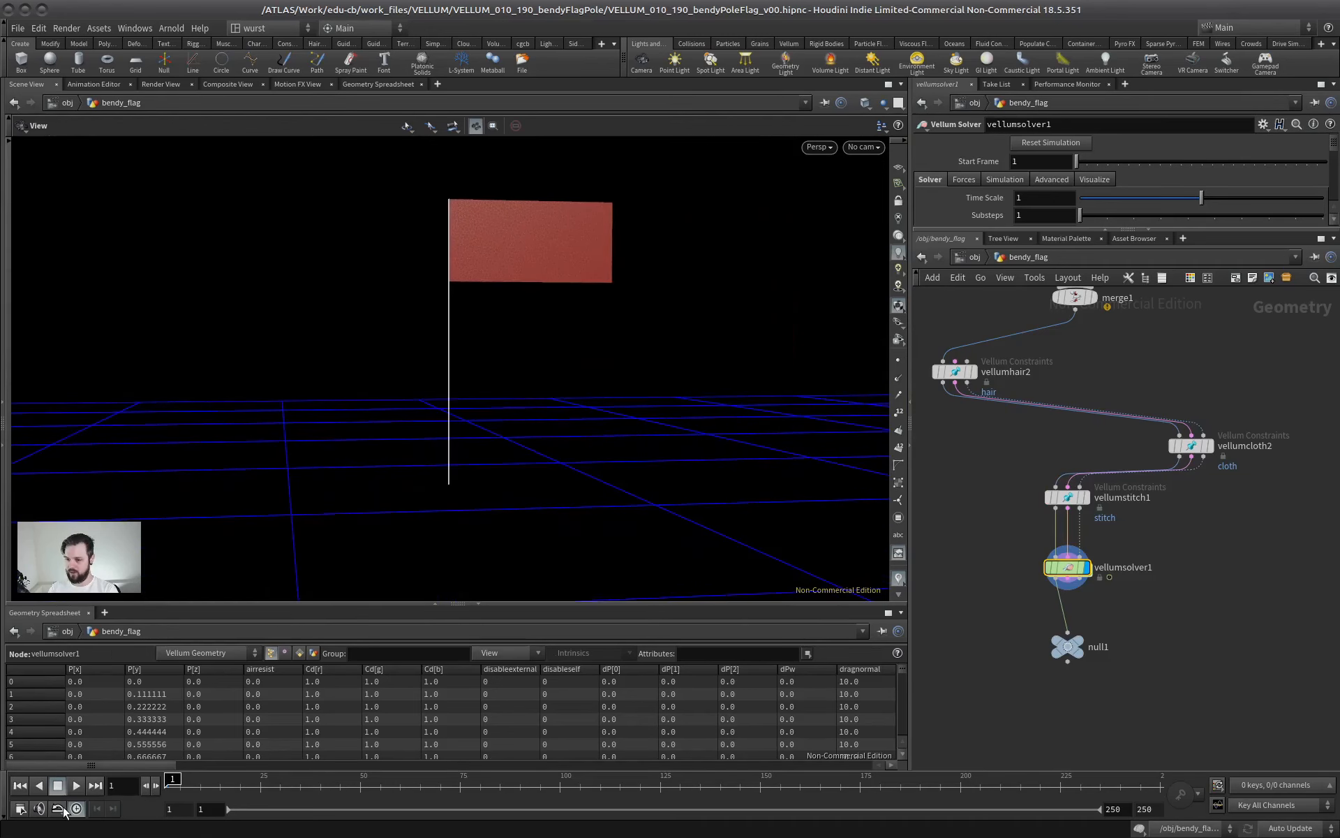
pyautogui.click(76, 785)
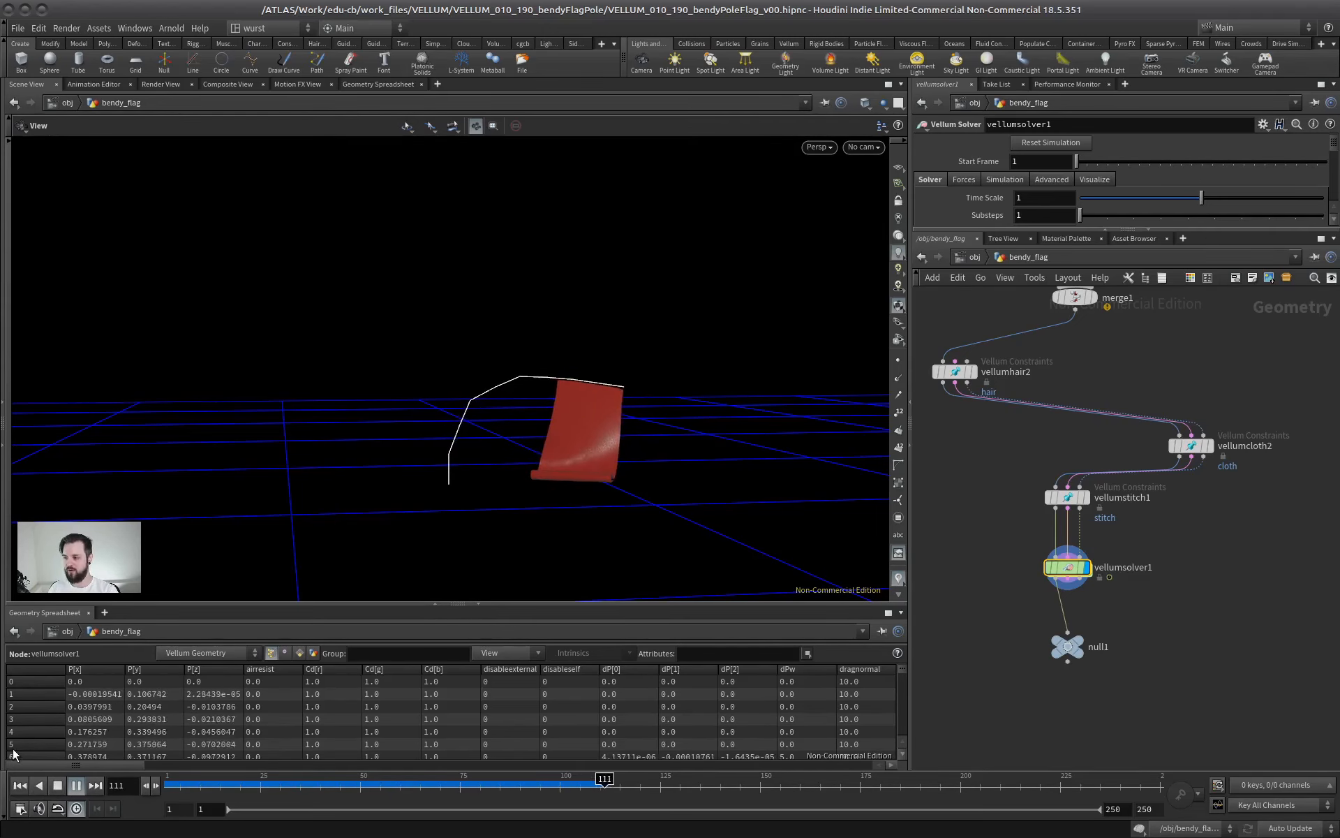
pyautogui.click(18, 790)
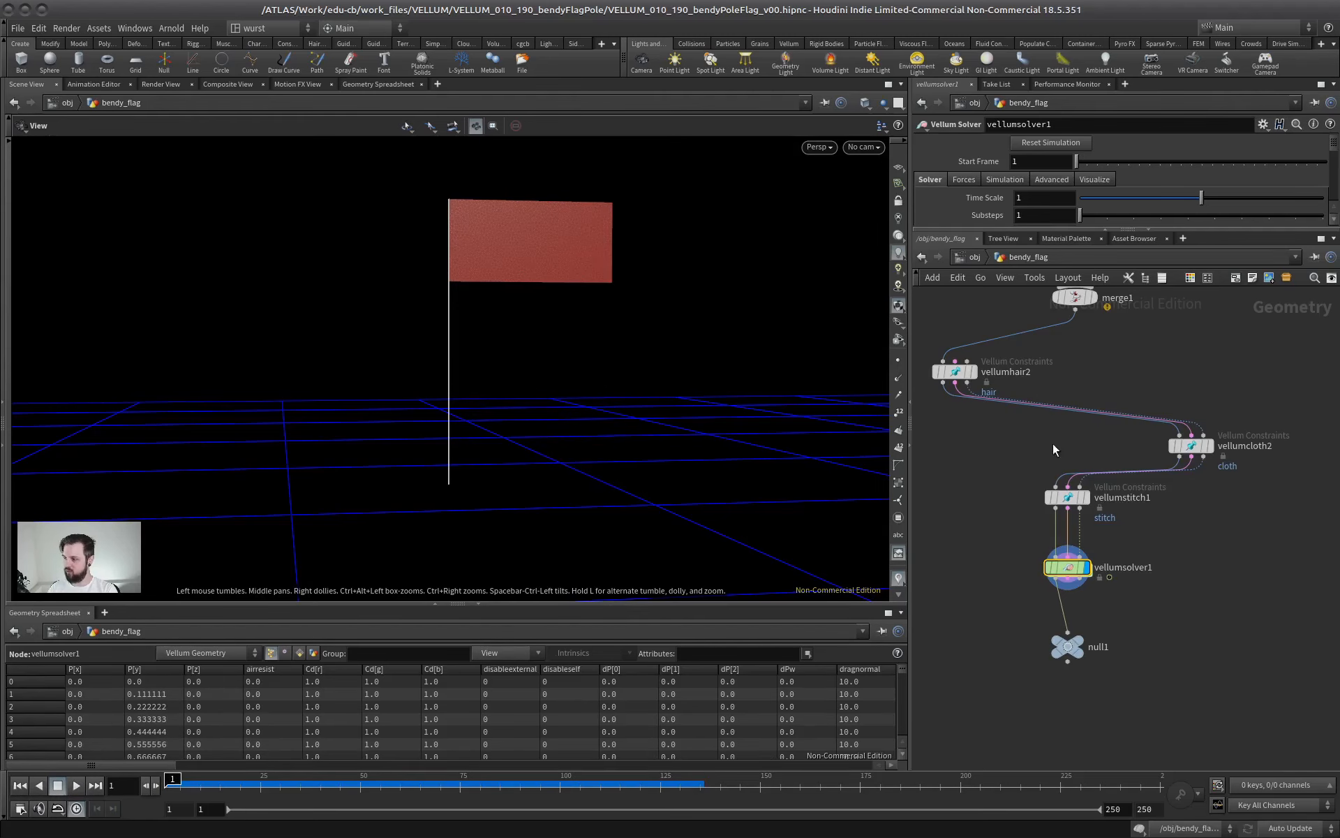
# Set the number of points on the line1 pole to 20
pyautogui.moveTo(955, 312); pyautogui.dragTo(1168, 637, button='middle')
pyautogui.click(1051, 409)
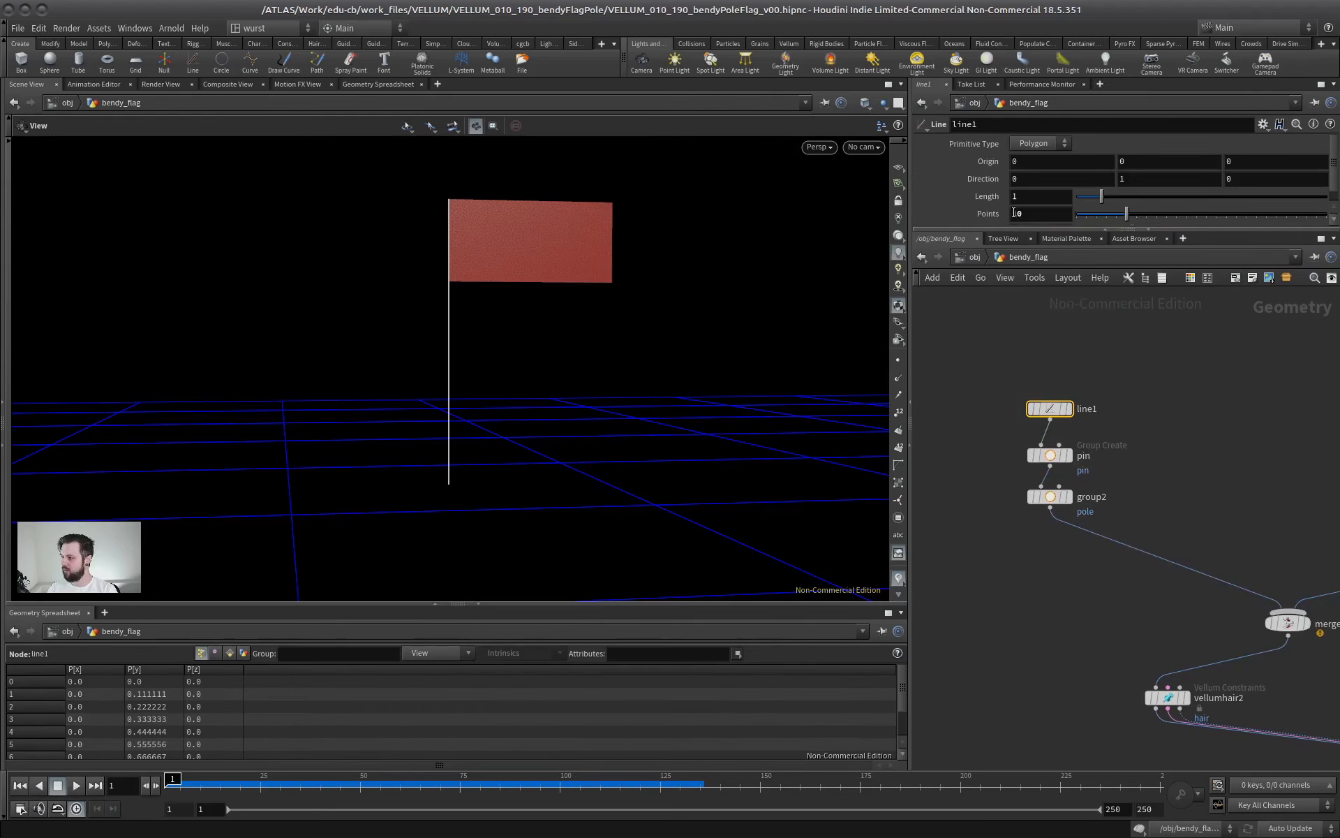
pyautogui.moveTo(1082, 574); pyautogui.dragTo(964, 172, button='middle')
# Select vellumsolver1, play the simulation with the resampled pole and return to the first frame
pyautogui.click(1165, 492)
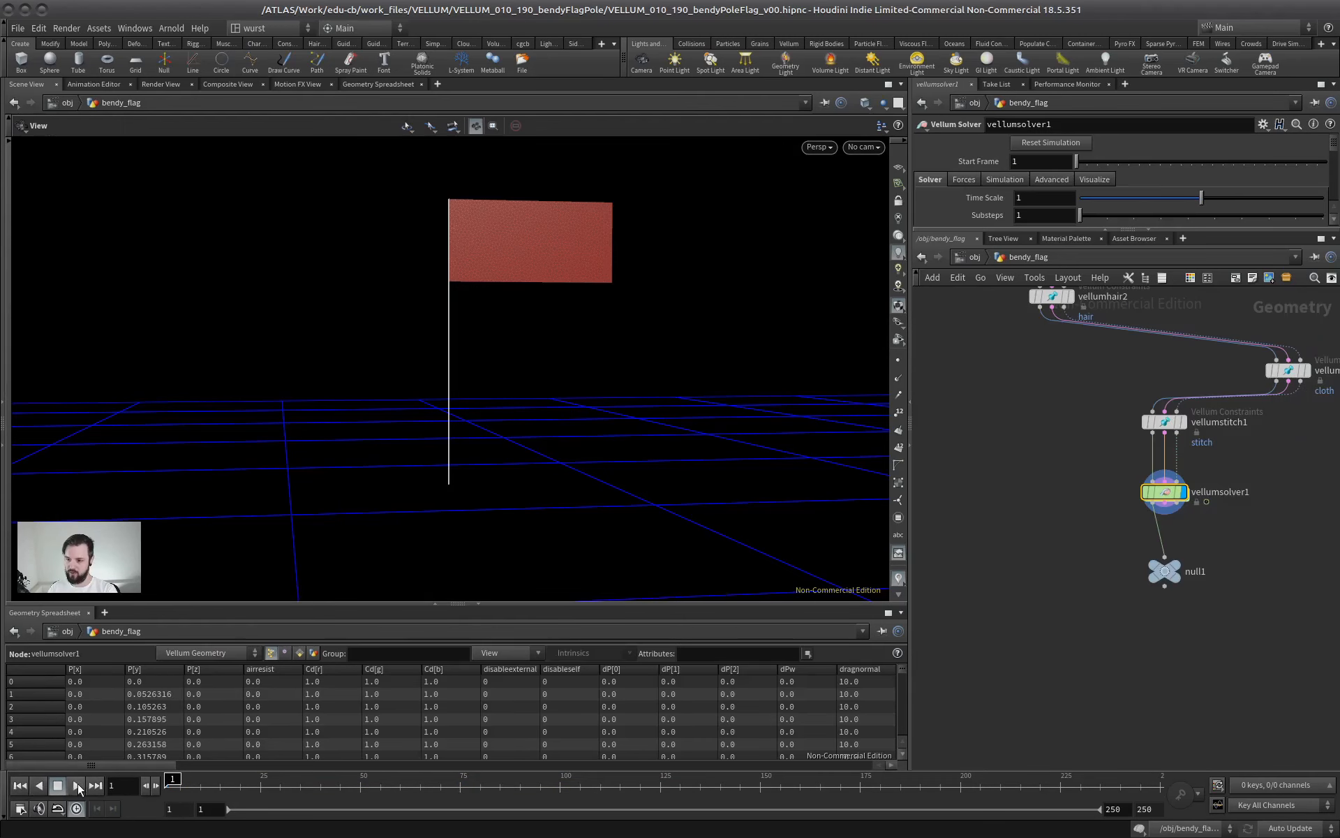
pyautogui.click(77, 785)
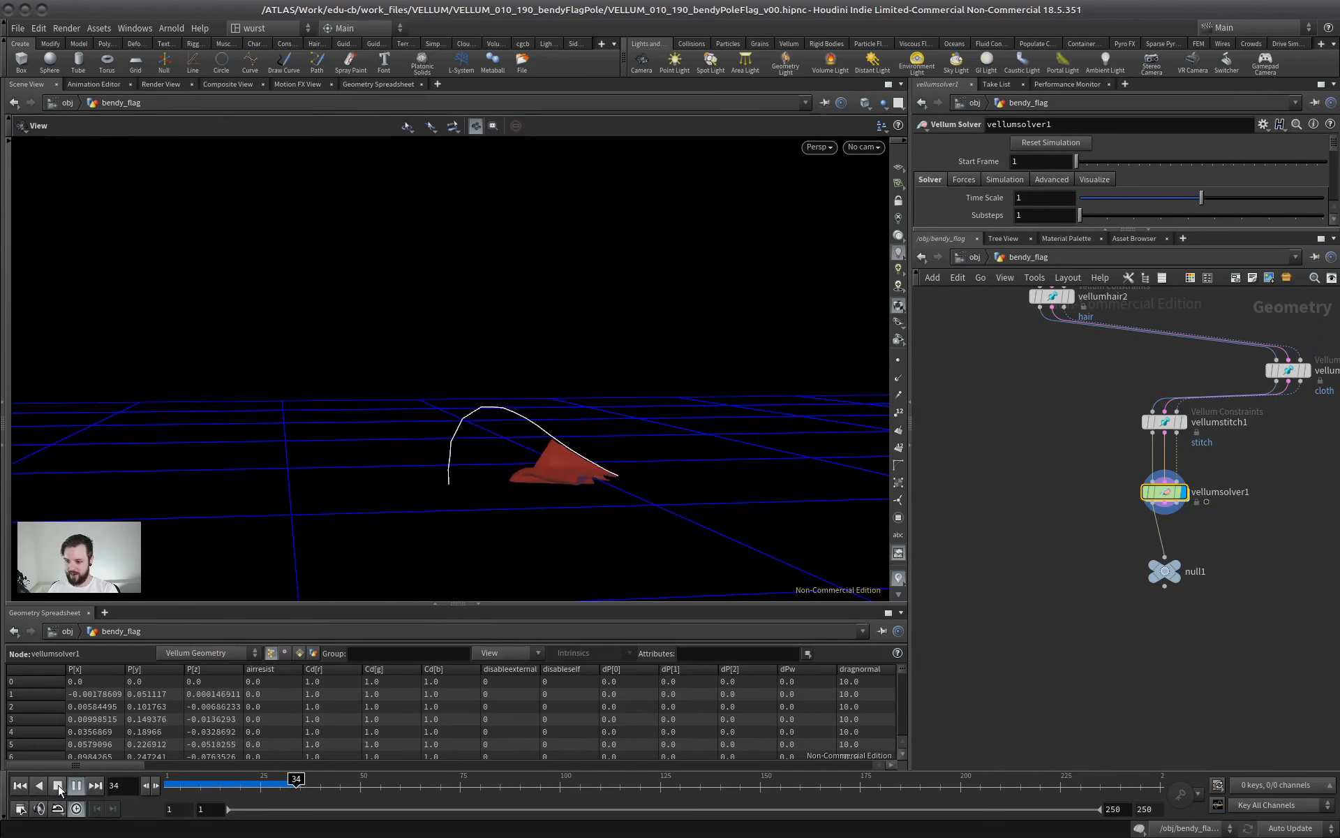
pyautogui.click(57, 785)
pyautogui.click(20, 786)
# Set vellumsolver1's substeps to 5, play the simulation and return to the first frame
pyautogui.moveTo(1099, 526); pyautogui.dragTo(1026, 607, button='middle')
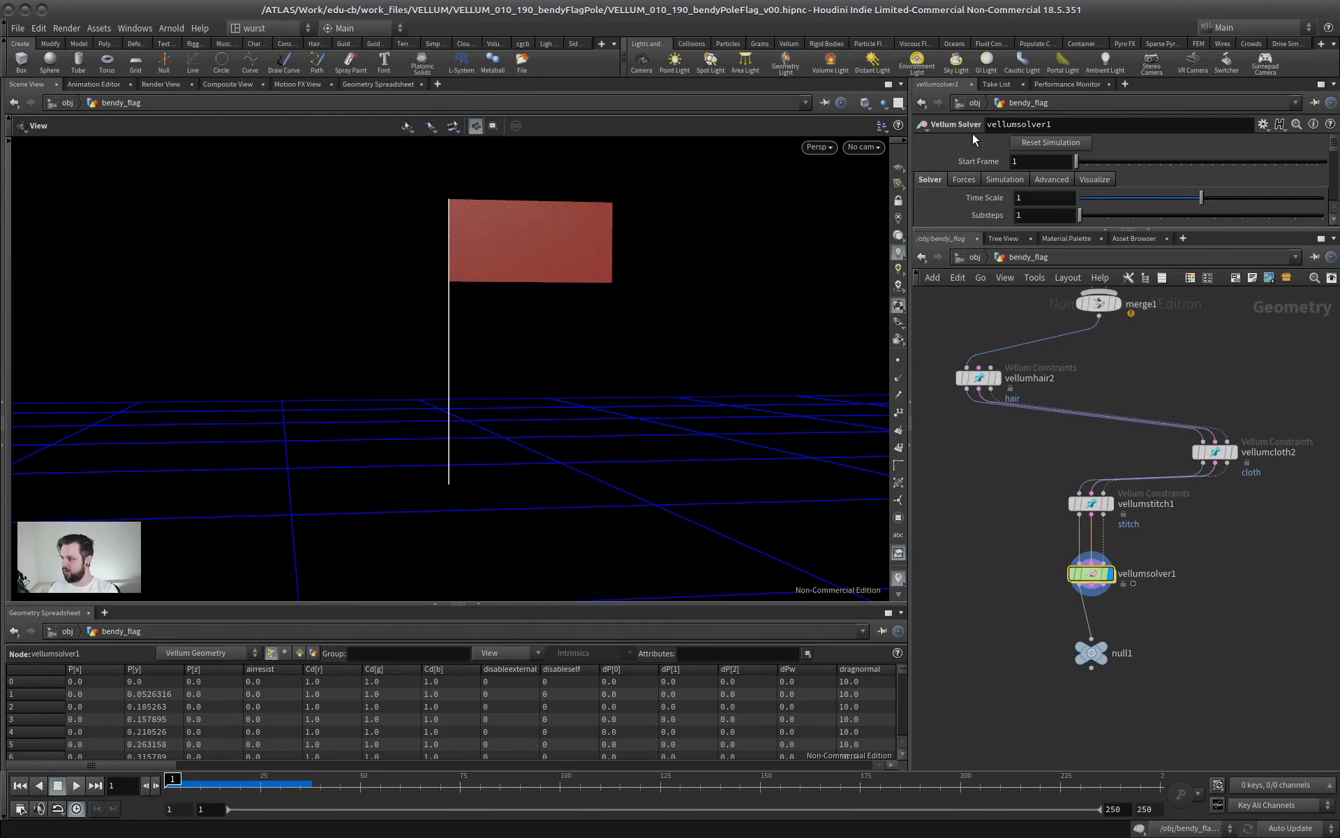
pyautogui.moveTo(998, 231); pyautogui.dragTo(999, 331)
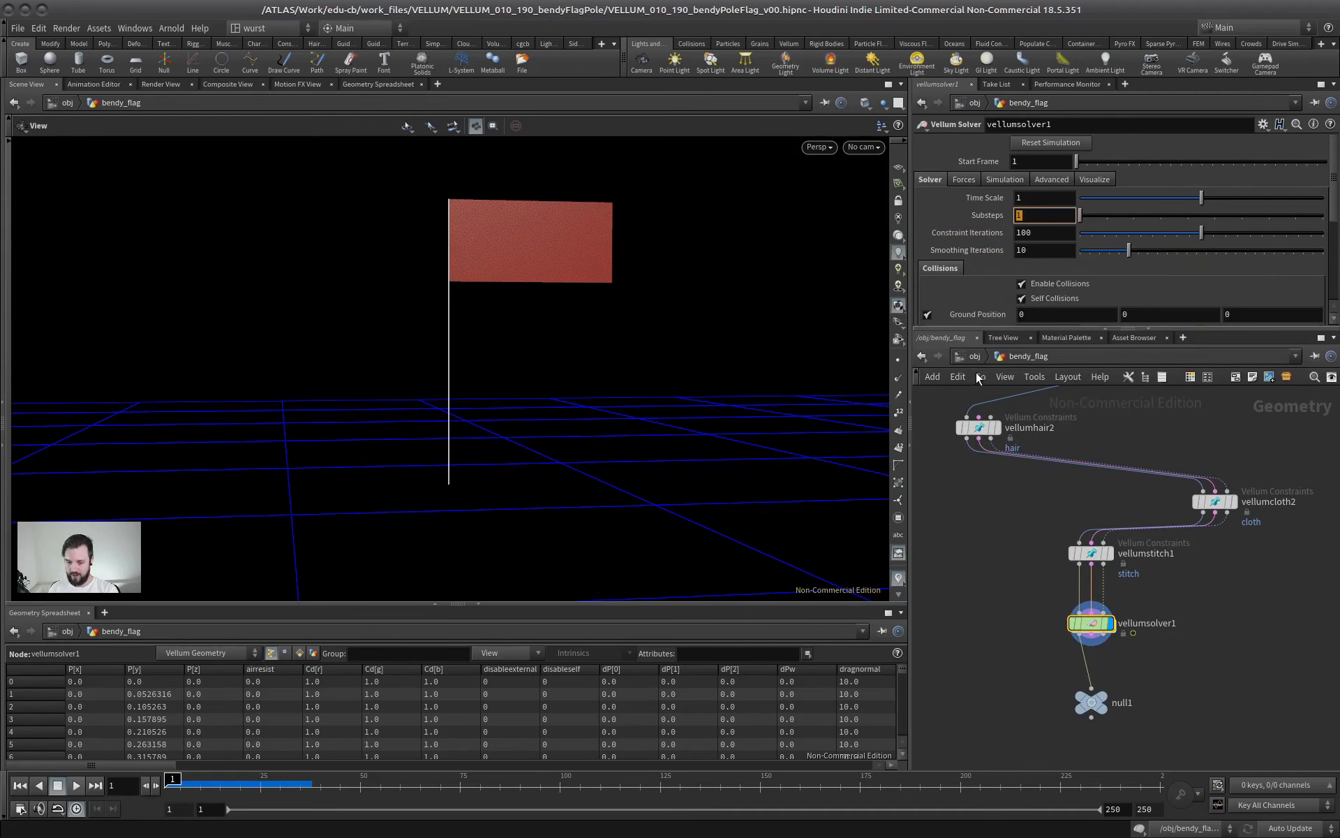
pyautogui.write('5')
pyautogui.press('Return')
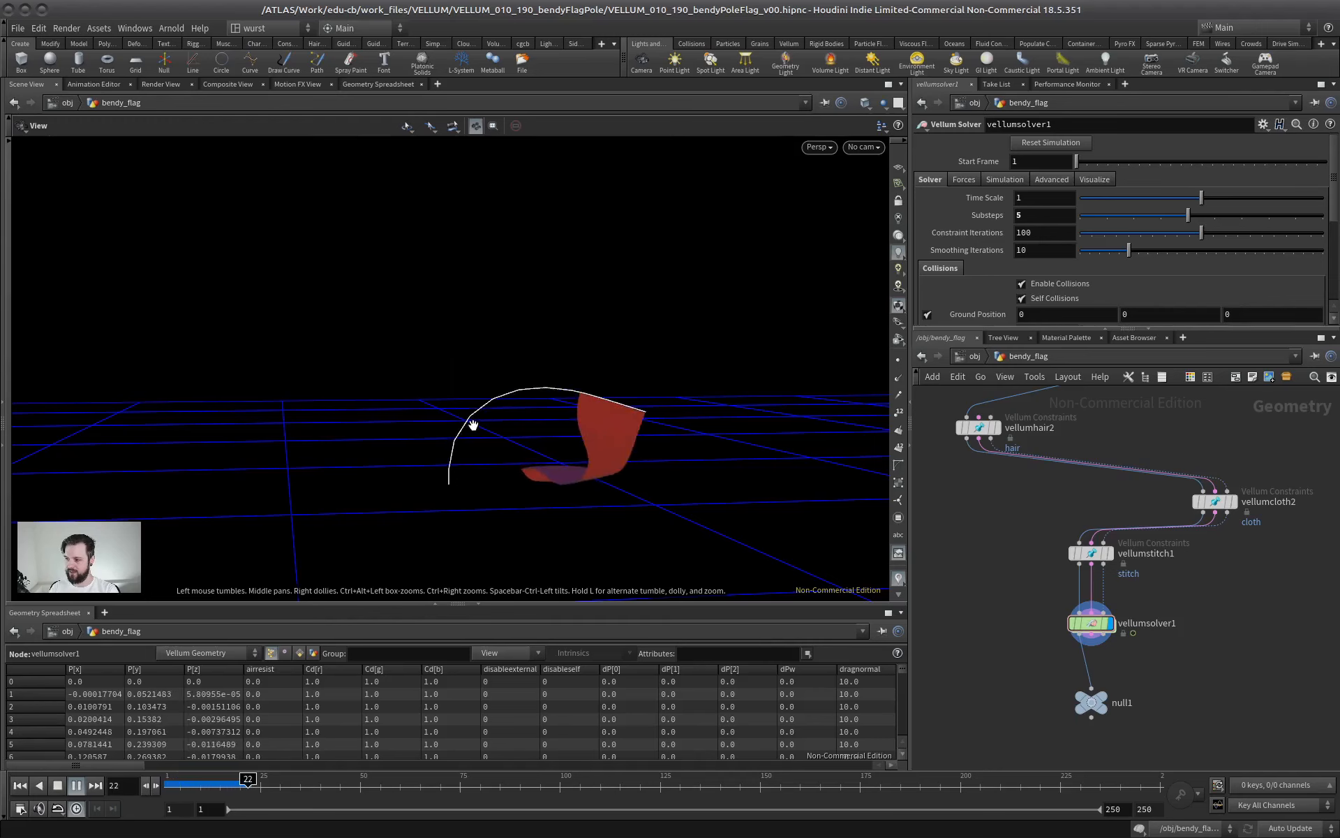
pyautogui.click(57, 785)
pyautogui.click(20, 785)
# Set vellumhair2's bend stiffness to 100000 with a multiplier of 1e+10, then test the simulation and rewind it
pyautogui.moveTo(965, 389); pyautogui.dragTo(978, 471, button='middle')
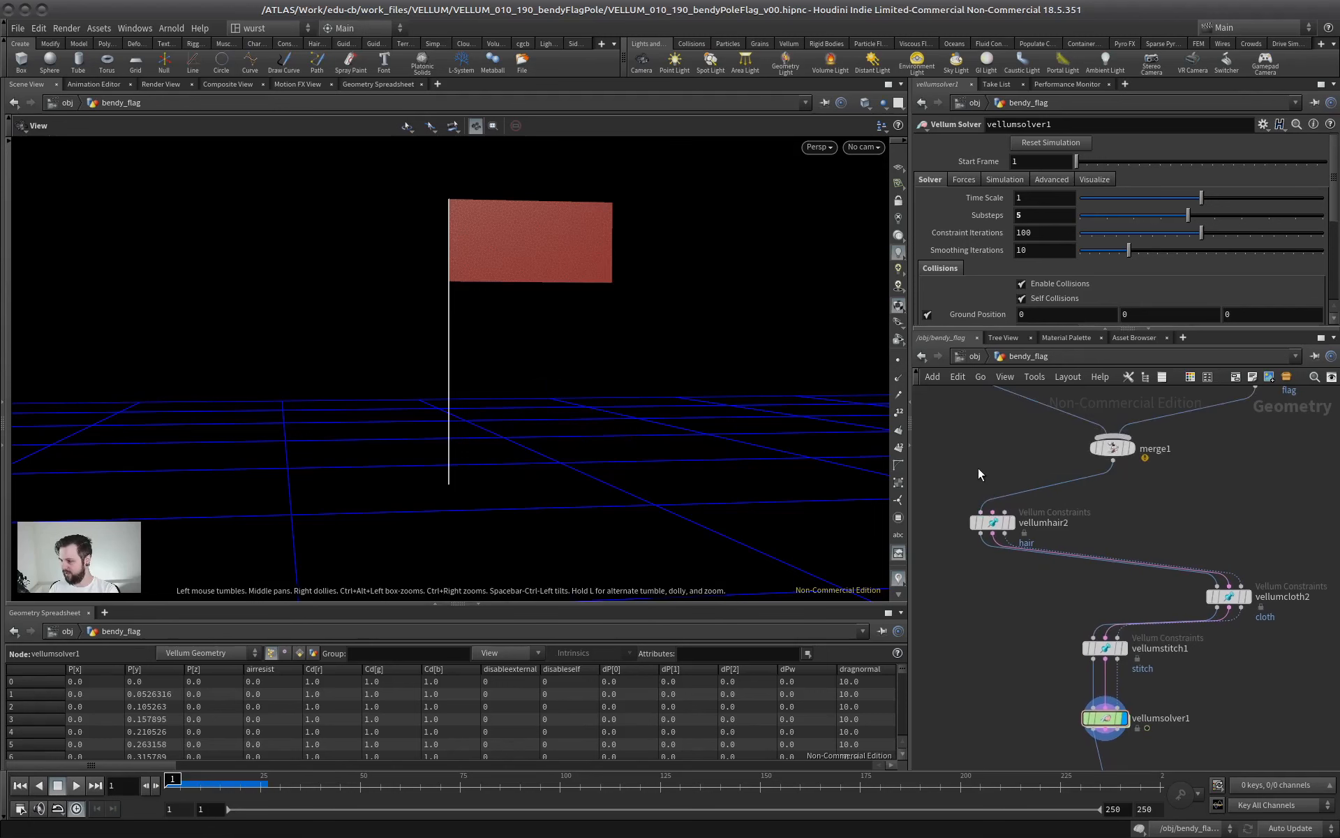
pyautogui.click(992, 522)
pyautogui.moveTo(1040, 329); pyautogui.dragTo(1031, 545)
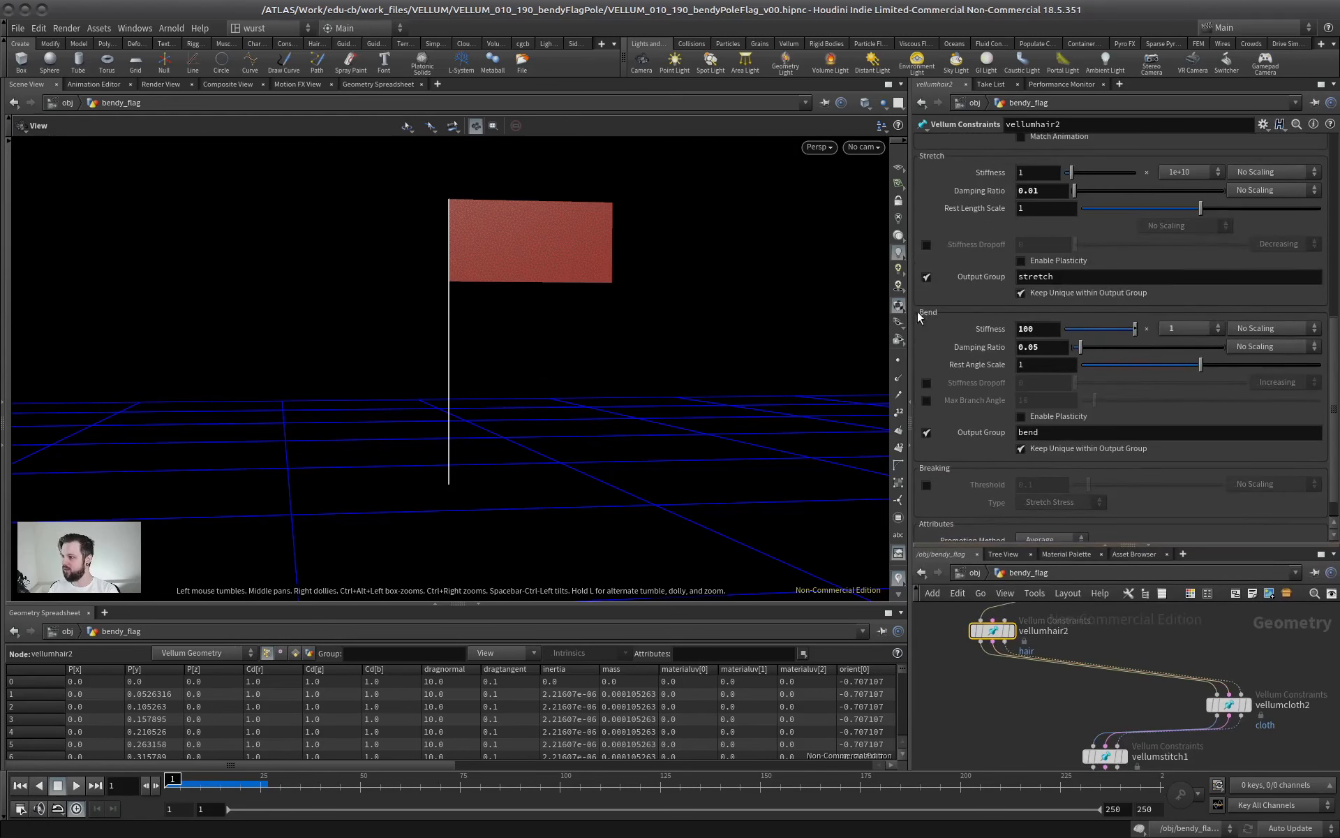
pyautogui.click(1163, 328)
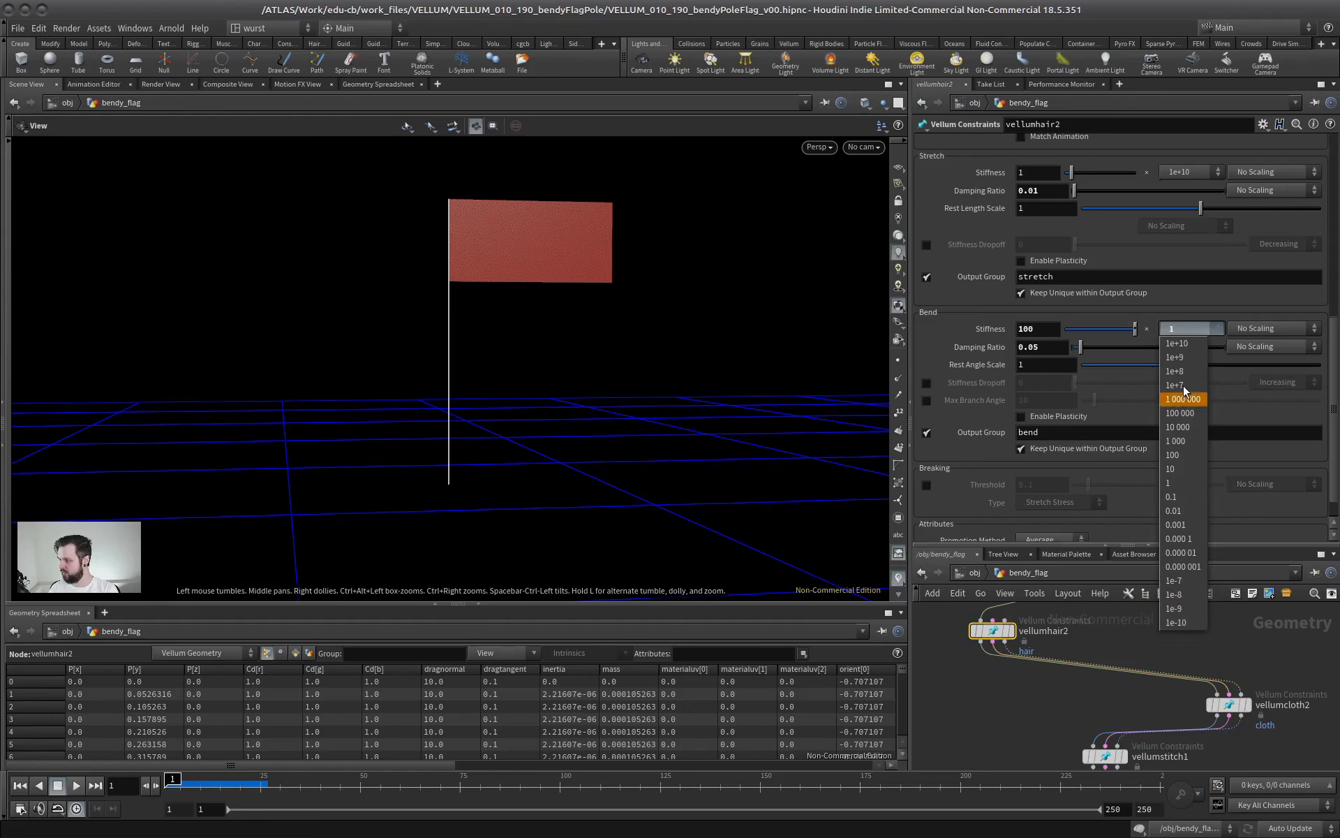
pyautogui.click(1177, 343)
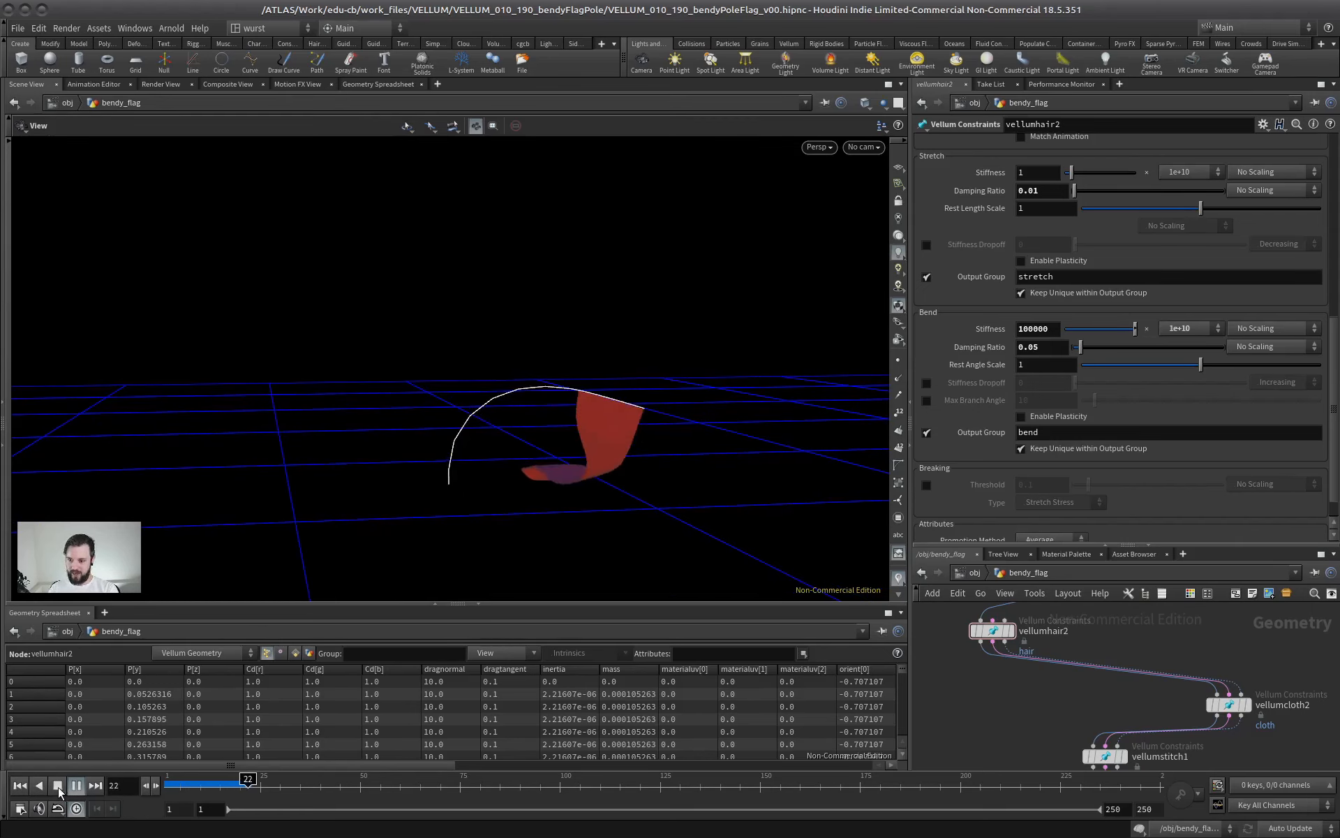
pyautogui.click(19, 785)
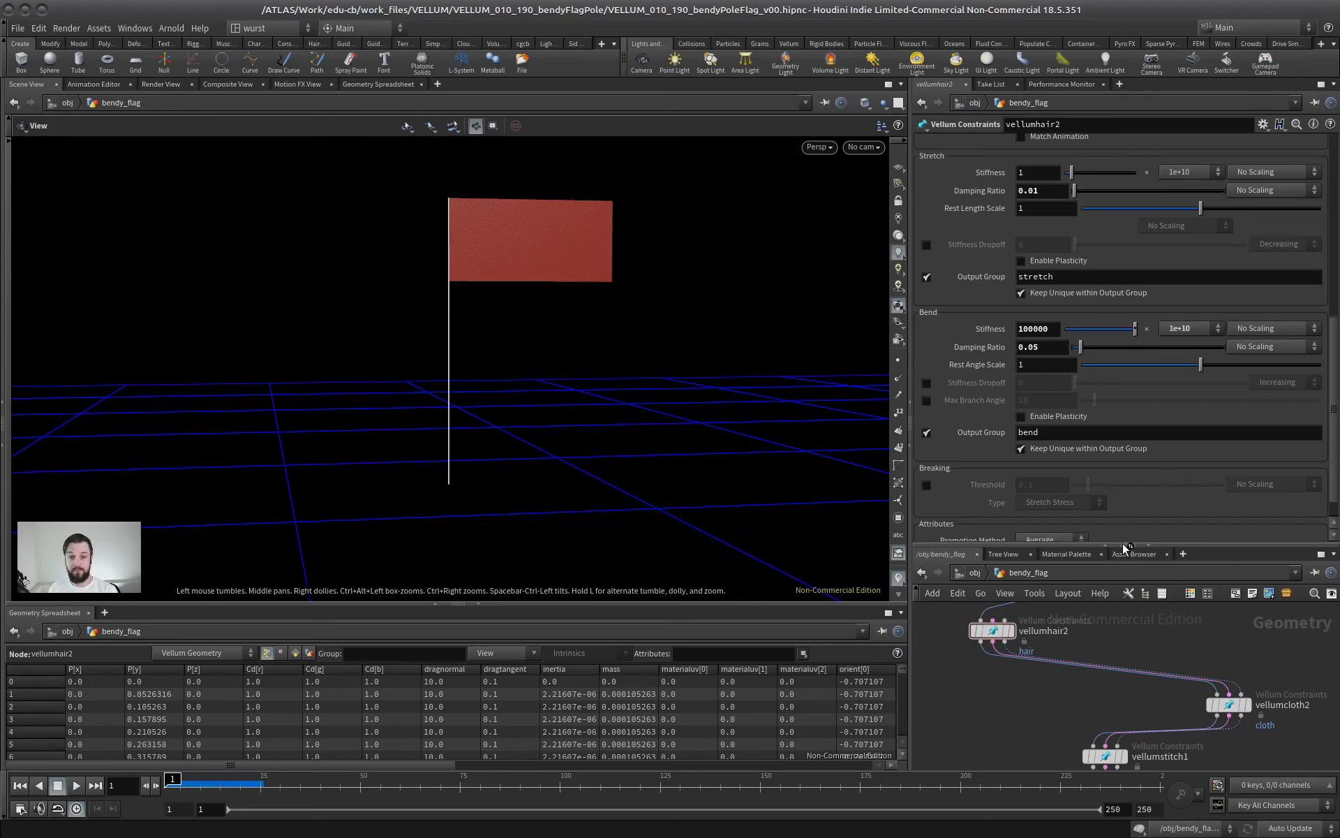
# Set the density of the pole's vellumhair2 constraint to 0.1
pyautogui.moveTo(1124, 542); pyautogui.dragTo(1127, 336)
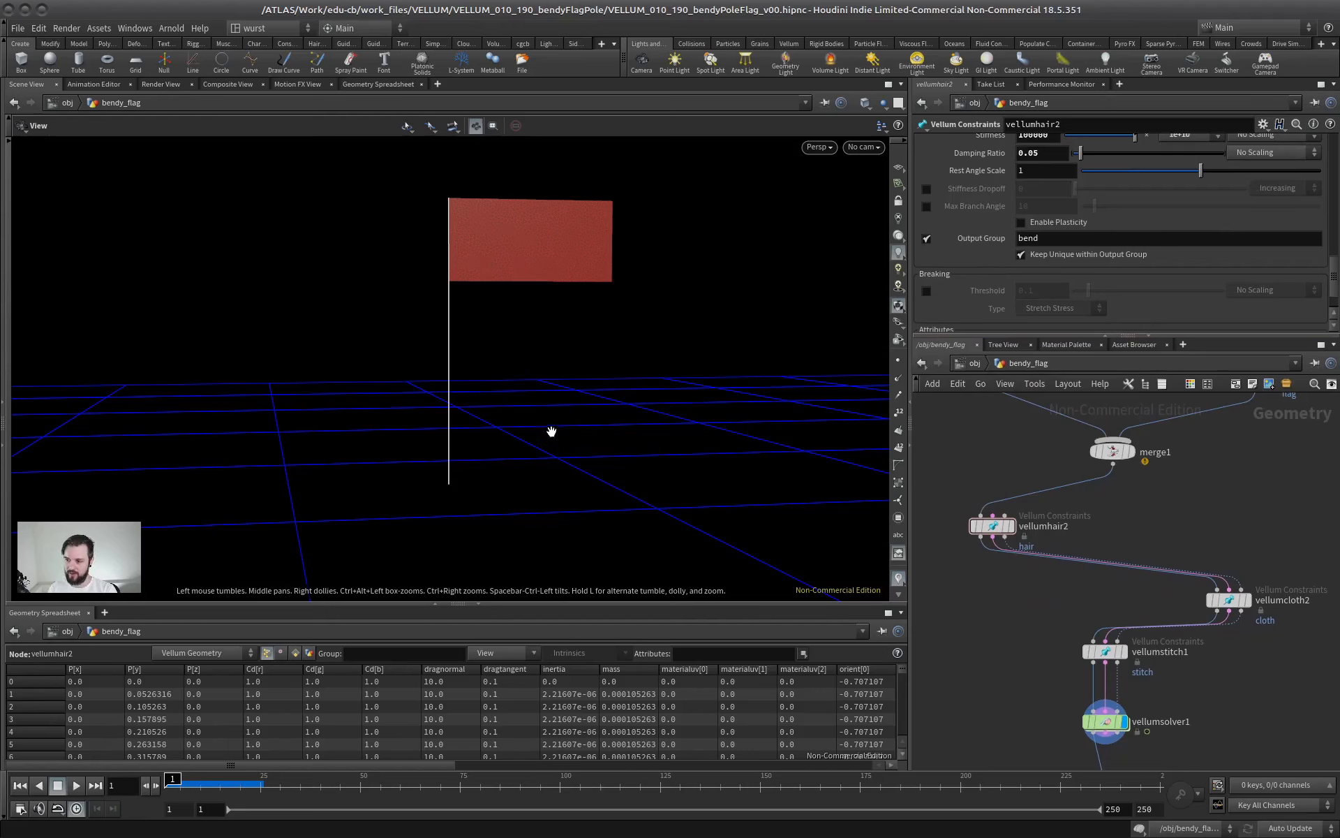
pyautogui.moveTo(1067, 488); pyautogui.dragTo(1016, 589, button='middle')
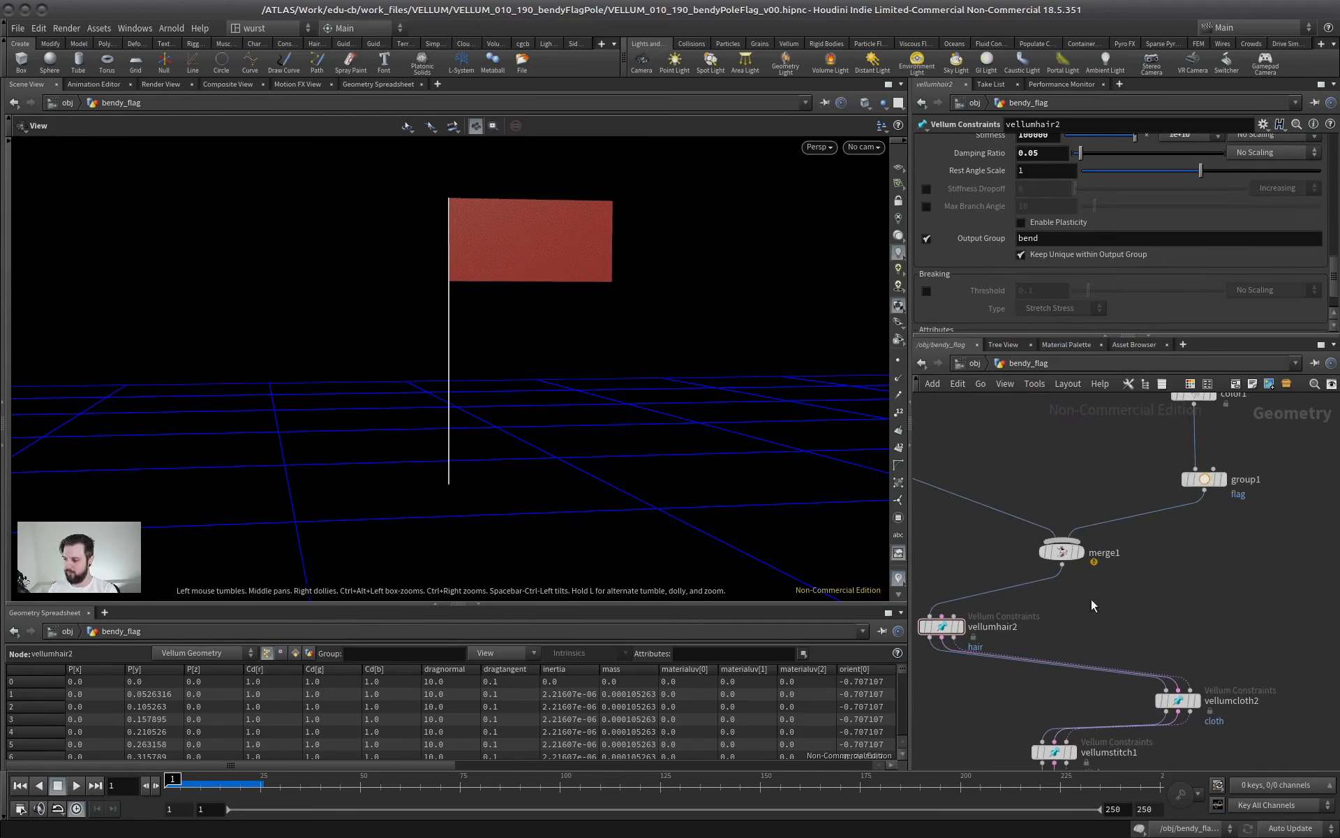
pyautogui.moveTo(1092, 606); pyautogui.dragTo(1151, 558, button='middle')
pyautogui.moveTo(1333, 275); pyautogui.dragTo(1329, 145)
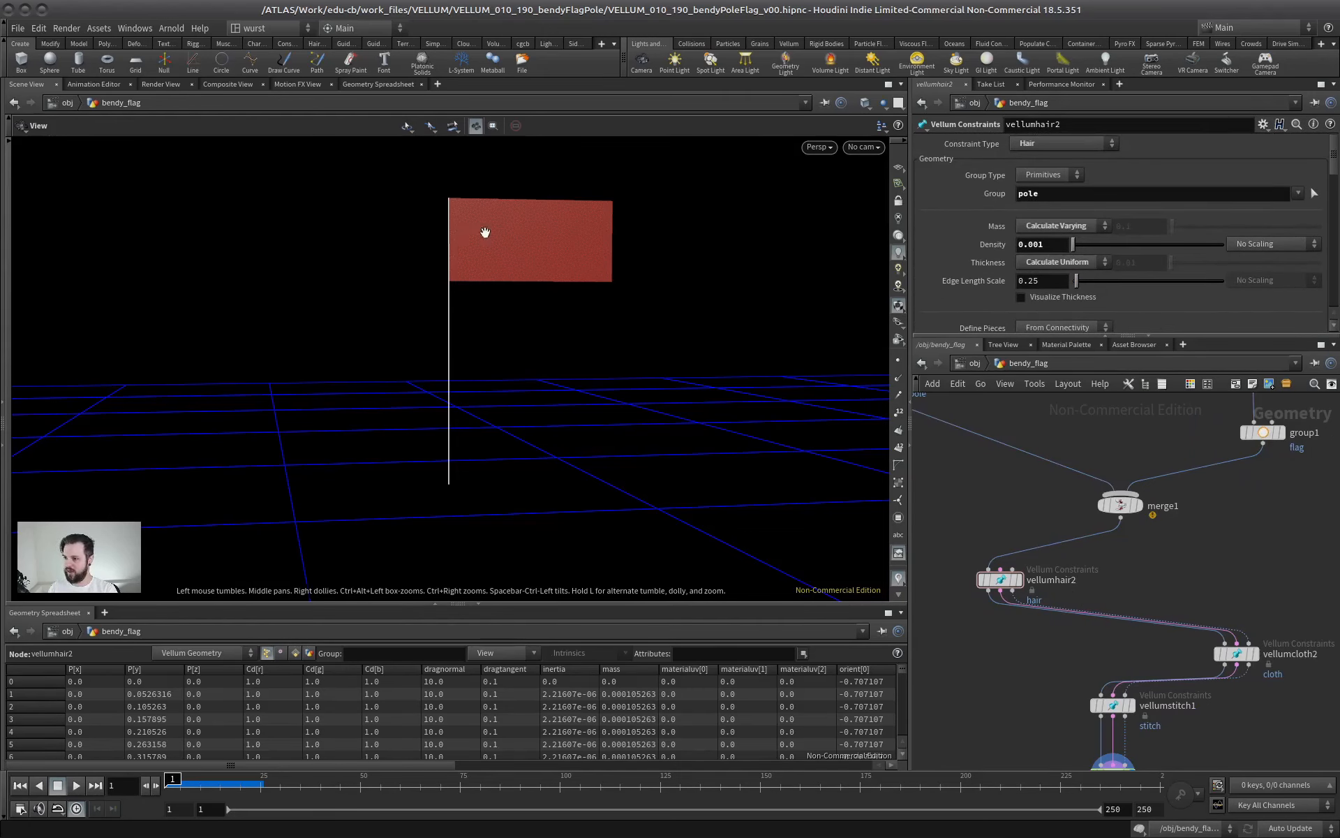
pyautogui.moveTo(1165, 556); pyautogui.dragTo(1132, 520, button='middle')
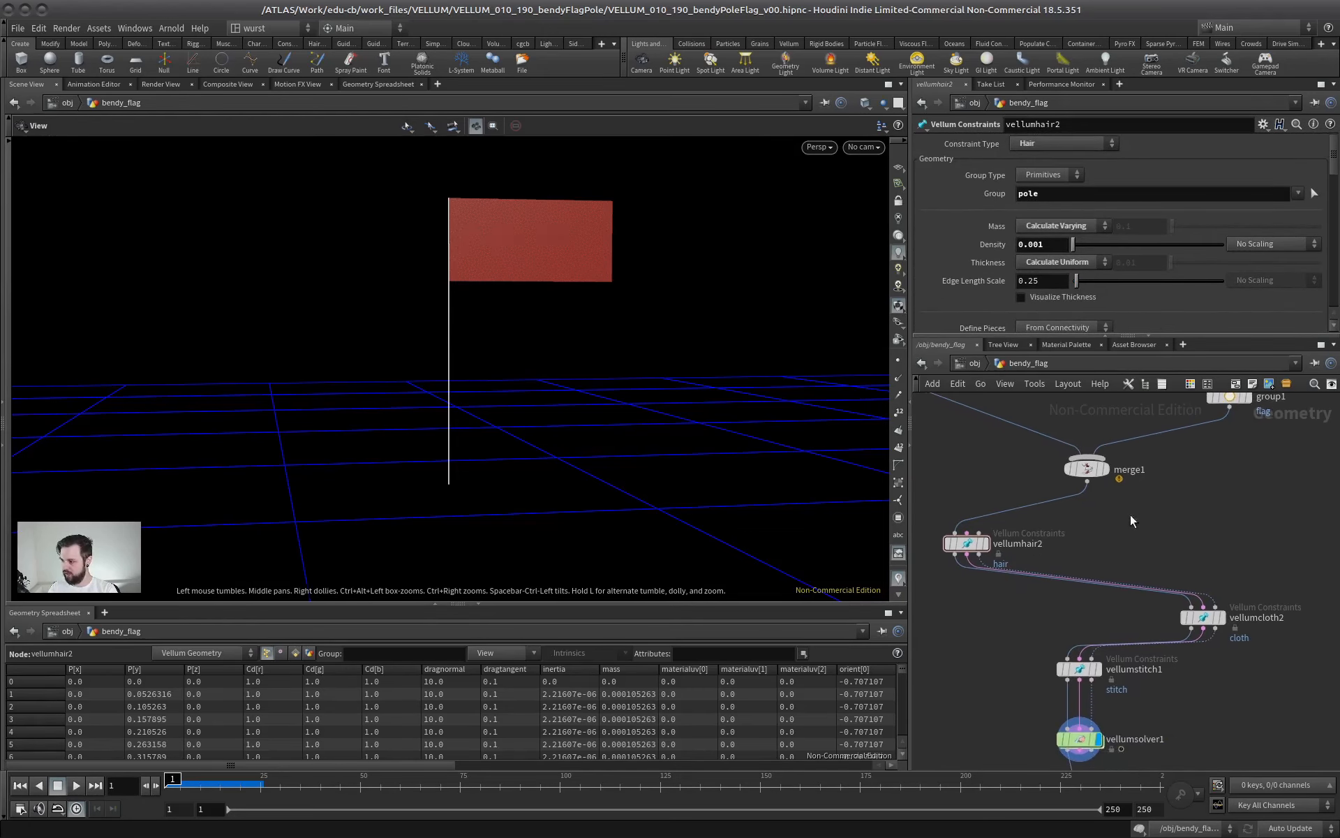
pyautogui.moveTo(1065, 475)
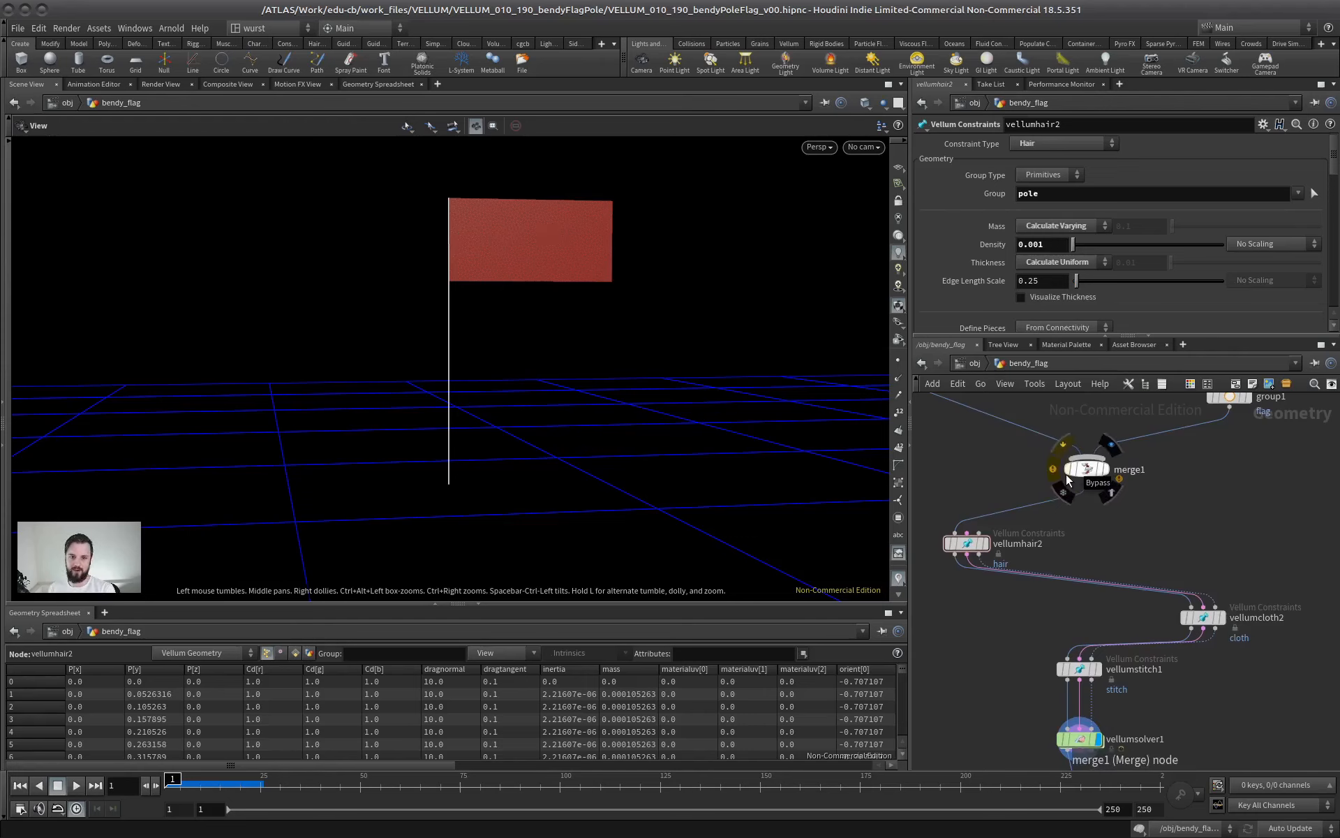
pyautogui.click(967, 543)
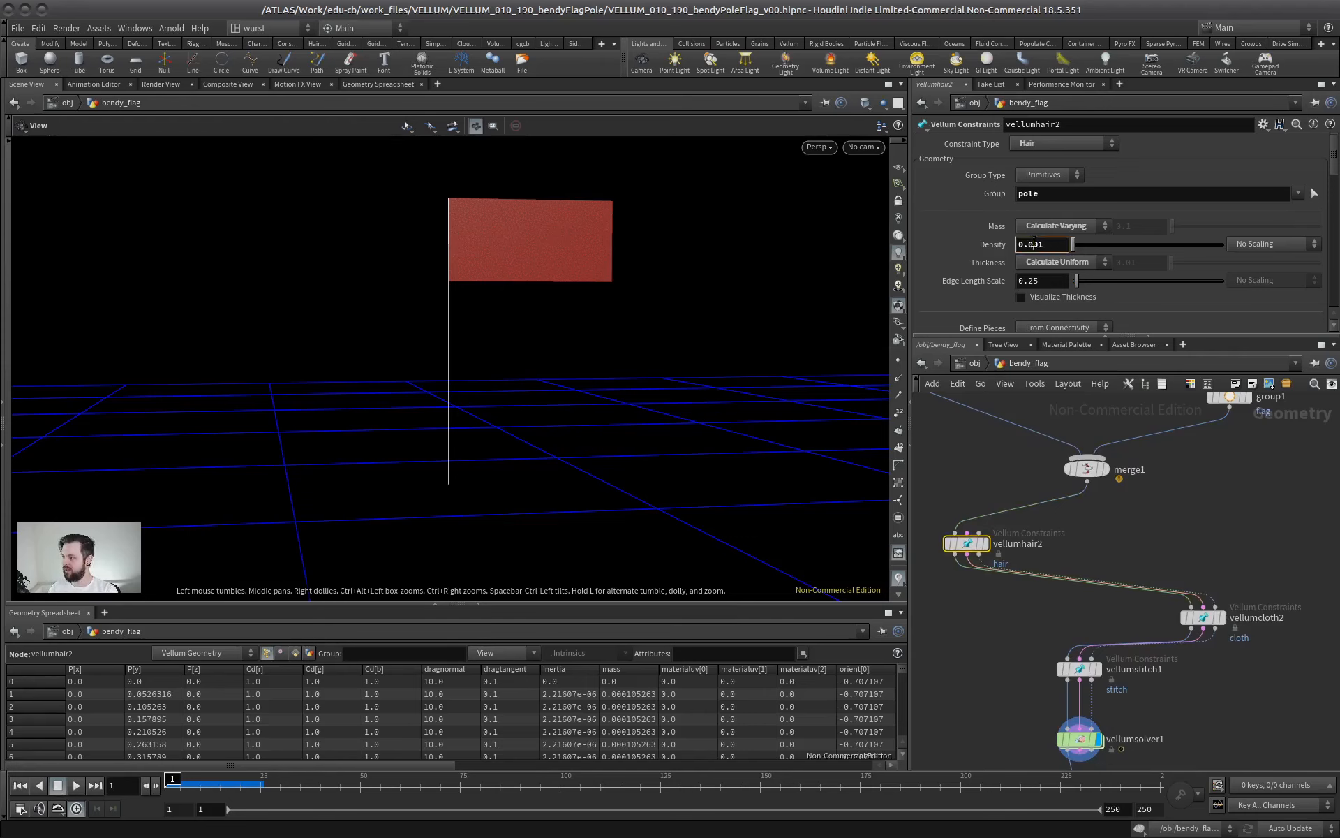
pyautogui.press('Delete')
pyautogui.press('BackSpace')
pyautogui.press('Return')
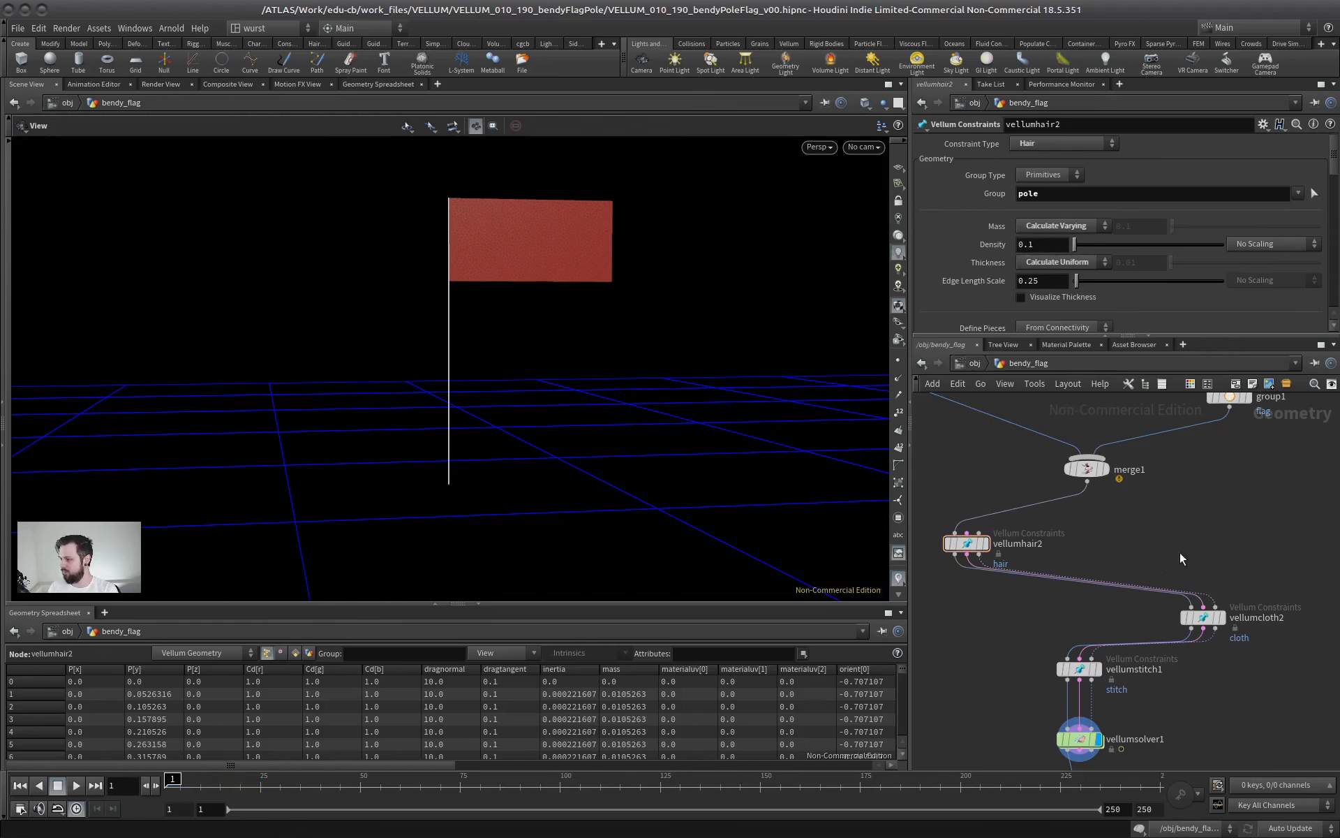
# Select the flag's vellumcloth2 constraint and set its density to 0.001
pyautogui.moveTo(1180, 552); pyautogui.dragTo(1165, 506, button='middle')
pyautogui.press('Down')
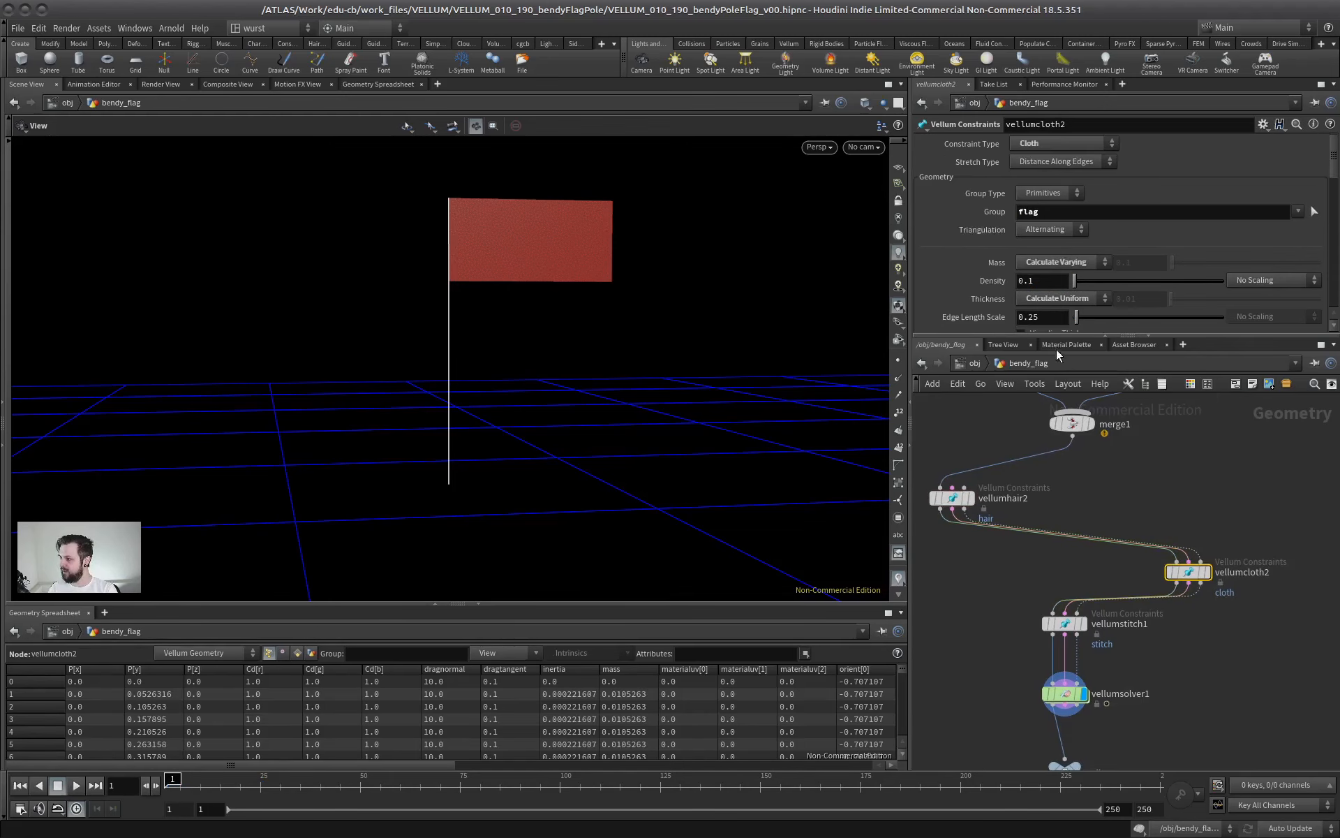
pyautogui.moveTo(1063, 335); pyautogui.dragTo(1064, 414)
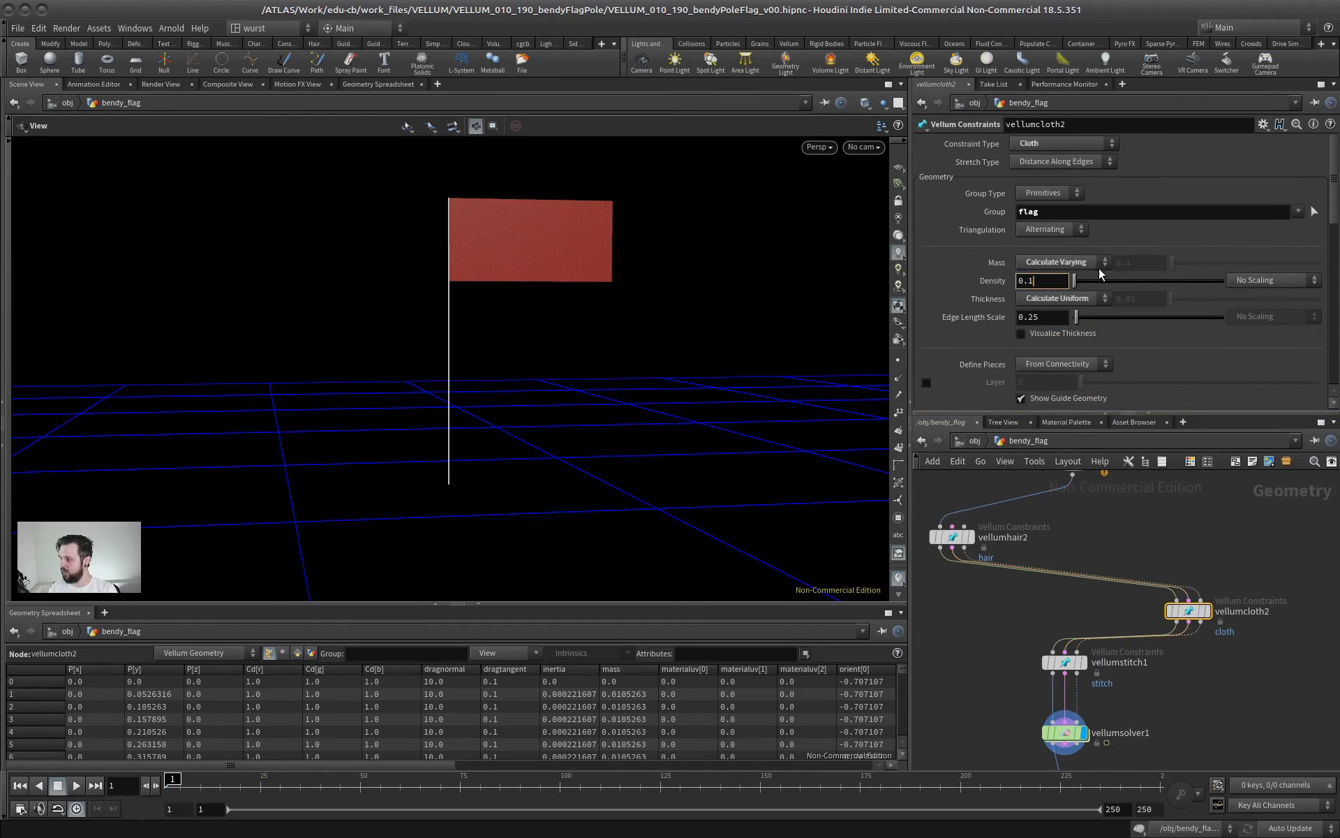
pyautogui.press('BackSpace')
pyautogui.write('001')
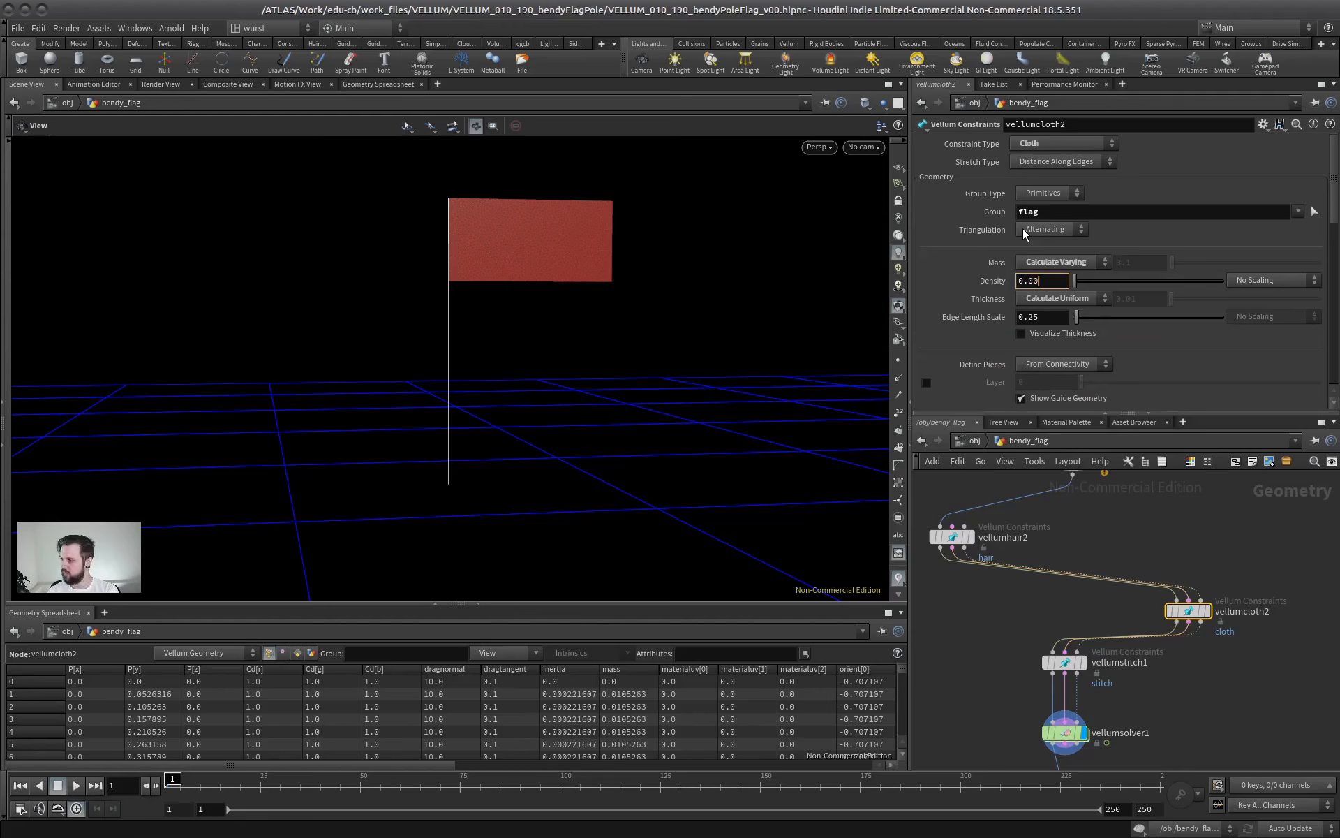
pyautogui.press('Return')
# Play the simulation with the new pole and flag densities, then stop and return to the first frame
pyautogui.moveTo(1217, 548); pyautogui.dragTo(1236, 500, button='middle')
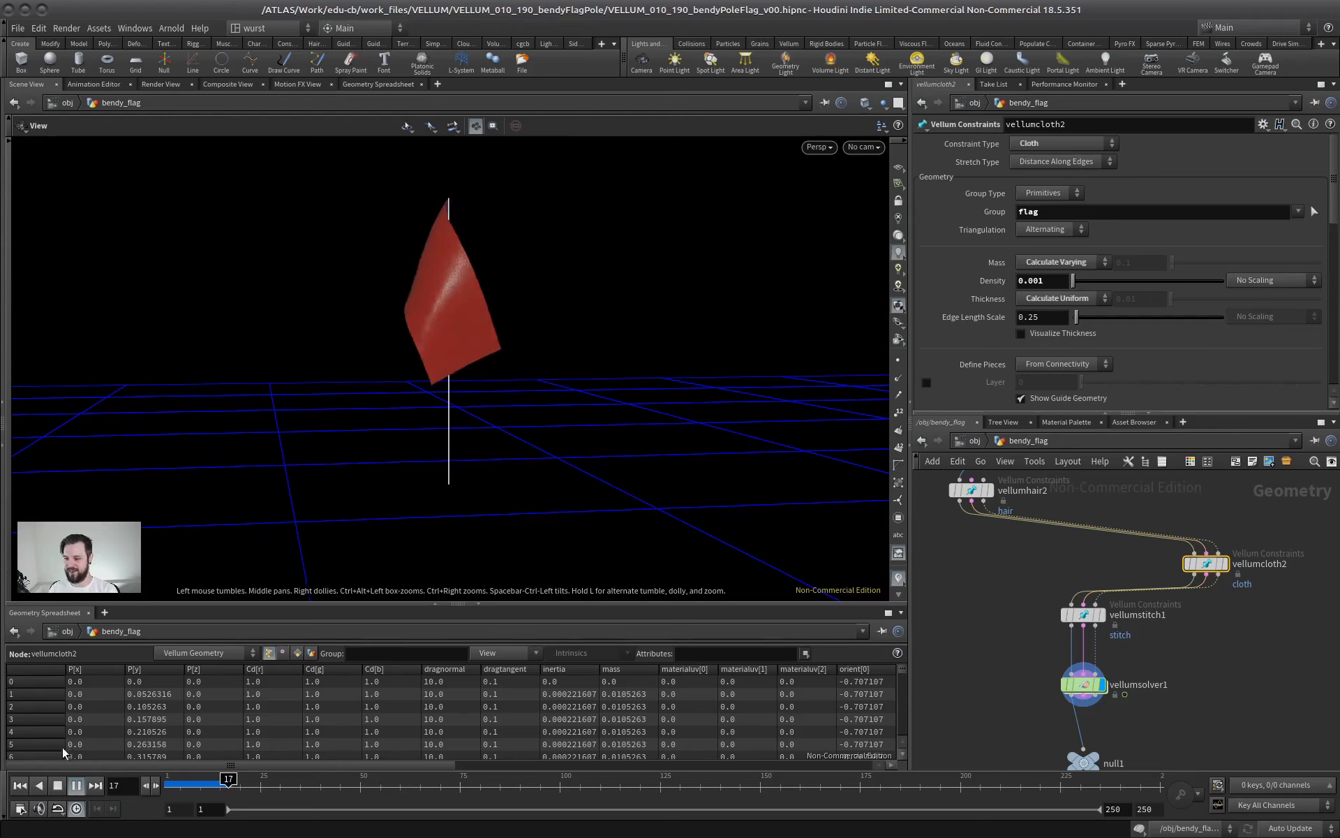
pyautogui.click(58, 786)
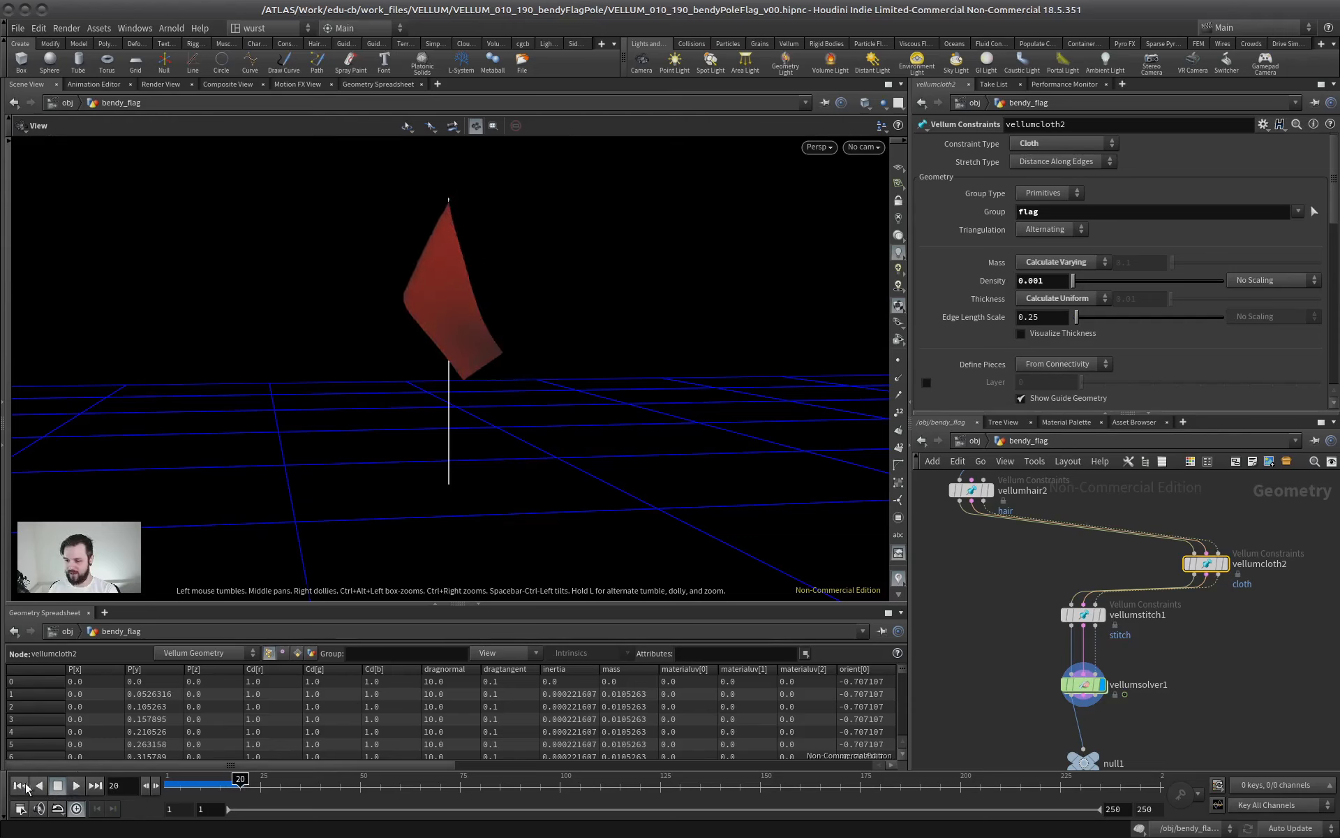
pyautogui.click(20, 785)
# Set vellumsolver1's substeps to 1, replay the simulation and return to the first frame
pyautogui.click(1089, 612)
pyautogui.moveTo(1008, 676); pyautogui.dragTo(942, 619, button='middle')
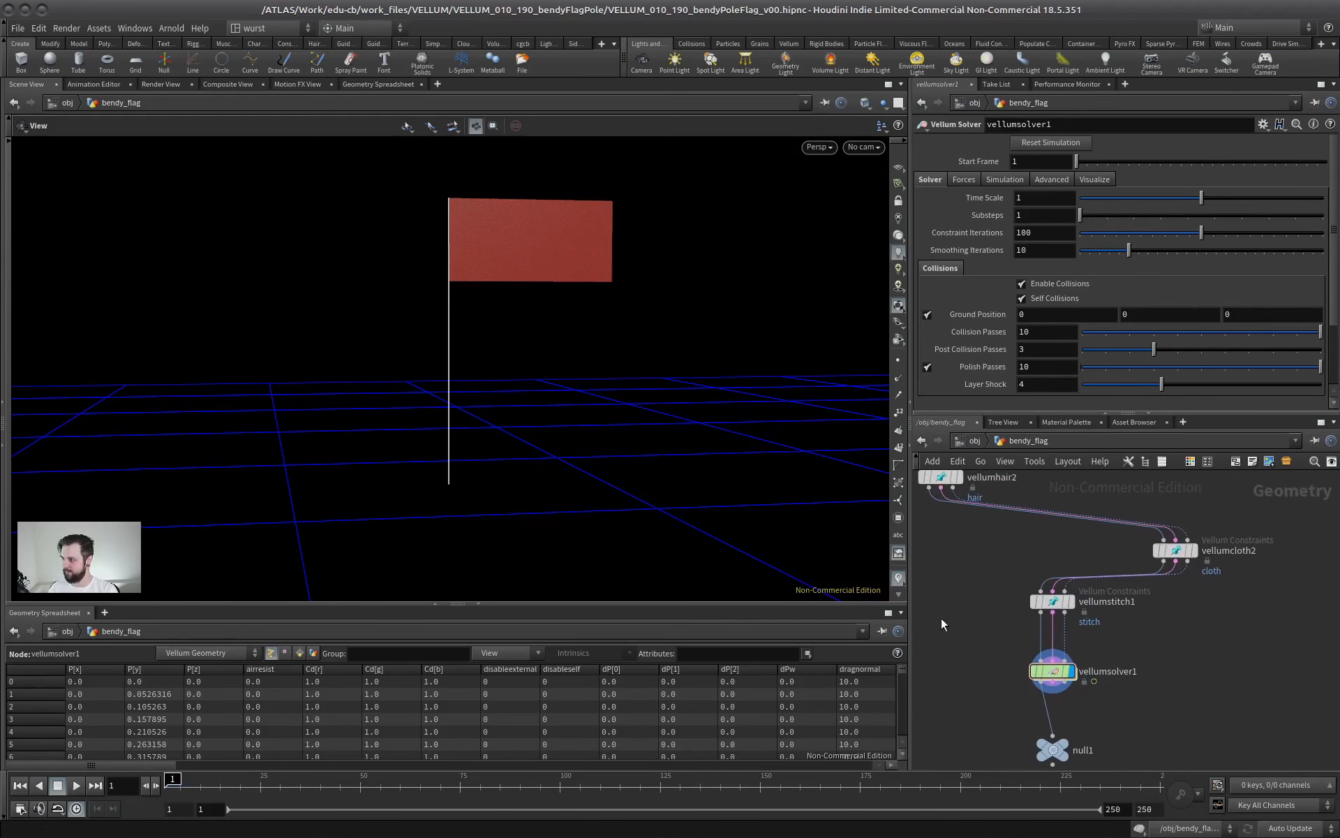
pyautogui.click(75, 787)
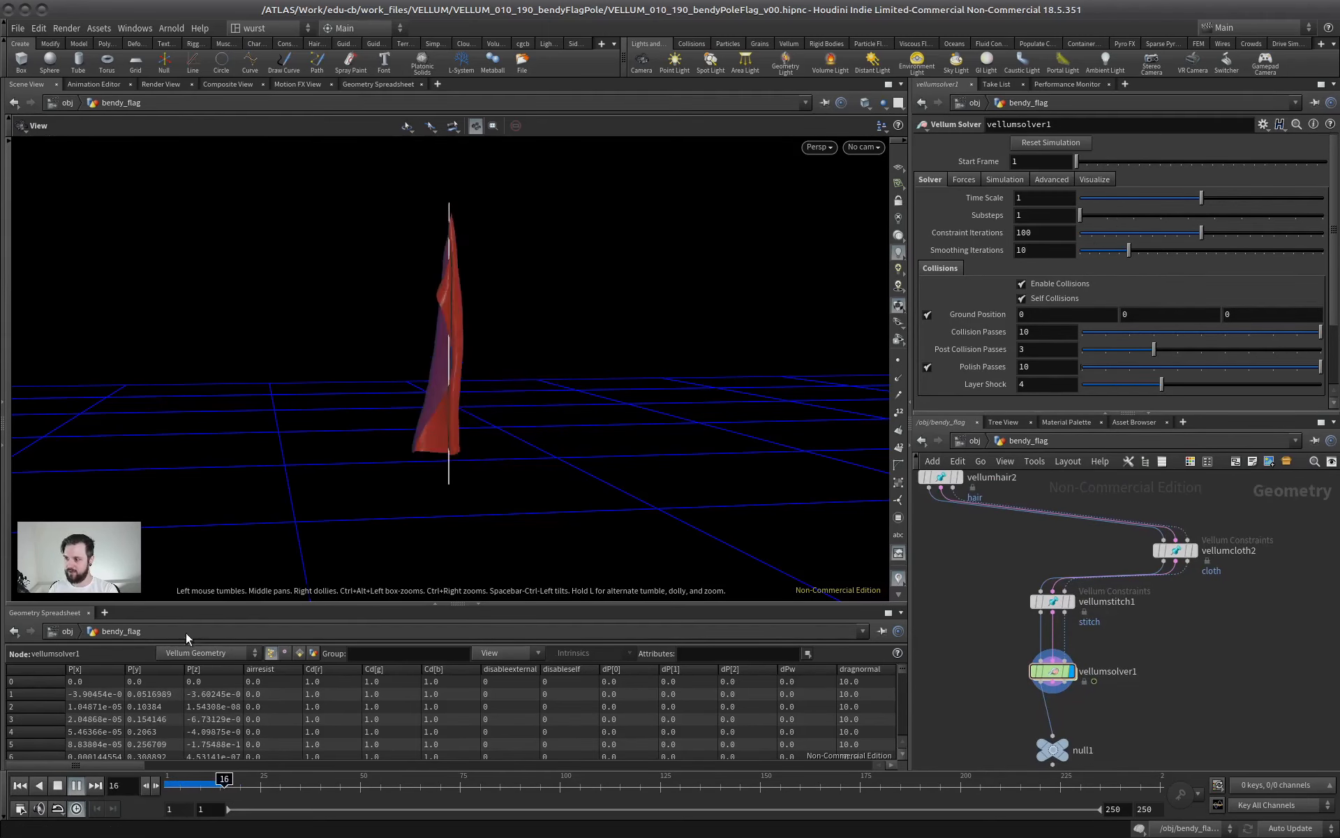
pyautogui.click(56, 787)
pyautogui.click(20, 786)
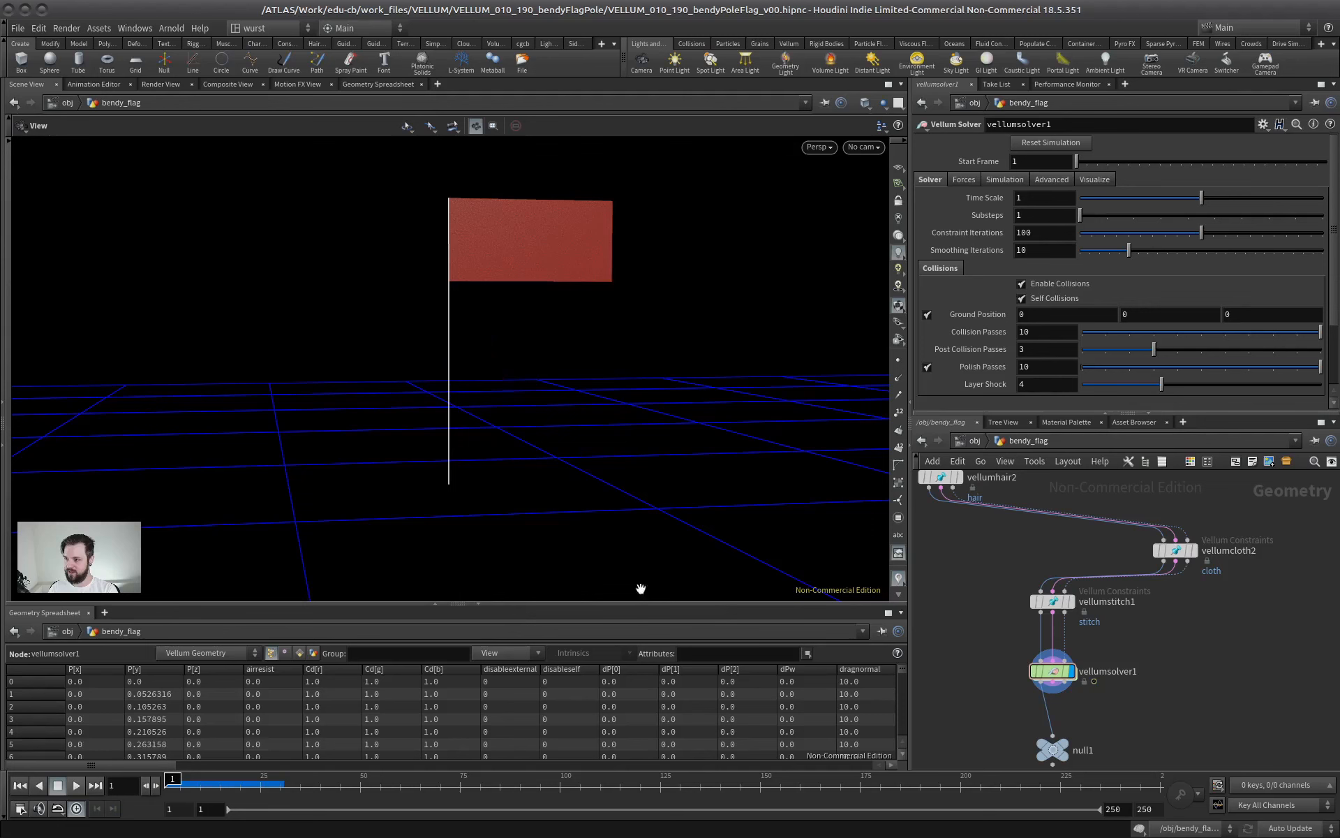
# Review the stretch and bend stiffness settings of the flag's vellumcloth2 and the pole's vellumhair2 constraints
pyautogui.click(1176, 550)
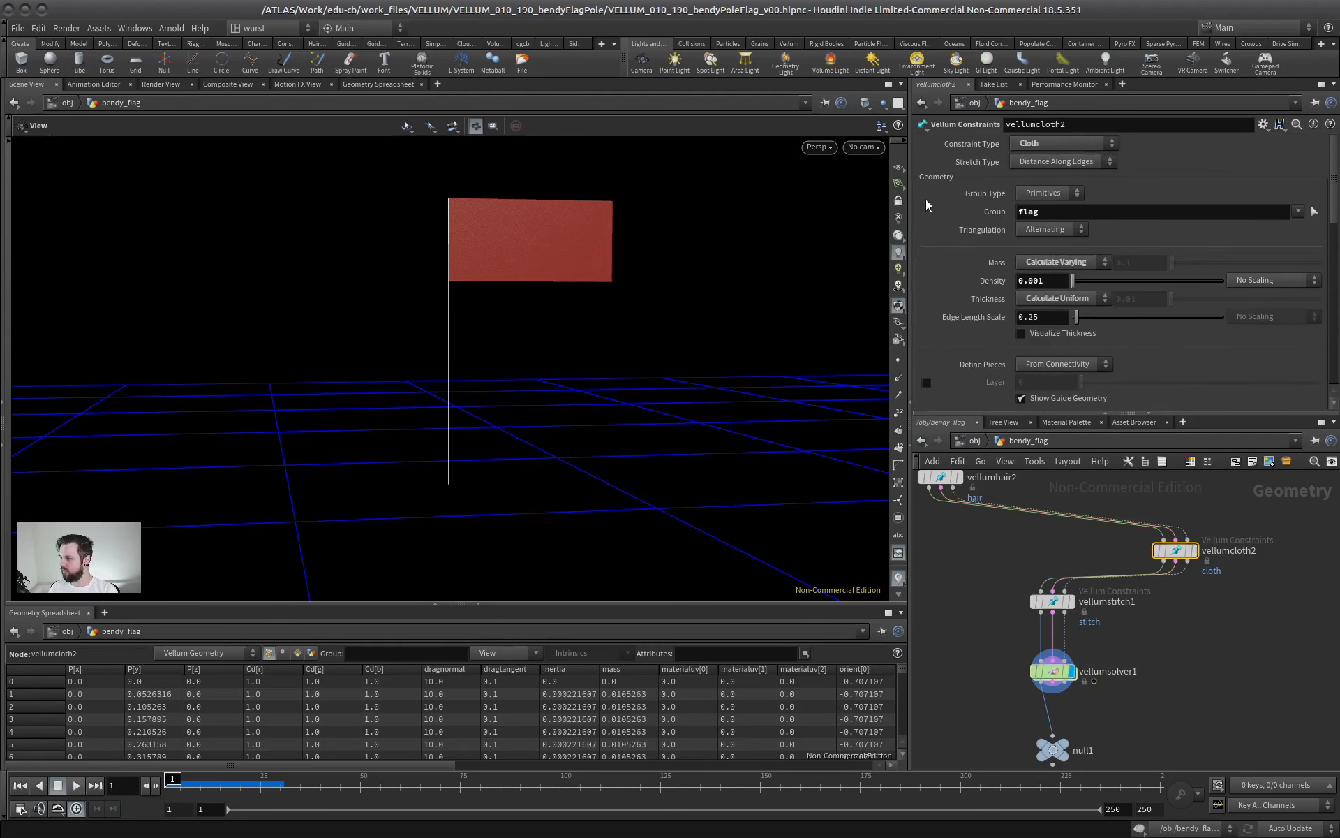
pyautogui.scroll(-10, 1332, 244)
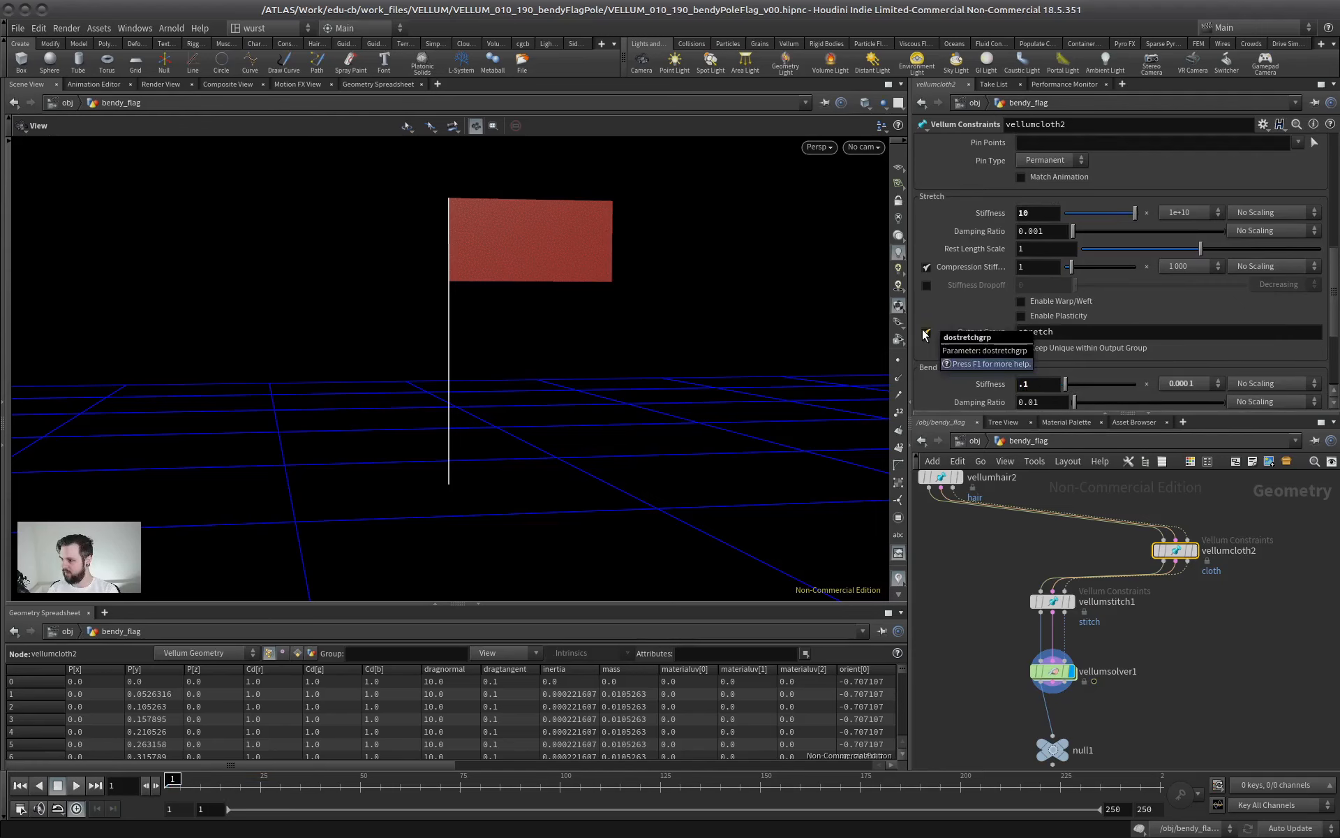
pyautogui.moveTo(1111, 409); pyautogui.dragTo(1110, 380)
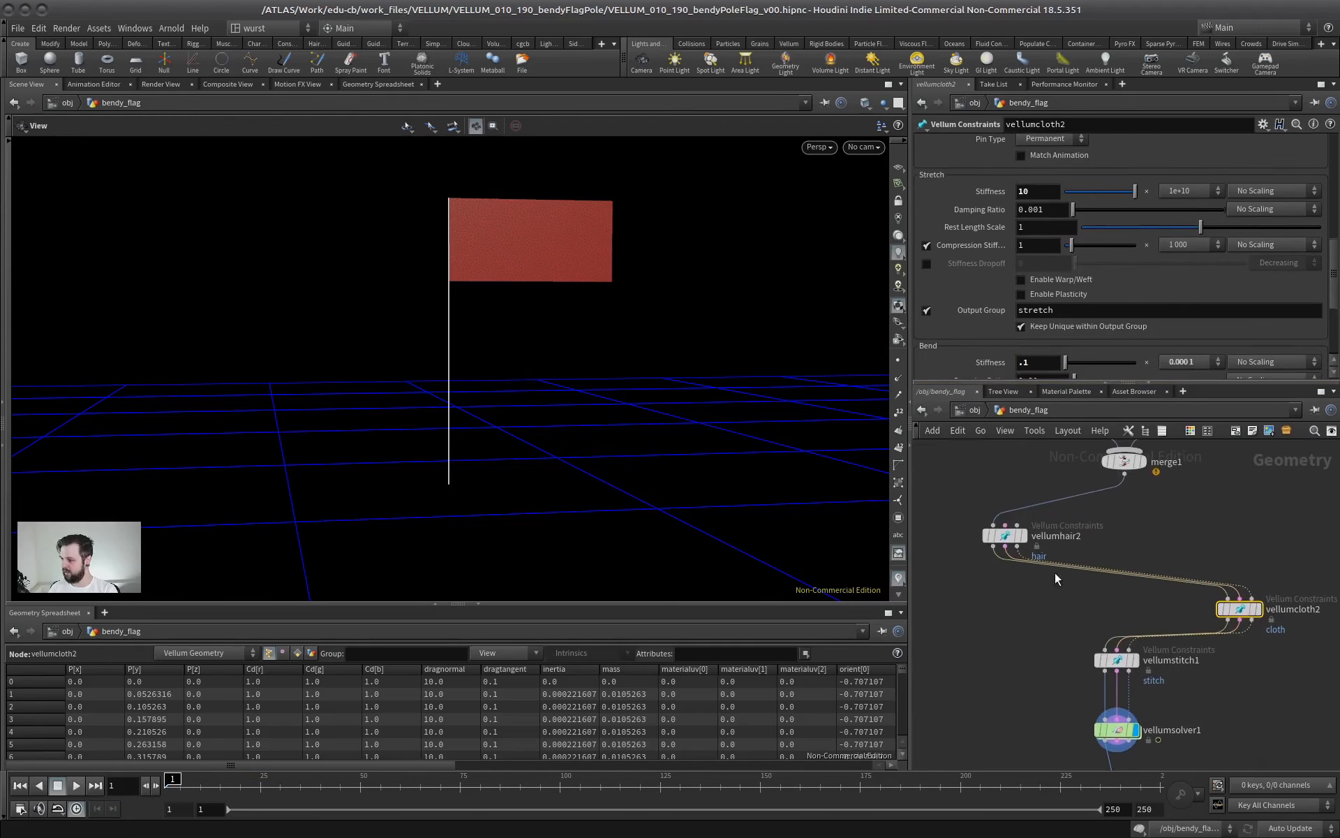
pyautogui.moveTo(994, 489); pyautogui.dragTo(1024, 540, button='middle')
pyautogui.click(970, 502)
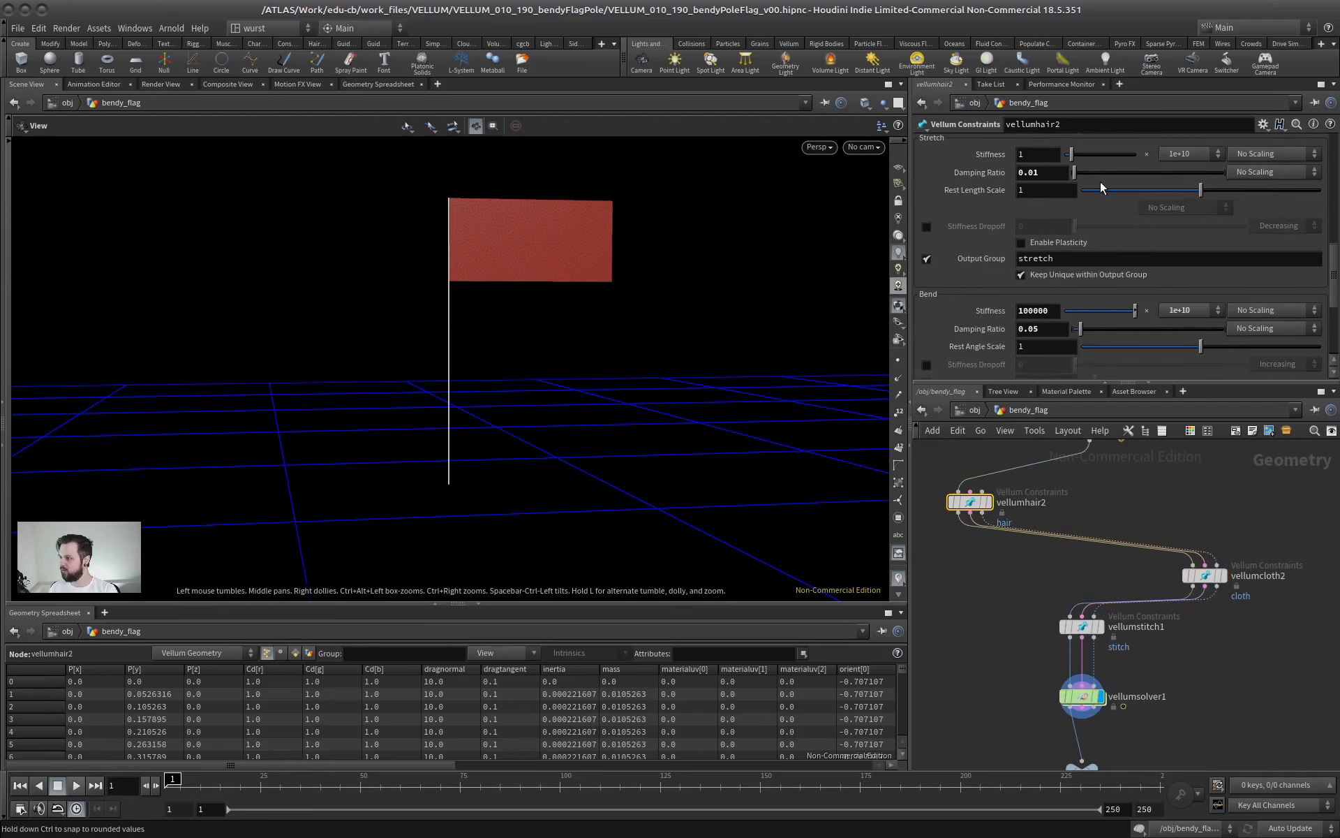
pyautogui.scroll(10, 1024, 238)
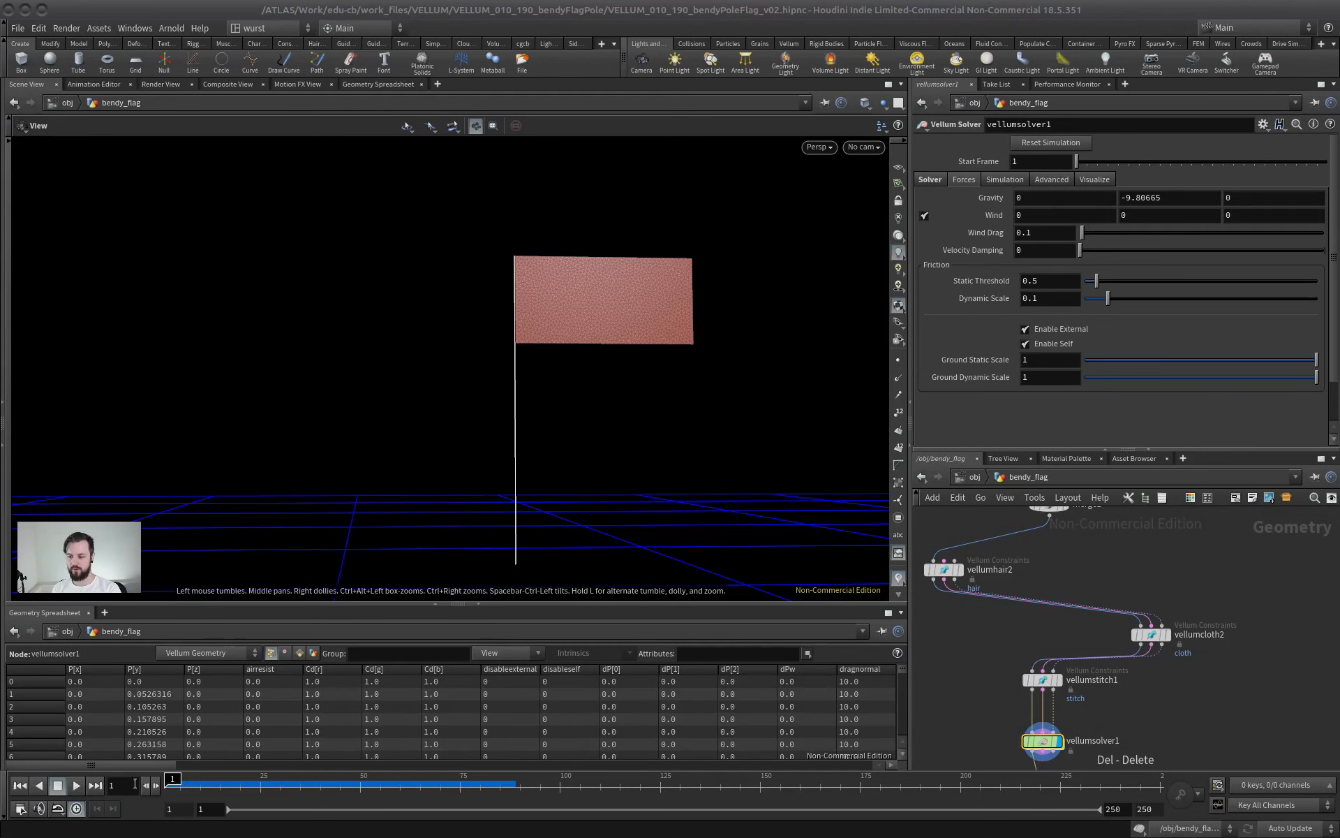
# Play the simulation, return to the first frame and scrub to frame 4 to inspect the flag's attachment
pyautogui.click(76, 785)
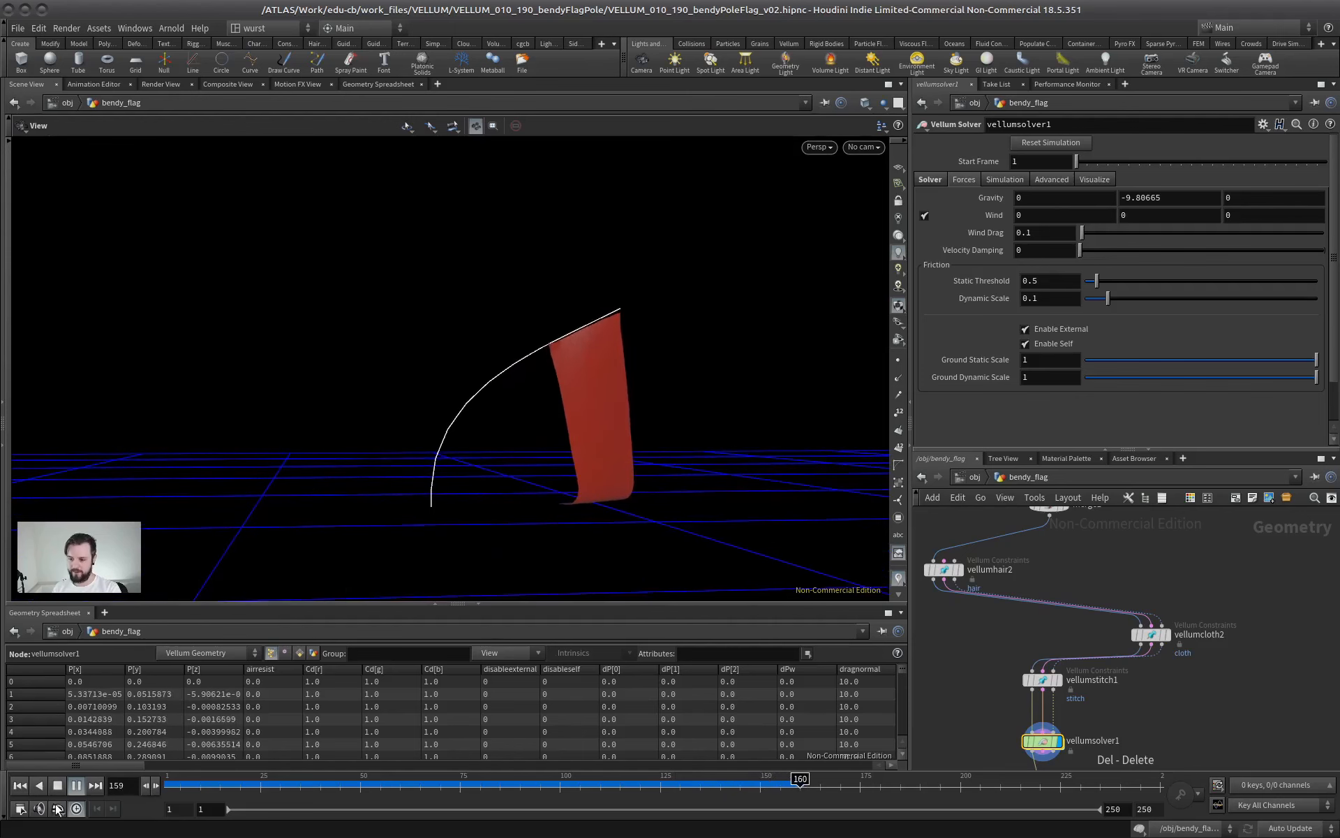
pyautogui.click(57, 787)
pyautogui.click(20, 786)
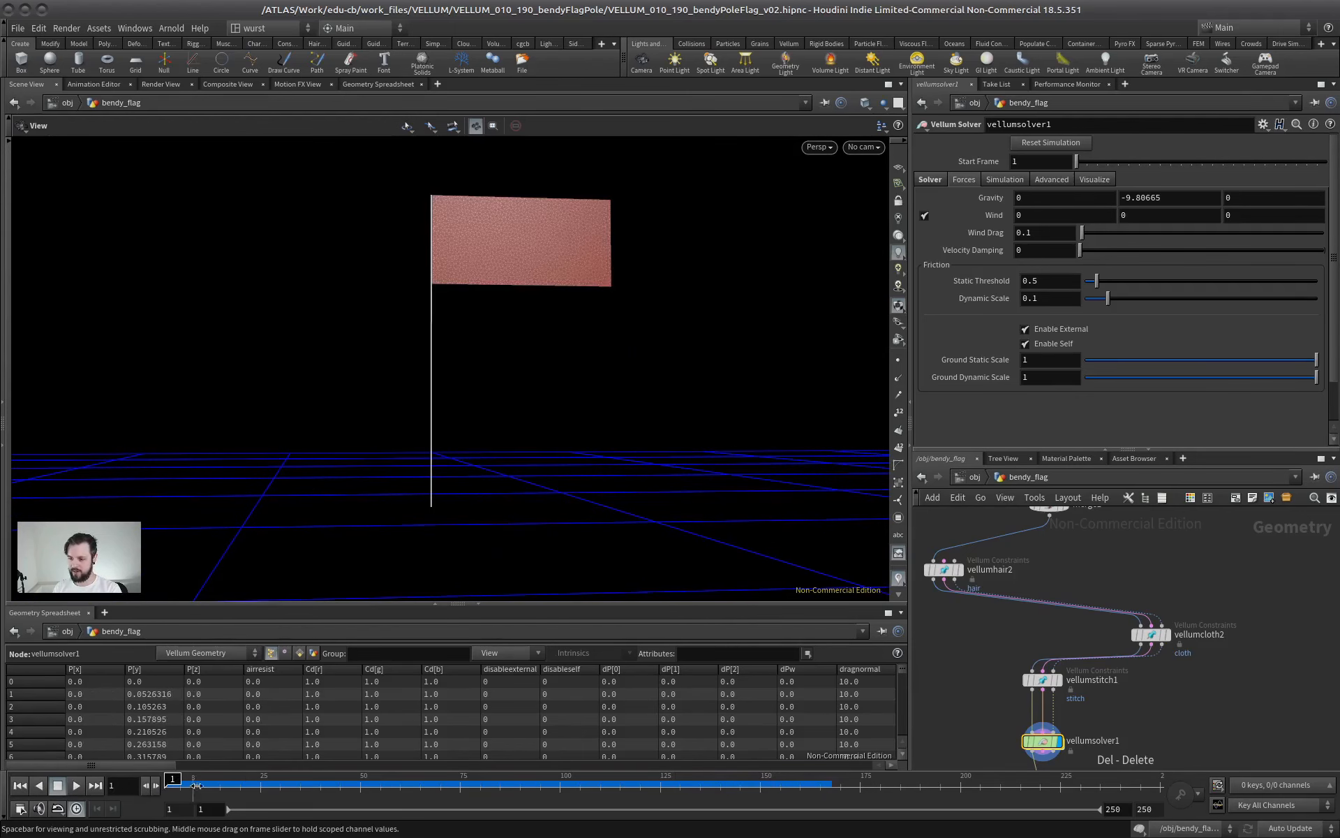
pyautogui.moveTo(196, 786); pyautogui.dragTo(176, 747)
# Set vellumsolver1's wind to 3 along X, then replay the simulation from the first frame and stop it
pyautogui.moveTo(1051, 726); pyautogui.dragTo(1085, 566, button='middle')
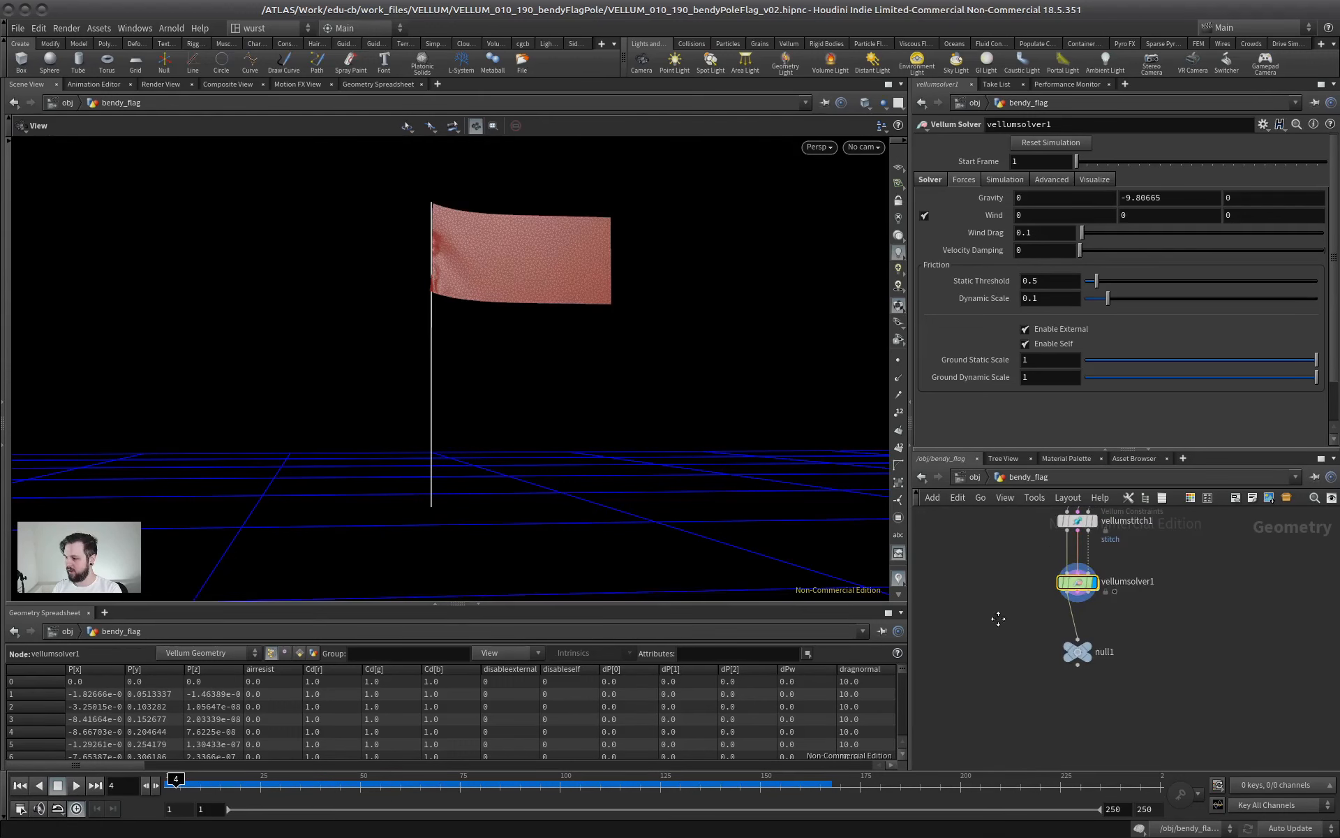
pyautogui.moveTo(998, 619); pyautogui.dragTo(982, 705, button='middle')
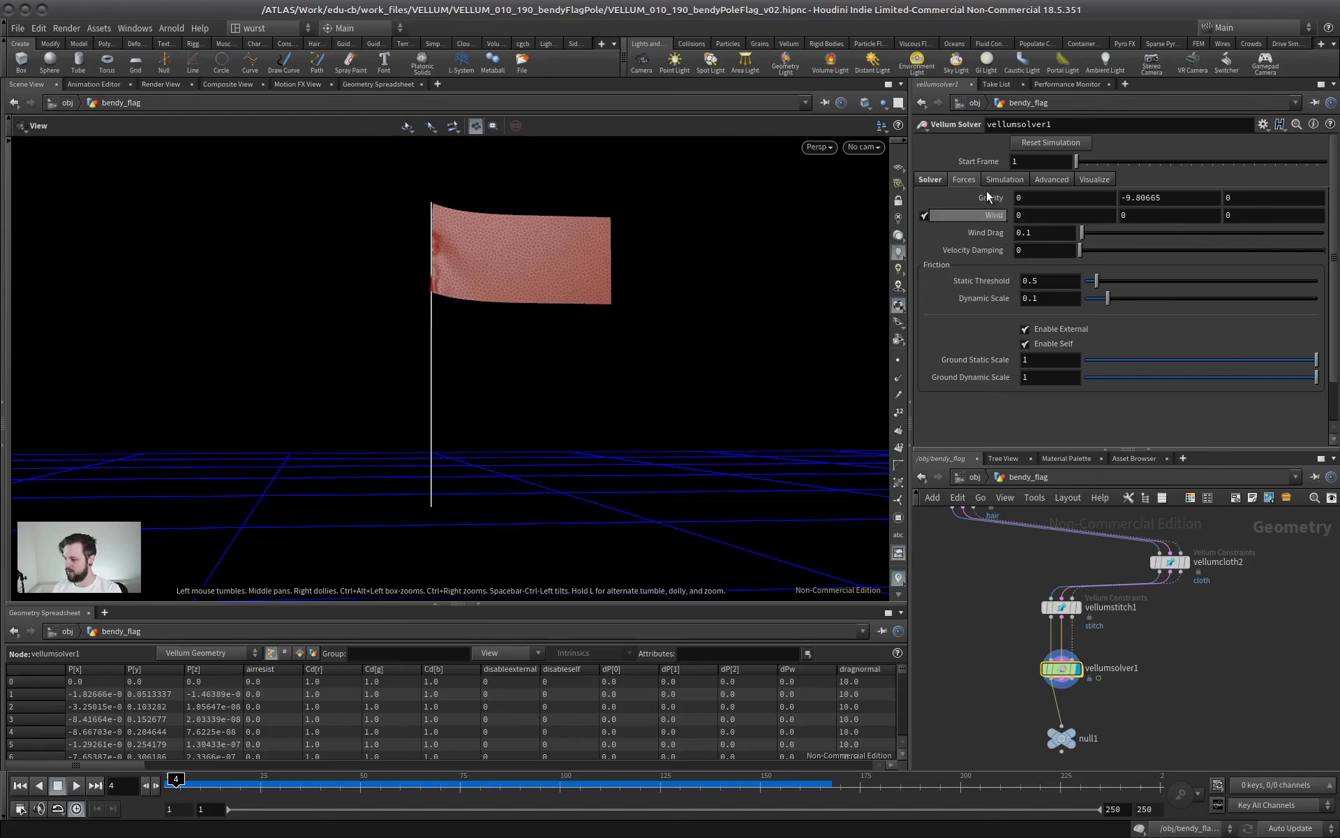
pyautogui.press('Return')
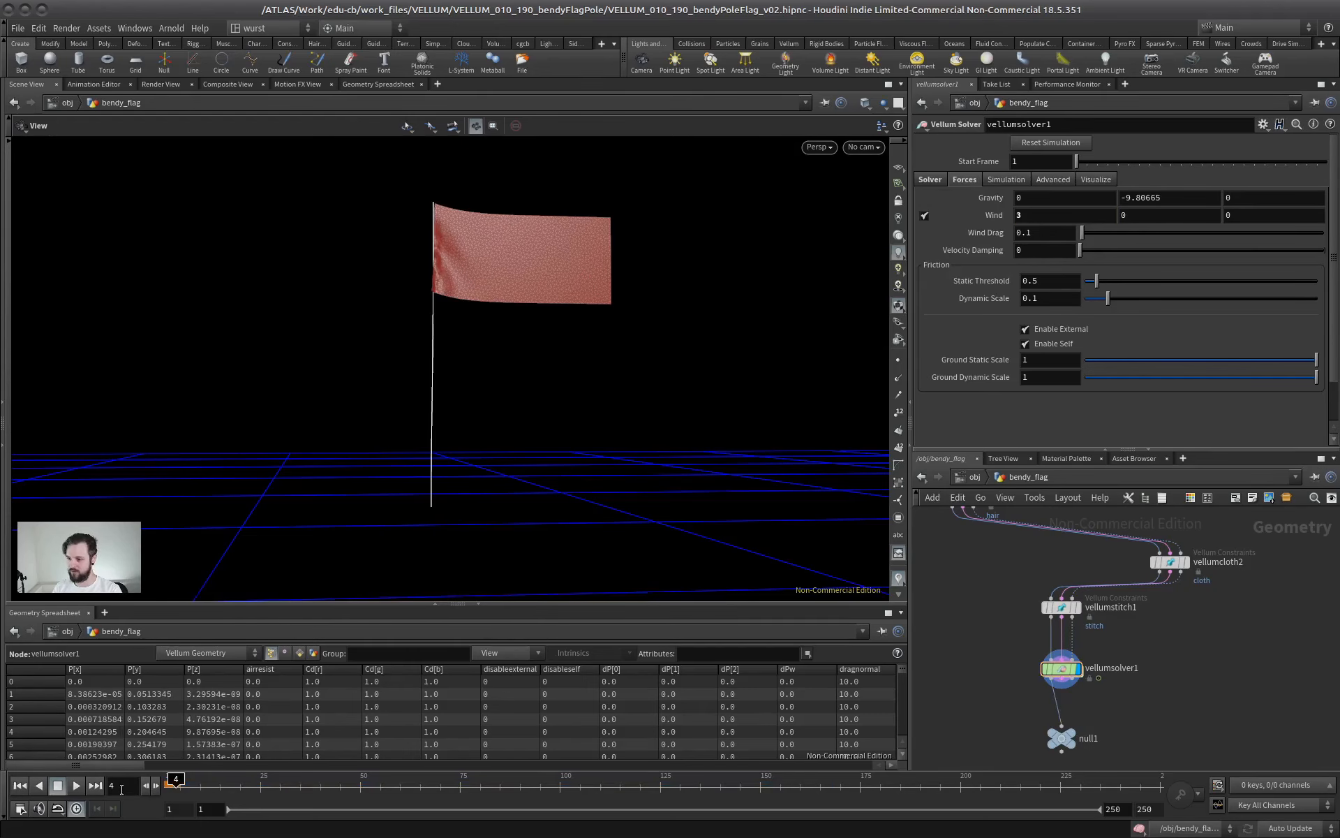
pyautogui.click(26, 786)
pyautogui.click(76, 785)
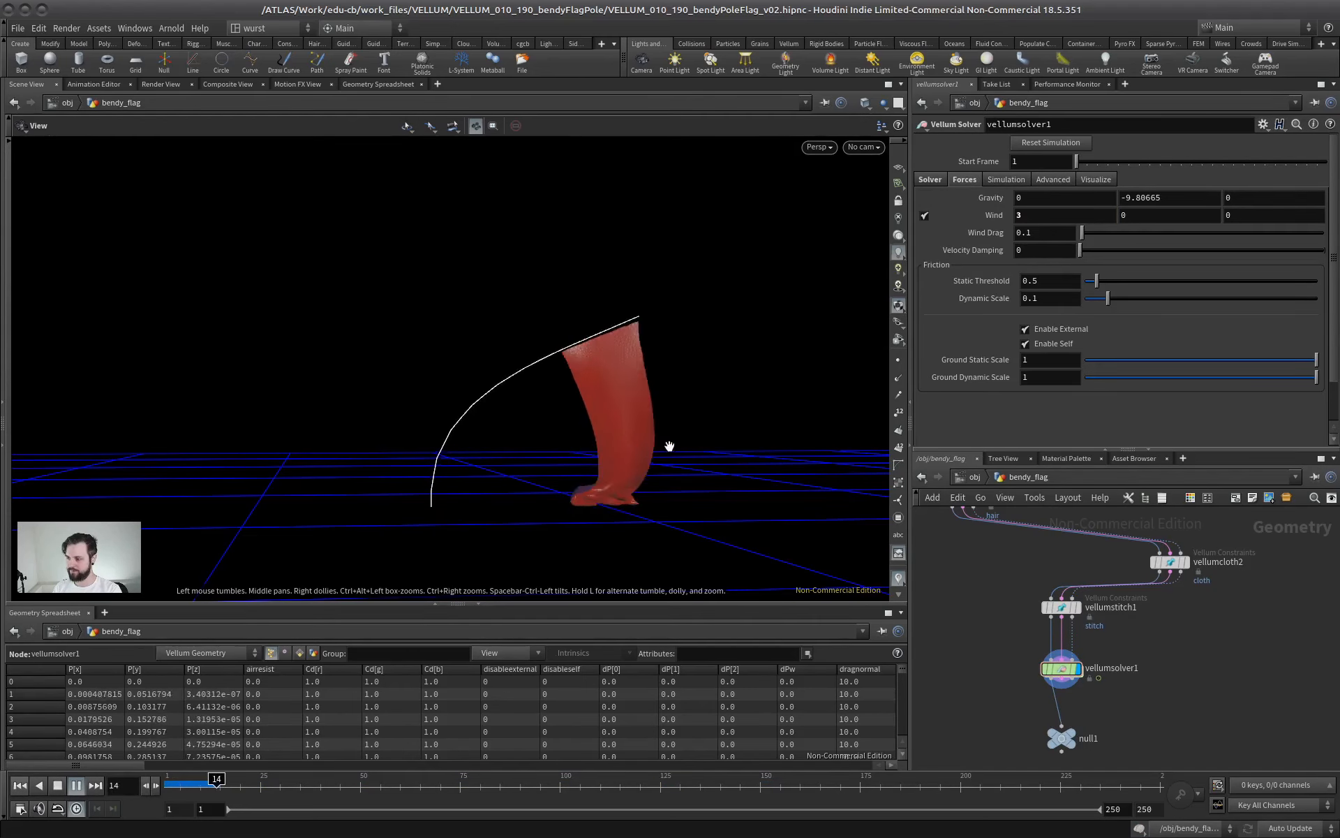
pyautogui.click(58, 785)
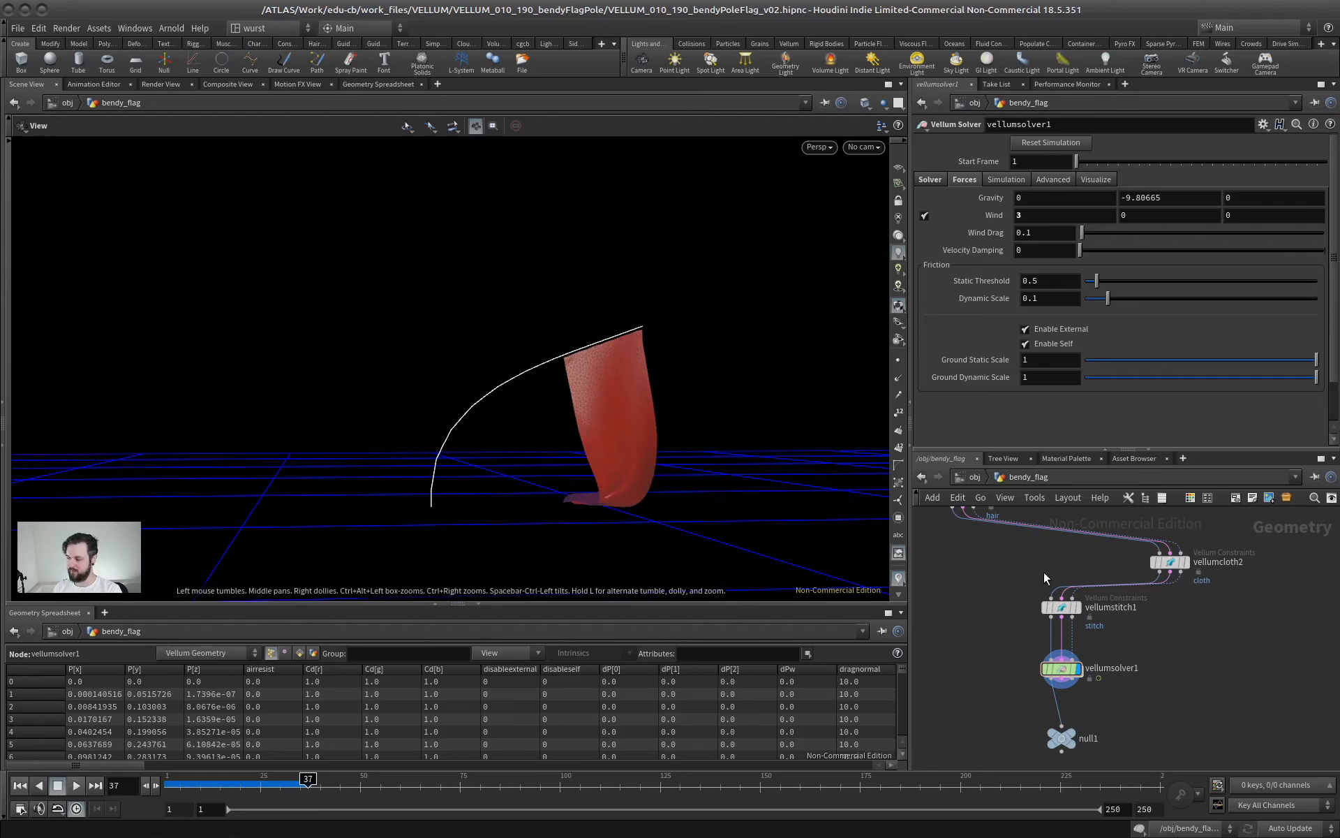
# Reset the density of the pole's vellumhair2 constraint to 0.1, replay the simulation and return to the first frame
pyautogui.moveTo(958, 540); pyautogui.dragTo(1029, 664, button='middle')
pyautogui.click(1034, 622)
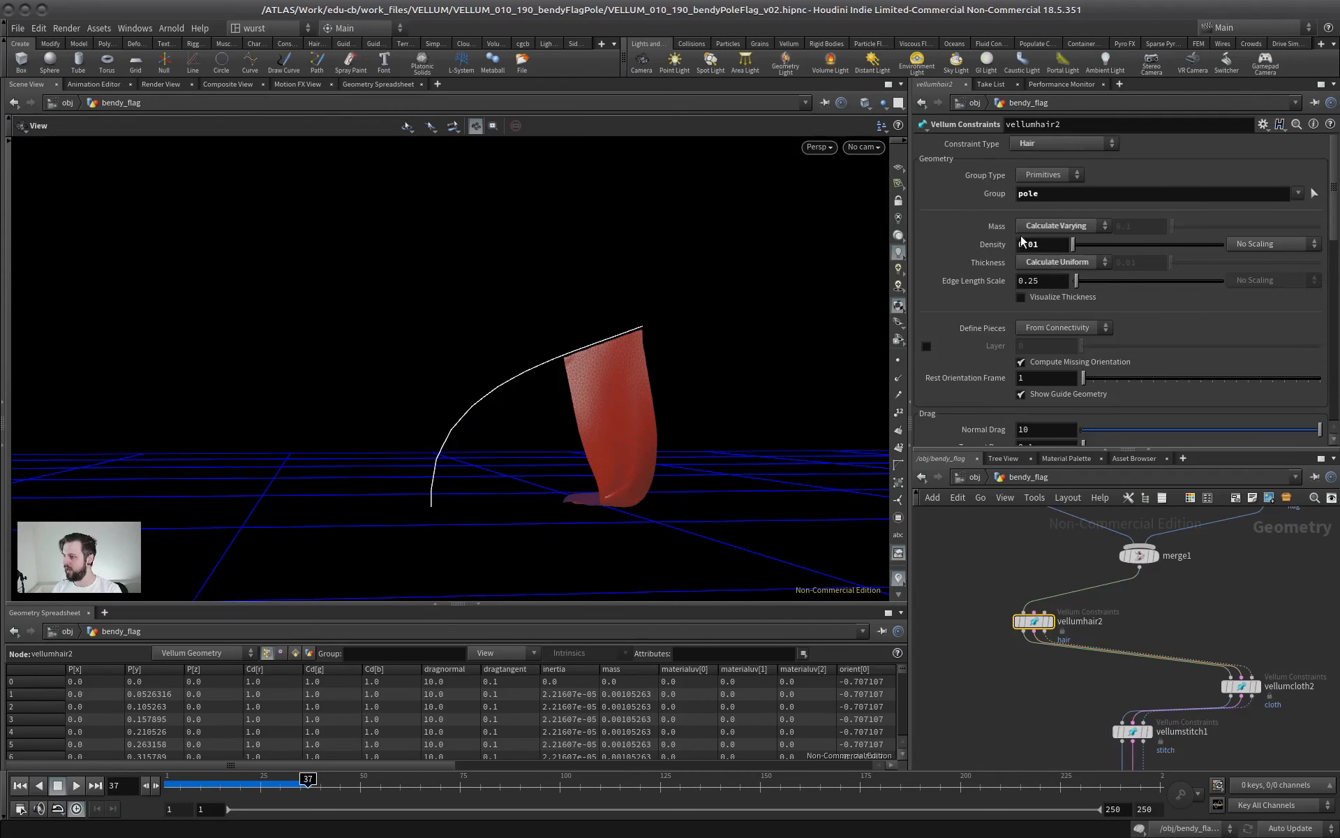
pyautogui.scroll(-4, 991, 561)
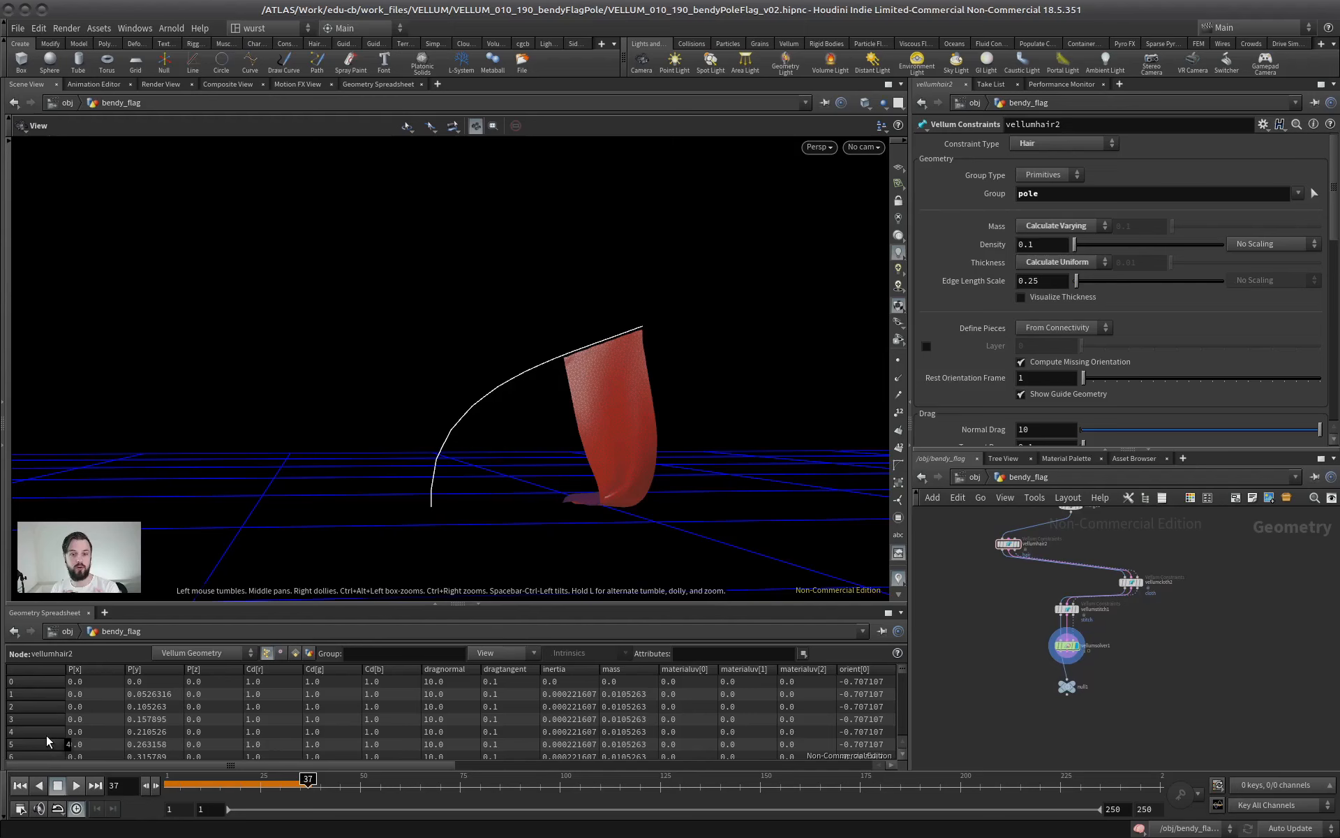
pyautogui.click(76, 785)
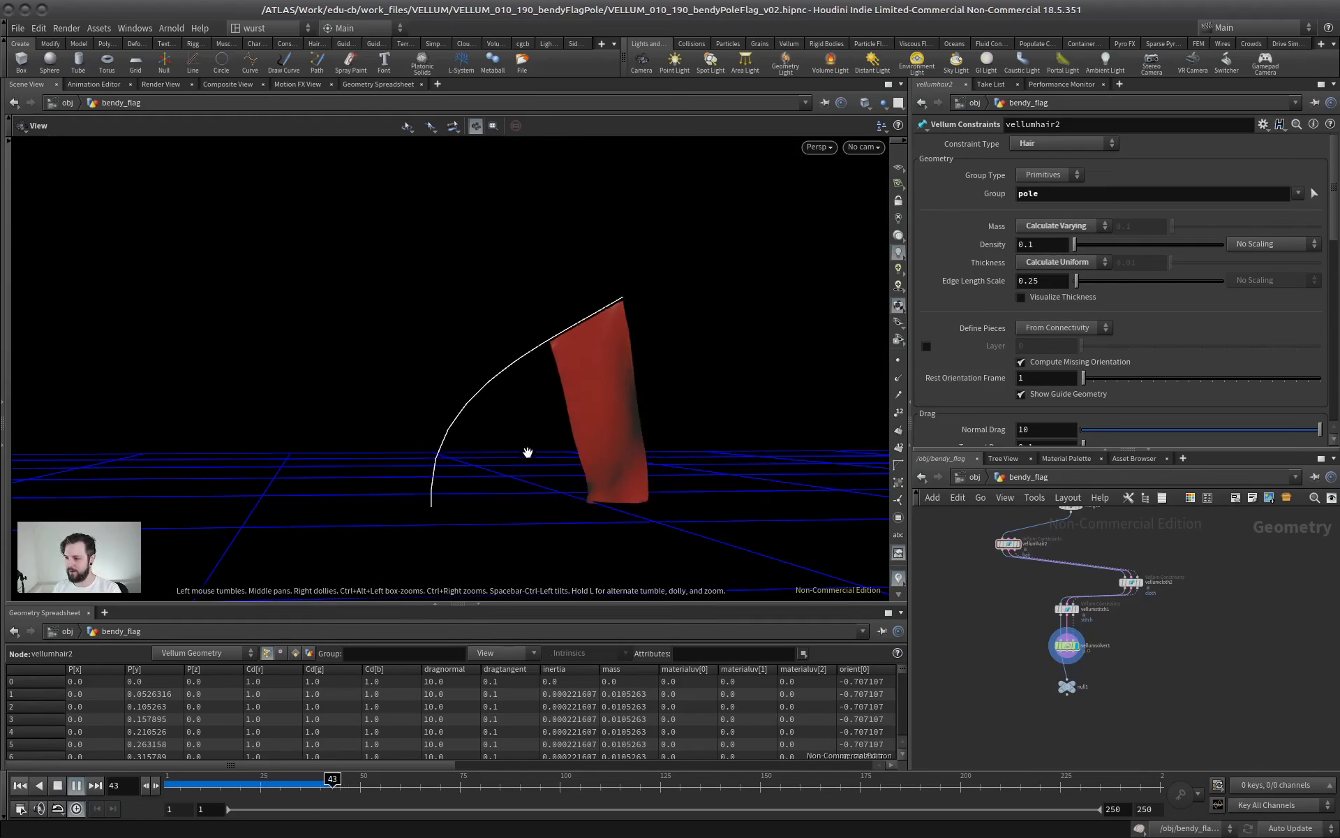
pyautogui.click(57, 785)
pyautogui.scroll(3, 986, 559)
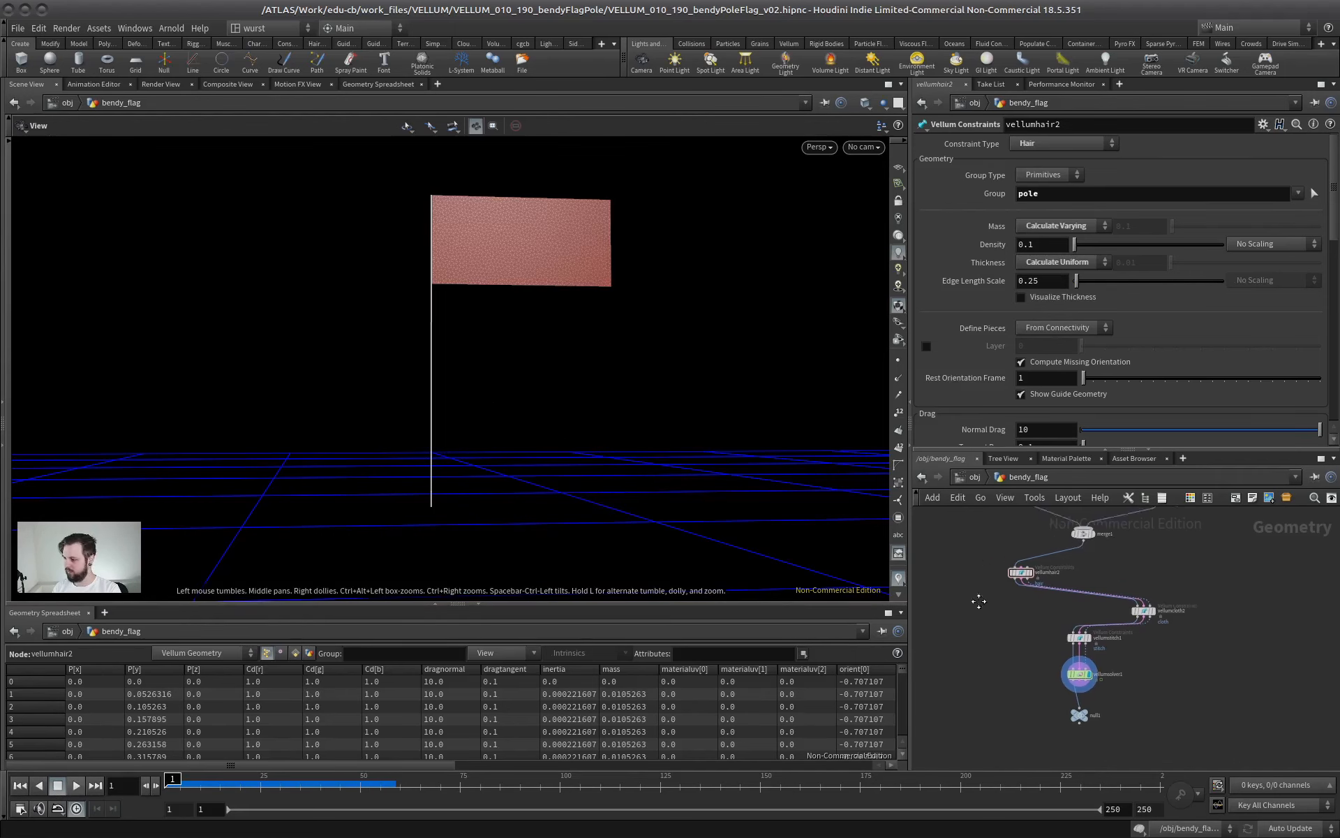
# Set the density of the pole's vellumhair2 constraint to 1, replay the simulation and return to the first frame
pyautogui.scroll(-2, 1042, 598)
pyautogui.doubleClick(1032, 244)
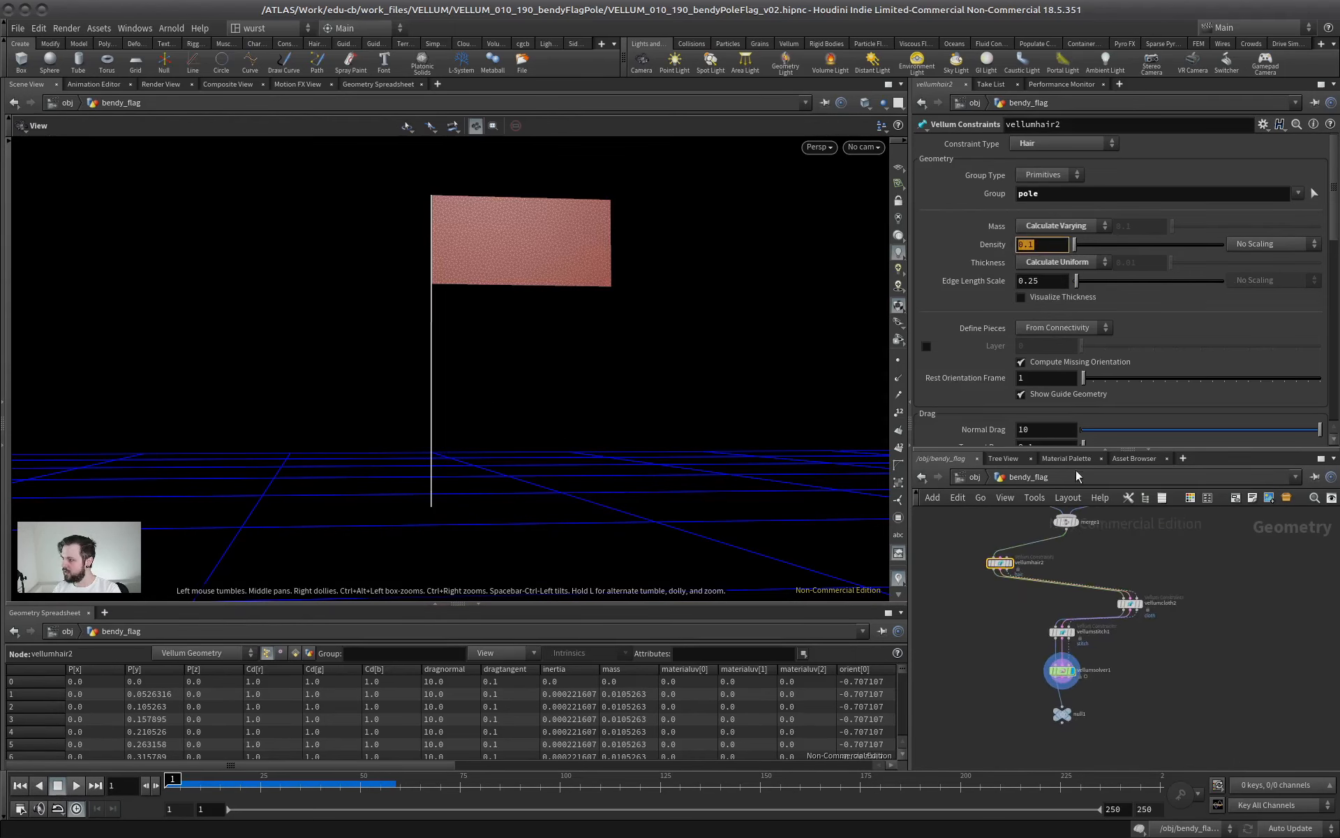
pyautogui.write('1')
pyautogui.press('Return')
pyautogui.click(76, 786)
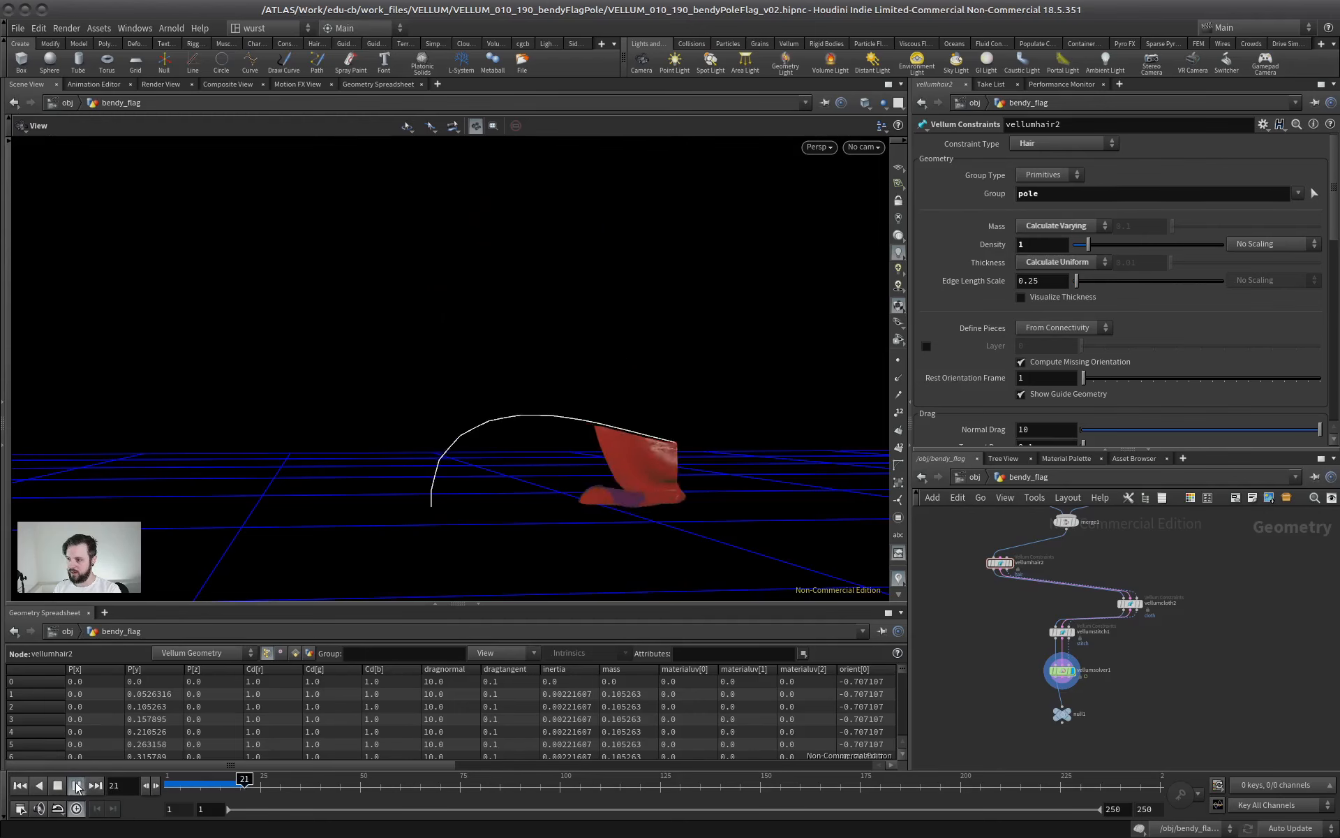
pyautogui.click(57, 785)
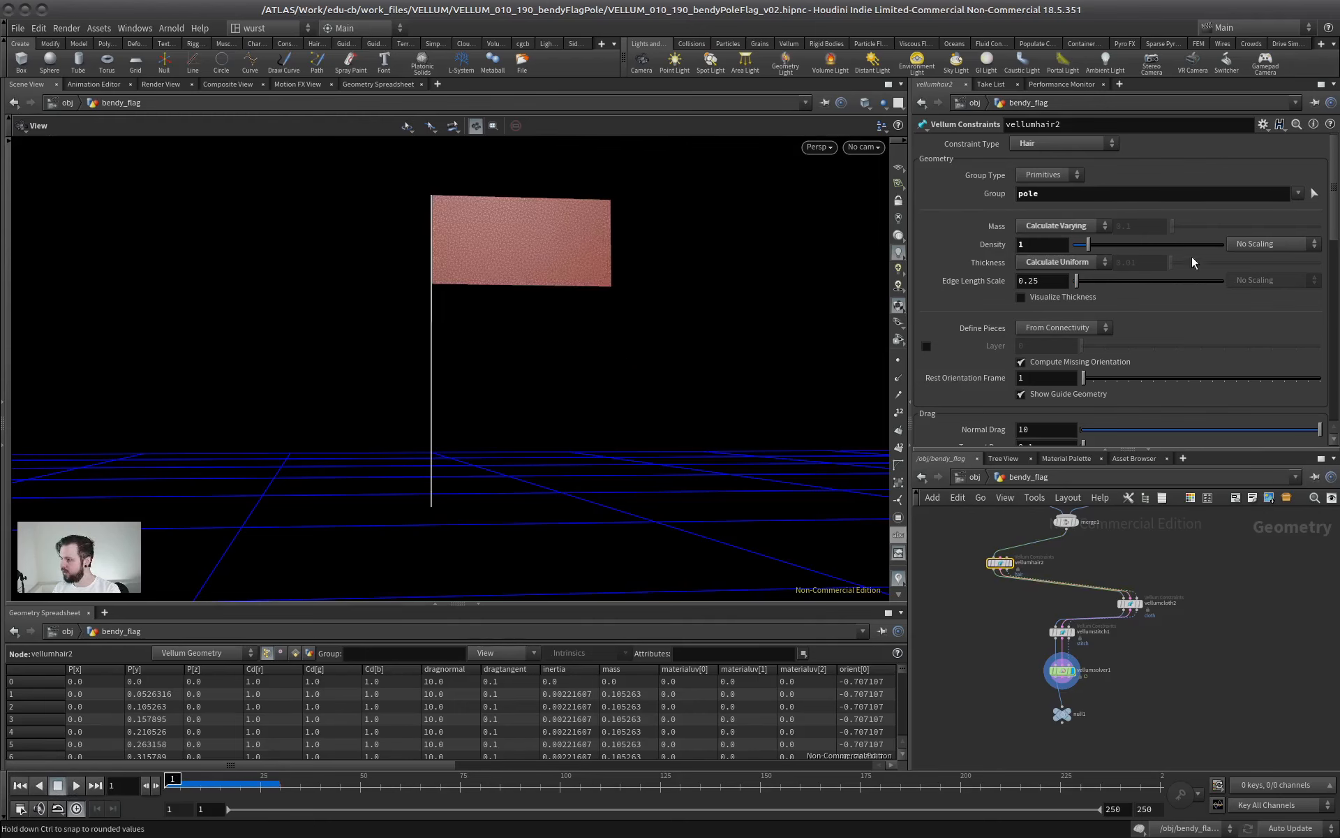
# Check vellumhair2's stretch and bend settings, then replay the simulation and return to the first frame
pyautogui.moveTo(1335, 199); pyautogui.dragTo(1322, 366)
pyautogui.scroll(2, 978, 286)
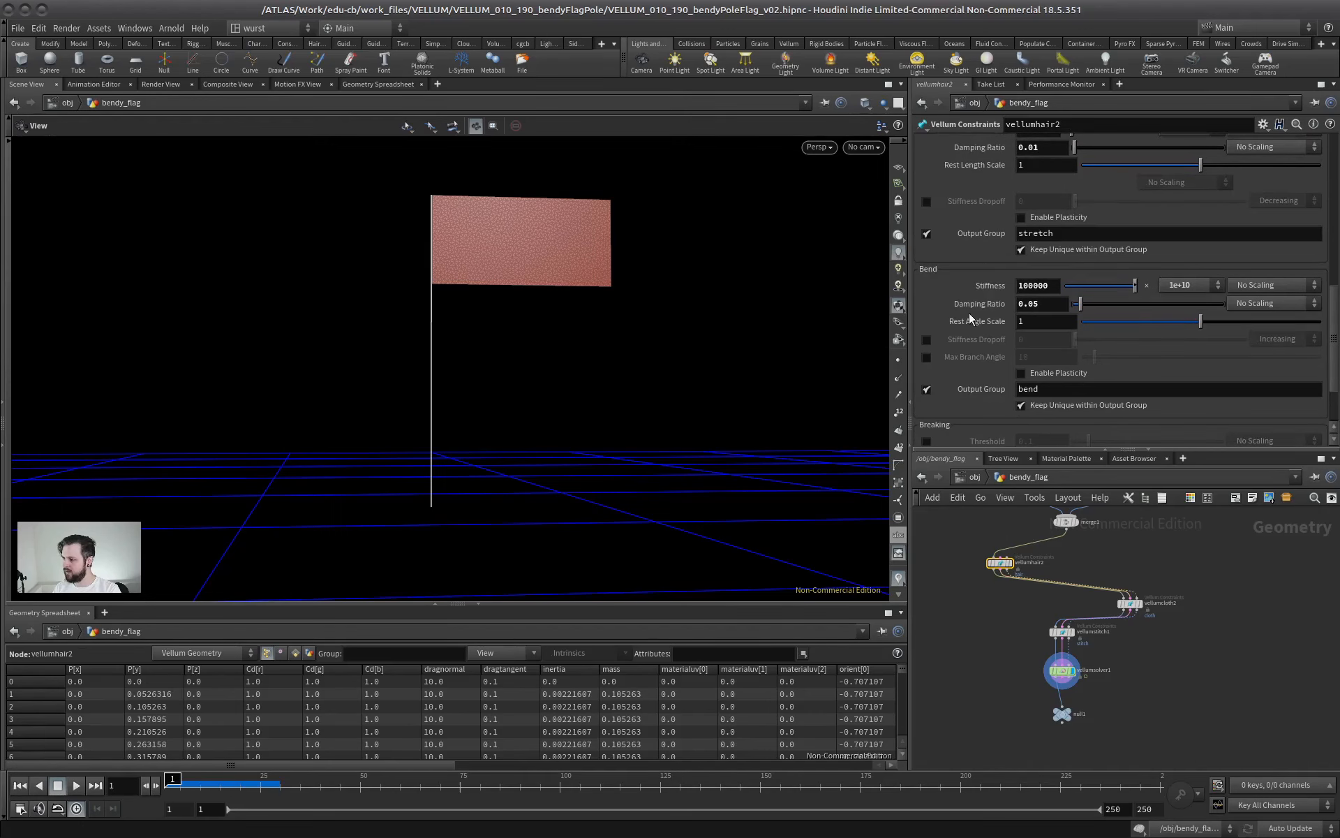
pyautogui.moveTo(1334, 349); pyautogui.dragTo(1299, 108)
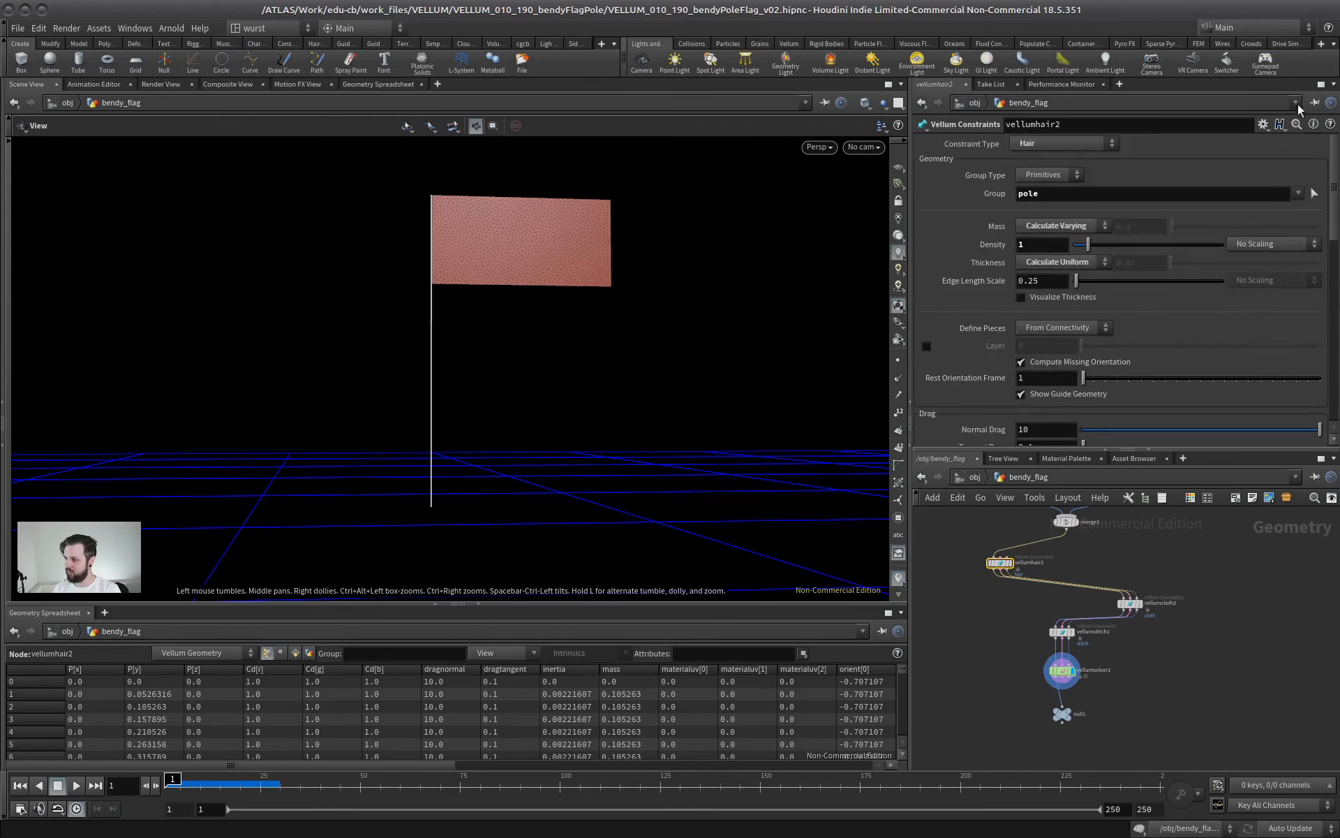
pyautogui.click(75, 787)
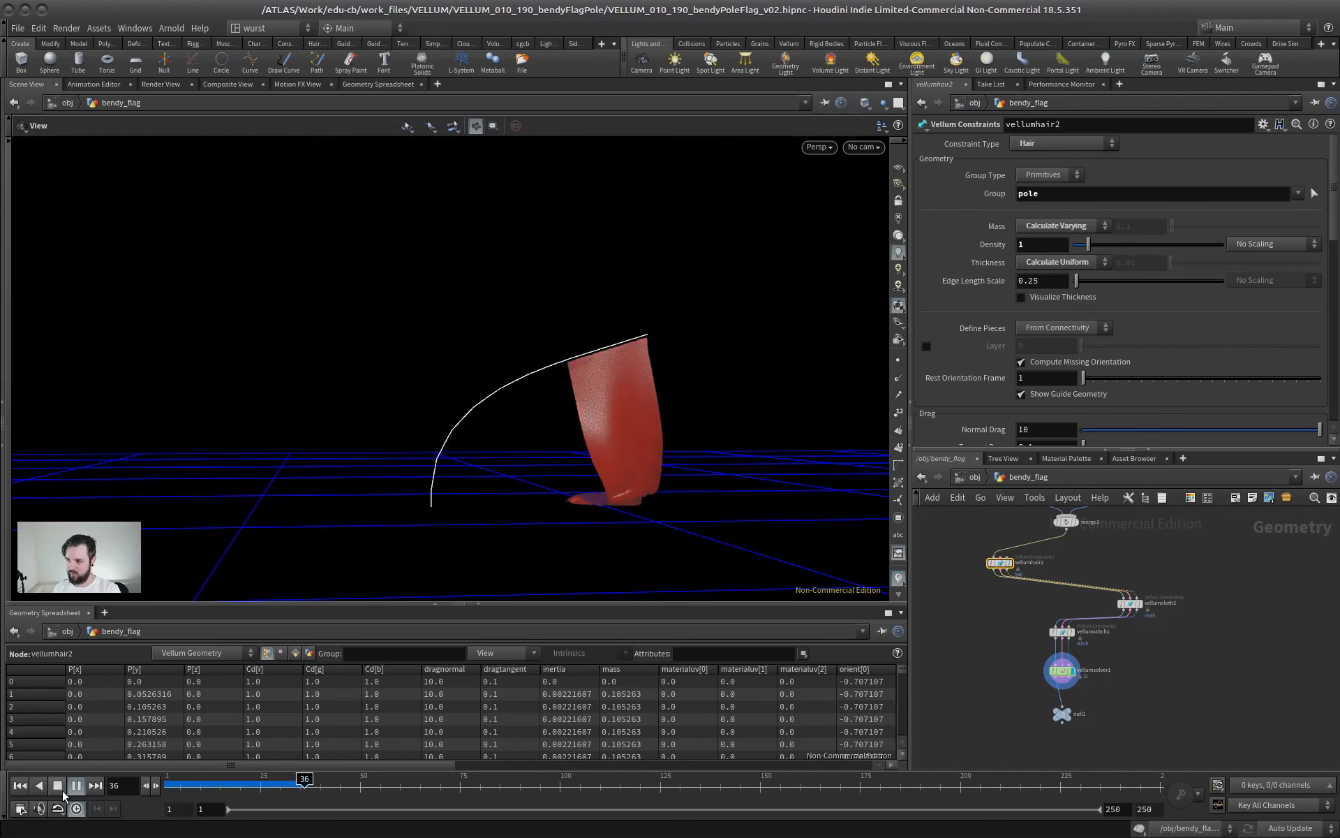
pyautogui.click(58, 785)
pyautogui.click(20, 786)
# Set vellumsolver1's substeps to 3, then play the simulation and stop it
pyautogui.click(1062, 670)
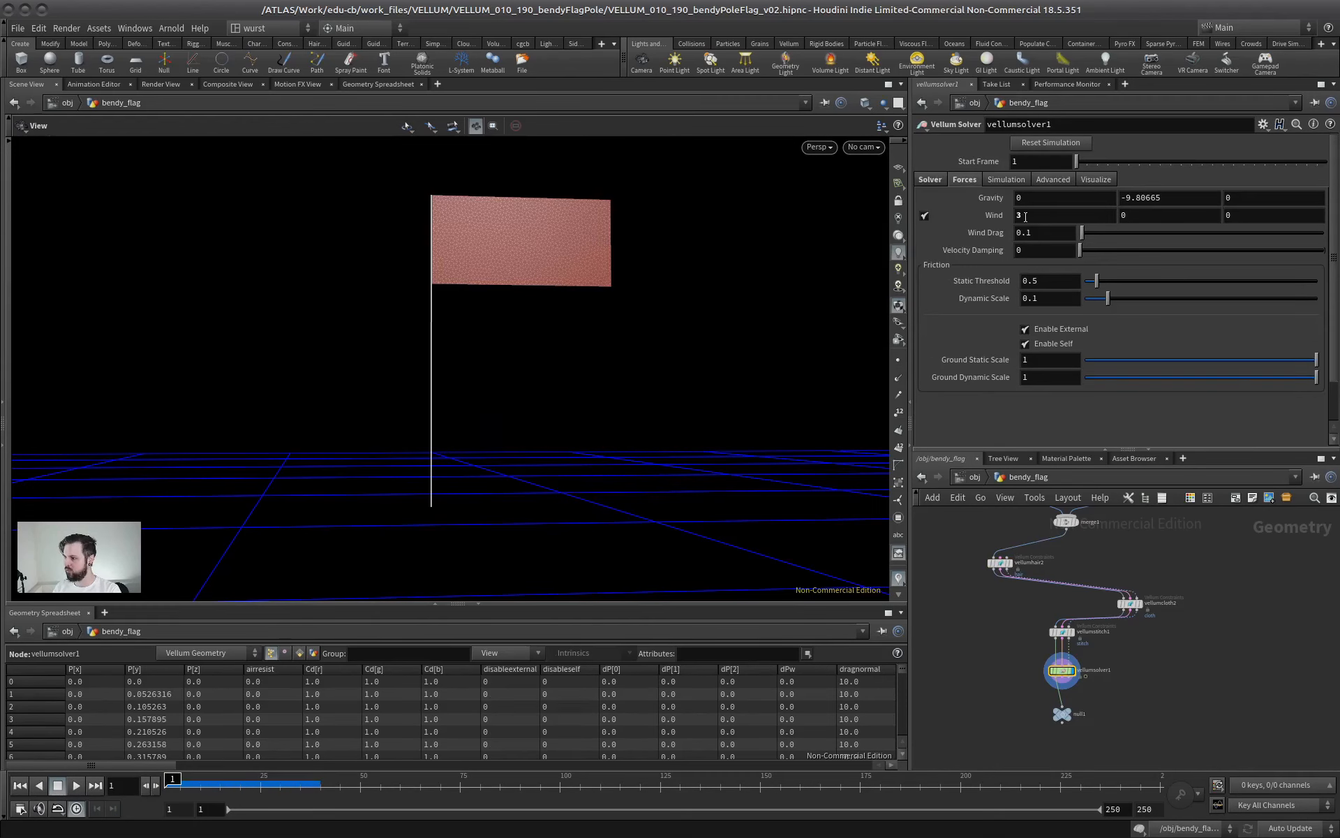
pyautogui.click(943, 181)
pyautogui.write('3')
pyautogui.press('Return')
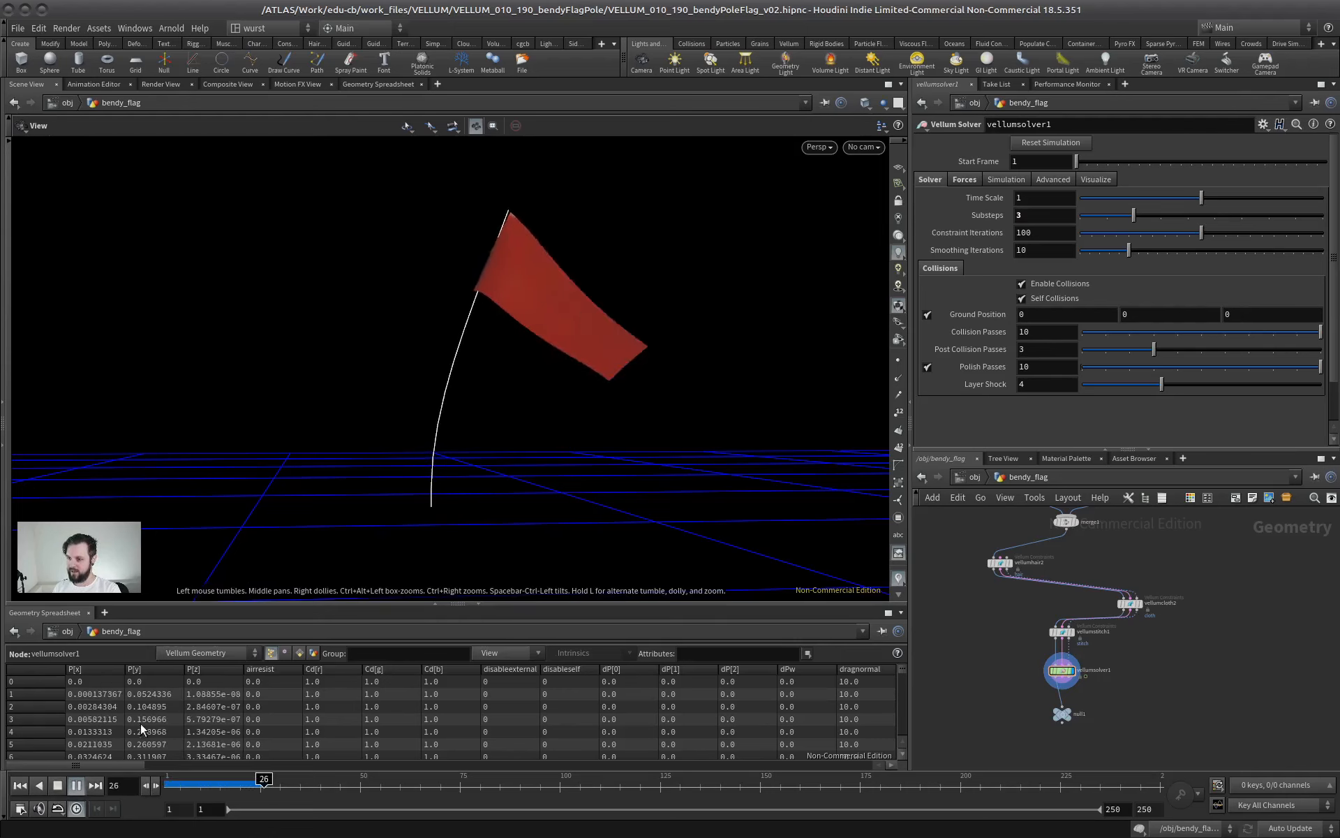
pyautogui.click(59, 785)
# Lower the bend stiffness of the flag's vellumcloth2 constraint to 0.01 with a 1e-7 multiplier
pyautogui.click(1130, 603)
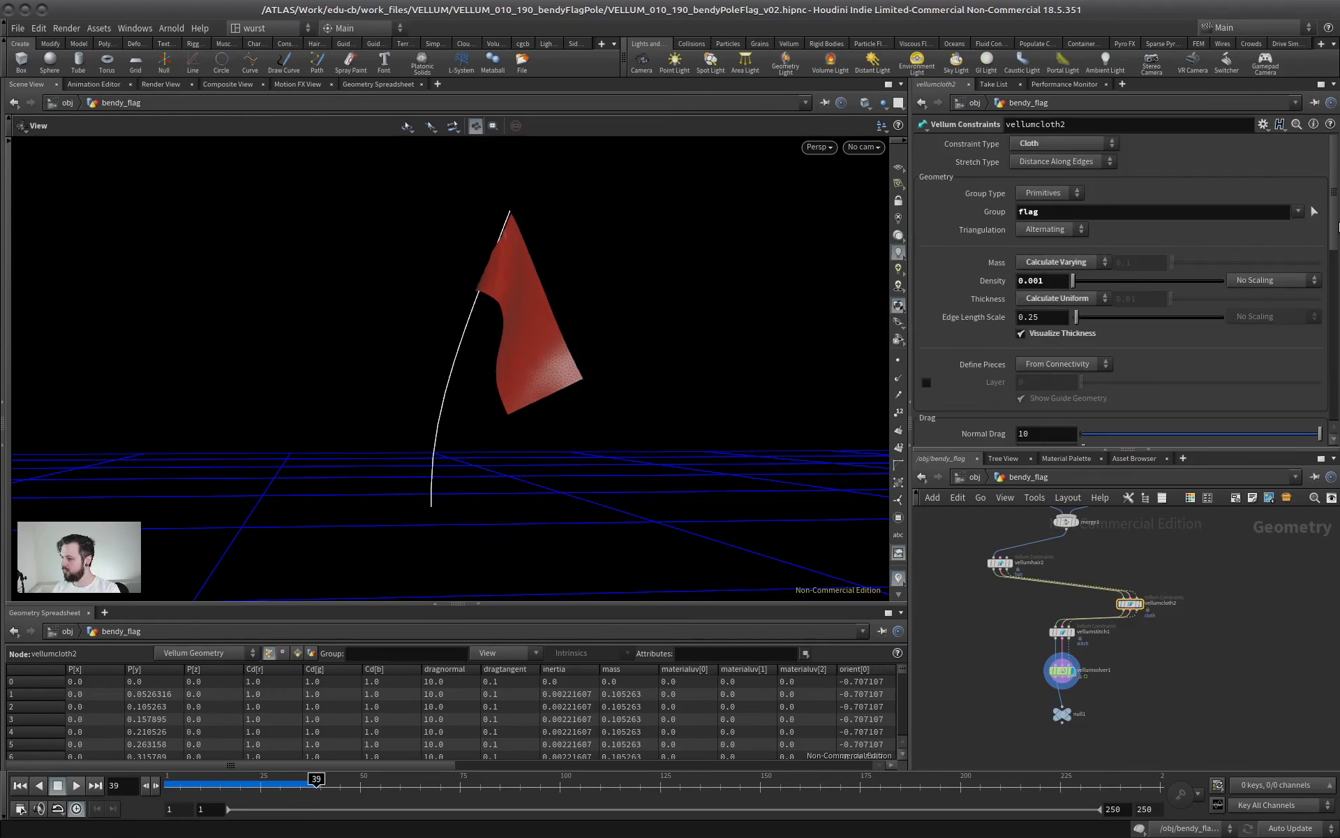
pyautogui.scroll(-10, 1338, 227)
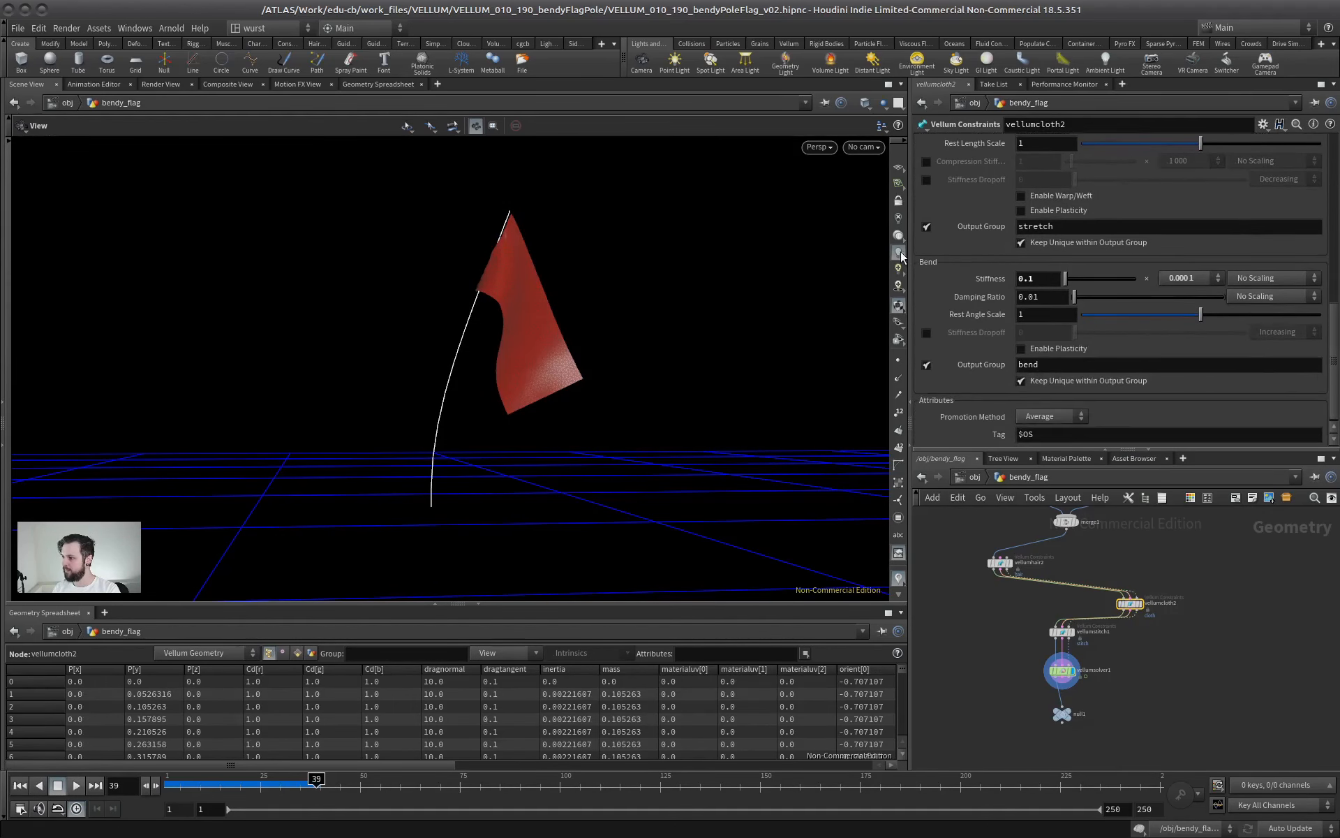
pyautogui.click(1202, 278)
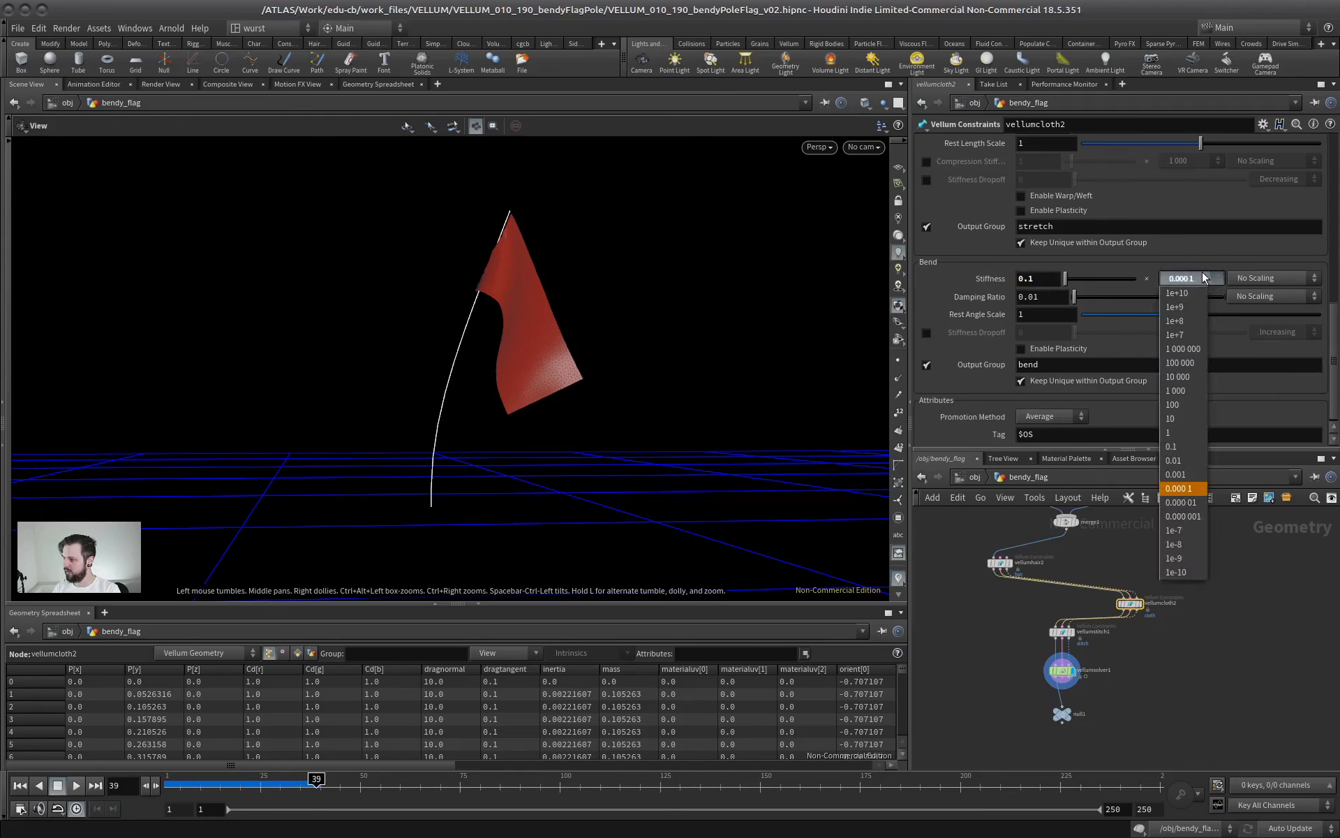
pyautogui.click(1177, 530)
pyautogui.click(1042, 279)
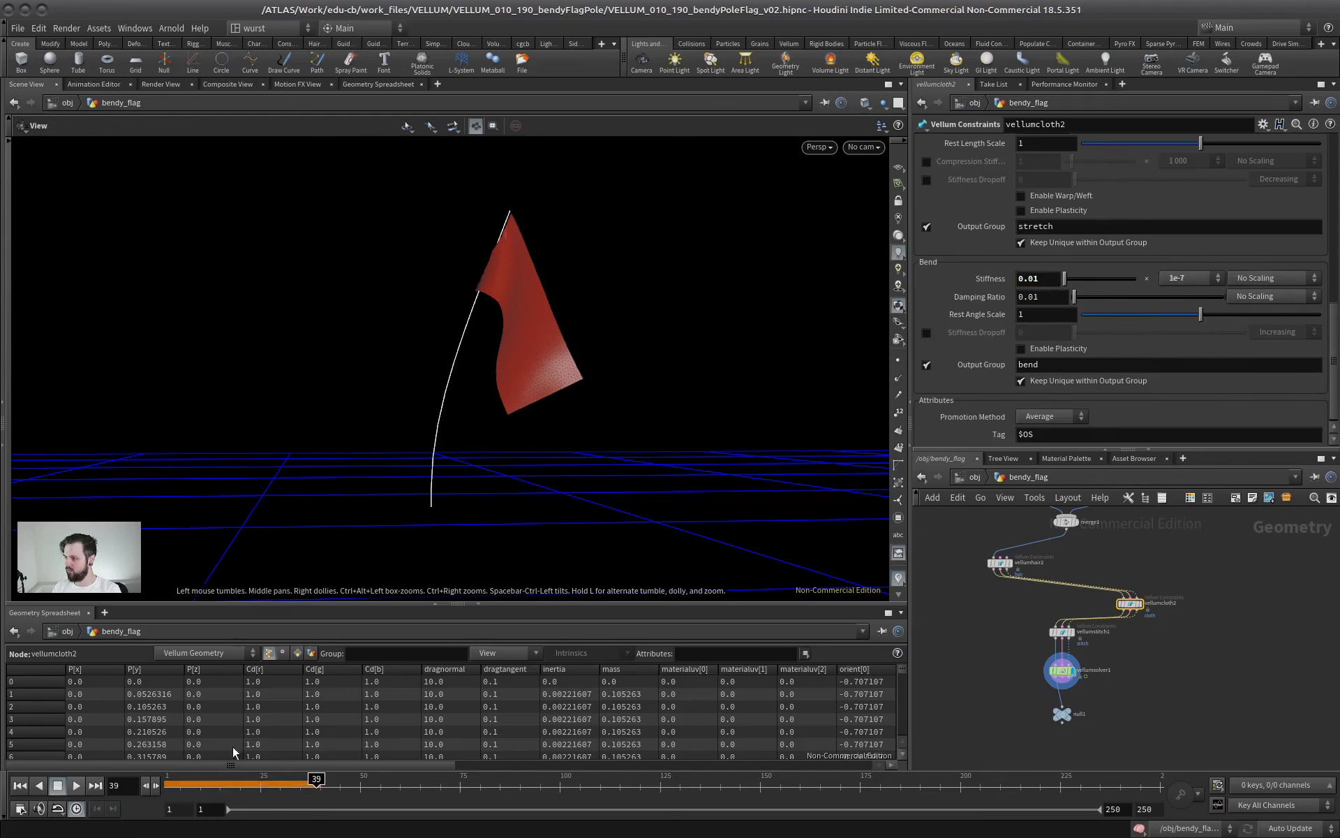
# Replay the simulation from the first frame to check the softer flag cloth, then stop it
pyautogui.click(19, 785)
pyautogui.click(76, 786)
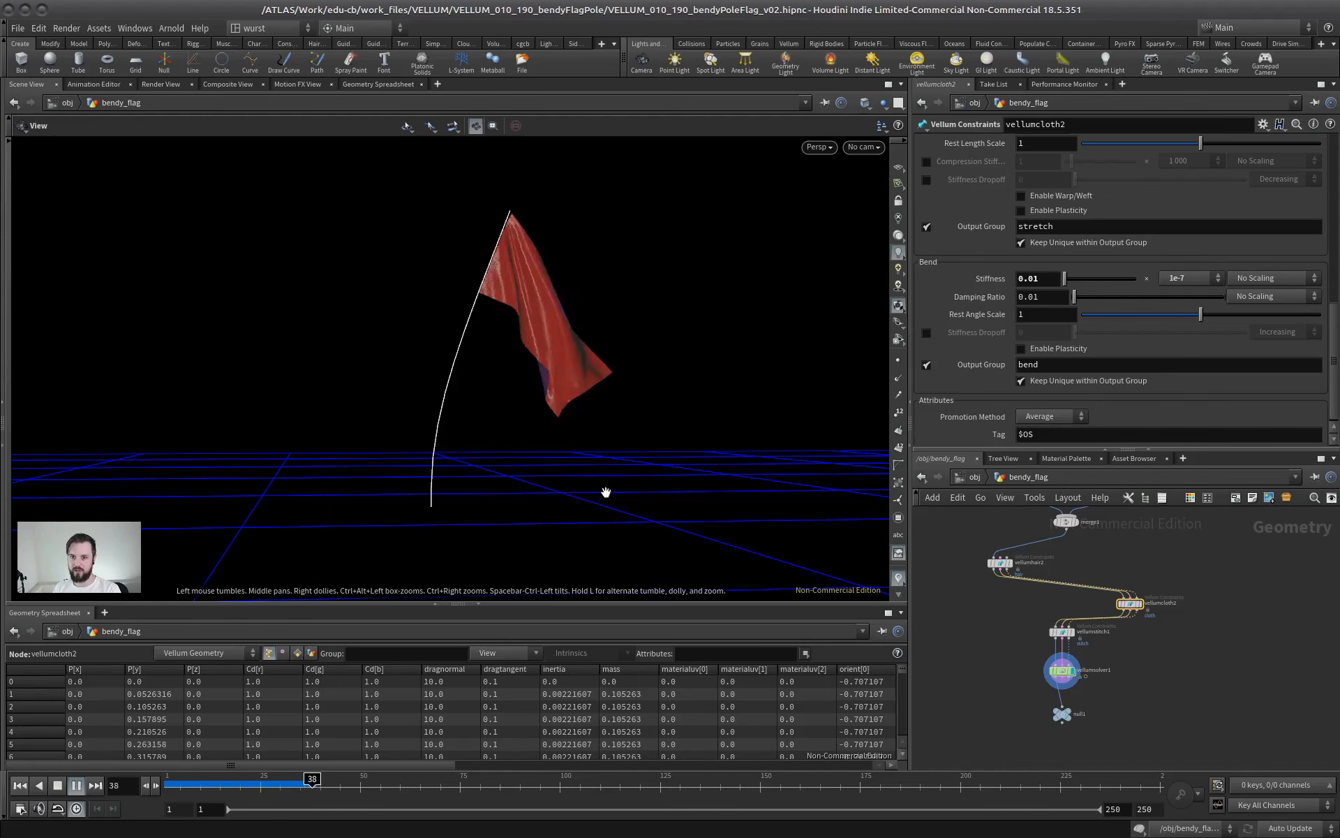
pyautogui.click(76, 785)
# Disable the built-in wind force on vellumsolver1
pyautogui.click(1062, 670)
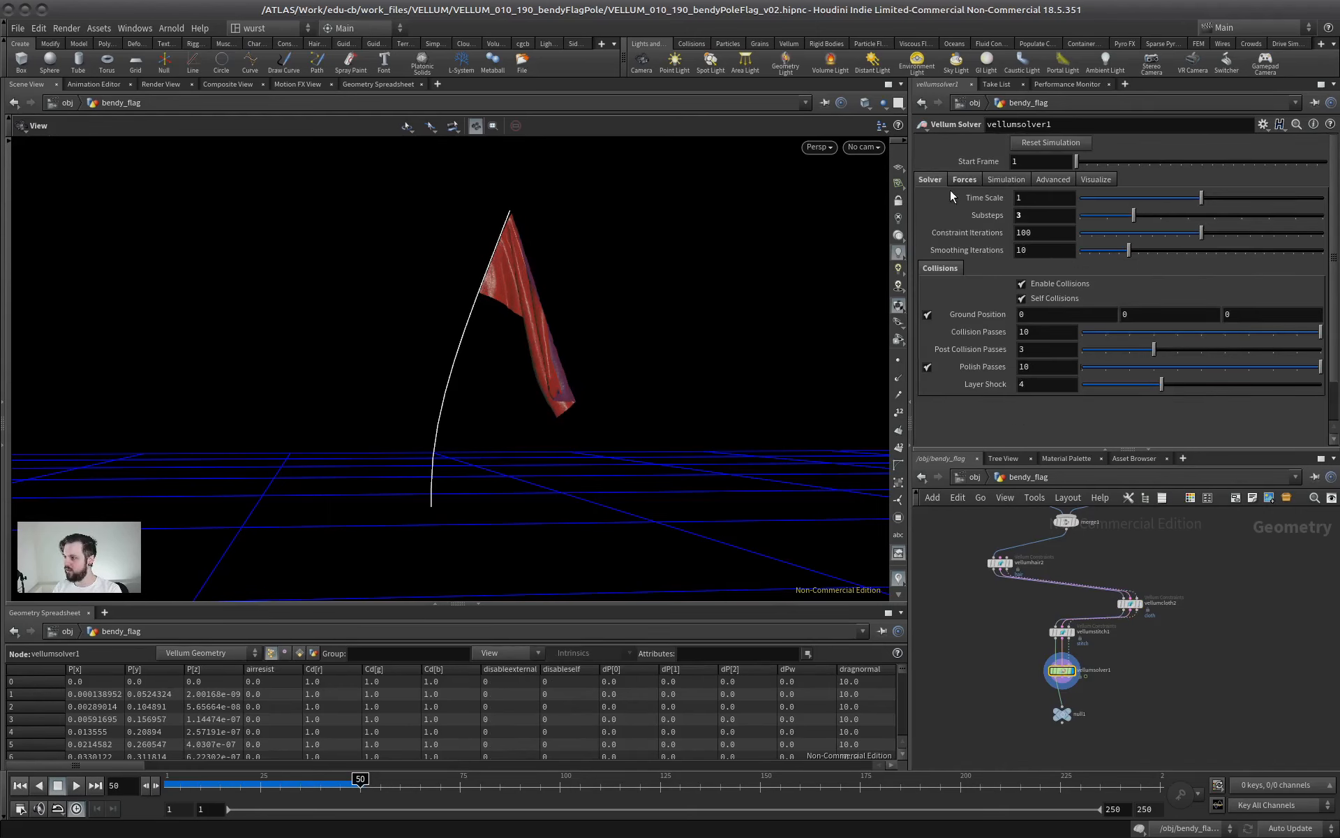
pyautogui.click(965, 179)
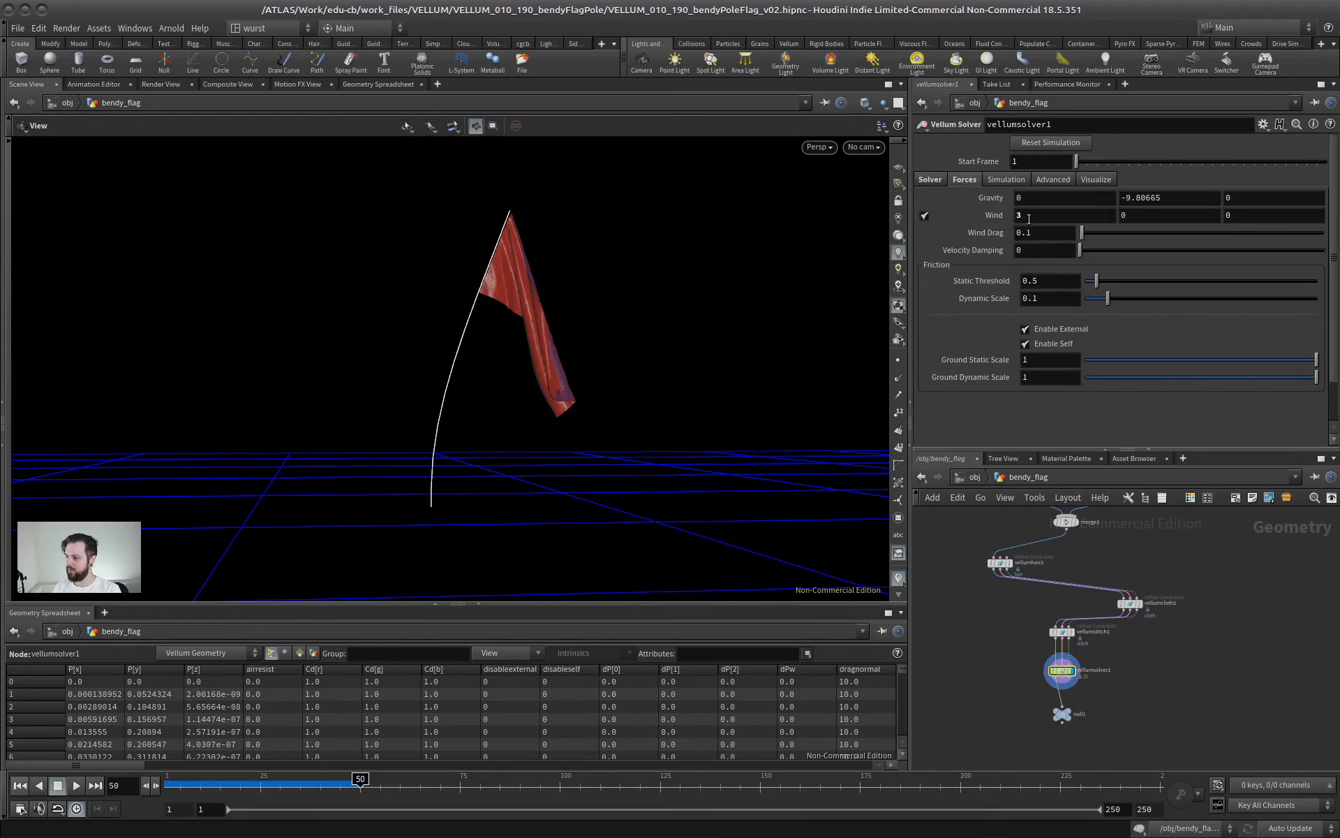
pyautogui.click(924, 217)
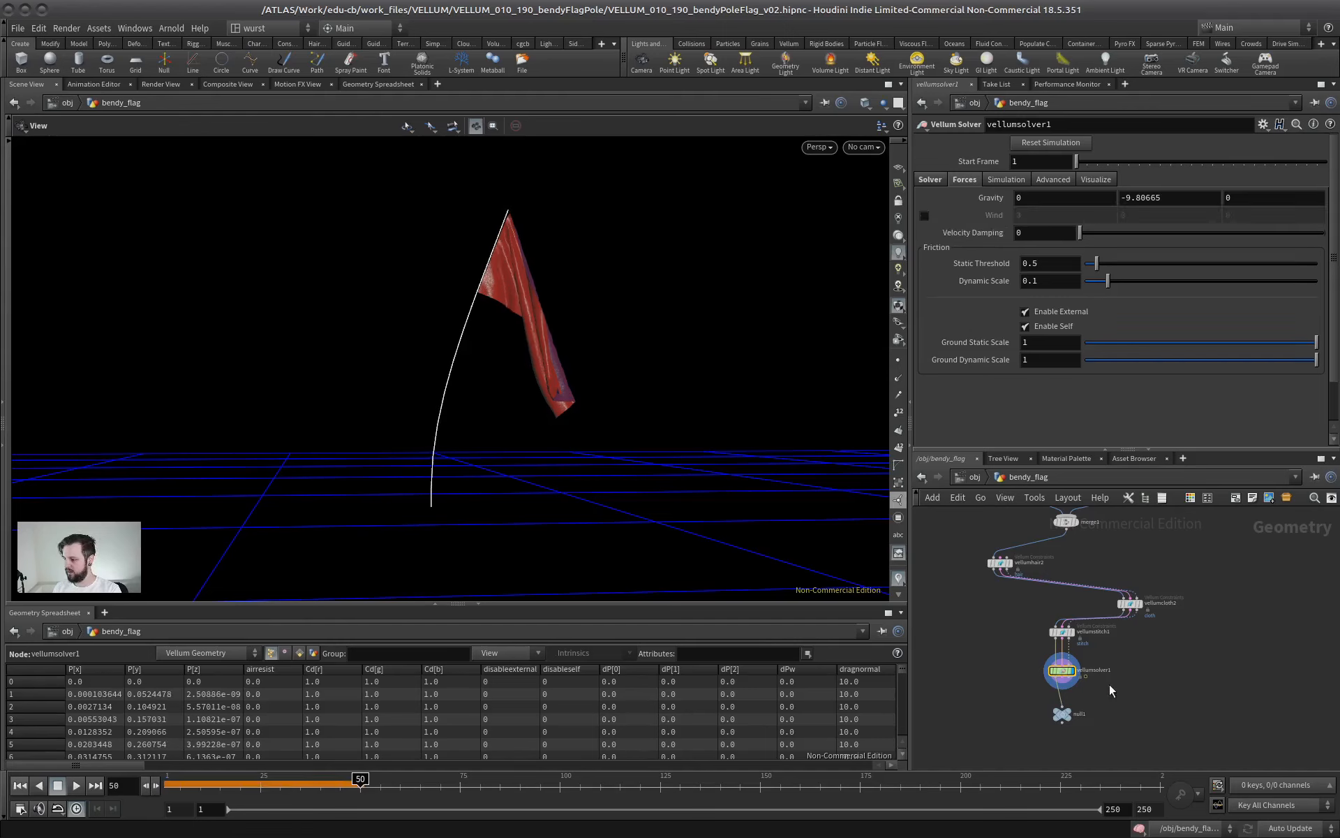
pyautogui.scroll(3, 1115, 656)
pyautogui.scroll(-1, 1110, 651)
pyautogui.moveTo(1110, 646); pyautogui.dragTo(1121, 587, button='middle')
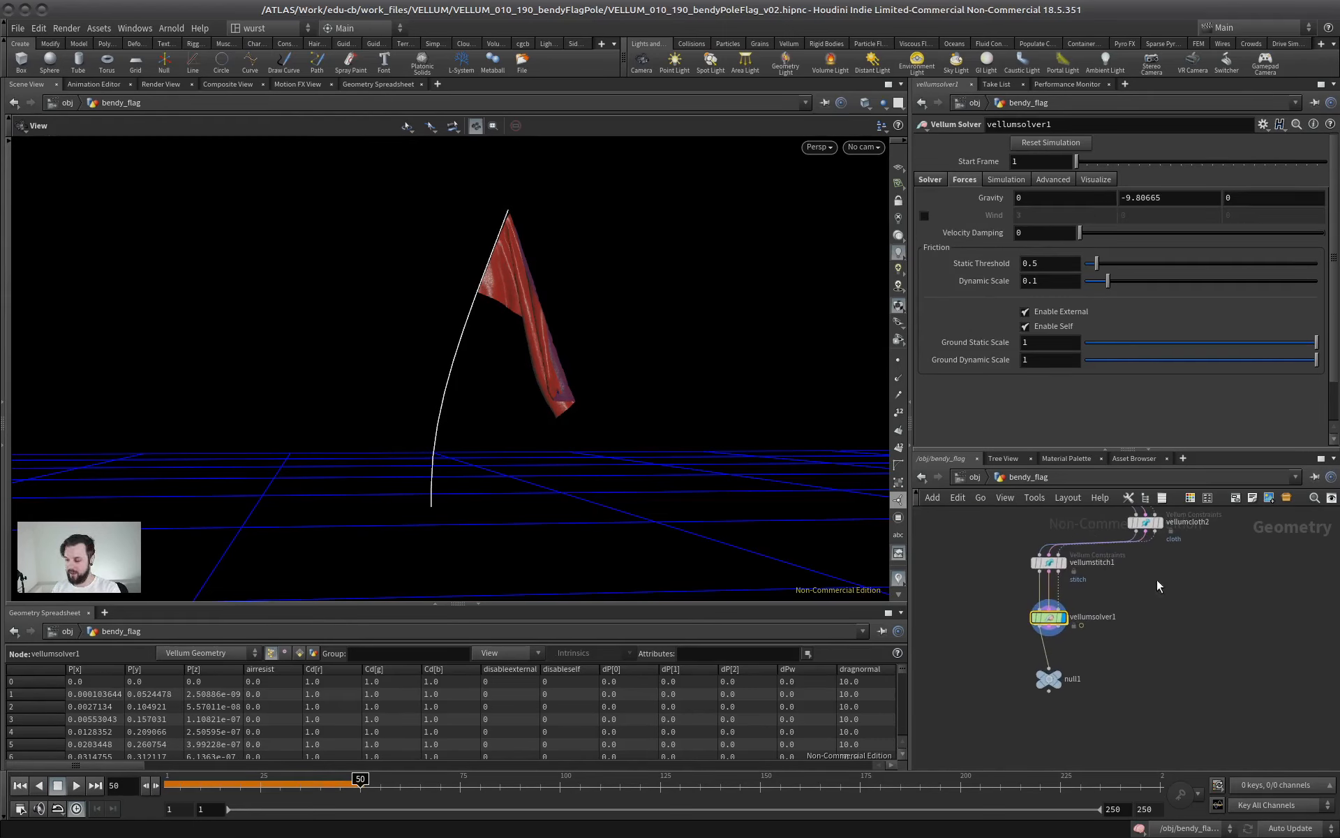
pyautogui.moveTo(1117, 520); pyautogui.dragTo(1128, 535, button='middle')
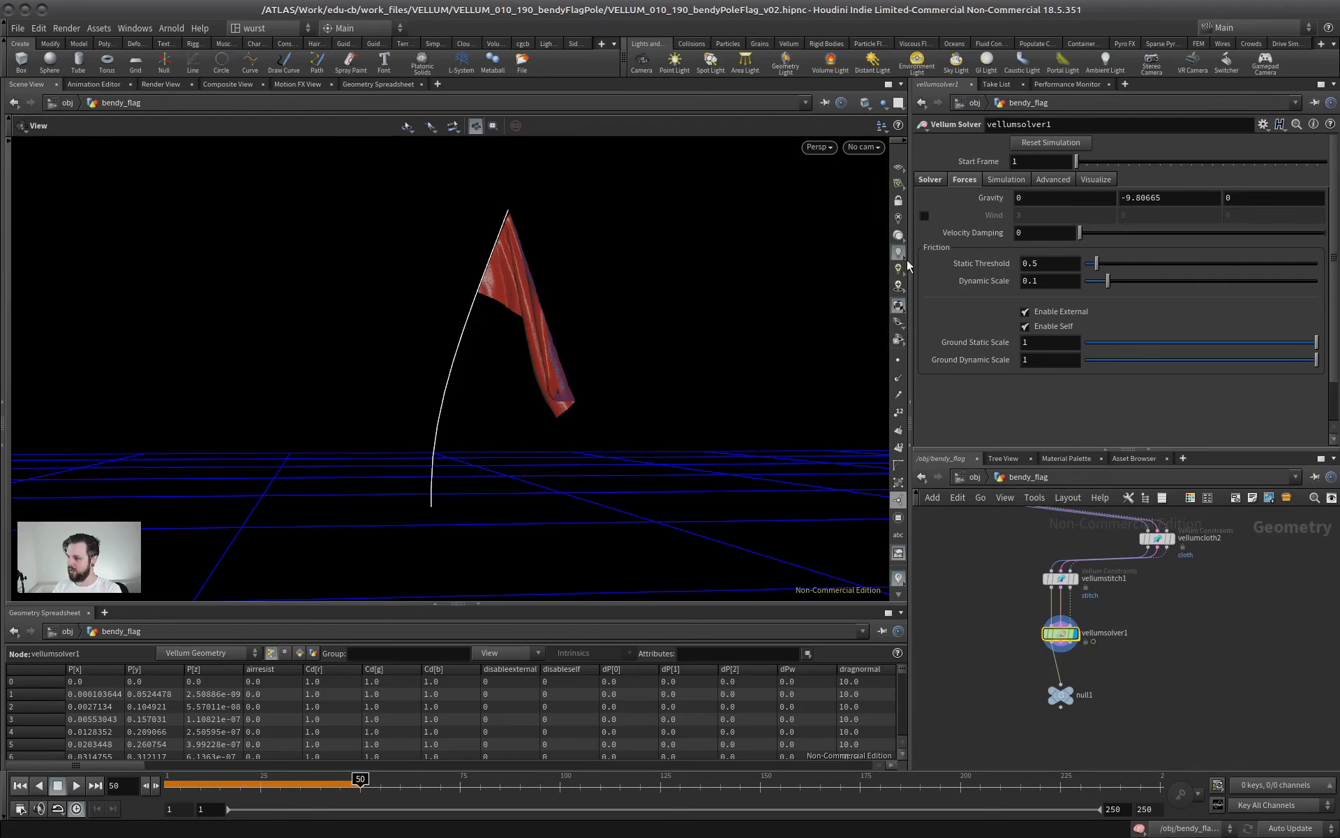
pyautogui.moveTo(1084, 449); pyautogui.dragTo(1085, 361)
pyautogui.scroll(3, 1112, 594)
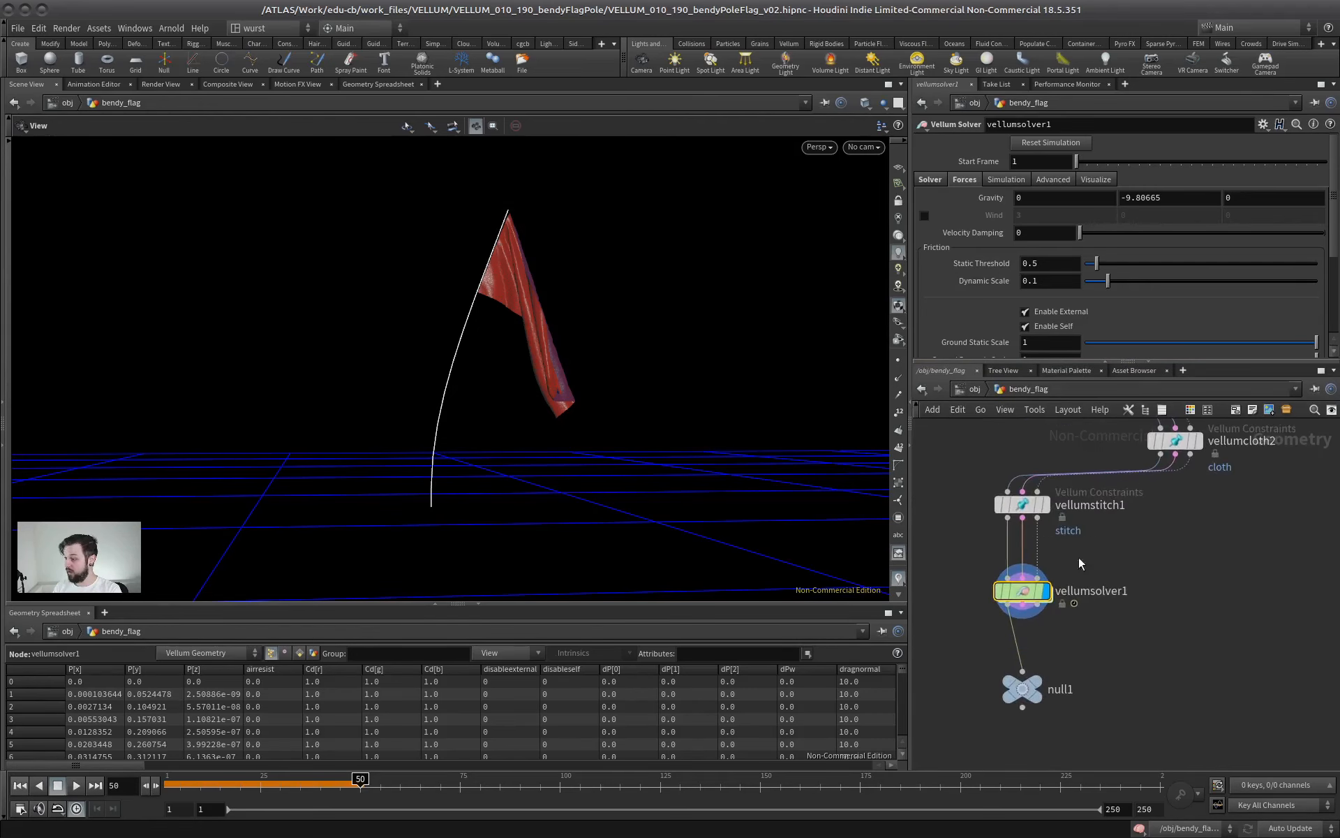
# Inside vellumsolver1's forces network, add a POP Force node wired into force_output
pyautogui.doubleClick(1109, 591)
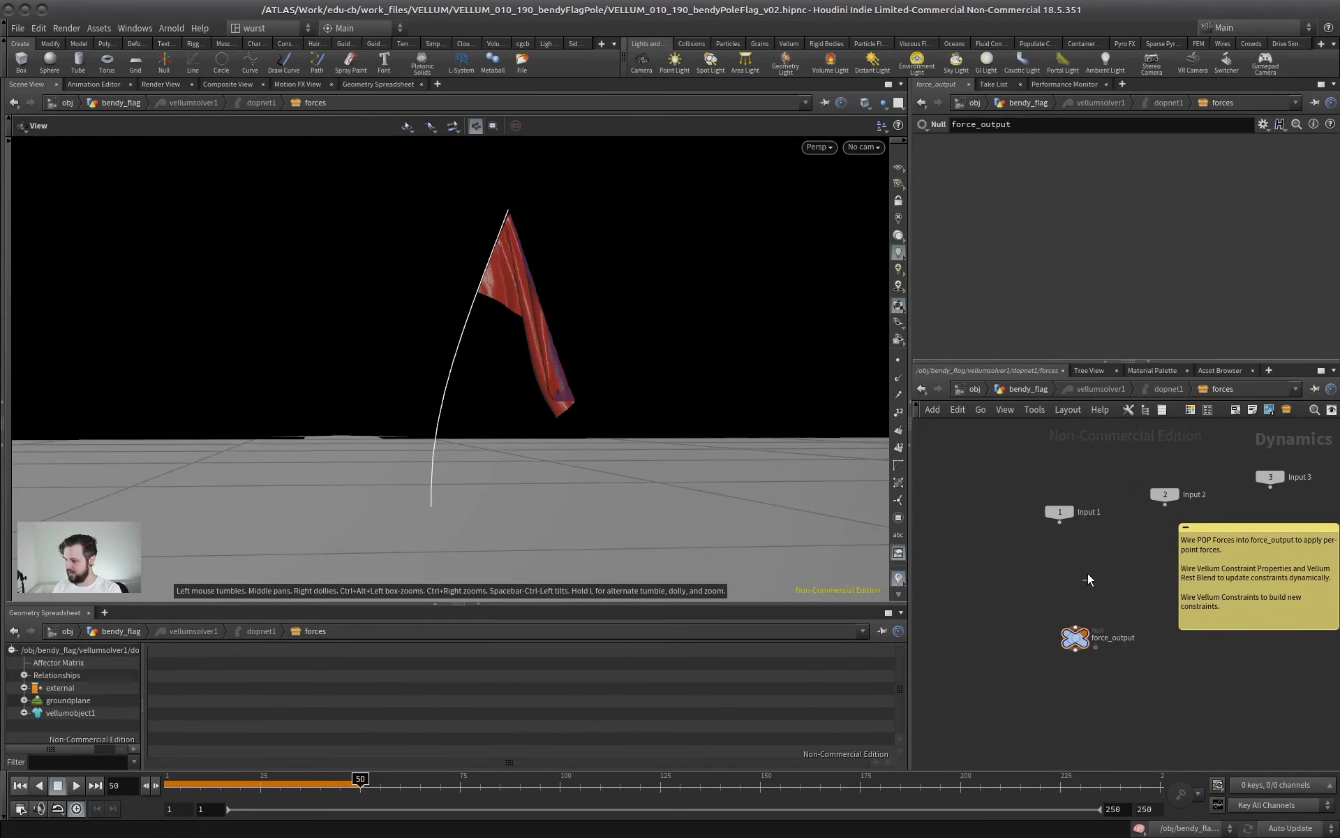
pyautogui.press('Tab')
pyautogui.moveTo(1049, 524)
pyautogui.write('pop')
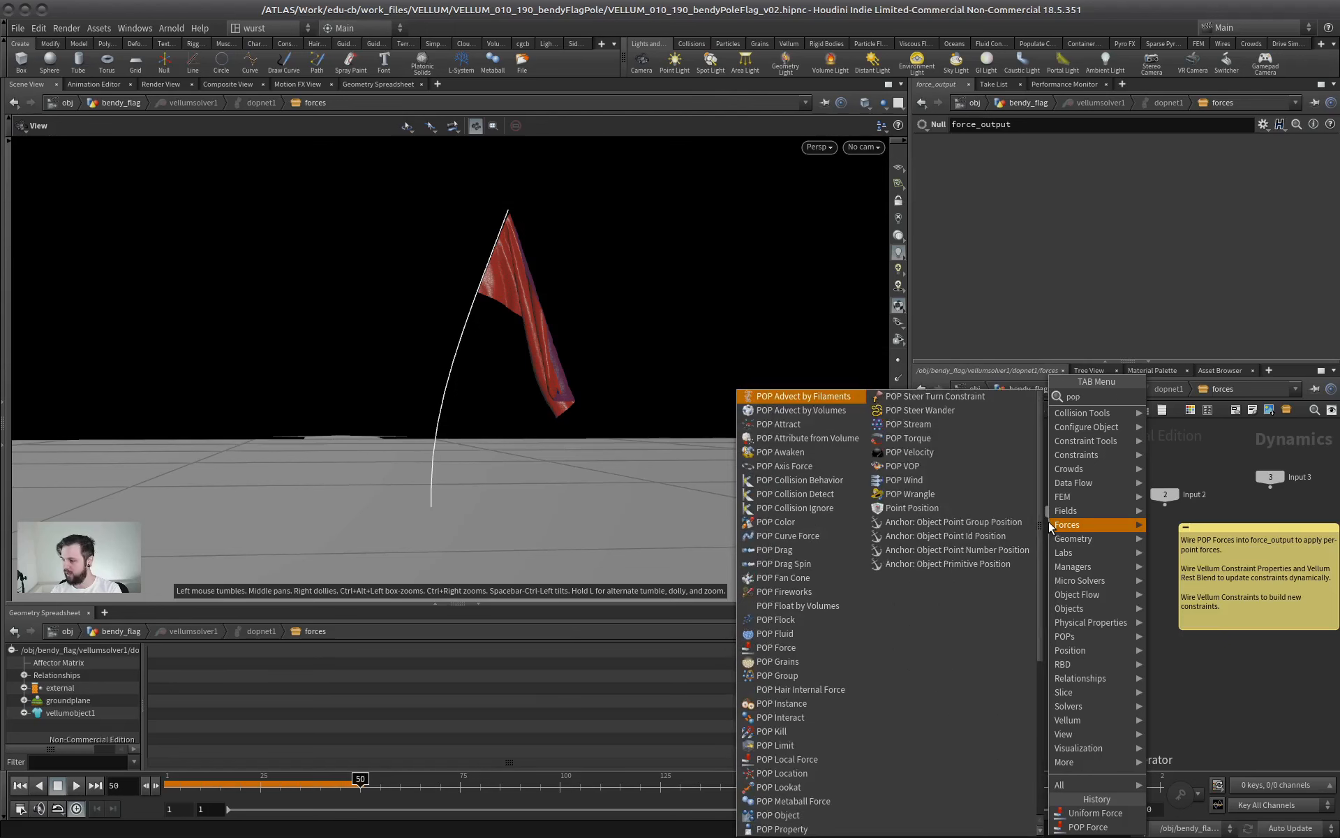
pyautogui.write('for')
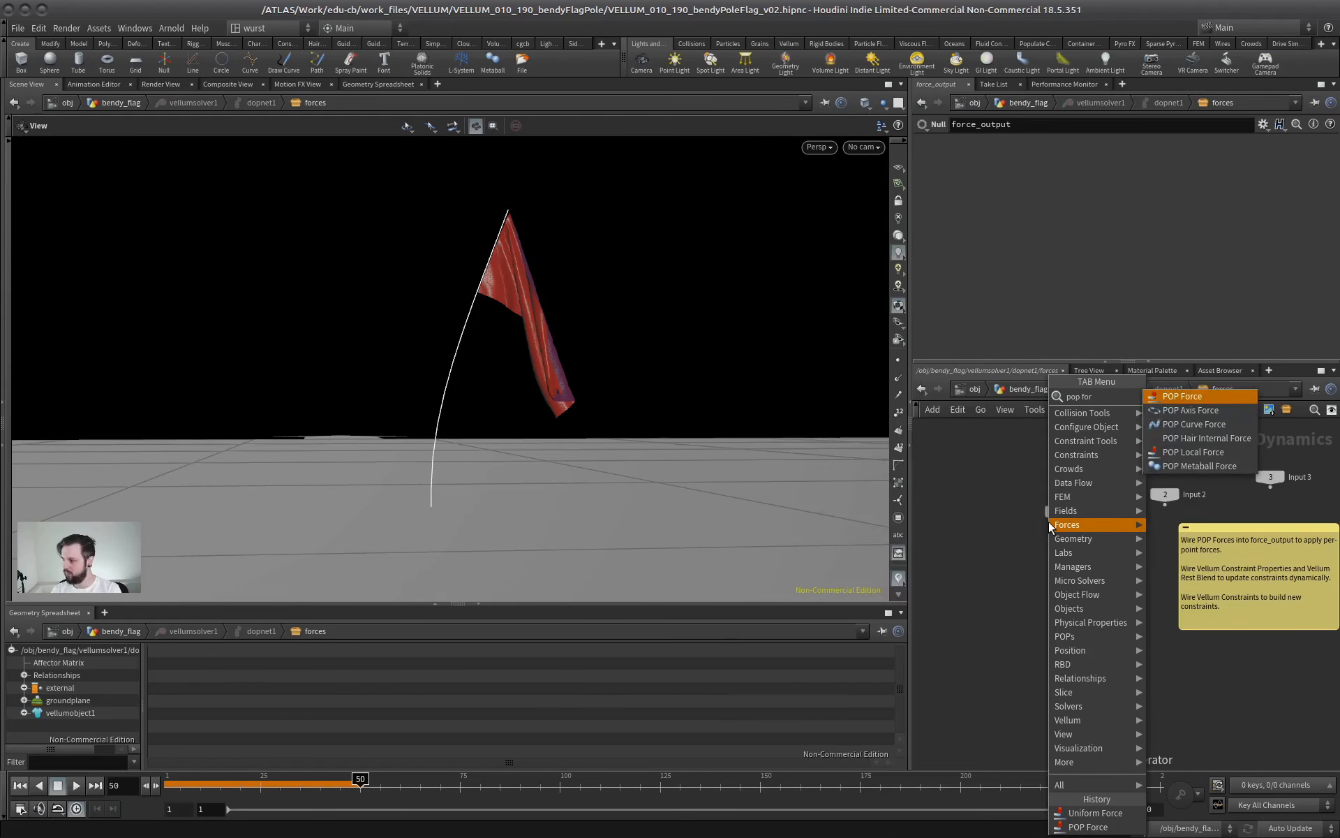
pyautogui.press('Return')
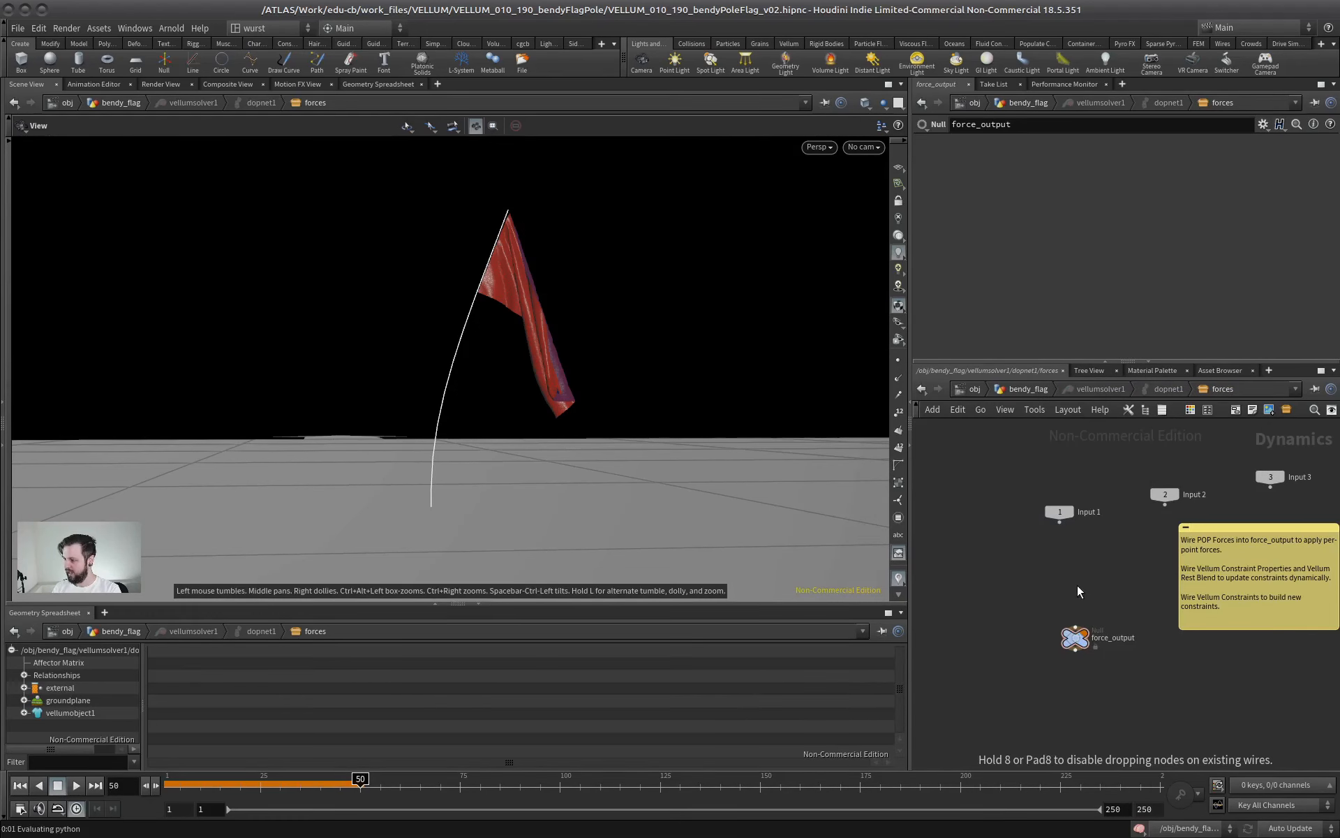
pyautogui.click(1076, 583)
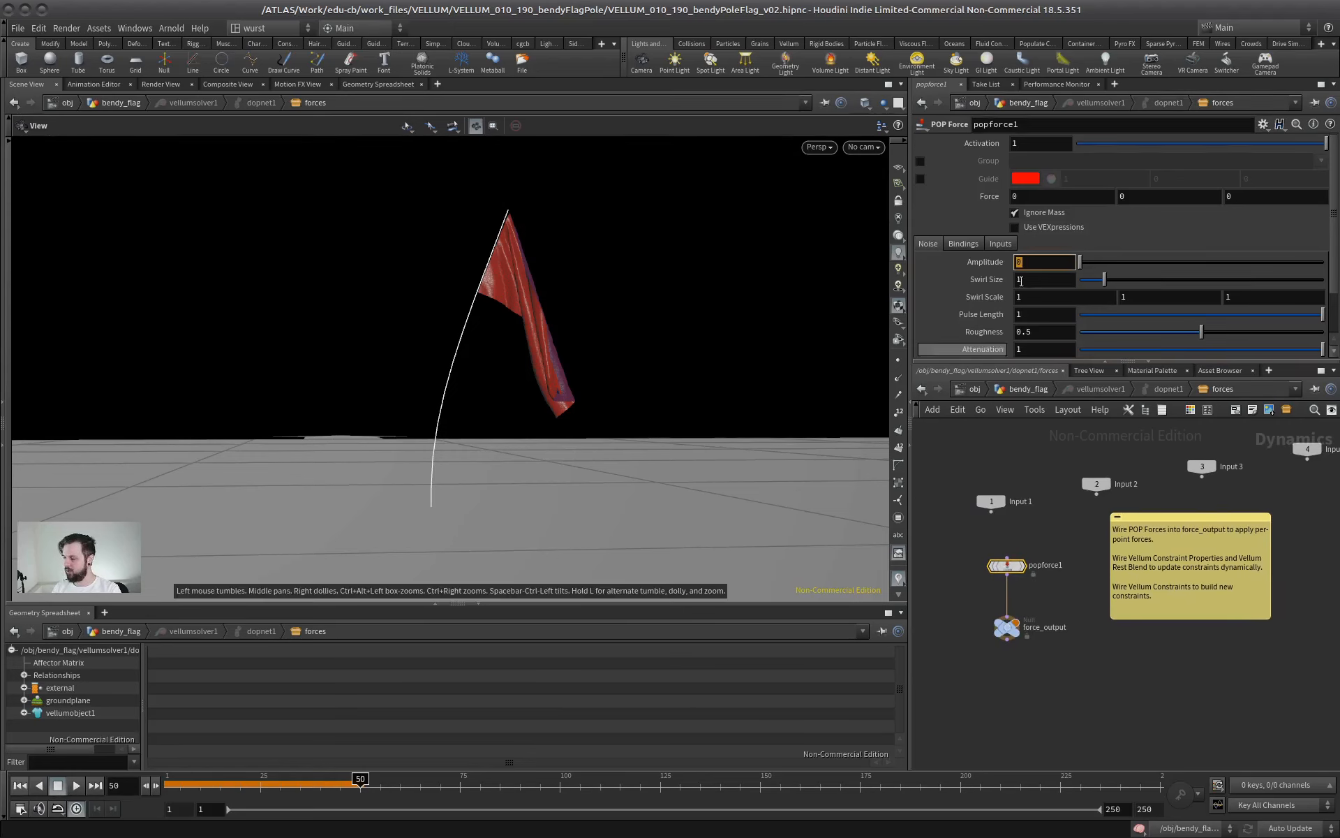
# Set popforce1's noise amplitude to 1, X force to 5 and swirl size to 0.5, and play the simulation from the first frame
pyautogui.click(1043, 280)
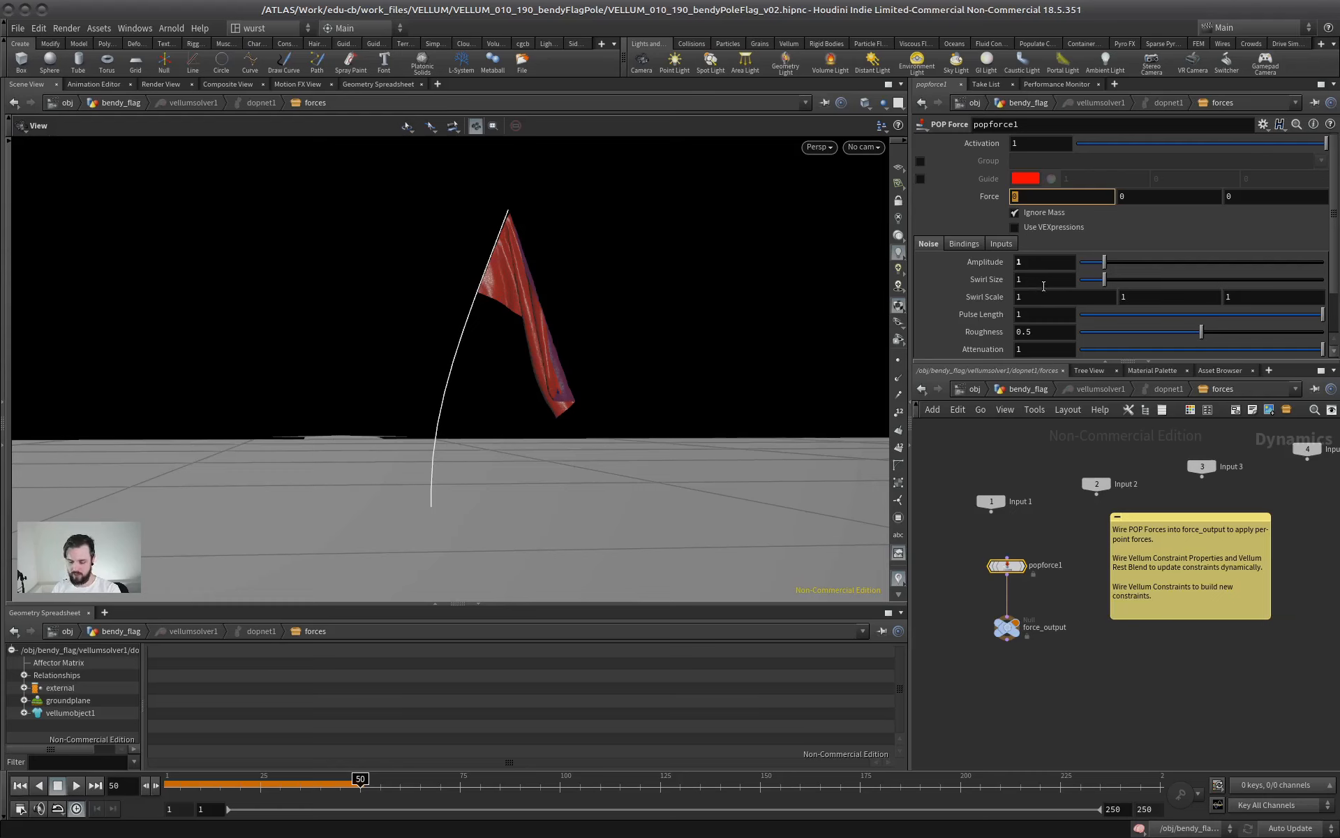
pyautogui.moveTo(1036, 273); pyautogui.dragTo(909, 238)
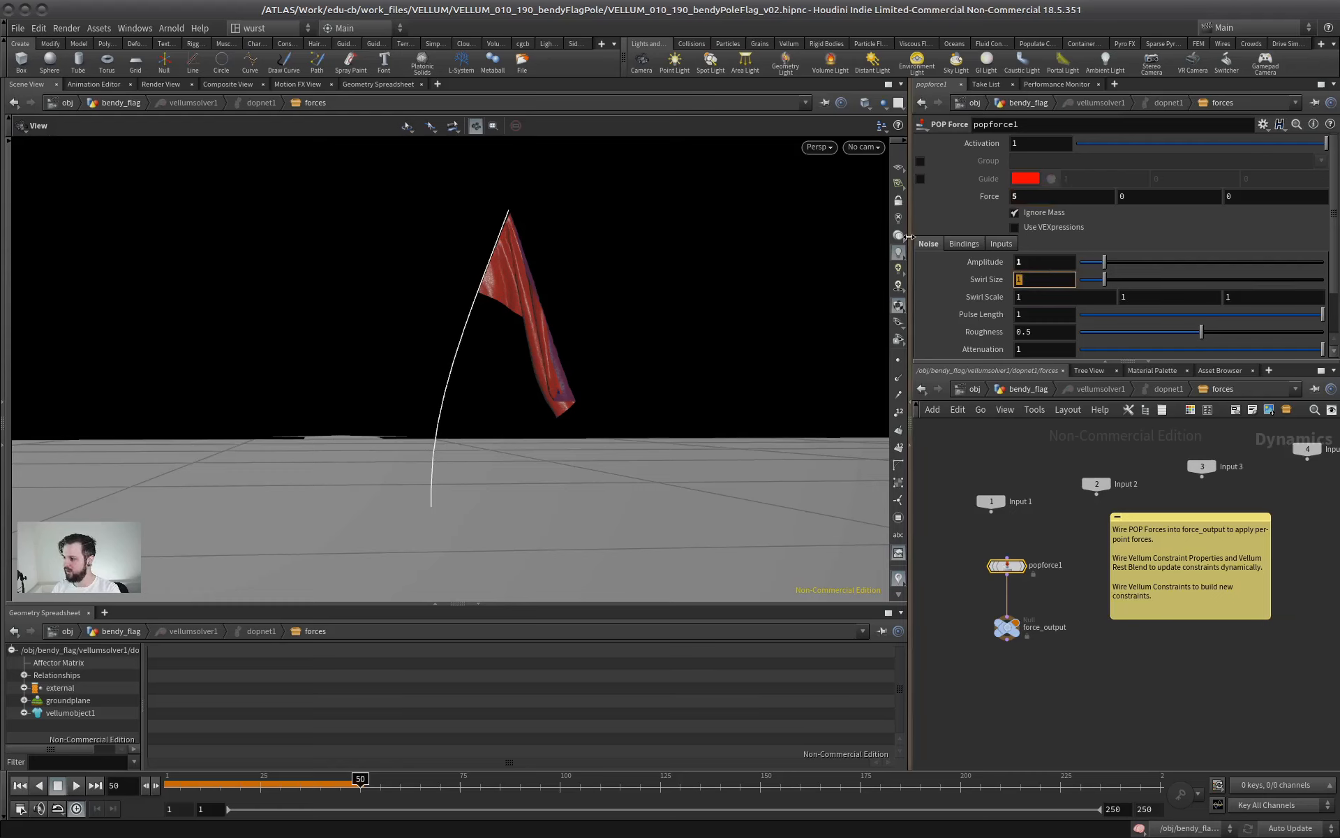
pyautogui.write('.5')
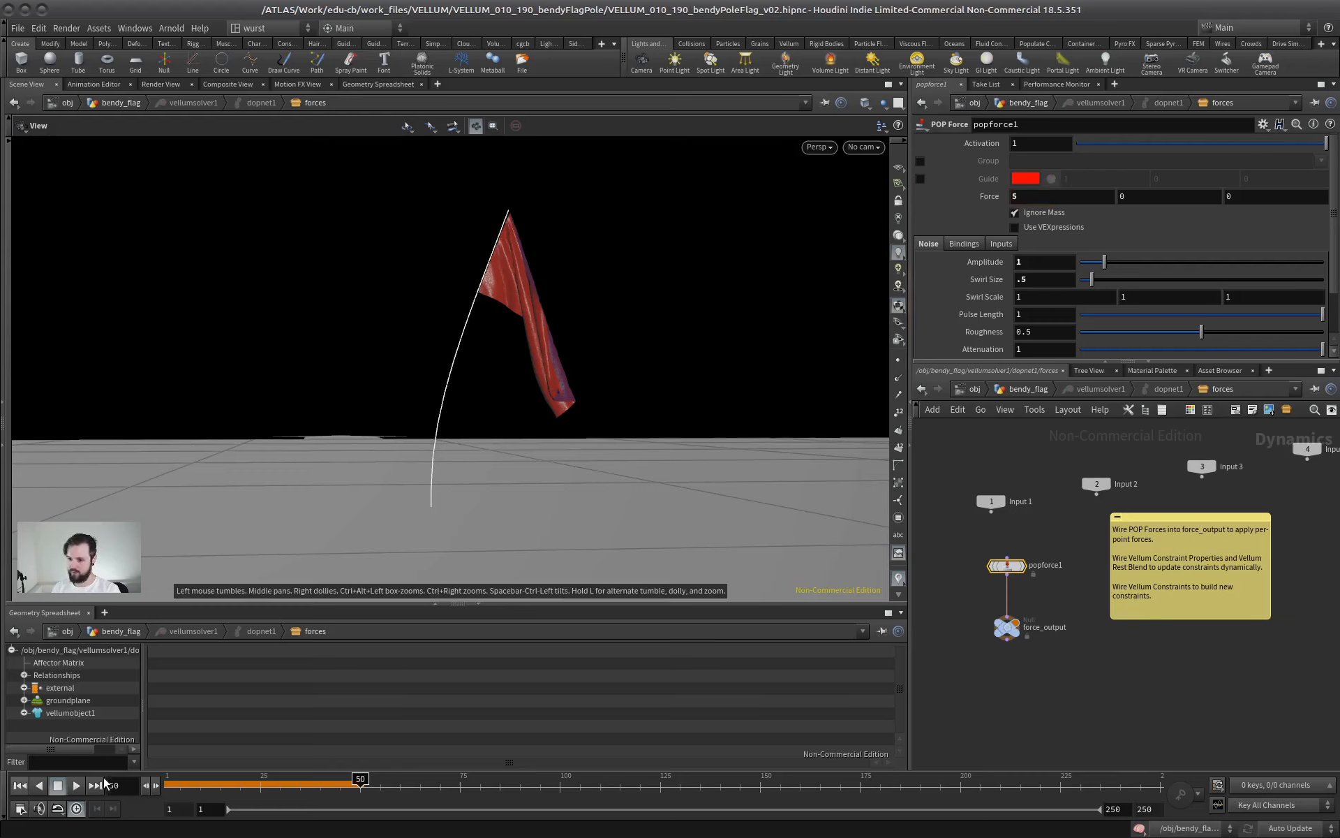
pyautogui.click(20, 786)
pyautogui.click(75, 785)
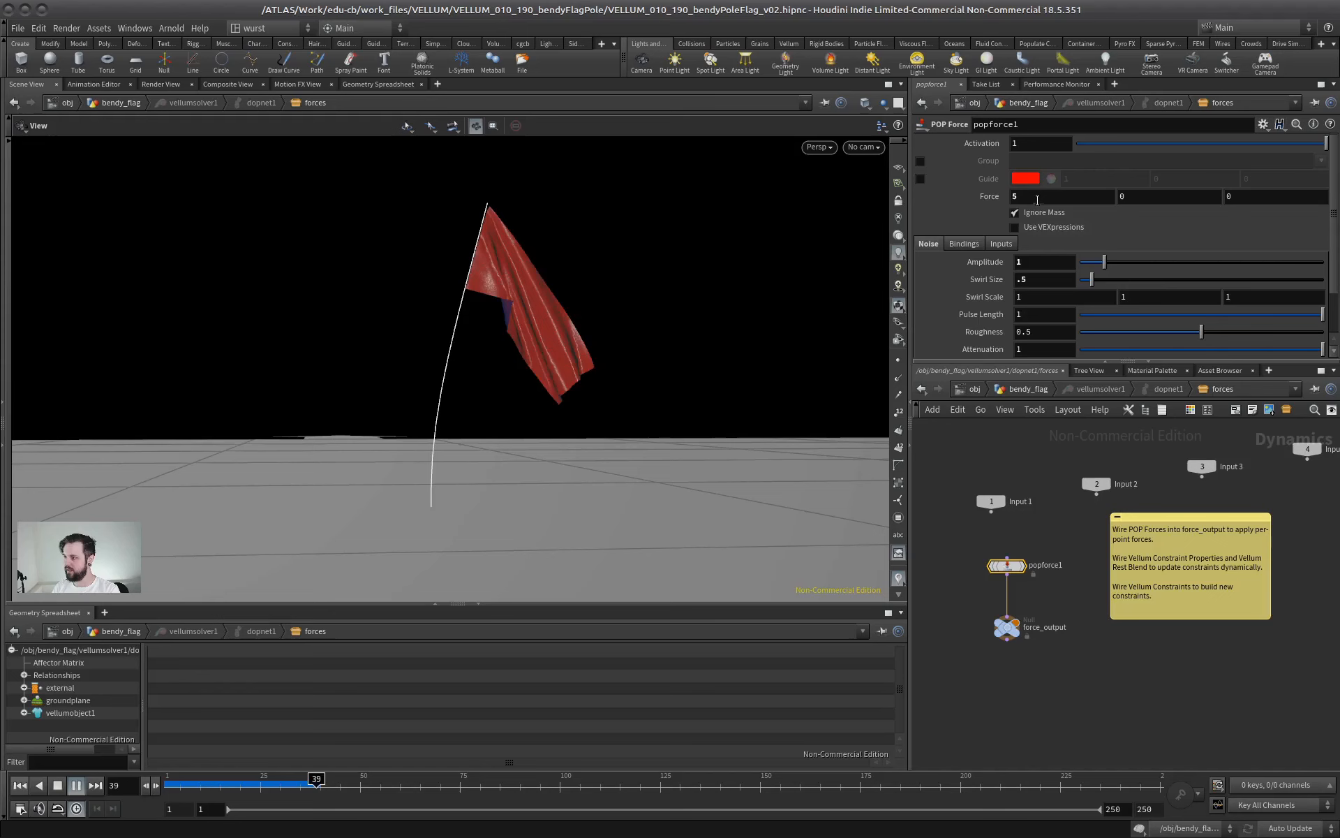
# Raise popforce1's X force to 8, check the stronger wind in playback, and stop the simulation
pyautogui.moveTo(1037, 200); pyautogui.dragTo(998, 303)
pyautogui.write('8')
pyautogui.press('Tab')
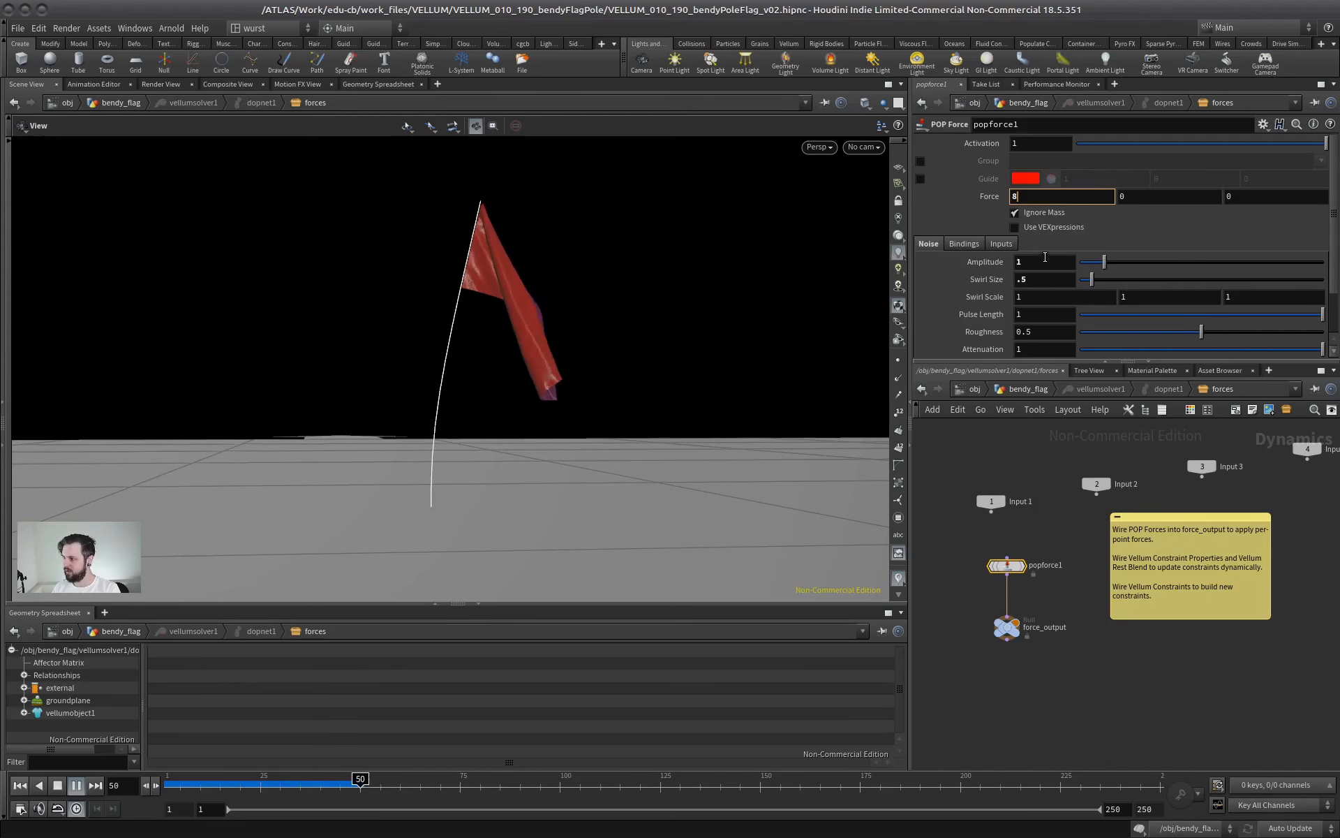
pyautogui.click(61, 786)
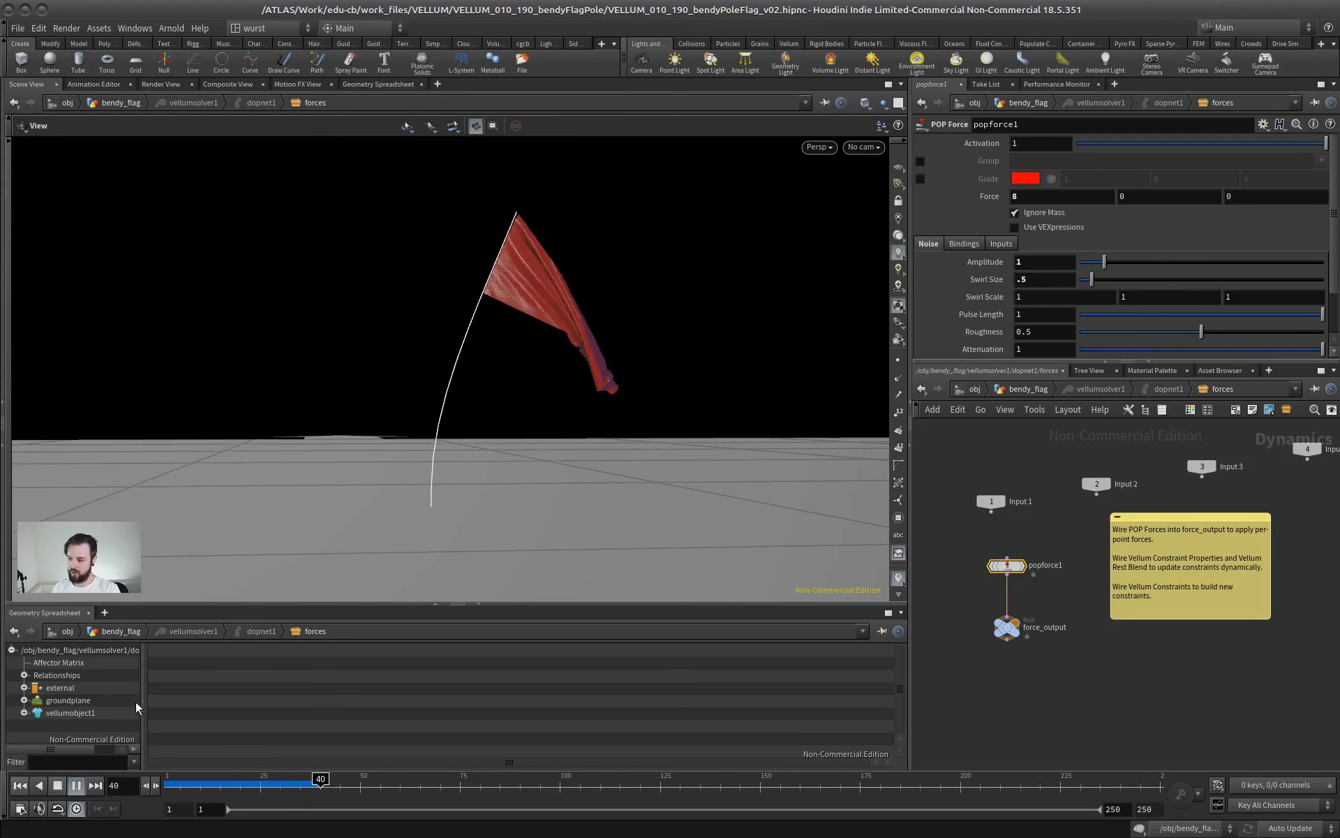
pyautogui.click(59, 786)
# Back in the bendy_flag network, set the pole's vellumhair2 density to 2, then replay the simulation and stop it
pyautogui.click(1028, 389)
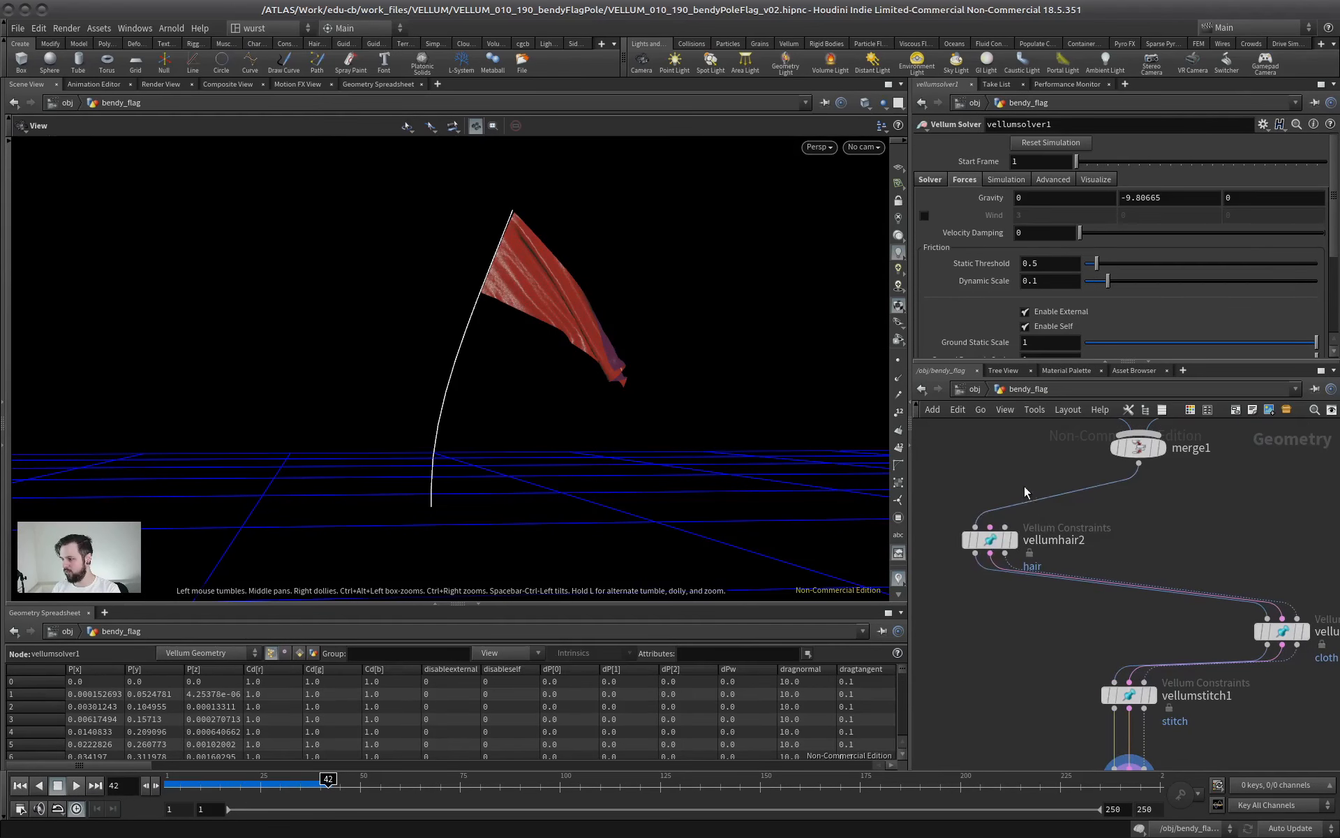
pyautogui.click(990, 540)
pyautogui.moveTo(1327, 301); pyautogui.dragTo(1333, 148)
pyautogui.press('Return')
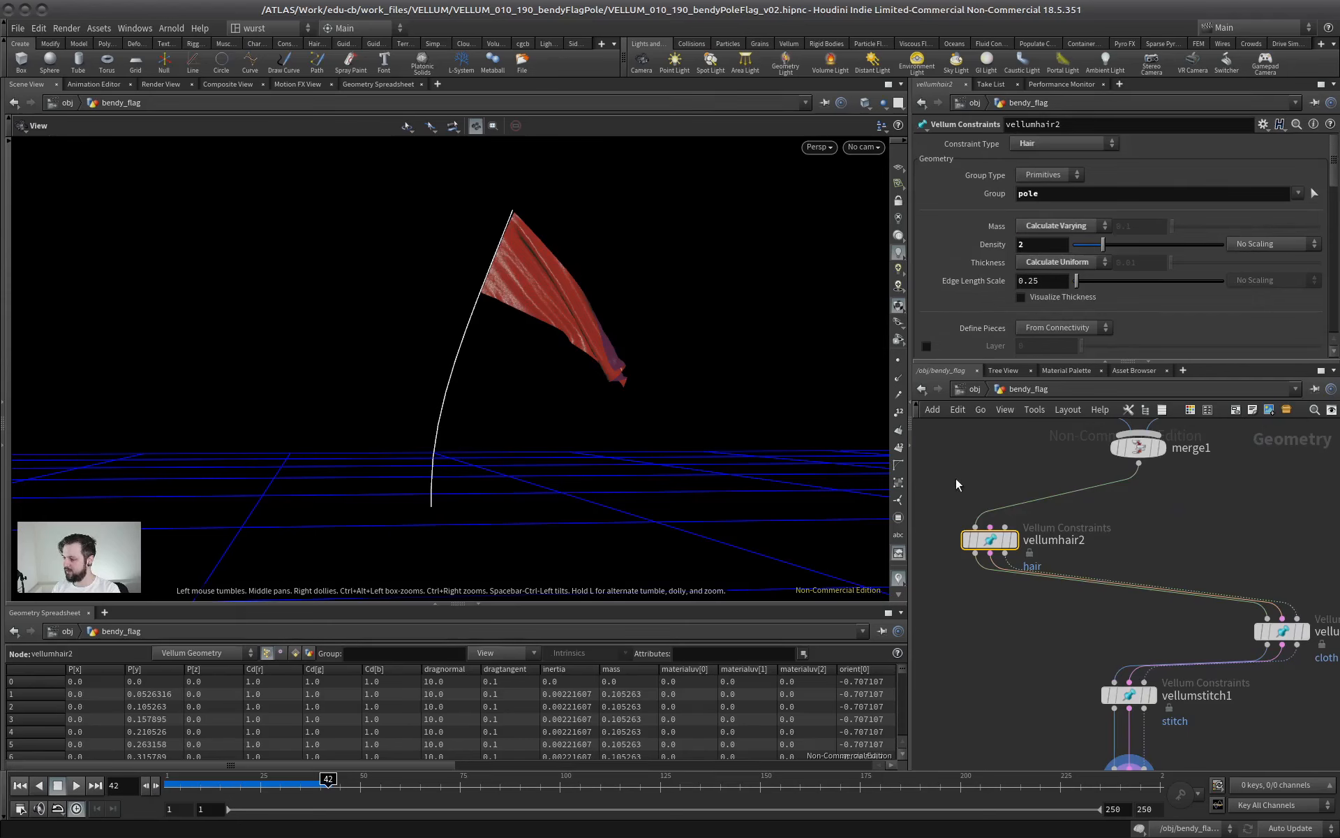
pyautogui.click(21, 786)
pyautogui.click(76, 786)
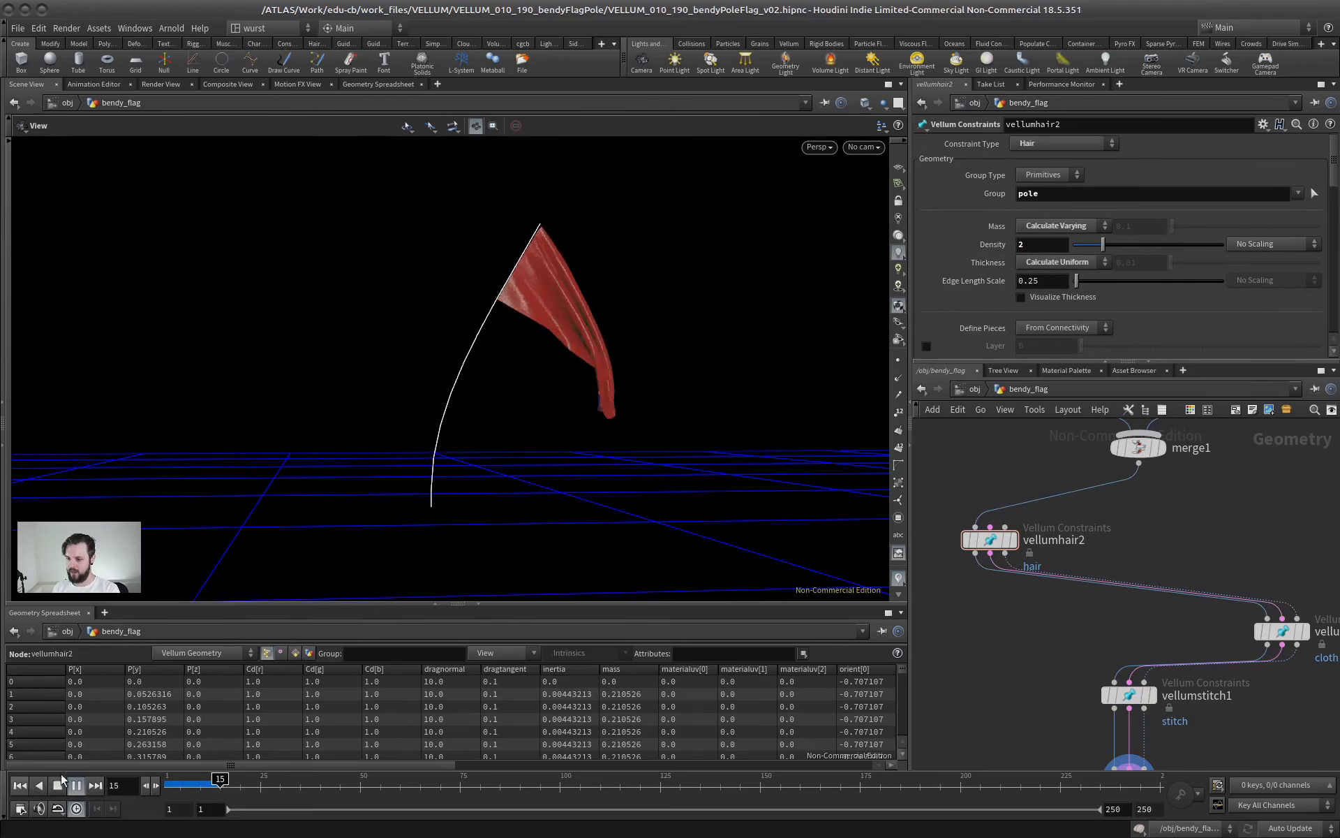
pyautogui.click(59, 783)
# Set vellumsolver1's substeps to 4, then replay the simulation from the first frame and stop it
pyautogui.moveTo(1039, 673); pyautogui.dragTo(1040, 520, button='middle')
pyautogui.click(1129, 629)
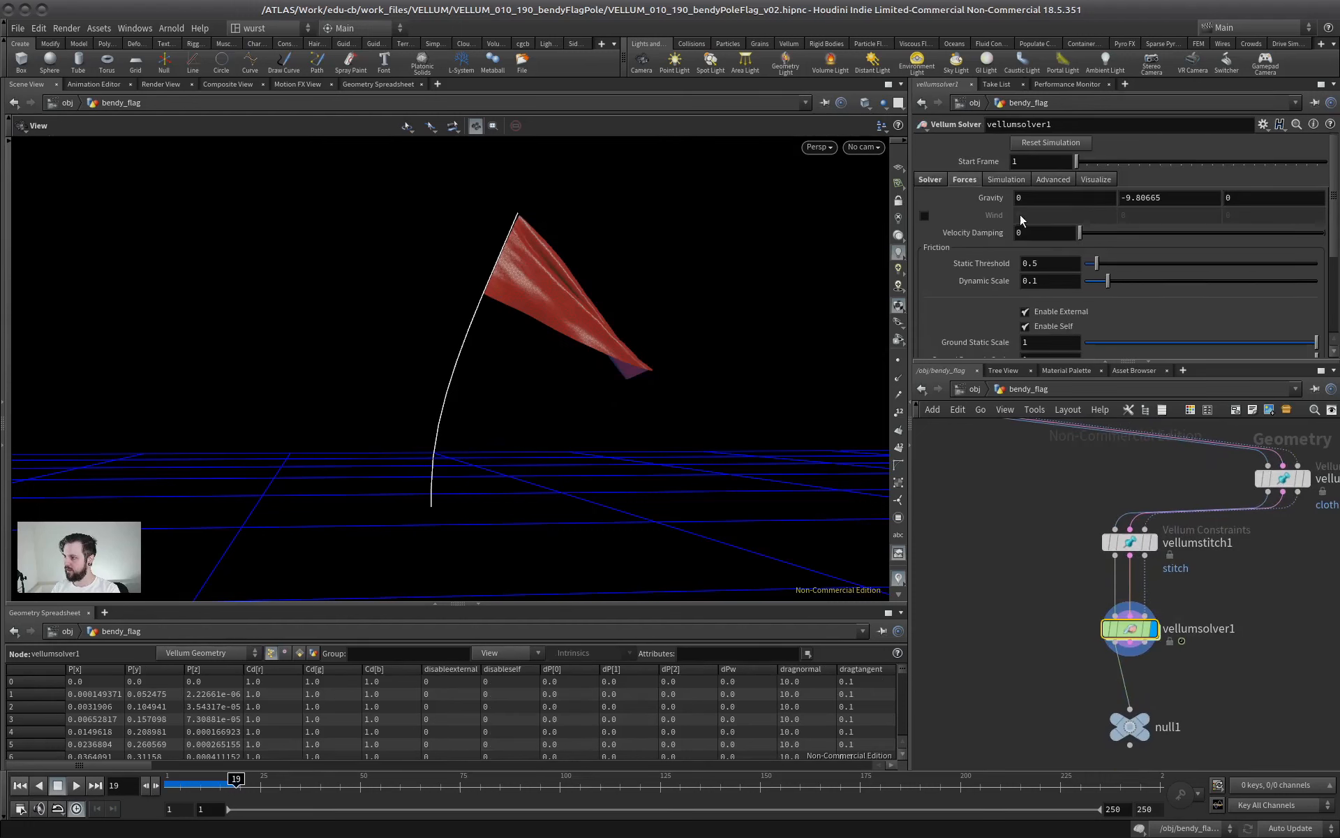
pyautogui.click(934, 177)
pyautogui.write('4')
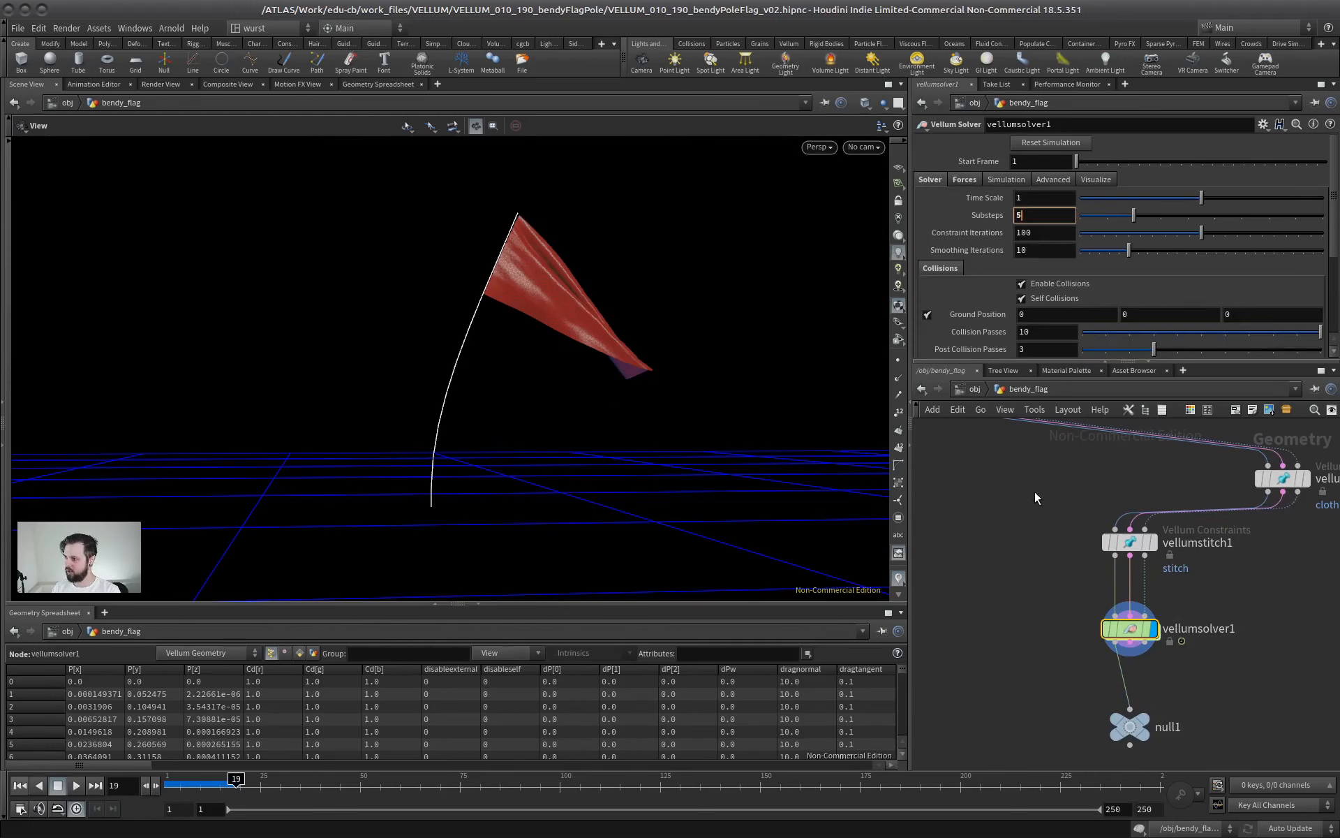
pyautogui.press('Return')
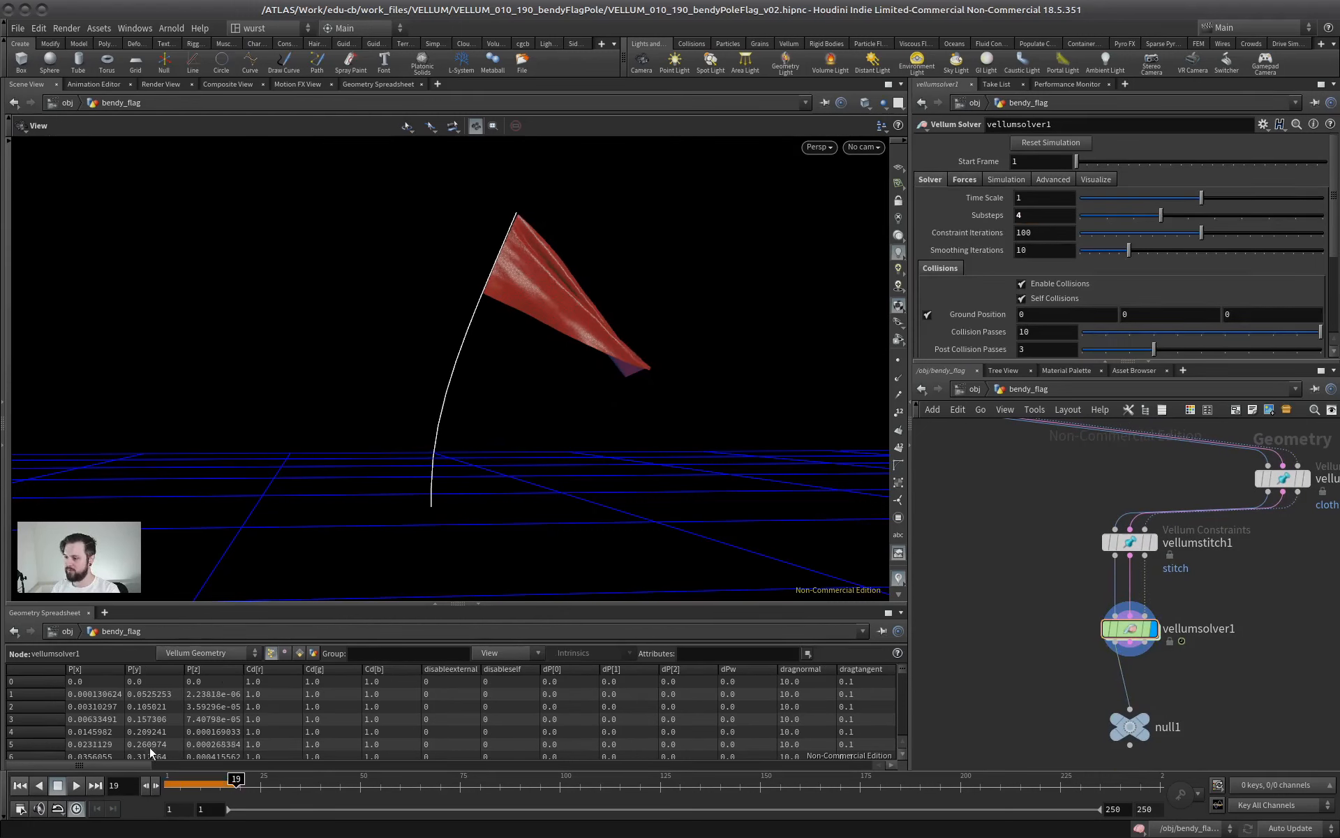
pyautogui.click(19, 786)
pyautogui.click(76, 785)
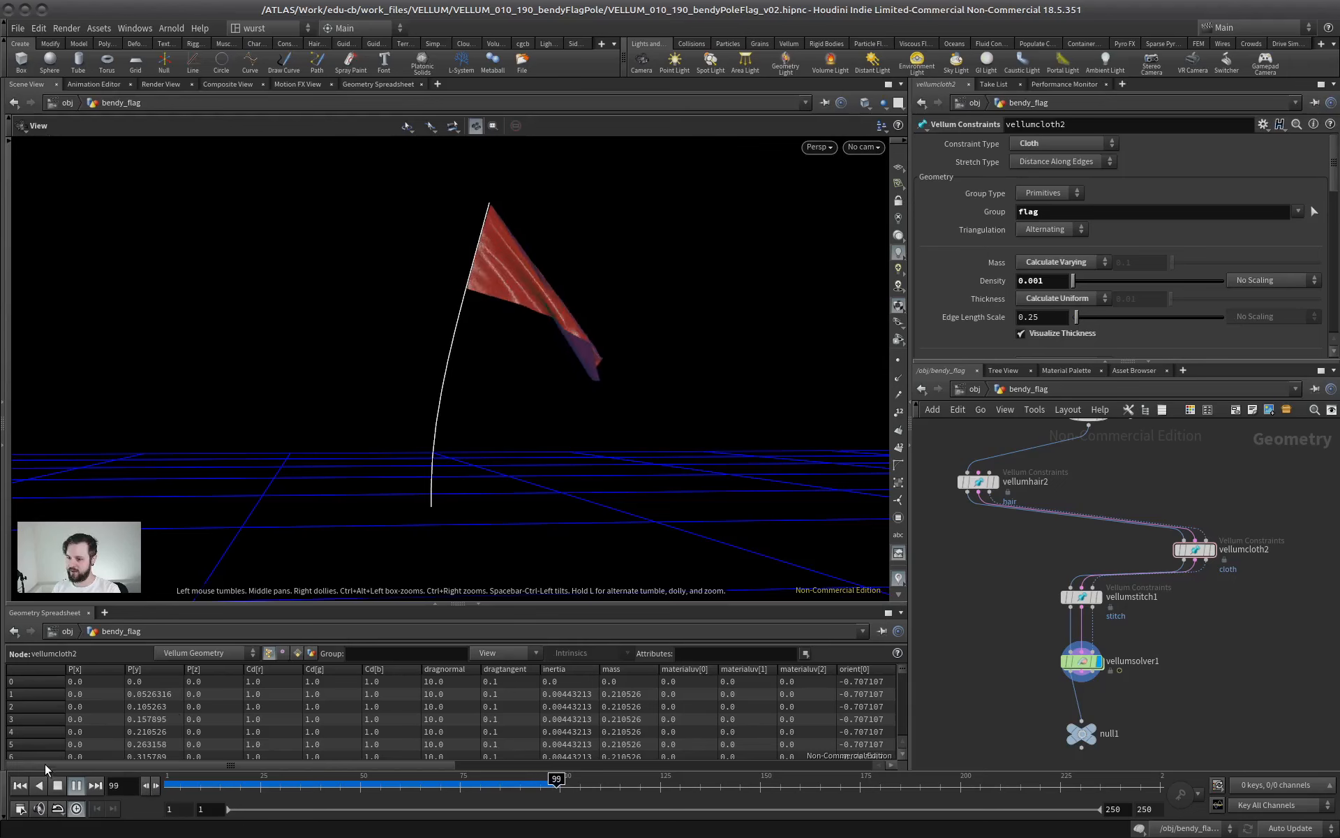
pyautogui.click(22, 788)
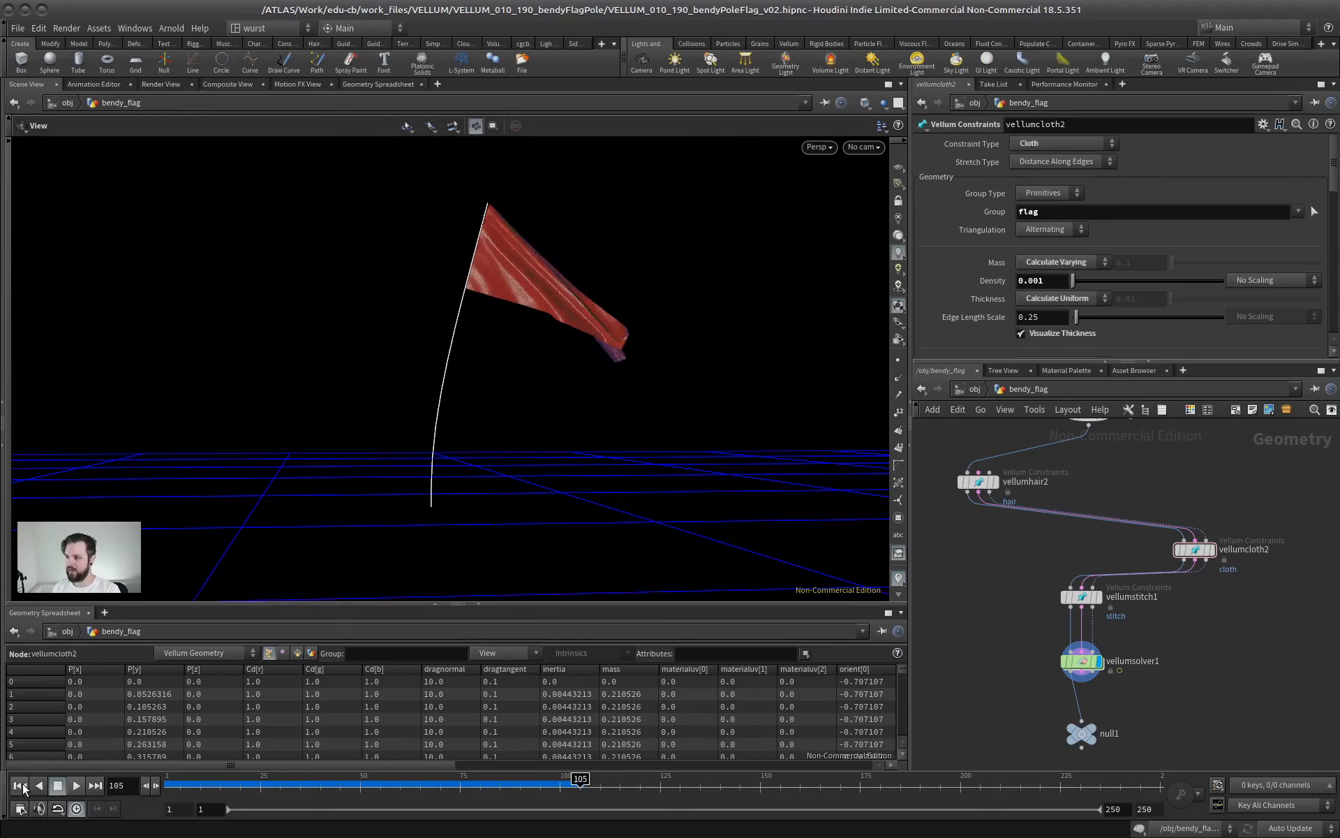
# Move null1 aside from below vellumsolver1 and return the timeline to the first frame
pyautogui.scroll(3, 974, 617)
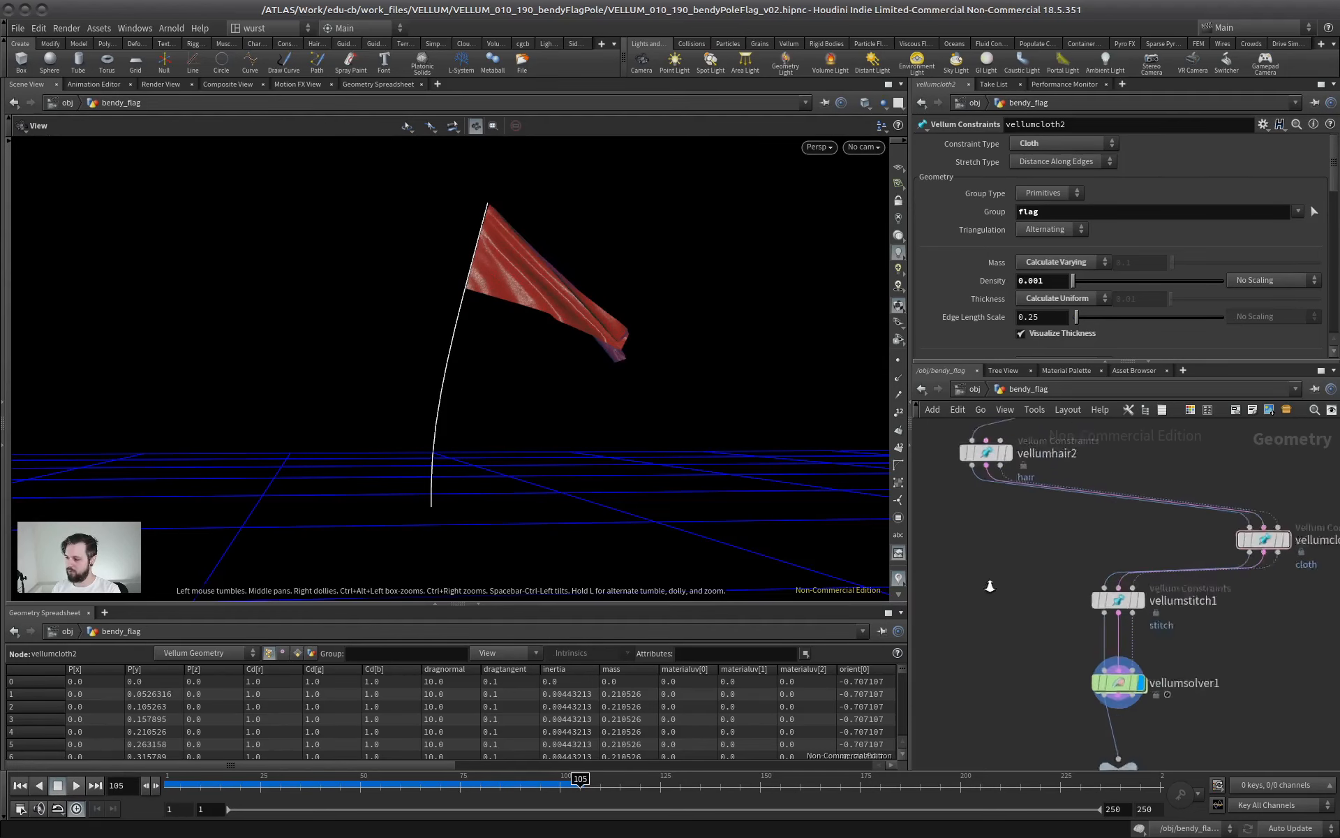
pyautogui.moveTo(1060, 702); pyautogui.dragTo(1086, 547, button='middle')
pyautogui.scroll(-4, 1086, 547)
pyautogui.moveTo(1140, 610); pyautogui.dragTo(1005, 577)
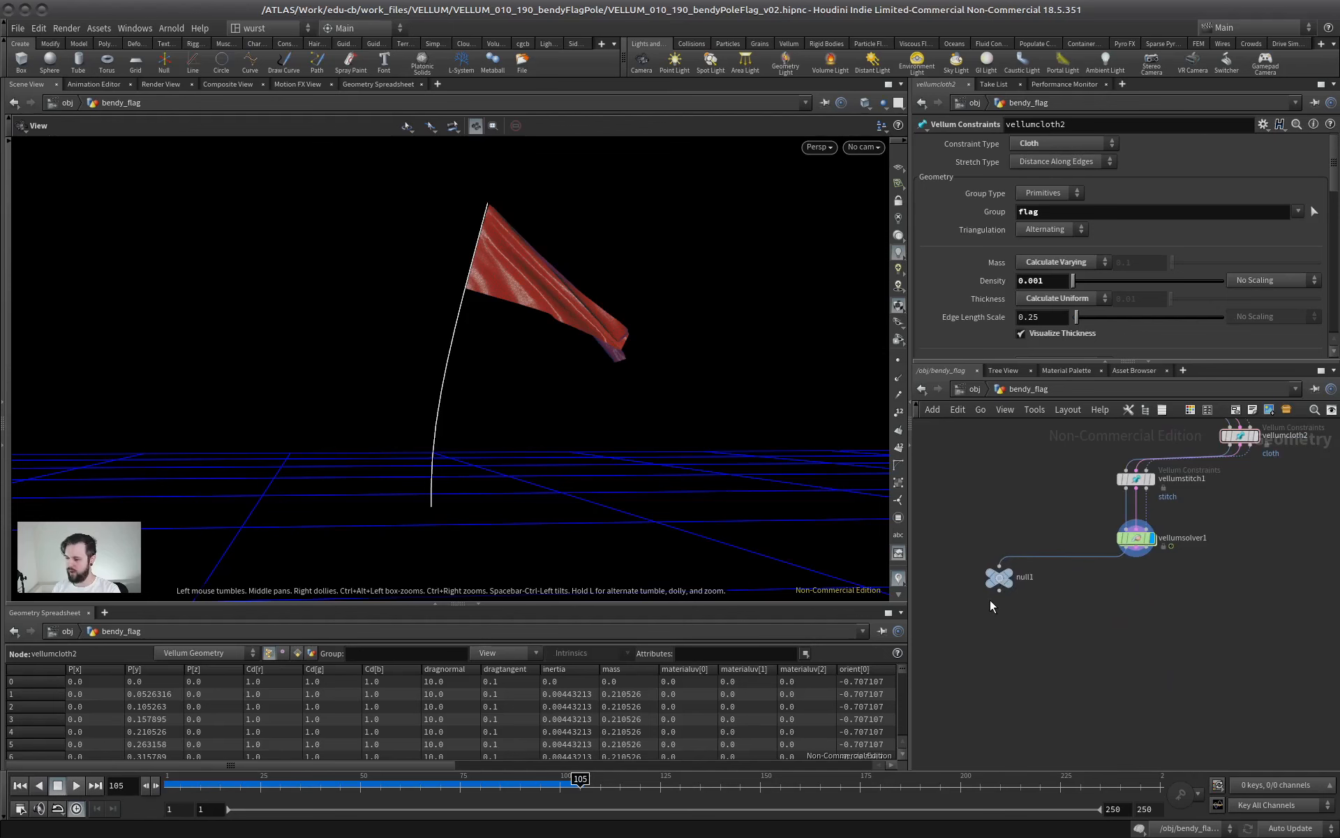
pyautogui.click(19, 786)
# Add a displayed Blast node after vellumsolver1 that keeps only the pole group by deleting non-selected geometry
pyautogui.scroll(3, 1103, 640)
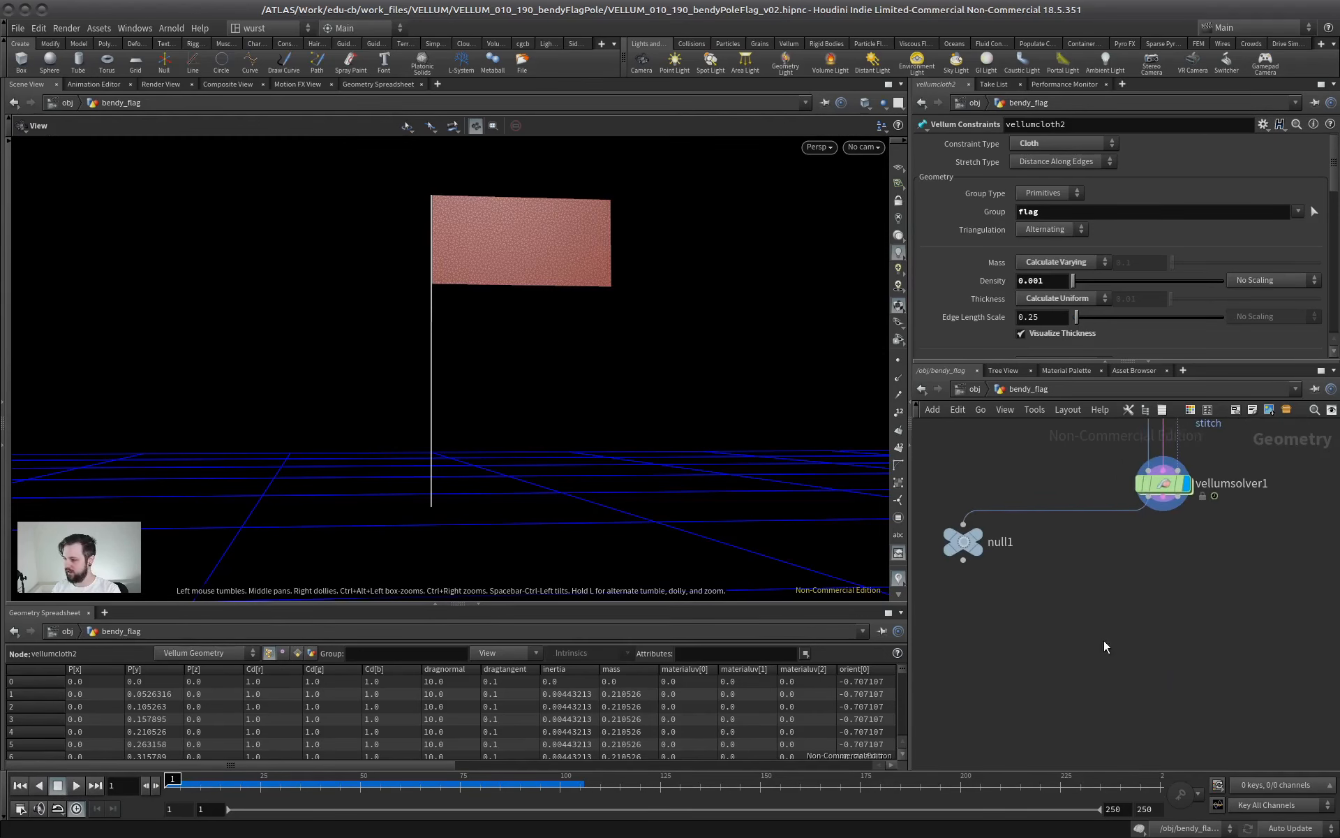
pyautogui.press('Tab')
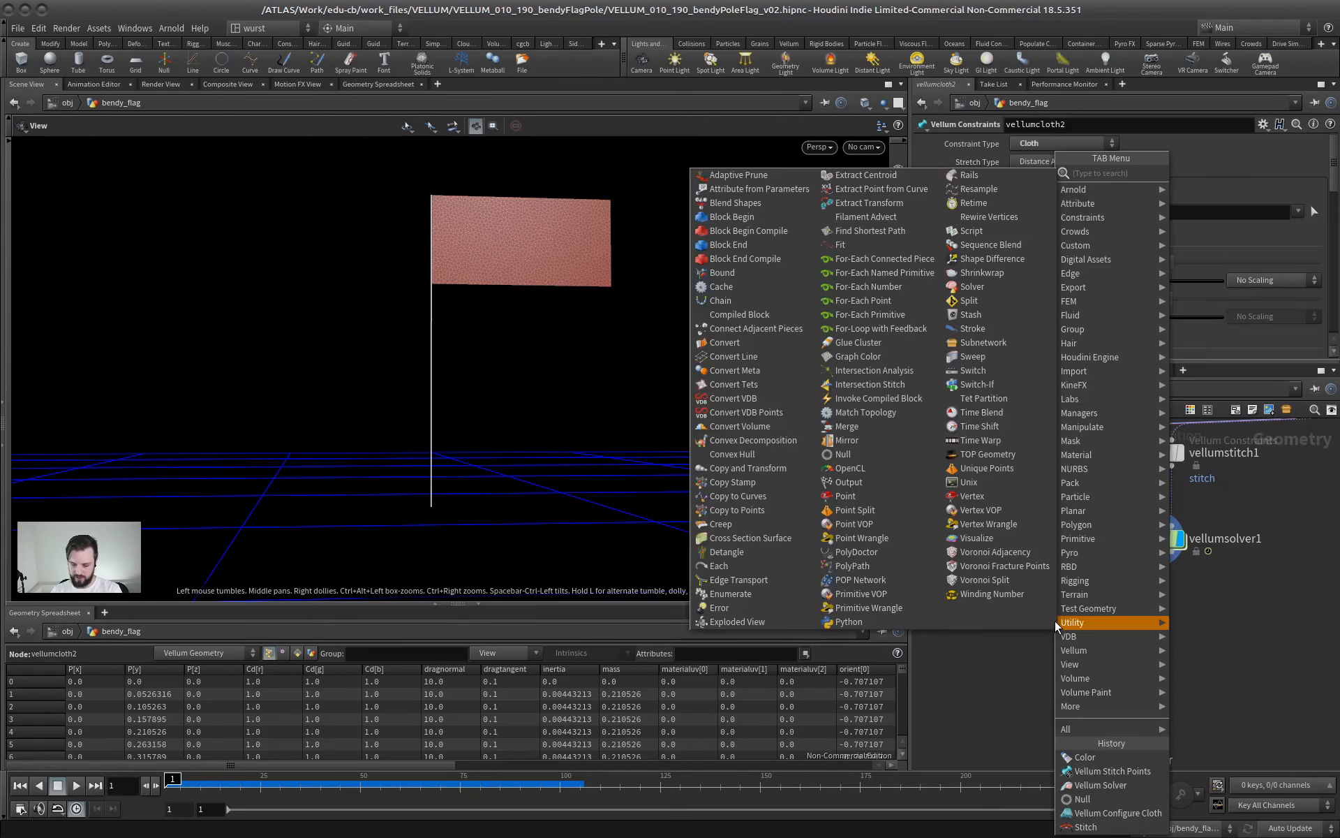
pyautogui.write('bla')
pyautogui.press('Return')
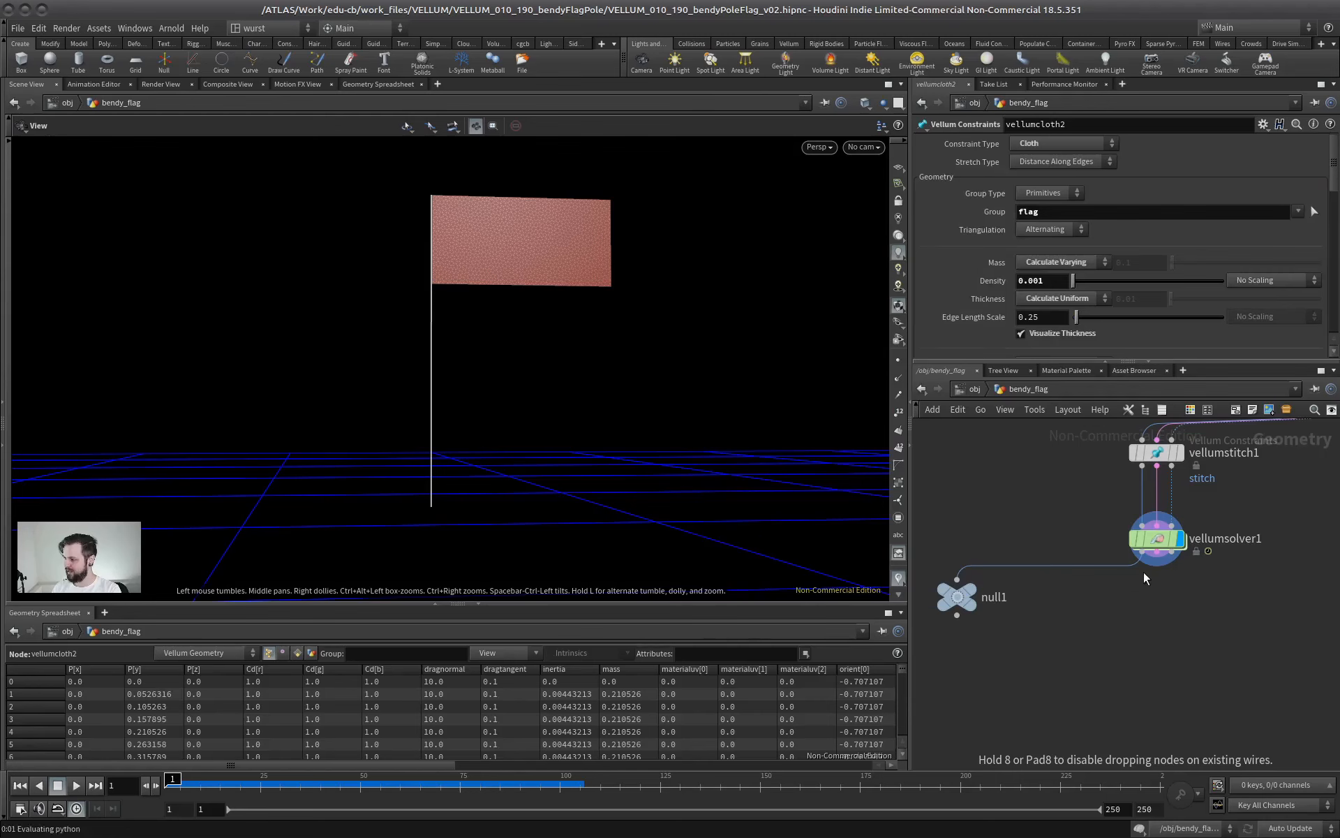
pyautogui.click(1103, 661)
pyautogui.click(1126, 662)
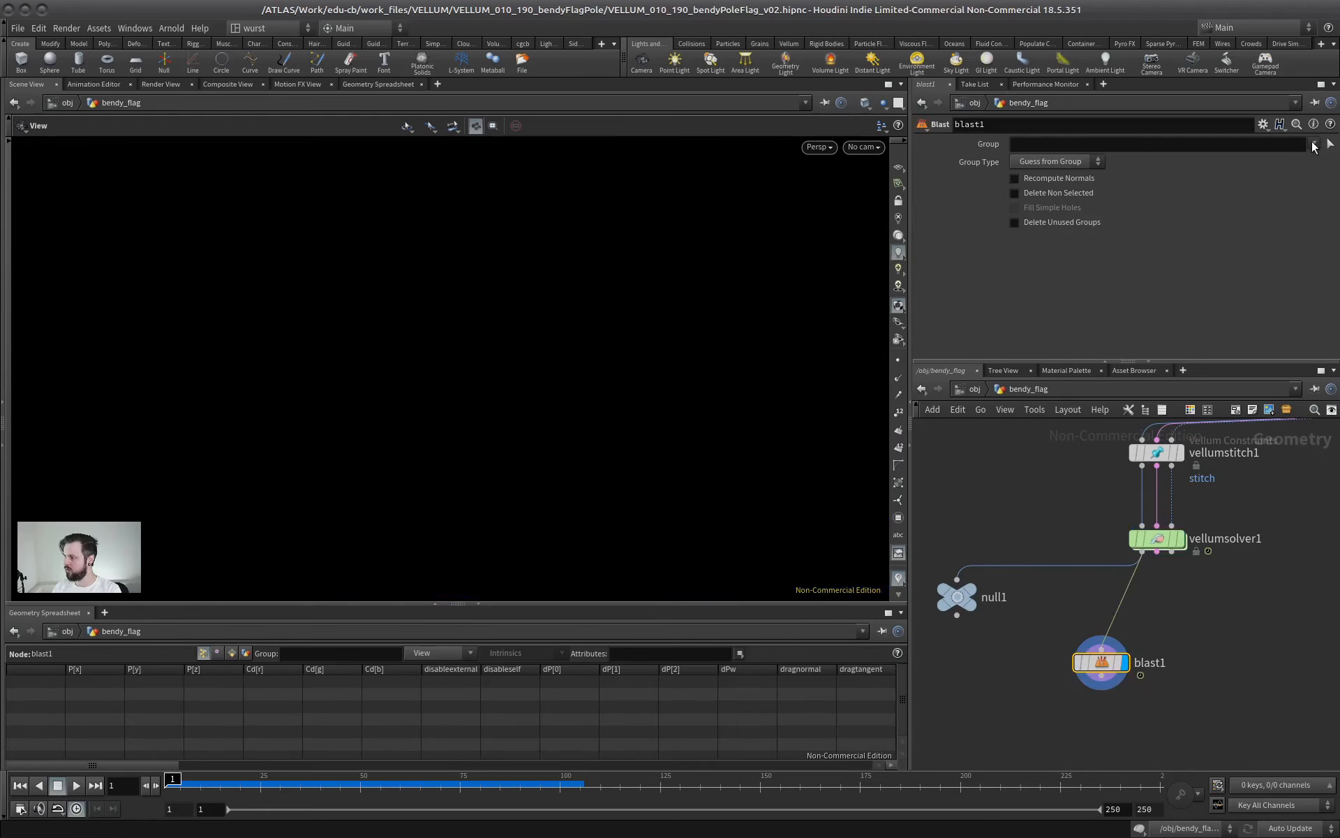
pyautogui.click(1313, 144)
pyautogui.click(1240, 174)
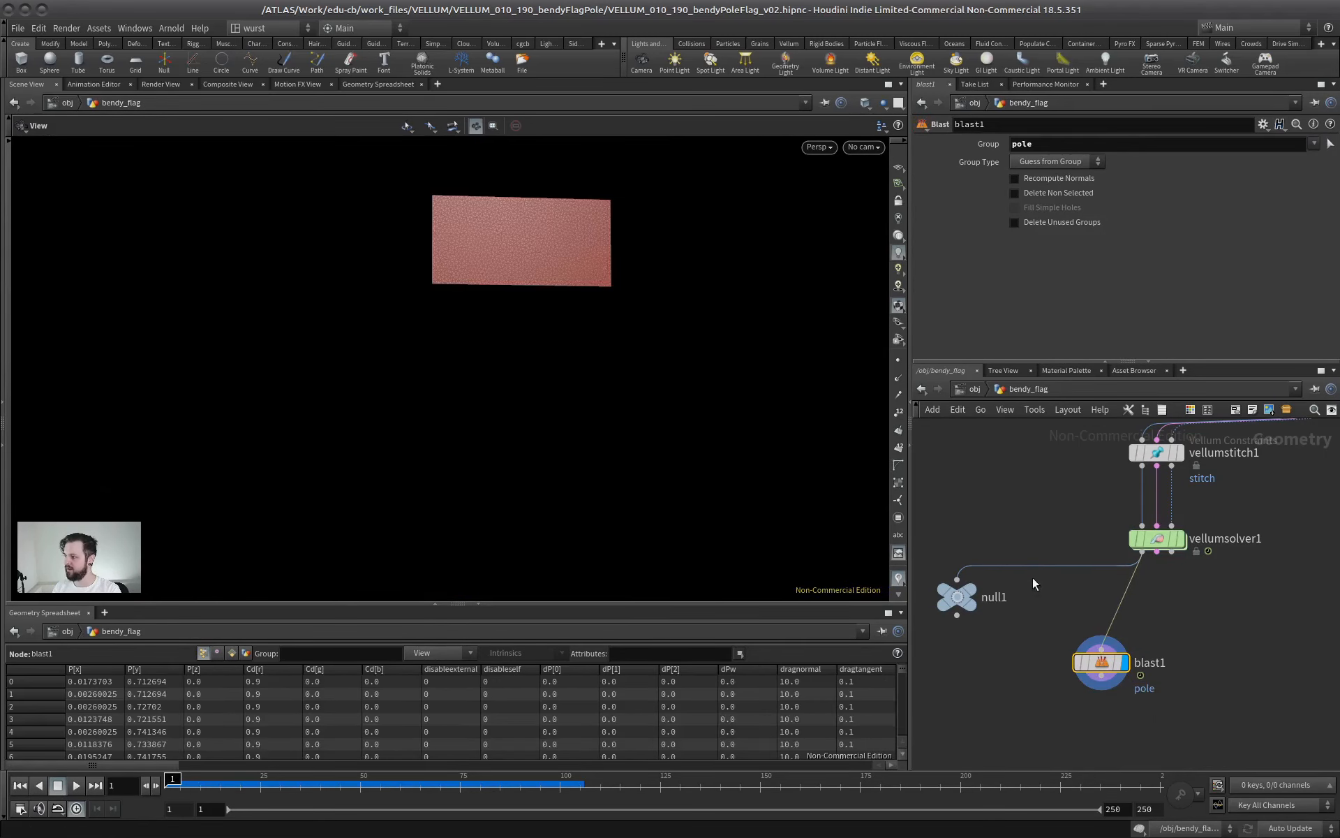
pyautogui.click(1015, 192)
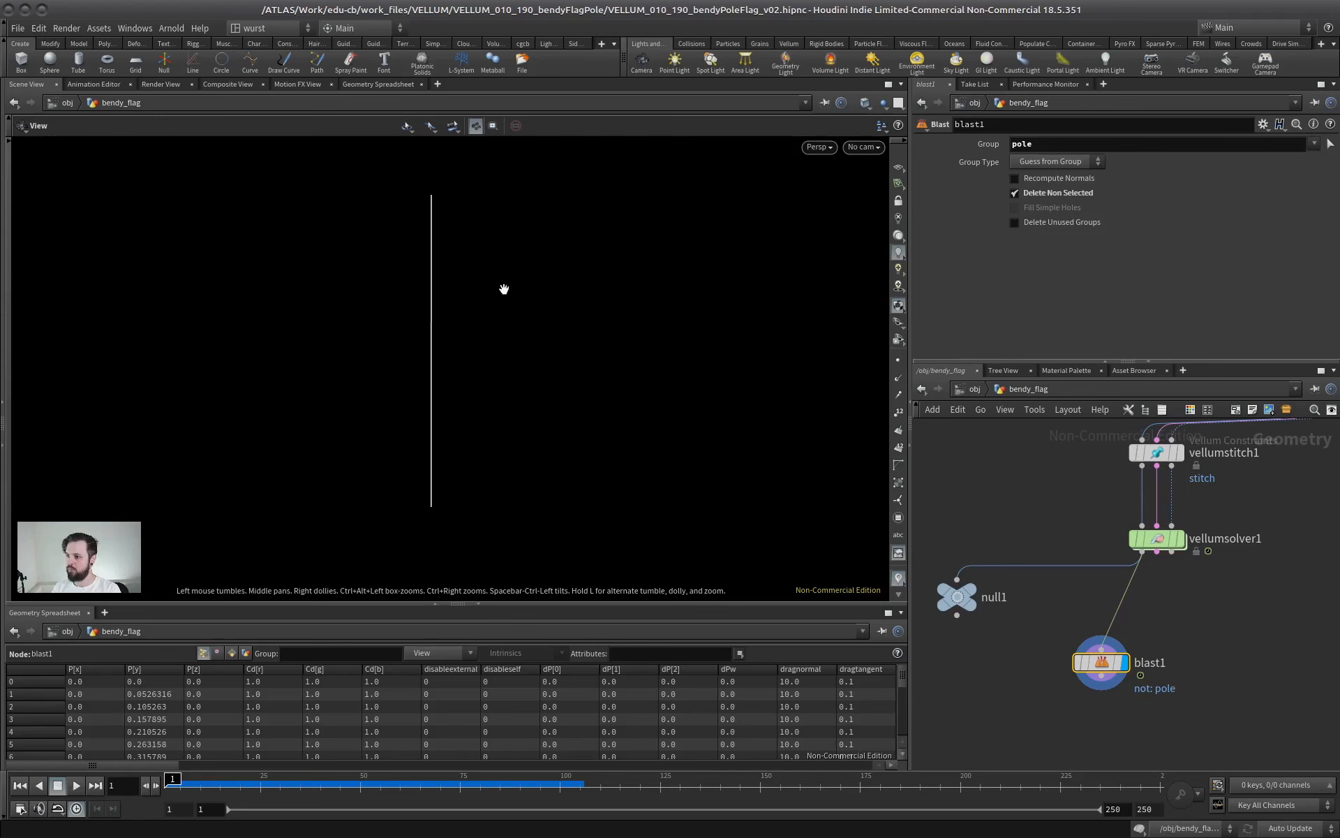
pyautogui.moveTo(1101, 664); pyautogui.dragTo(1072, 652)
# Try a PolyWire node after blast1 to thicken the pole, and delete it again
pyautogui.press('Tab')
pyautogui.write('polywire')
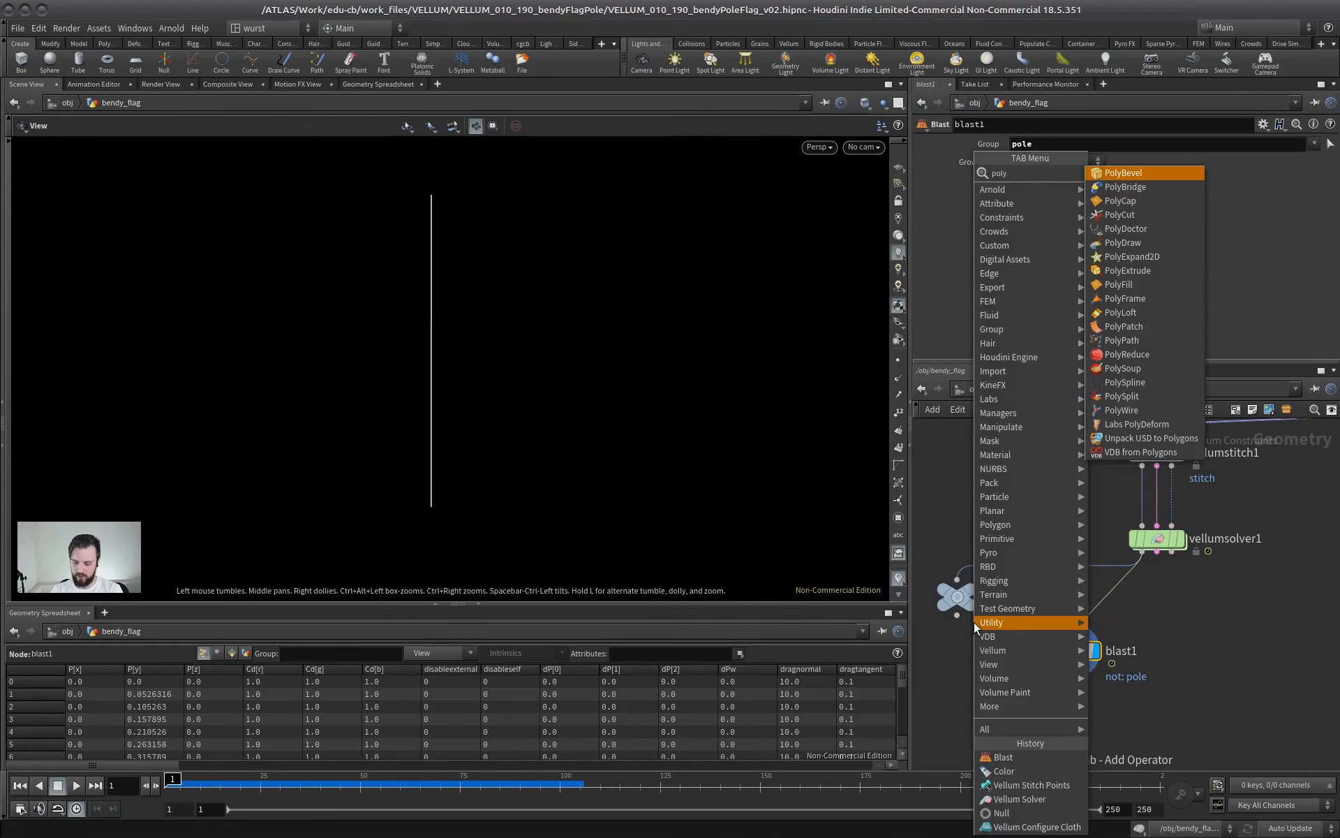
pyautogui.press('Return')
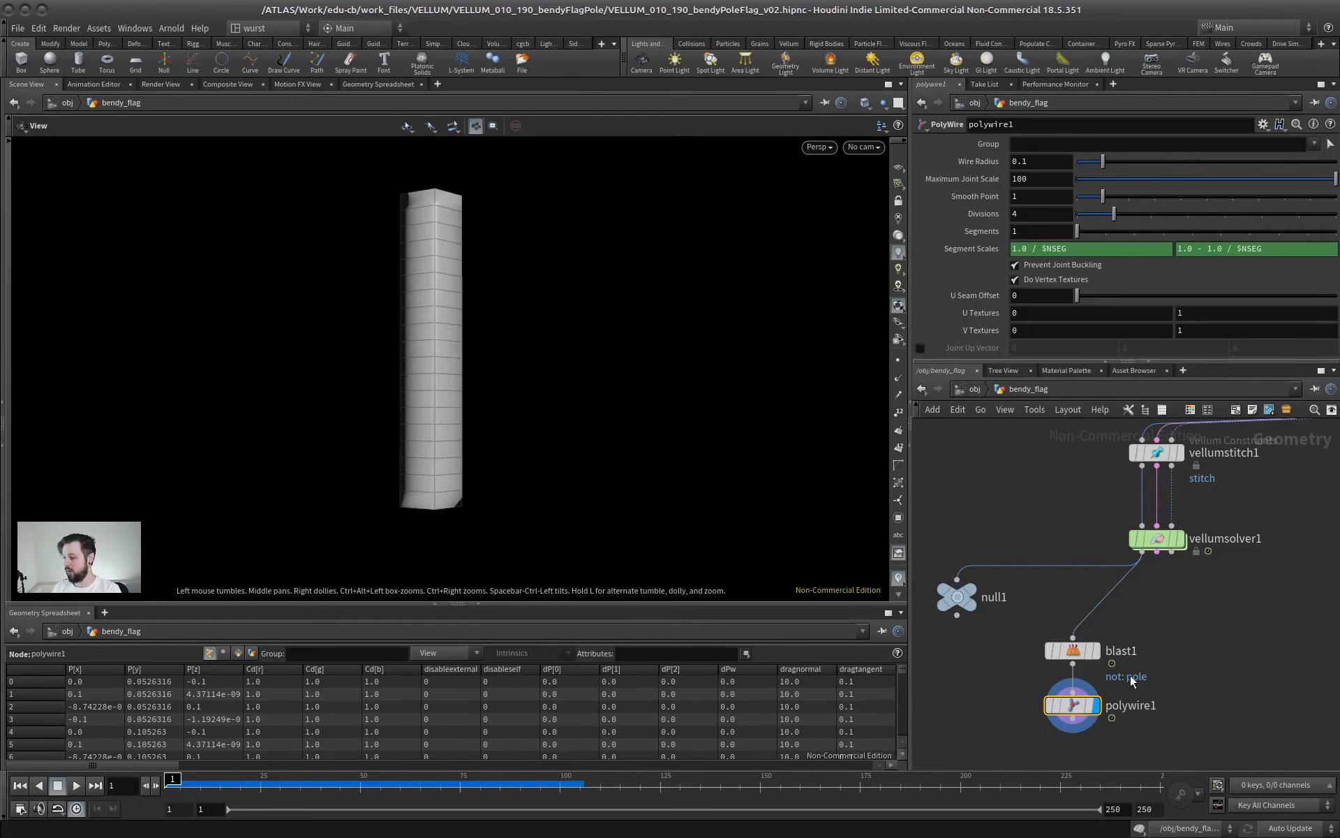
pyautogui.press('Delete')
# Add a Sweep node after blast1 with its surface shape set to Square Tube
pyautogui.press('Tab')
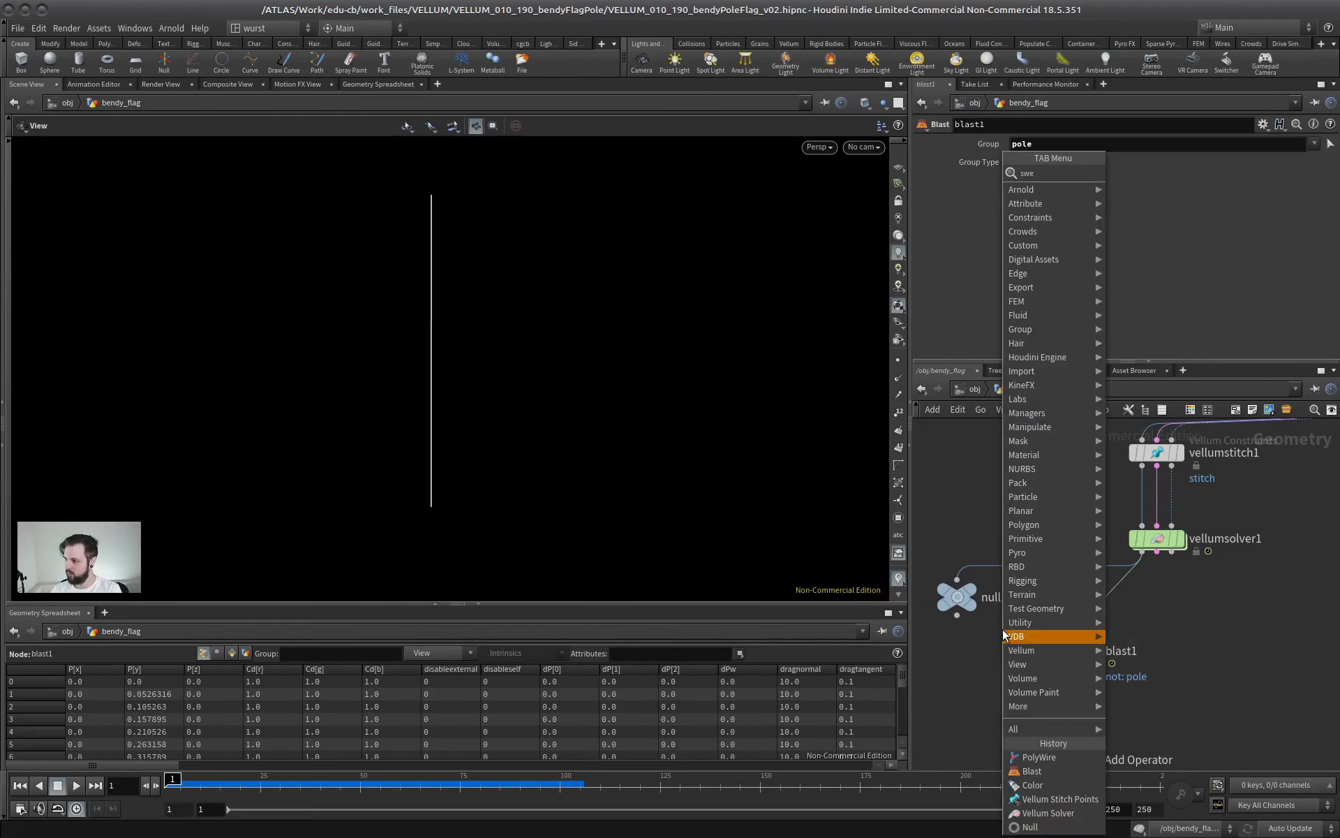
pyautogui.write('sweep')
pyautogui.press('Return')
pyautogui.click(1068, 214)
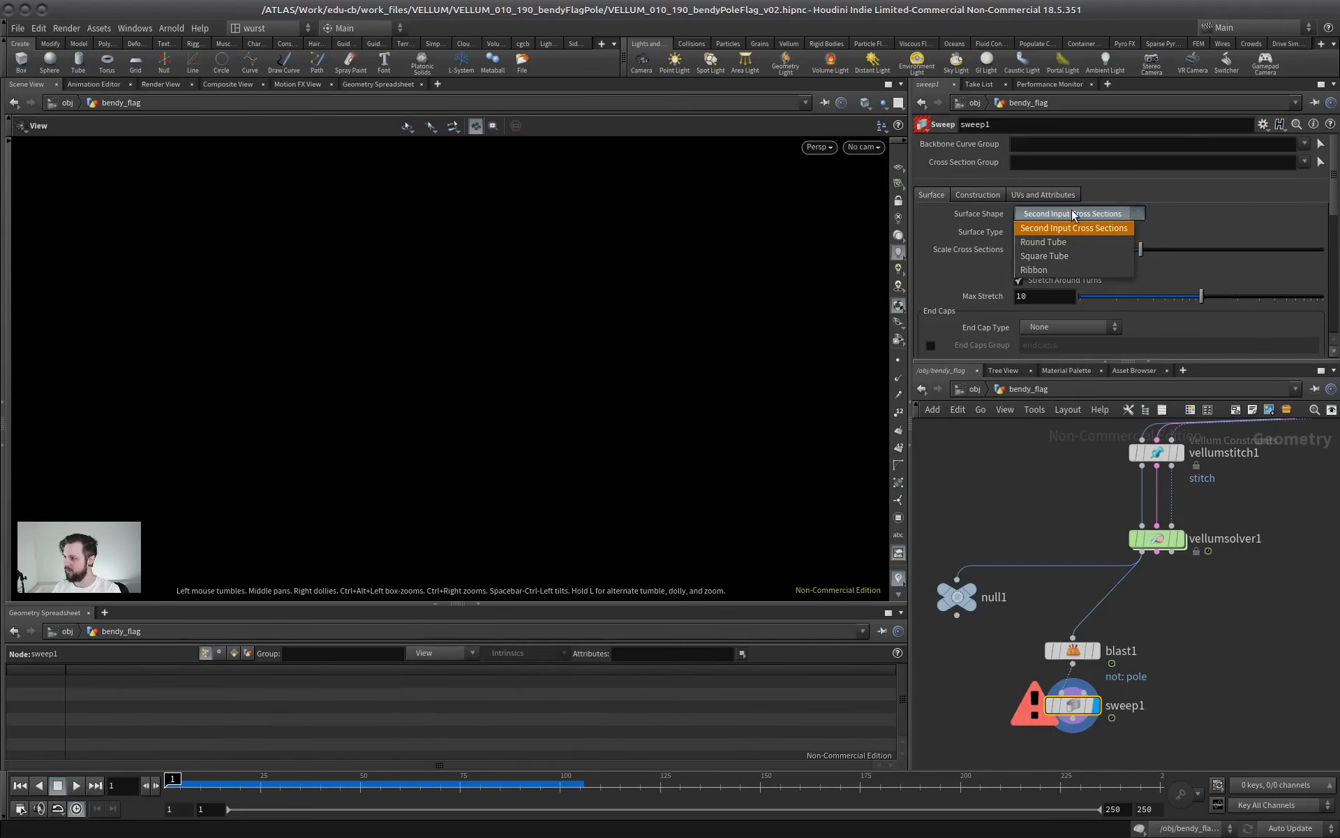
pyautogui.click(1053, 257)
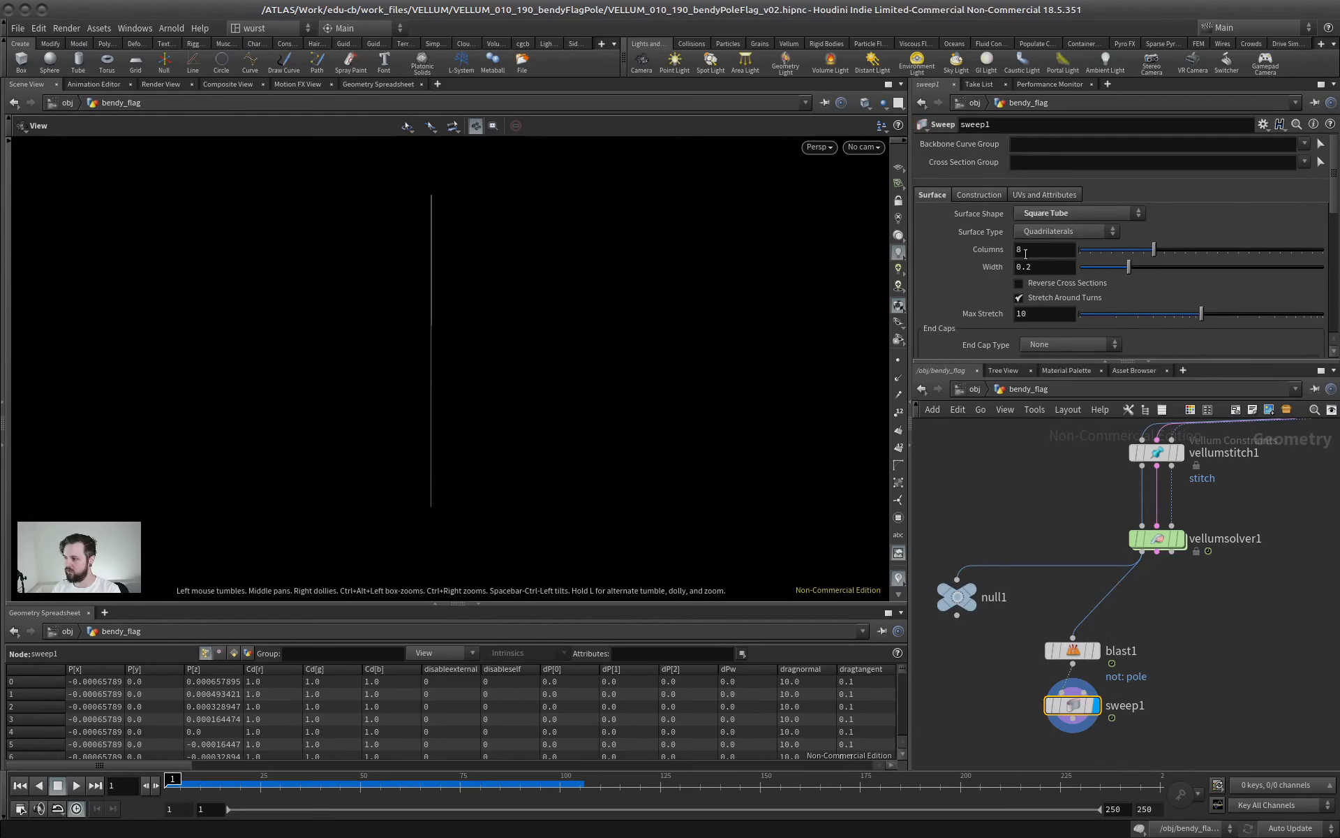
# Increase sweep1's width to 2 and inspect the swept pole up close
pyautogui.moveTo(1130, 268); pyautogui.dragTo(1335, 253)
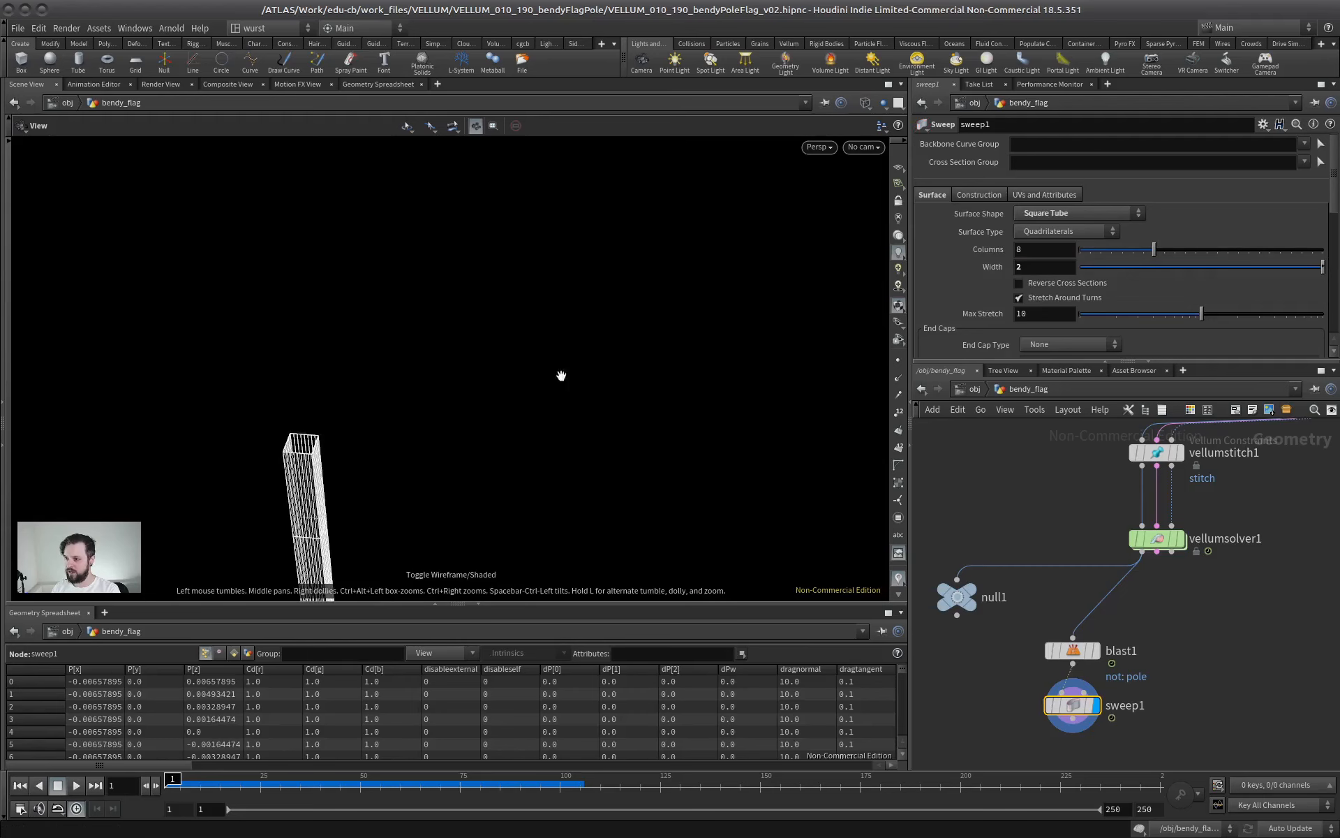
pyautogui.hotkey('shift', 'w')
pyautogui.moveTo(560, 374)
pyautogui.mouseDown()
pyautogui.moveTo(353, 440)
pyautogui.moveTo(430, 360)
pyautogui.moveTo(568, 354)
pyautogui.mouseUp()
pyautogui.moveTo(572, 405); pyautogui.dragTo(482, 305)
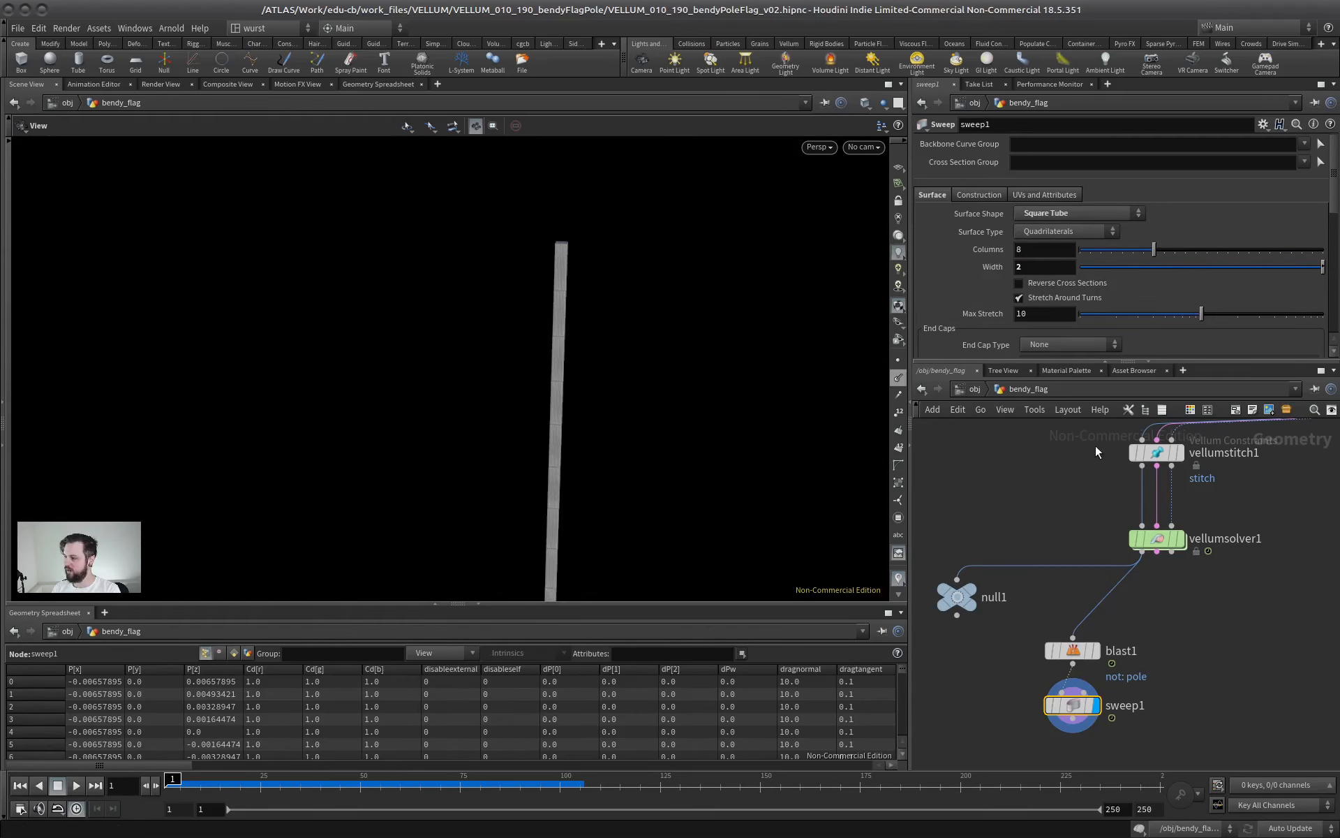
pyautogui.moveTo(1035, 487); pyautogui.dragTo(965, 443, button='middle')
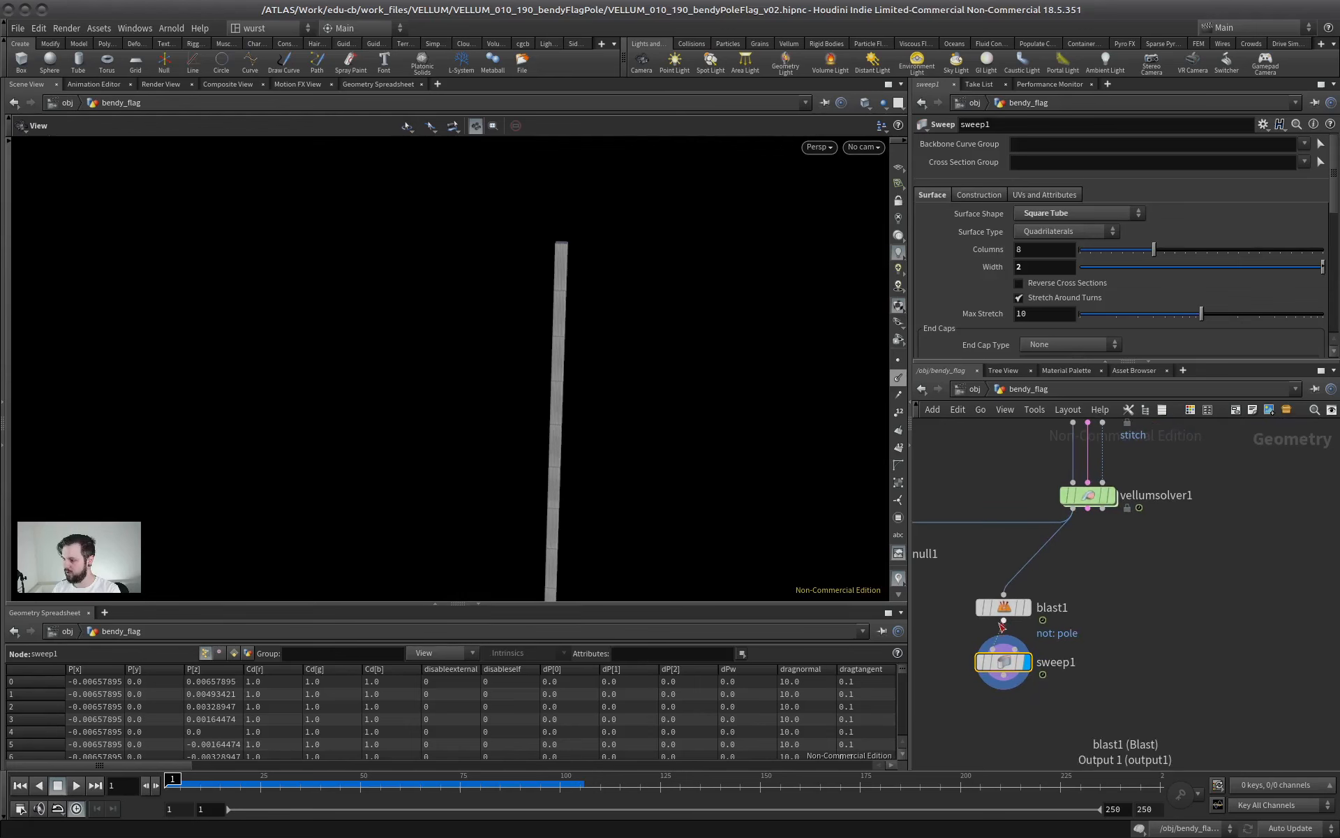
pyautogui.middleClick(1008, 613)
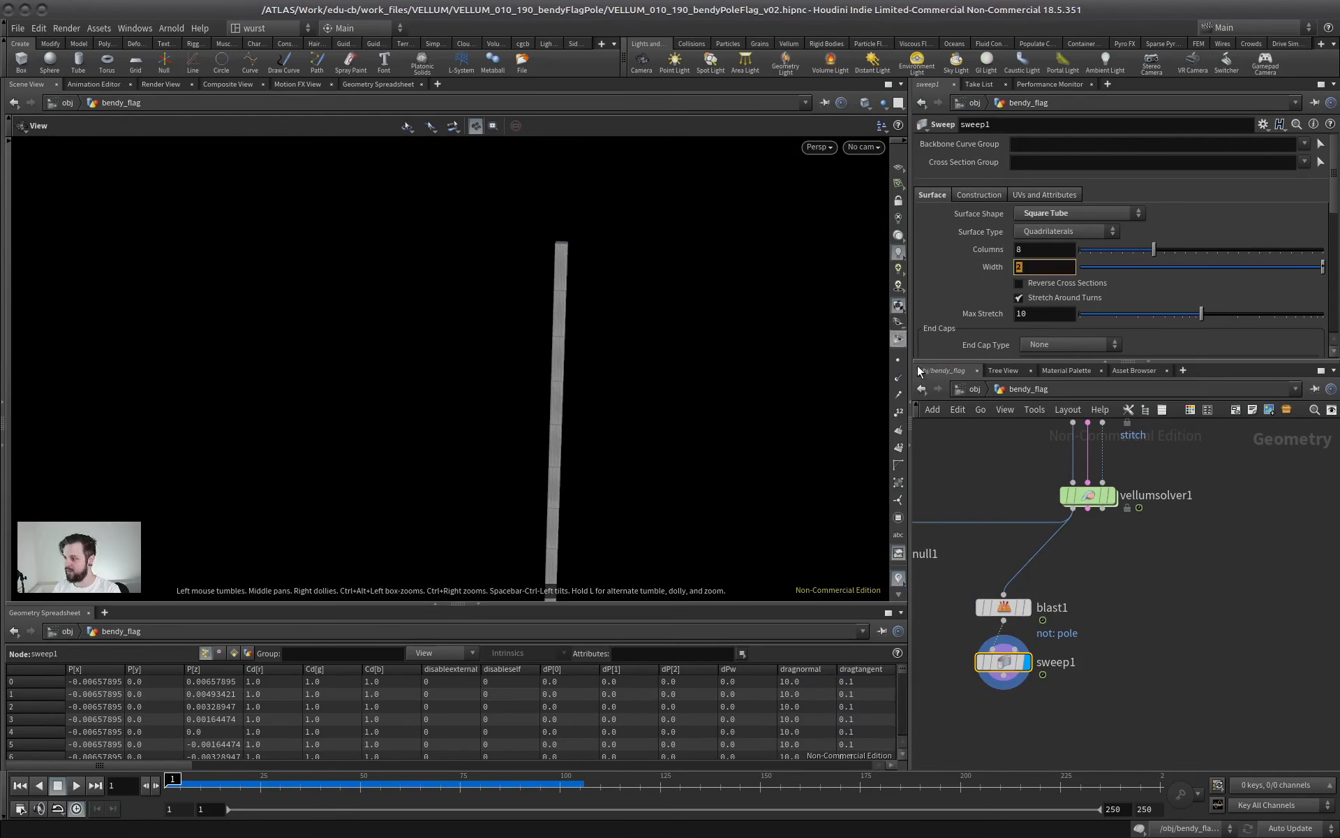
# Change sweep1's surface shape to Round Tube after inspecting the square tube's open end up close
pyautogui.click(972, 462)
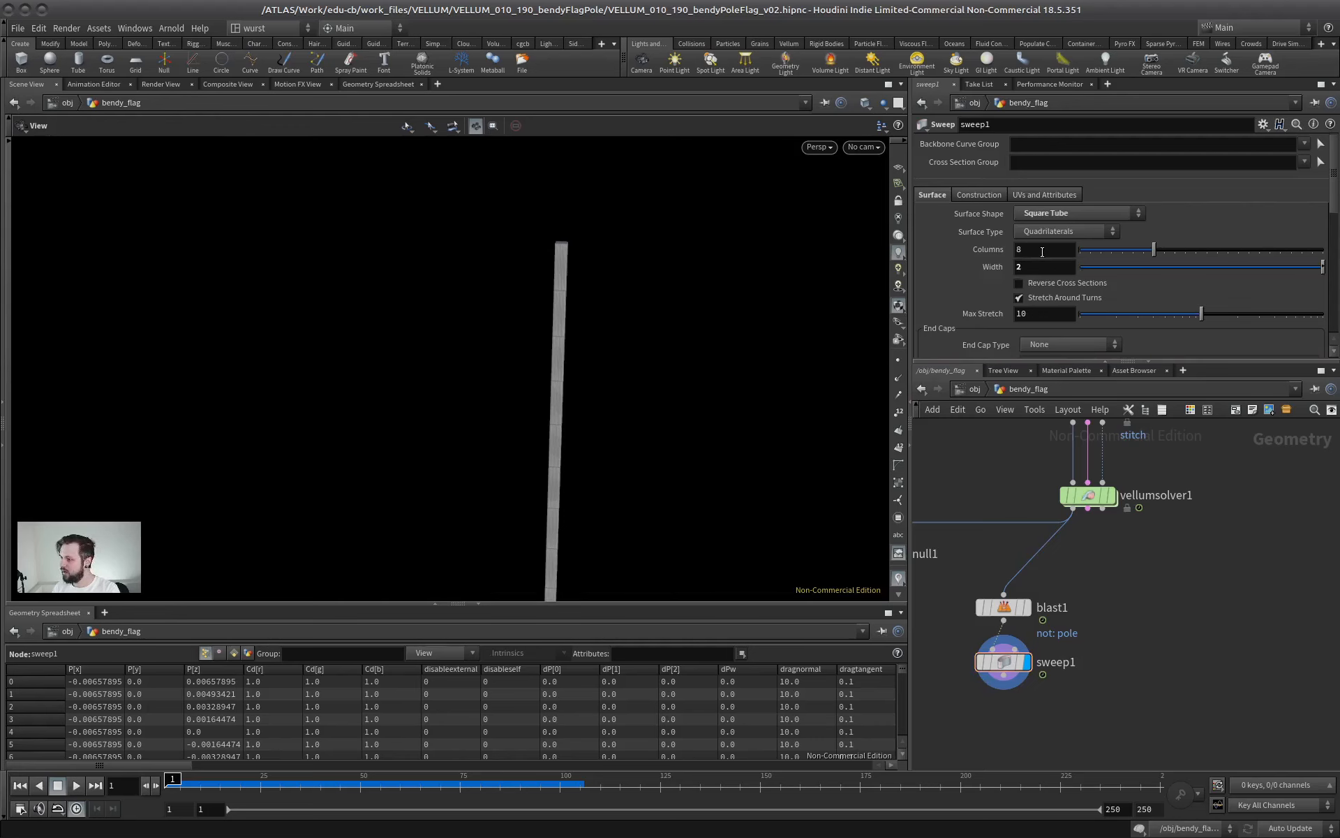
pyautogui.moveTo(609, 357); pyautogui.dragTo(547, 391)
pyautogui.moveTo(547, 391); pyautogui.dragTo(832, 374, button='right')
pyautogui.moveTo(831, 375); pyautogui.dragTo(797, 332, button='middle')
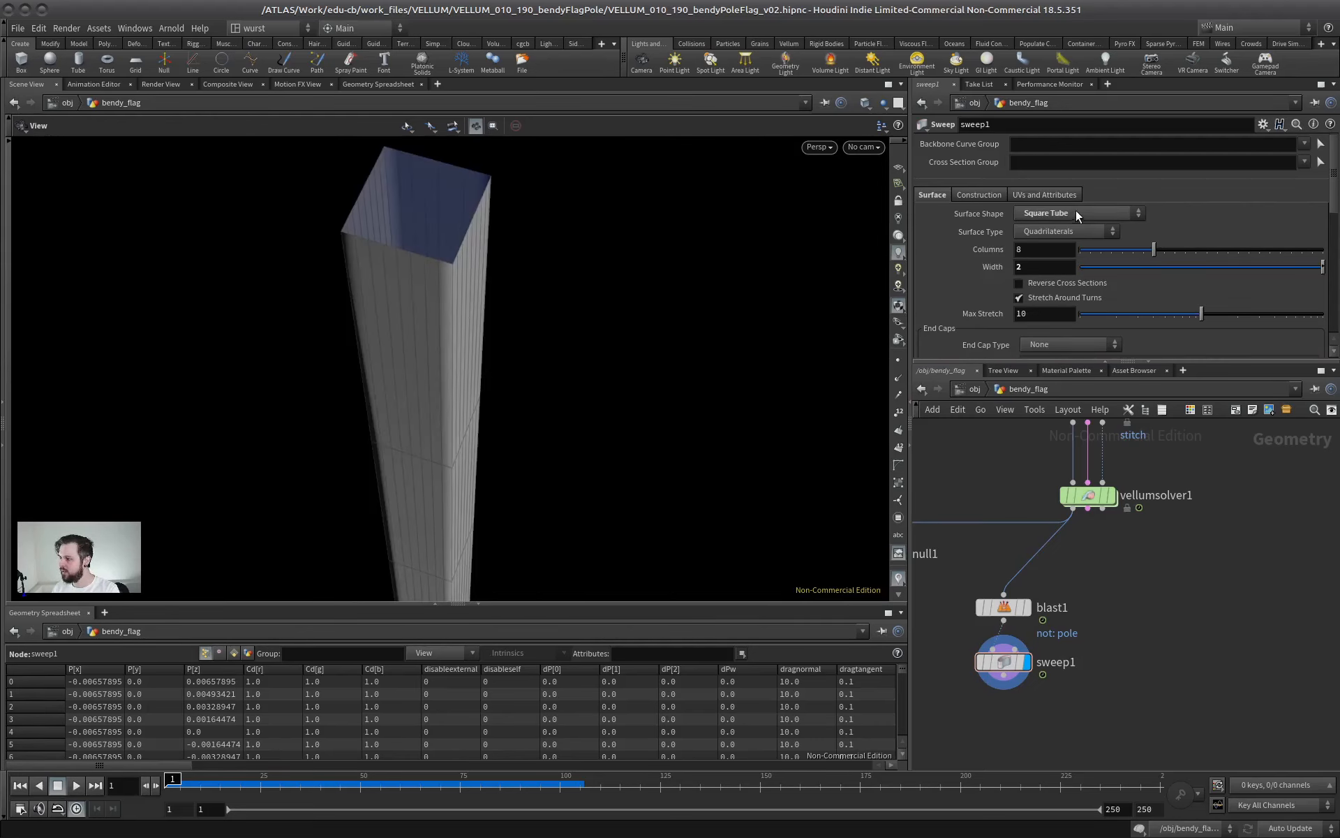
pyautogui.click(1075, 211)
pyautogui.click(1057, 241)
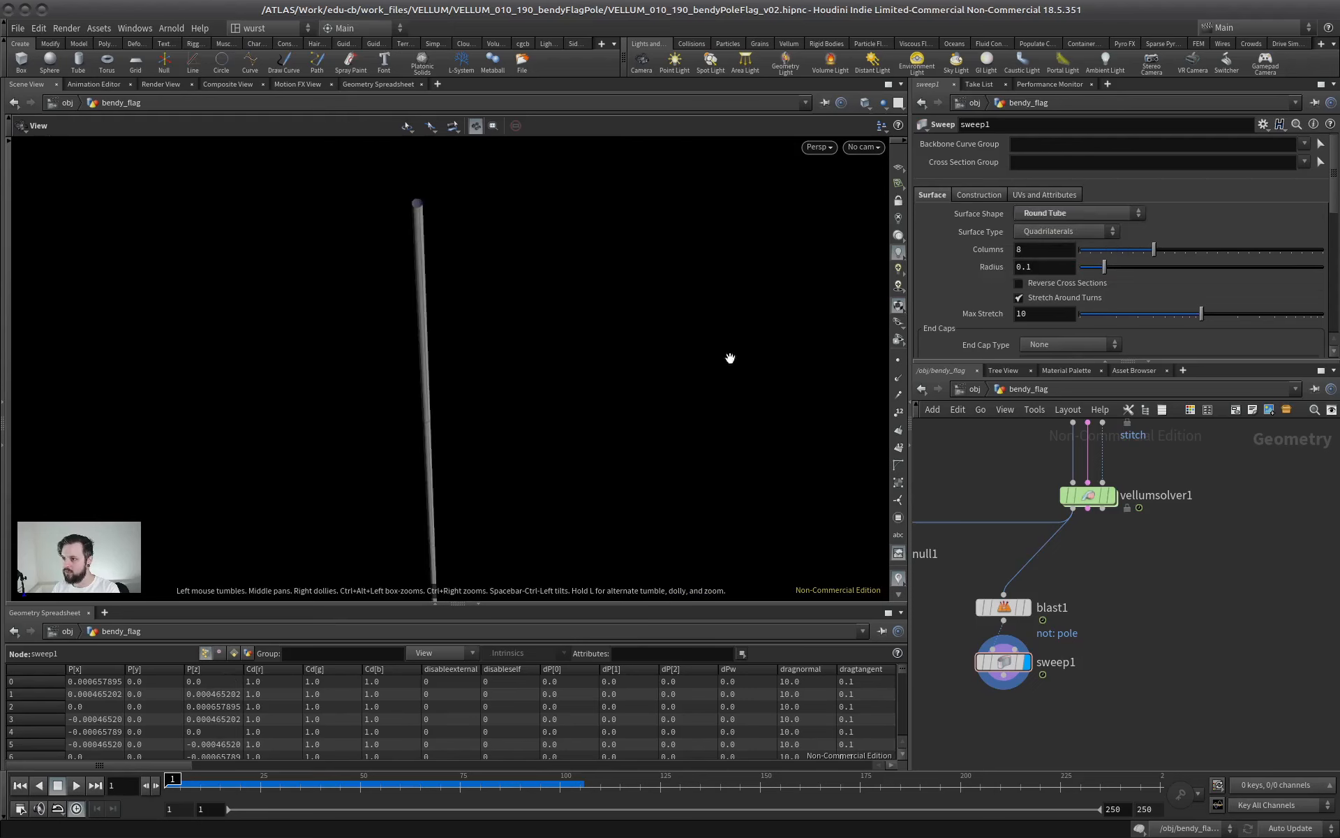
# Set sweep1's tube radius to 1 and check the pole's thickness in the viewport
pyautogui.moveTo(1103, 267); pyautogui.dragTo(1176, 267)
pyautogui.moveTo(751, 317); pyautogui.dragTo(551, 398)
pyautogui.moveTo(551, 399); pyautogui.dragTo(538, 401, button='right')
pyautogui.moveTo(808, 332); pyautogui.dragTo(802, 344)
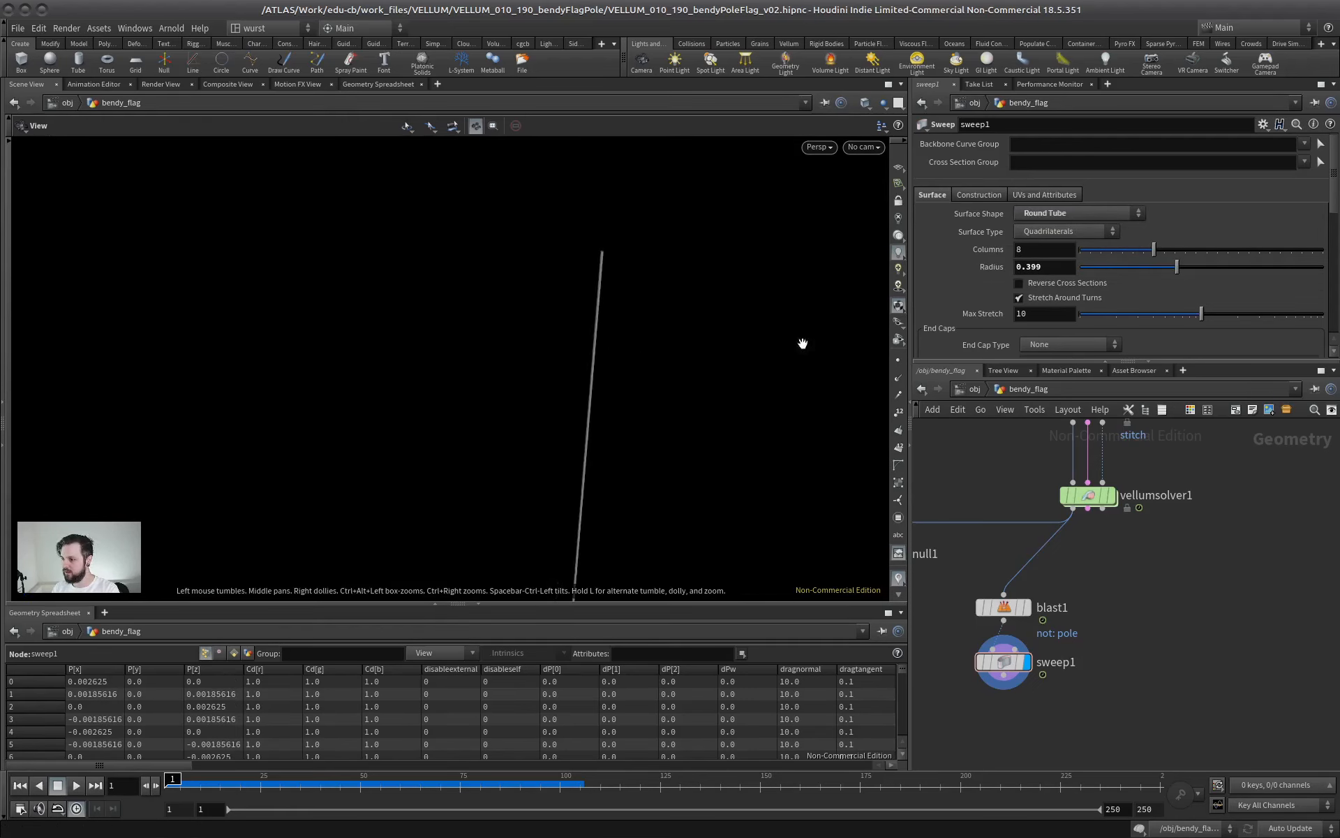
pyautogui.doubleClick(1059, 267)
pyautogui.write('1')
pyautogui.click(1042, 251)
pyautogui.moveTo(566, 410); pyautogui.dragTo(452, 320, button='middle')
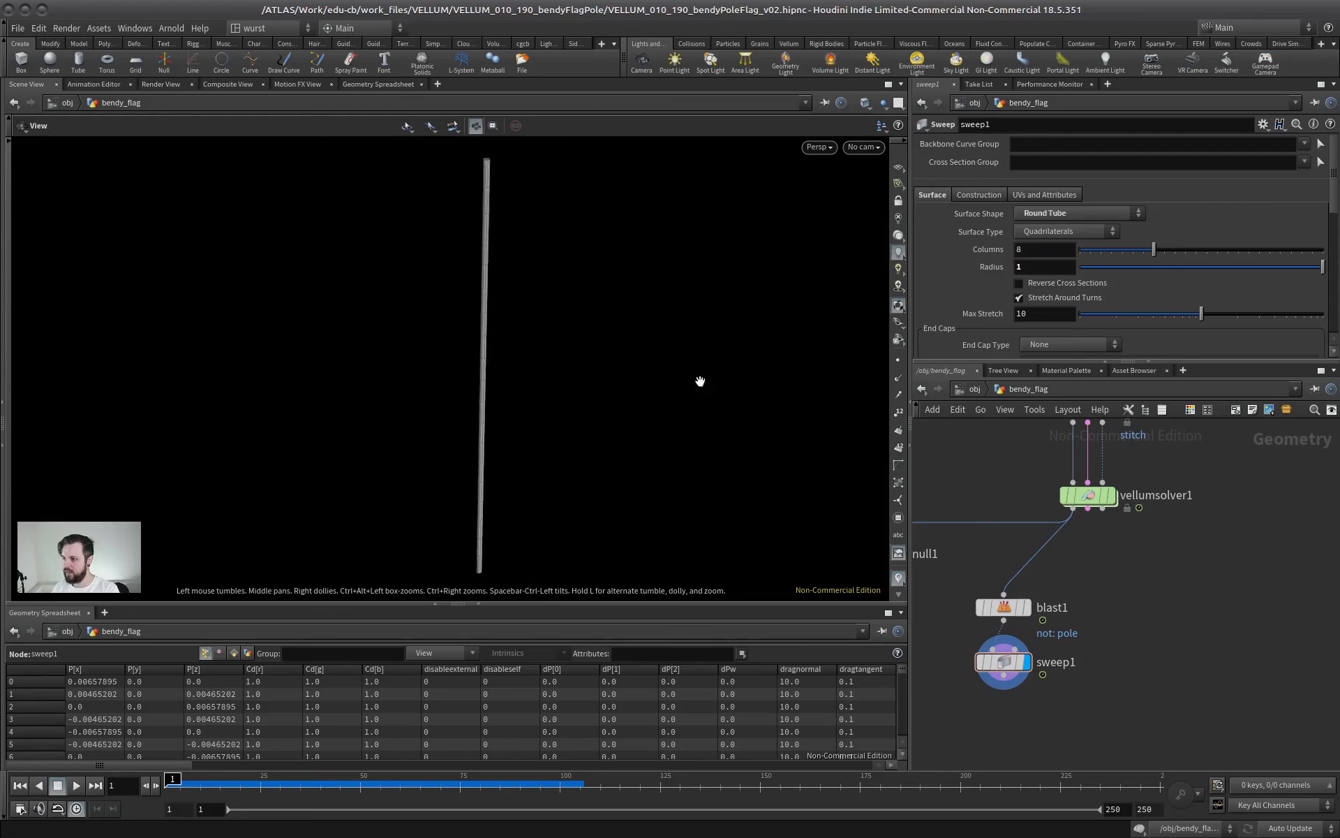
# Go to frame 53 and inspect the bent tube, toggling between the wireframe and shaded display modes
pyautogui.moveTo(1061, 626); pyautogui.dragTo(1084, 494, button='middle')
pyautogui.moveTo(1021, 534); pyautogui.dragTo(1027, 553)
pyautogui.press('Up')
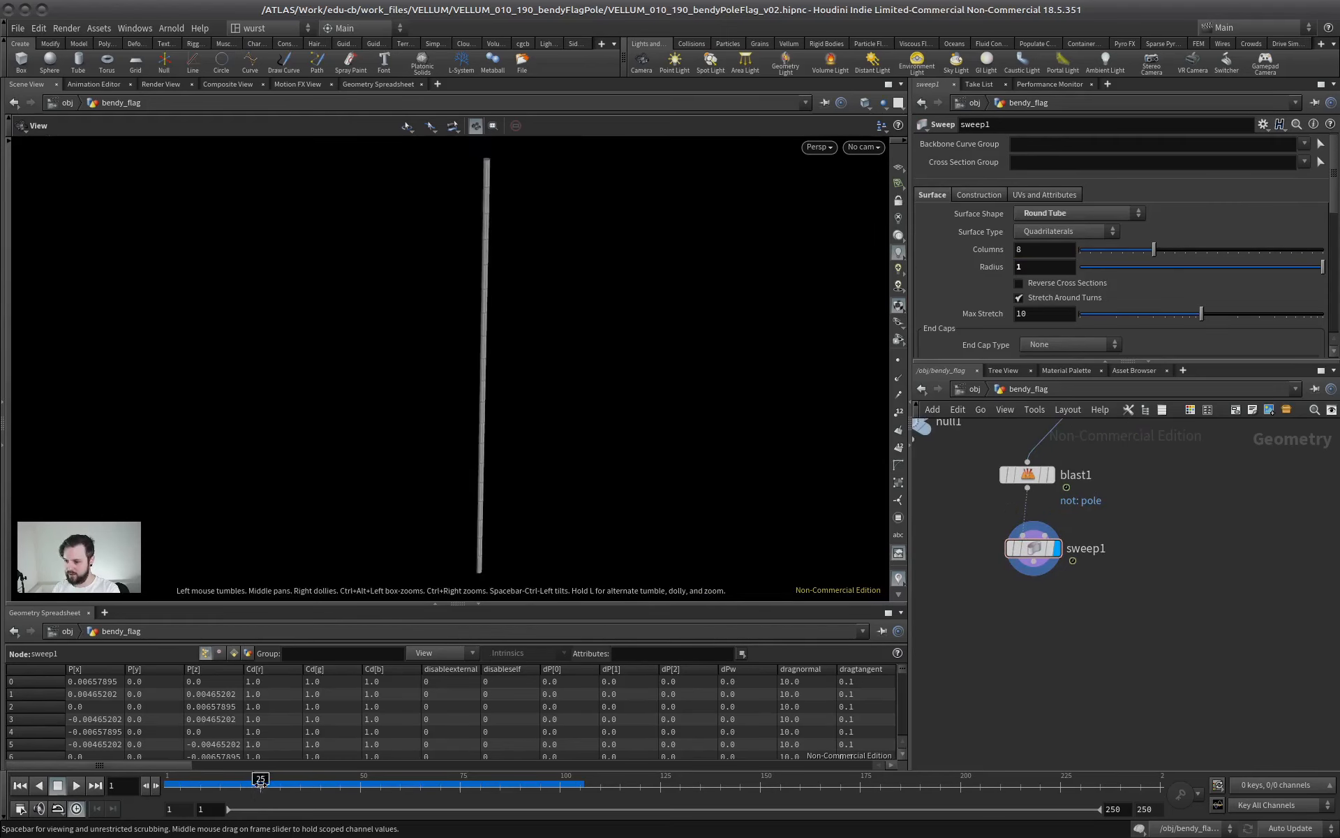
pyautogui.moveTo(487, 361); pyautogui.dragTo(480, 346, button='right')
pyautogui.press('w')
pyautogui.press('w')
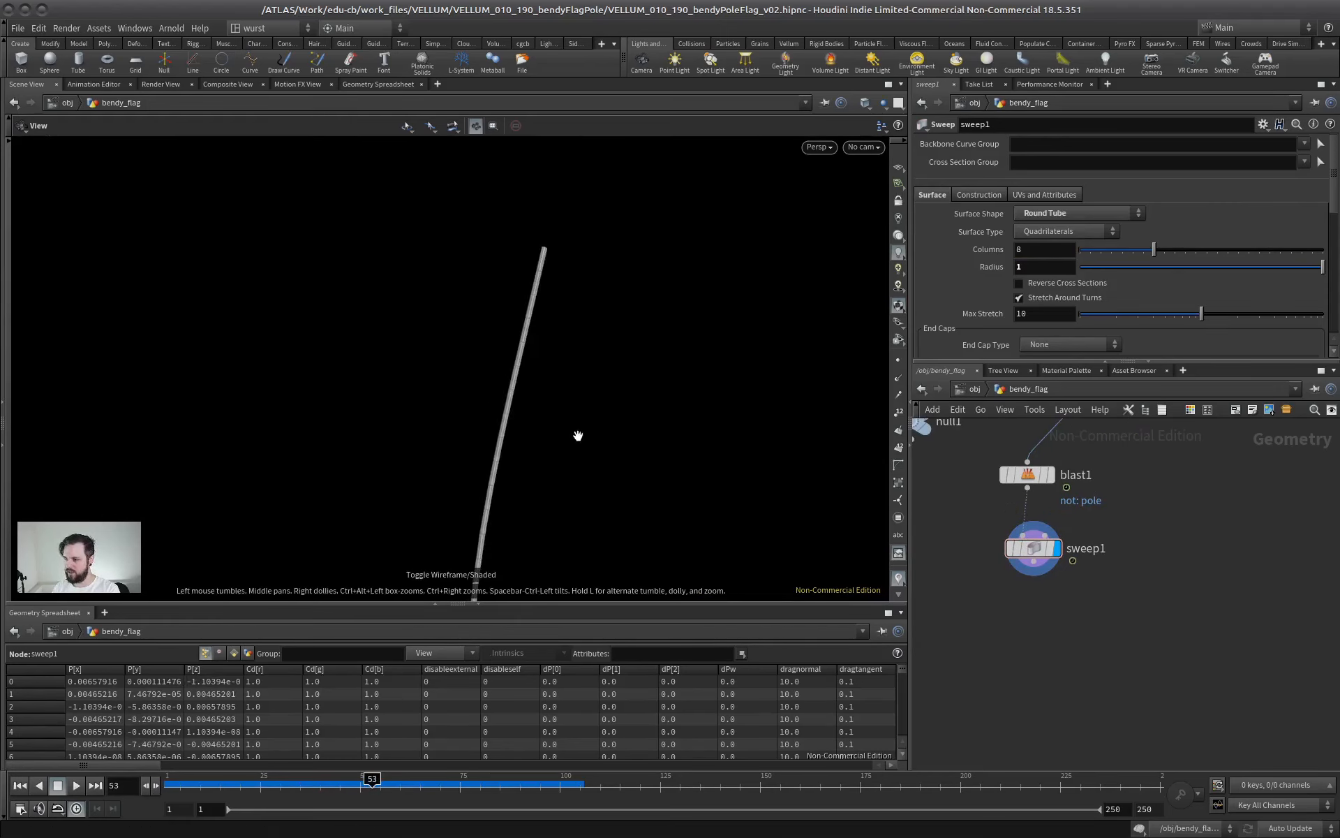
pyautogui.hotkey('shift', 'w')
pyautogui.moveTo(511, 407)
pyautogui.mouseDown(button='middle')
pyautogui.moveTo(536, 451)
pyautogui.moveTo(498, 341)
pyautogui.mouseUp(button='middle')
pyautogui.moveTo(499, 342); pyautogui.dragTo(422, 358, button='right')
pyautogui.moveTo(422, 359); pyautogui.dragTo(386, 404, button='middle')
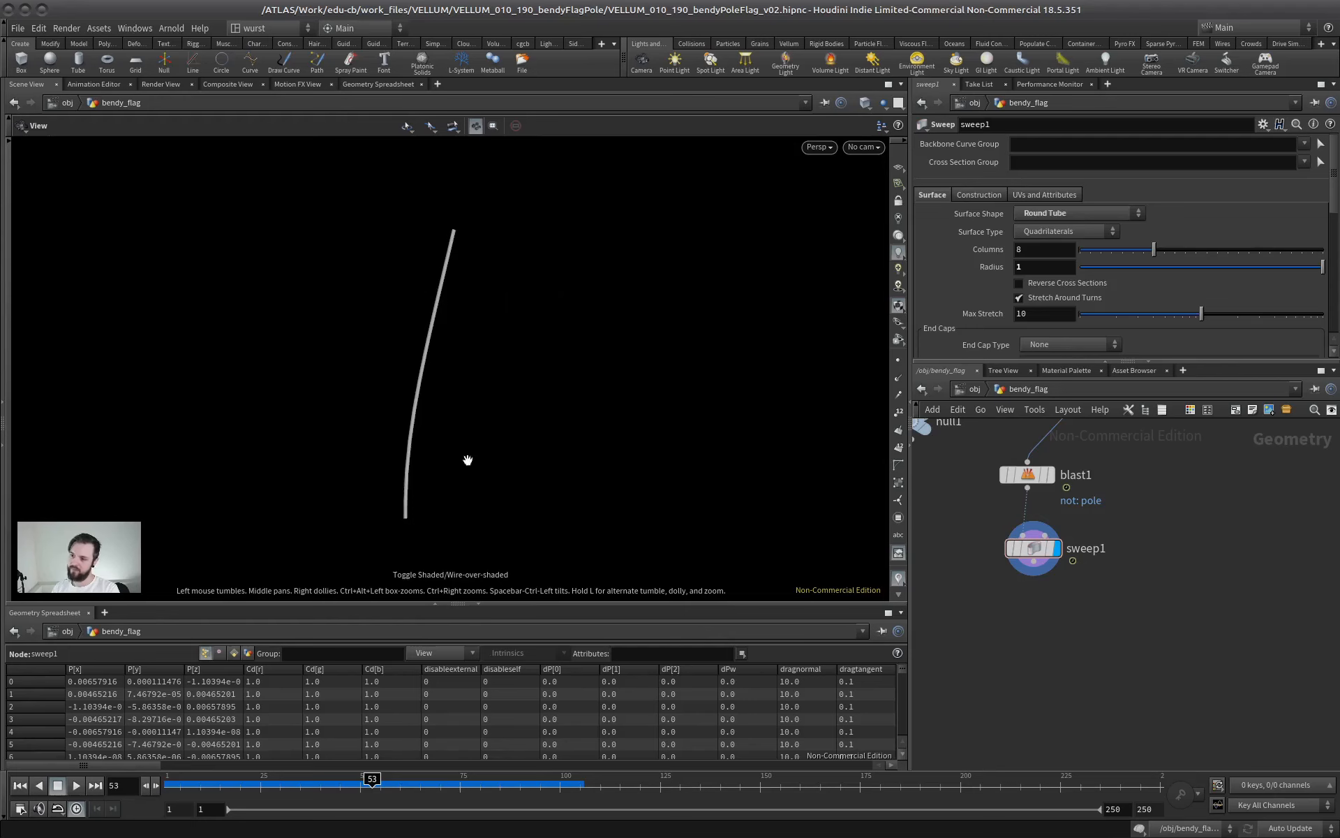
# Display blast1 with its points shown and examine the bent pole curve's point spacing
pyautogui.moveTo(1091, 438); pyautogui.dragTo(1092, 525, button='middle')
pyautogui.moveTo(1026, 568); pyautogui.dragTo(1026, 555)
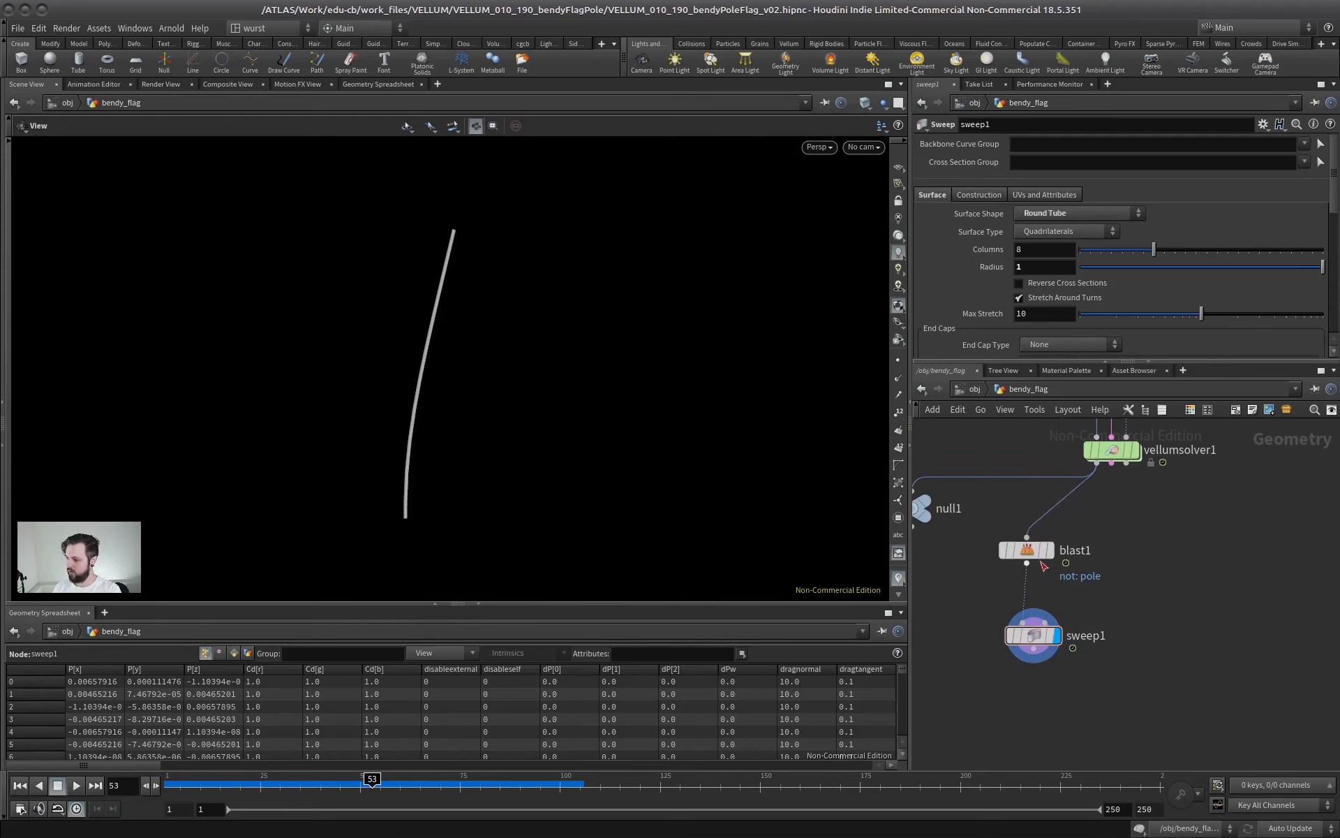
pyautogui.press('r')
pyautogui.click(1028, 555)
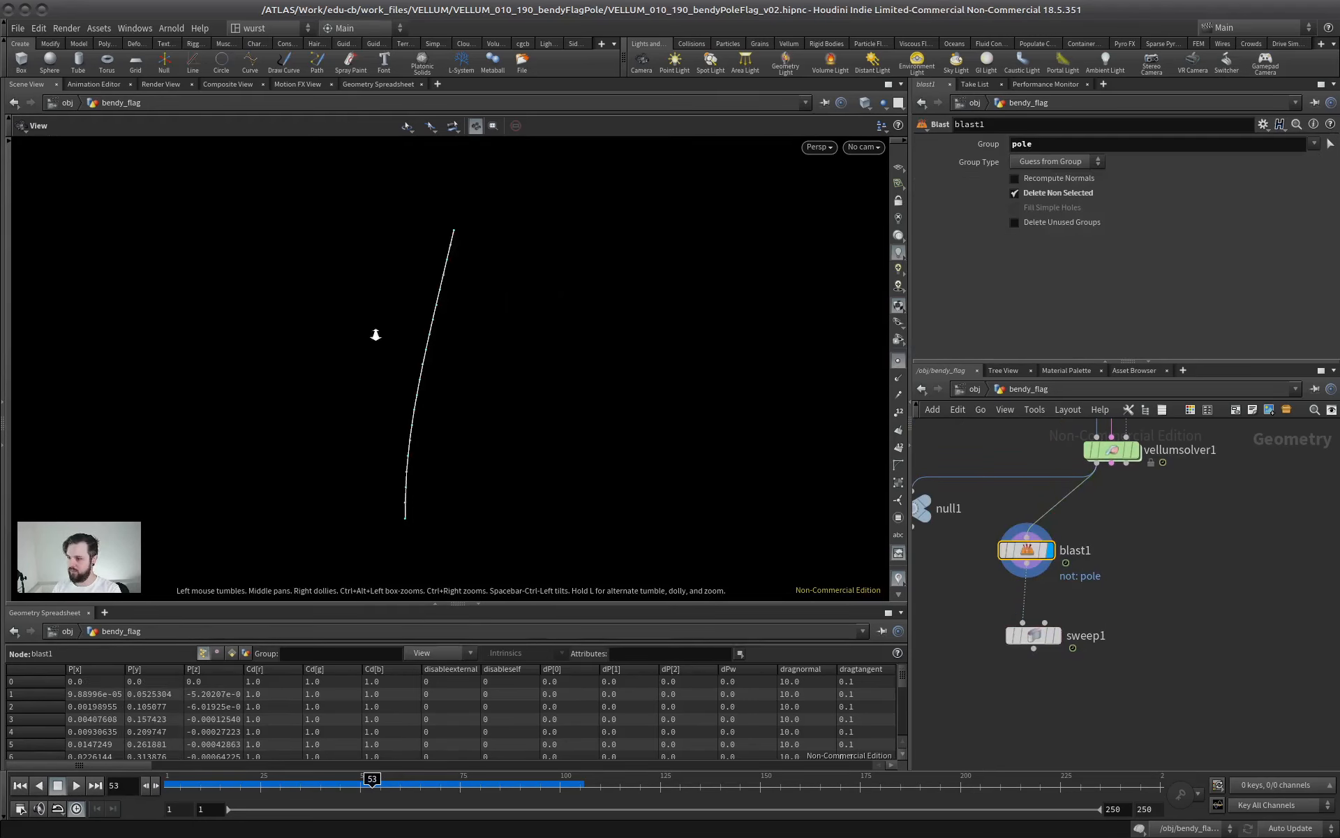
pyautogui.moveTo(376, 335); pyautogui.dragTo(457, 286, button='right')
pyautogui.moveTo(457, 286); pyautogui.dragTo(500, 303, button='middle')
pyautogui.moveTo(423, 471); pyautogui.dragTo(398, 375, button='right')
pyautogui.moveTo(397, 375); pyautogui.dragTo(393, 318, button='middle')
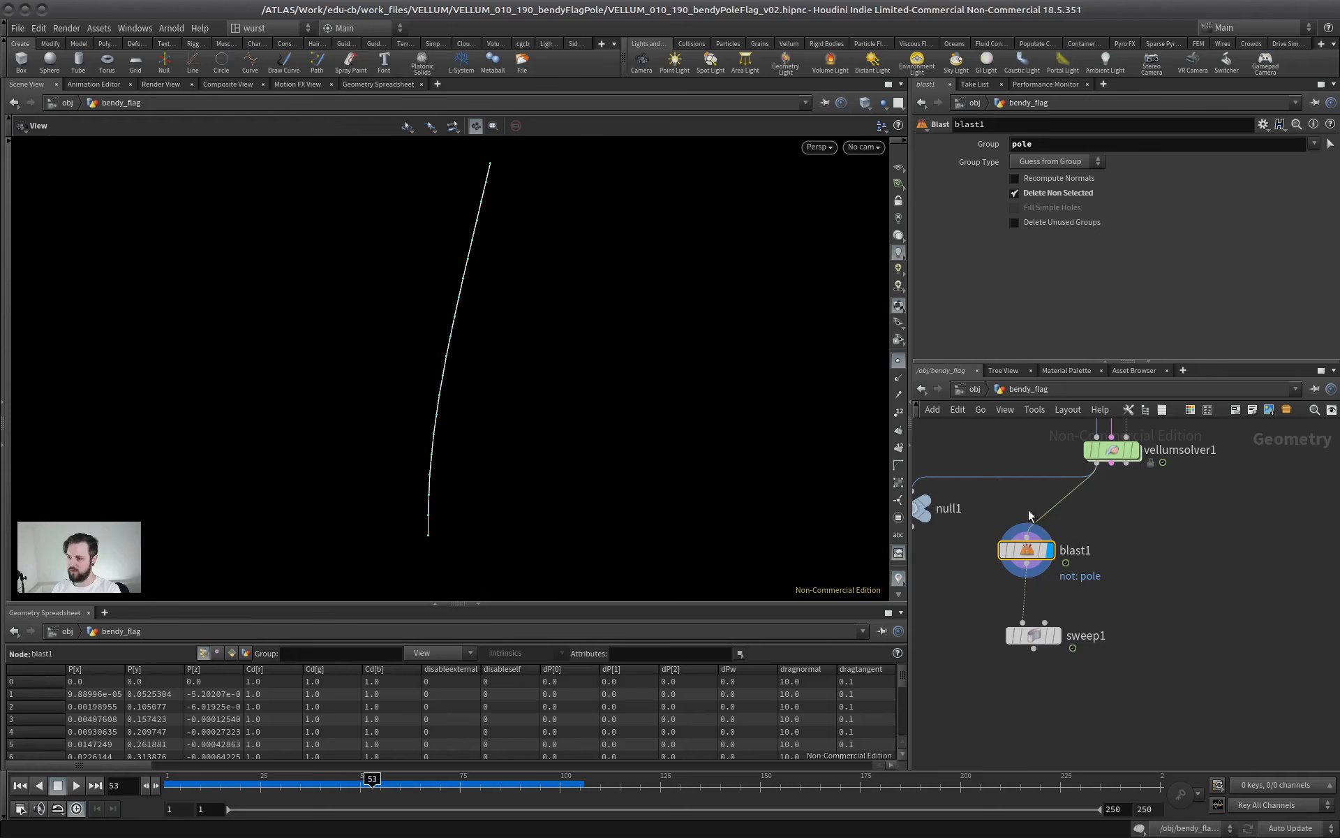
# Insert a Resample node between blast1 and sweep1
pyautogui.moveTo(1029, 651); pyautogui.dragTo(1013, 700)
pyautogui.click(1051, 623)
pyautogui.press('Tab')
pyautogui.write('resa')
pyautogui.press('Return')
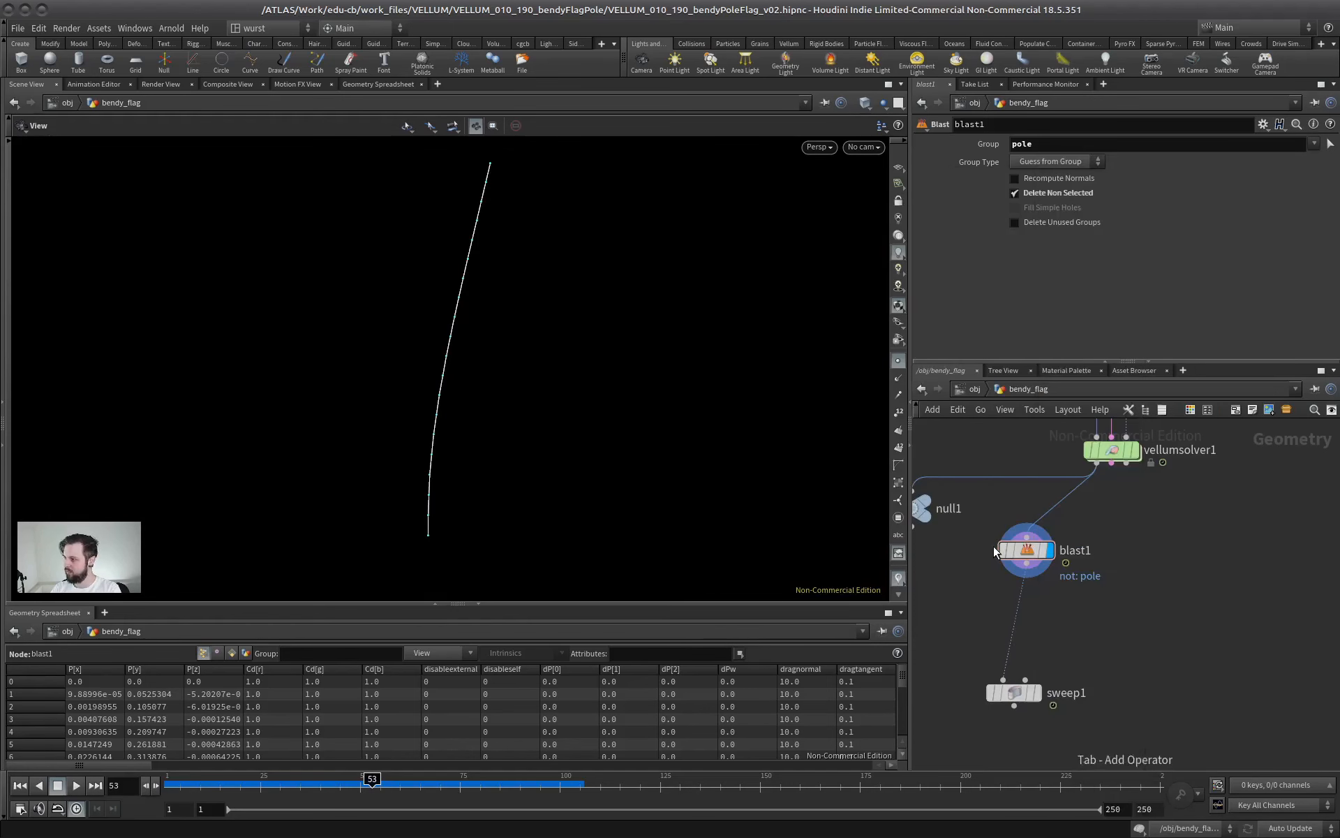
pyautogui.click(1015, 617)
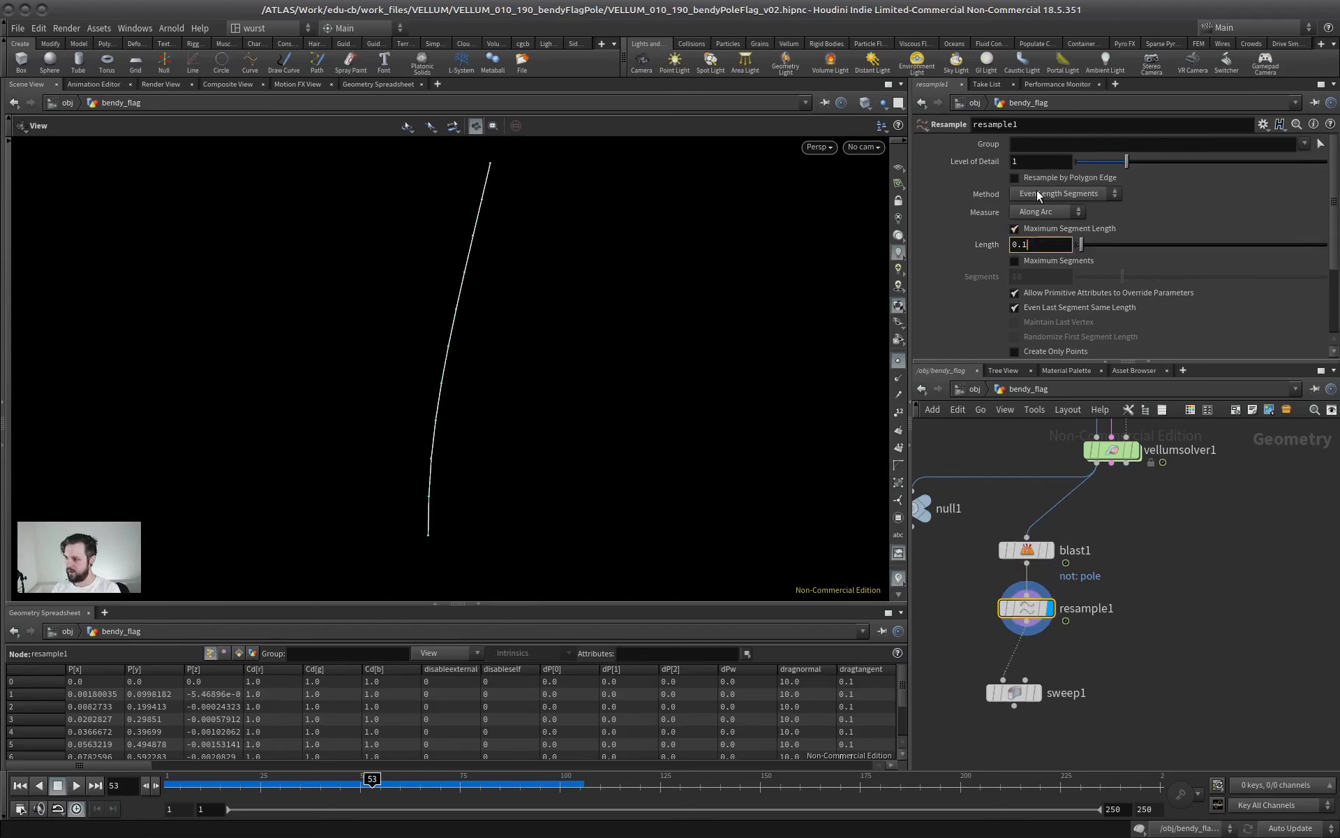
# Set resample1's maximum segment length to 0.03, then display sweep1 with the point markers hidden
pyautogui.press('BackSpace')
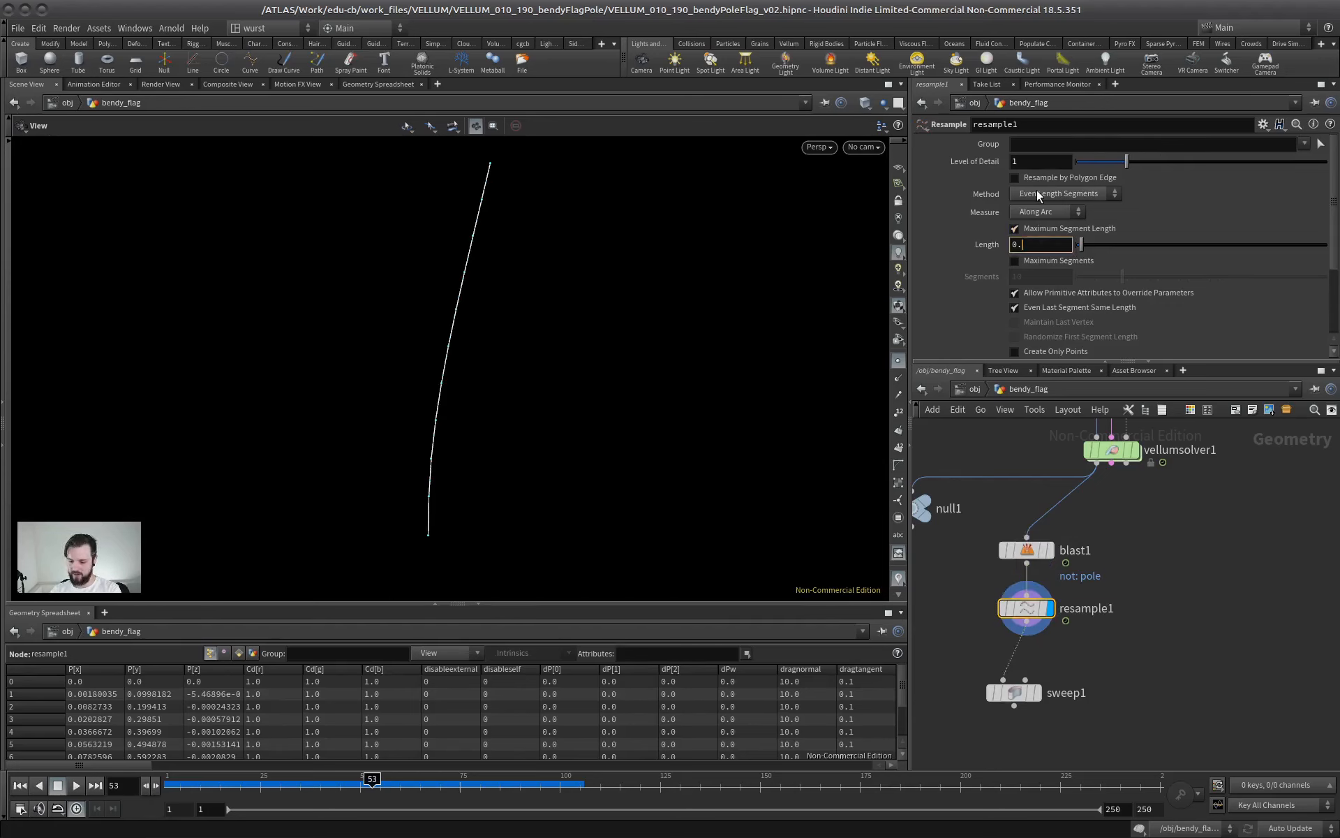
pyautogui.write('01')
pyautogui.press('Return')
pyautogui.click(1037, 692)
pyautogui.moveTo(1015, 693); pyautogui.dragTo(1035, 688)
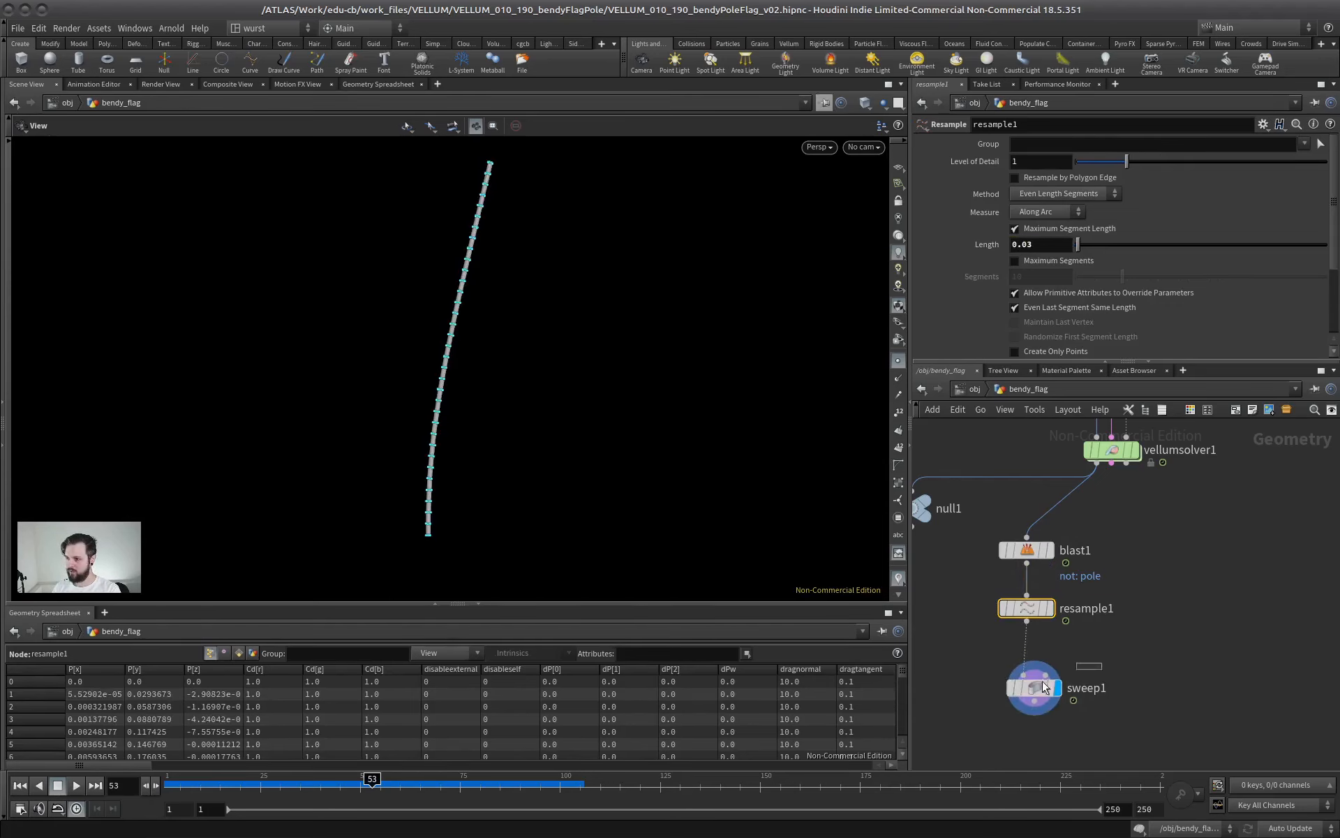
pyautogui.click(898, 365)
pyautogui.moveTo(515, 375); pyautogui.dragTo(607, 370)
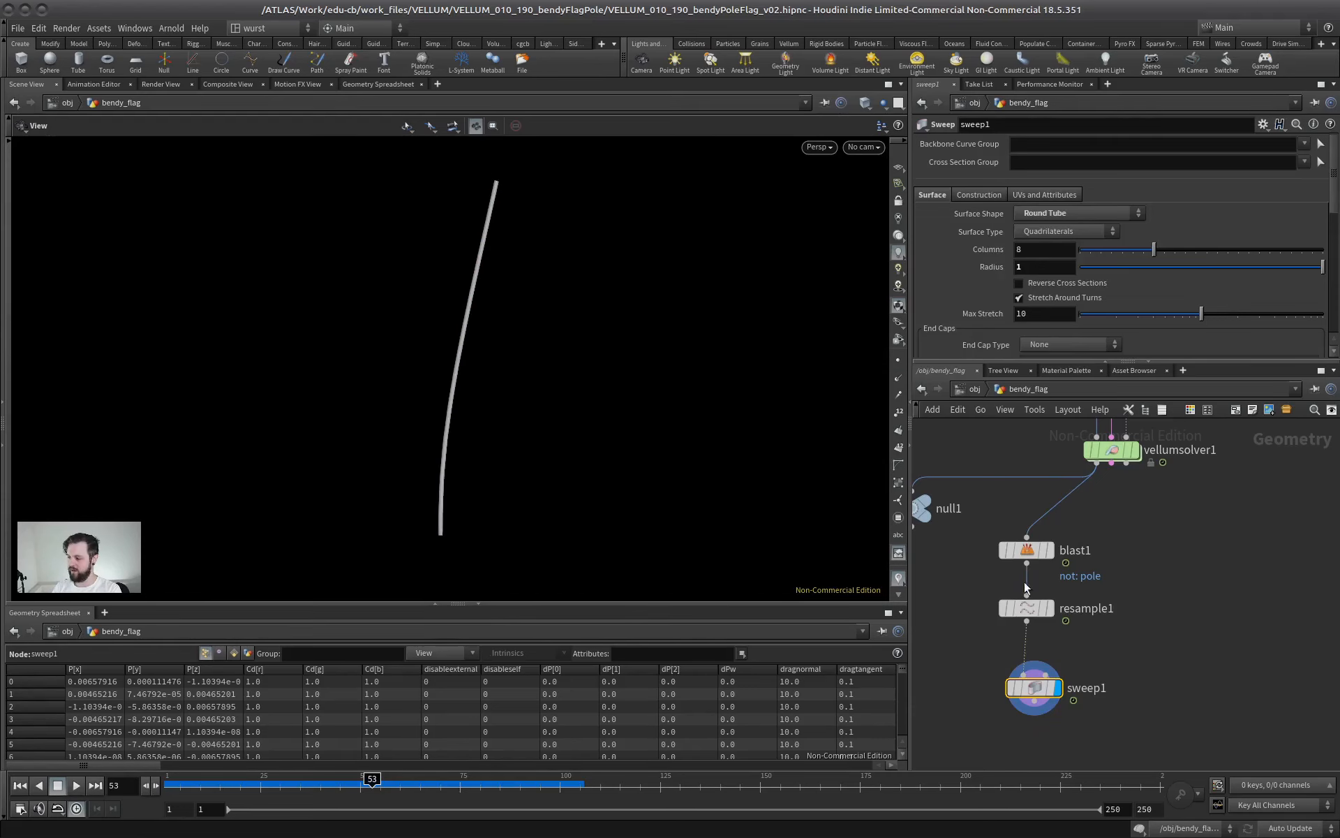
# Move resample1 and sweep1 away from blast1 to make room, and copy blast1's group name, pole
pyautogui.scroll(-3, 1141, 609)
pyautogui.moveTo(1135, 619); pyautogui.dragTo(1125, 558, button='middle')
pyautogui.moveTo(1060, 546); pyautogui.dragTo(1060, 562)
pyautogui.moveTo(1139, 533); pyautogui.dragTo(1028, 614)
pyautogui.moveTo(1048, 567); pyautogui.dragTo(971, 595)
pyautogui.moveTo(1142, 486)
pyautogui.mouseDown()
pyautogui.moveTo(1014, 534)
pyautogui.moveTo(1028, 513)
pyautogui.mouseUp()
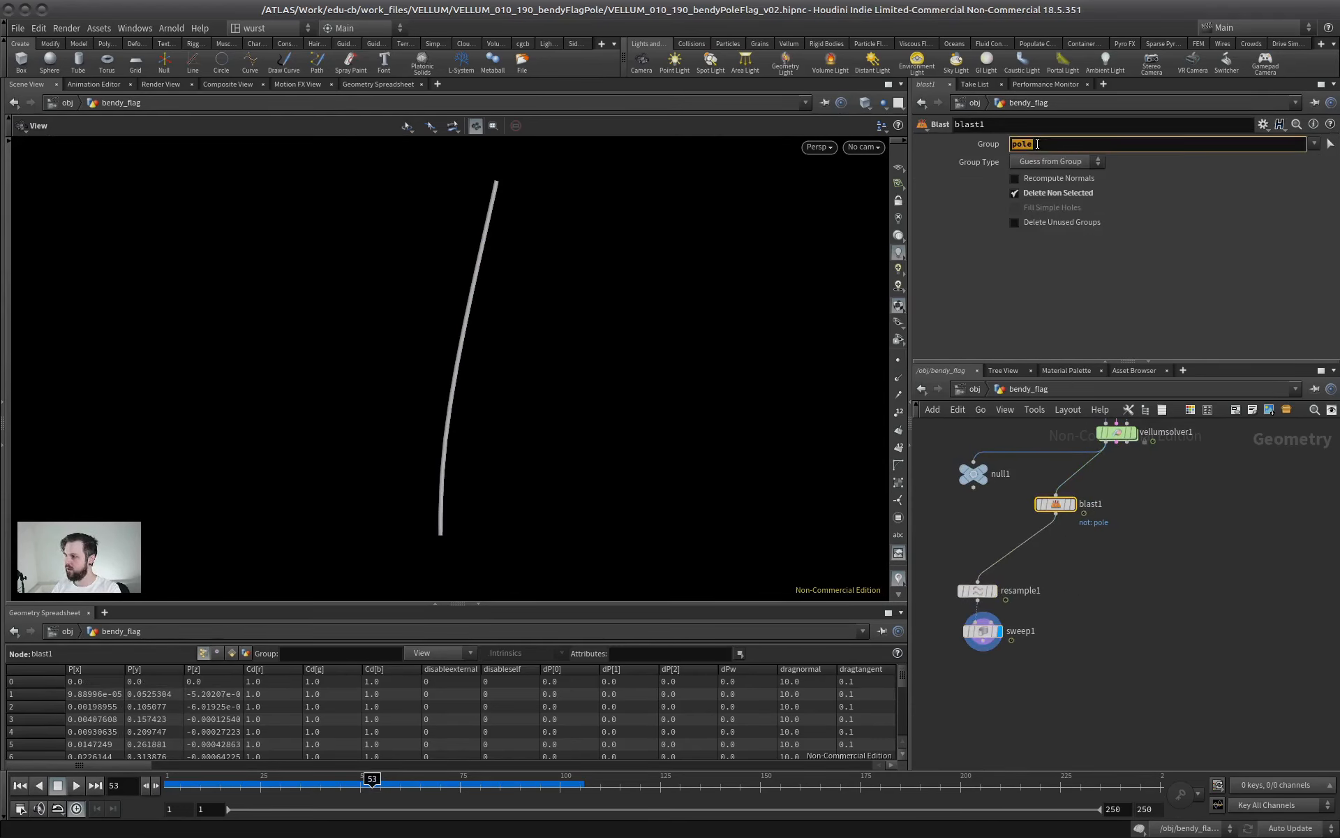
# Add a Split node below blast1 and set its group to pole
pyautogui.press('Tab')
pyautogui.write('split')
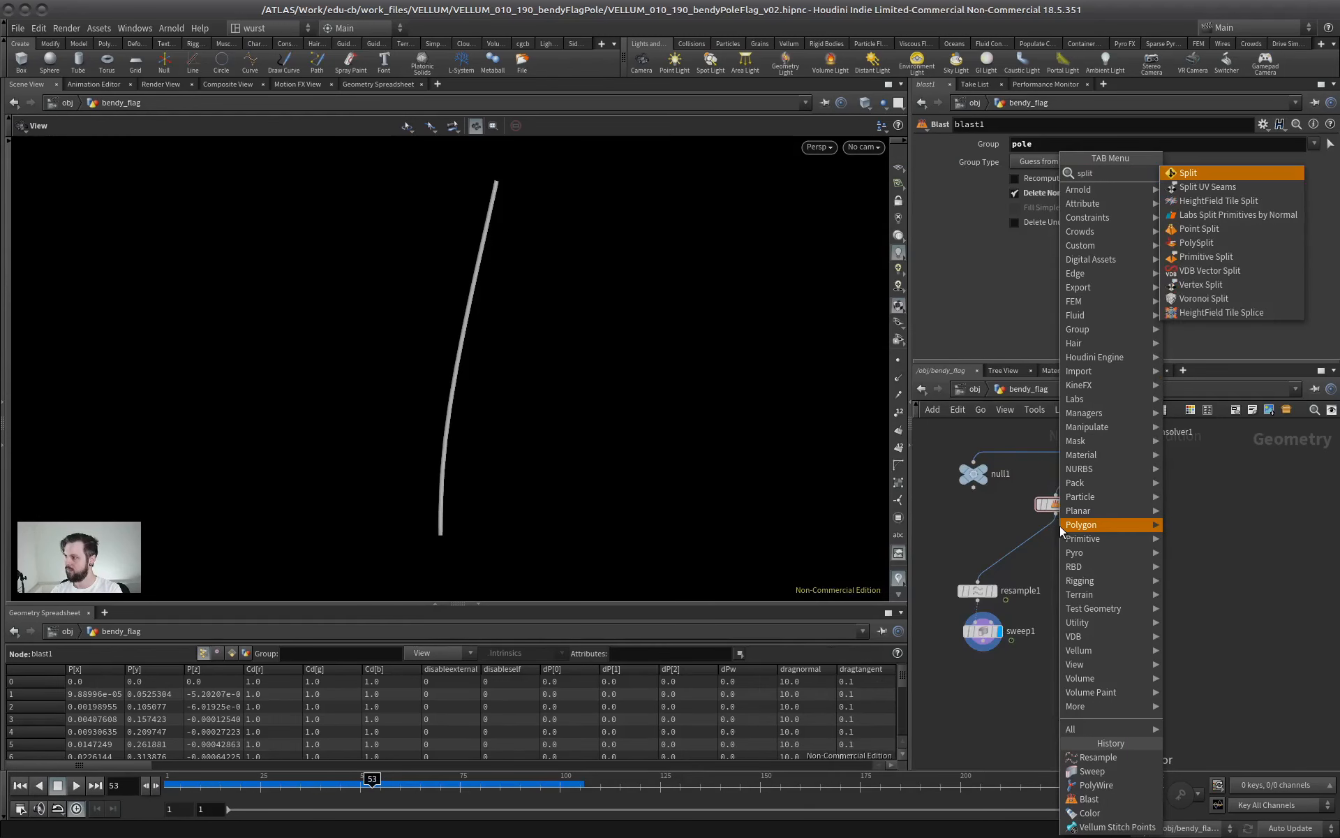
pyautogui.press('Return')
pyautogui.click(1063, 551)
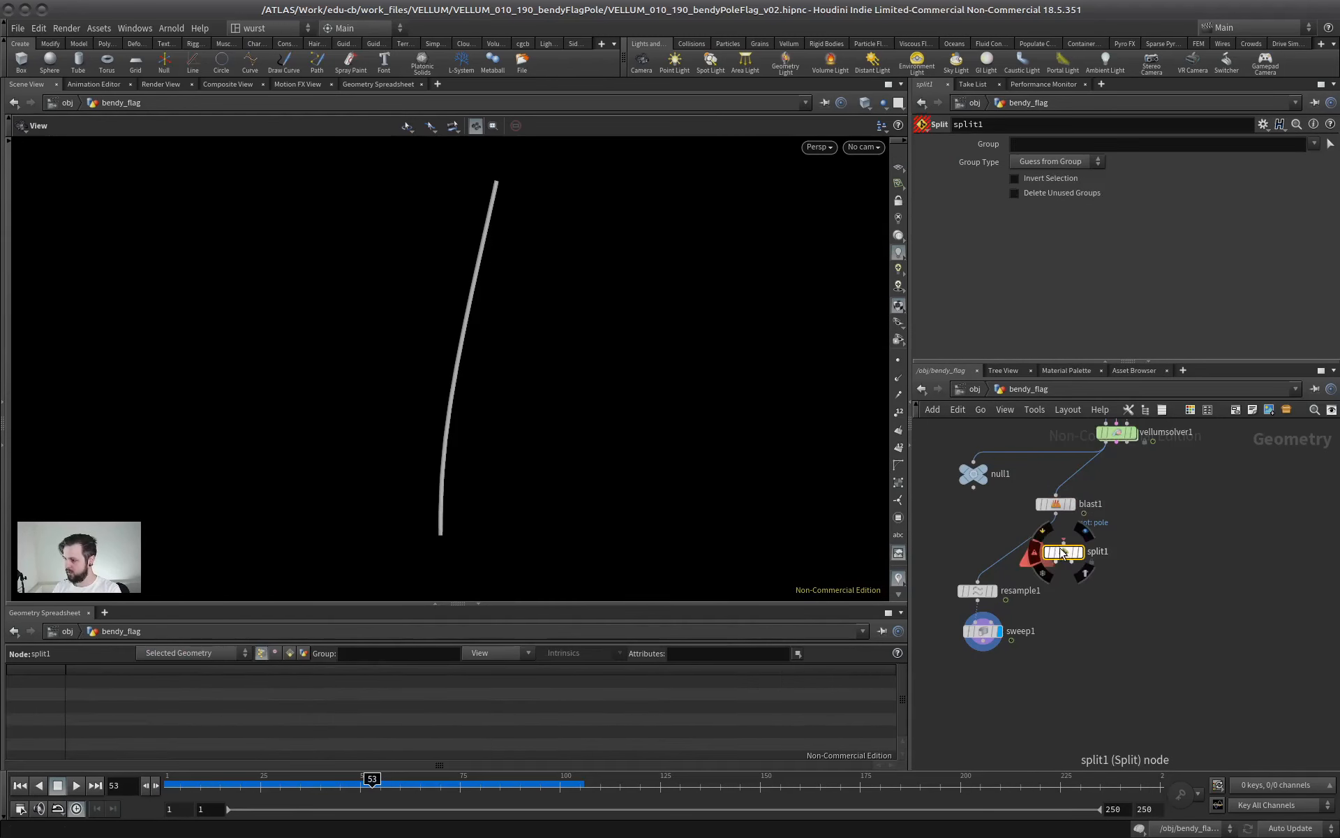
pyautogui.click(1044, 145)
pyautogui.write('pole')
pyautogui.press('Return')
# Wire vellumsolver1's geometry output into split1 and split1's first output into resample1
pyautogui.click(1063, 541)
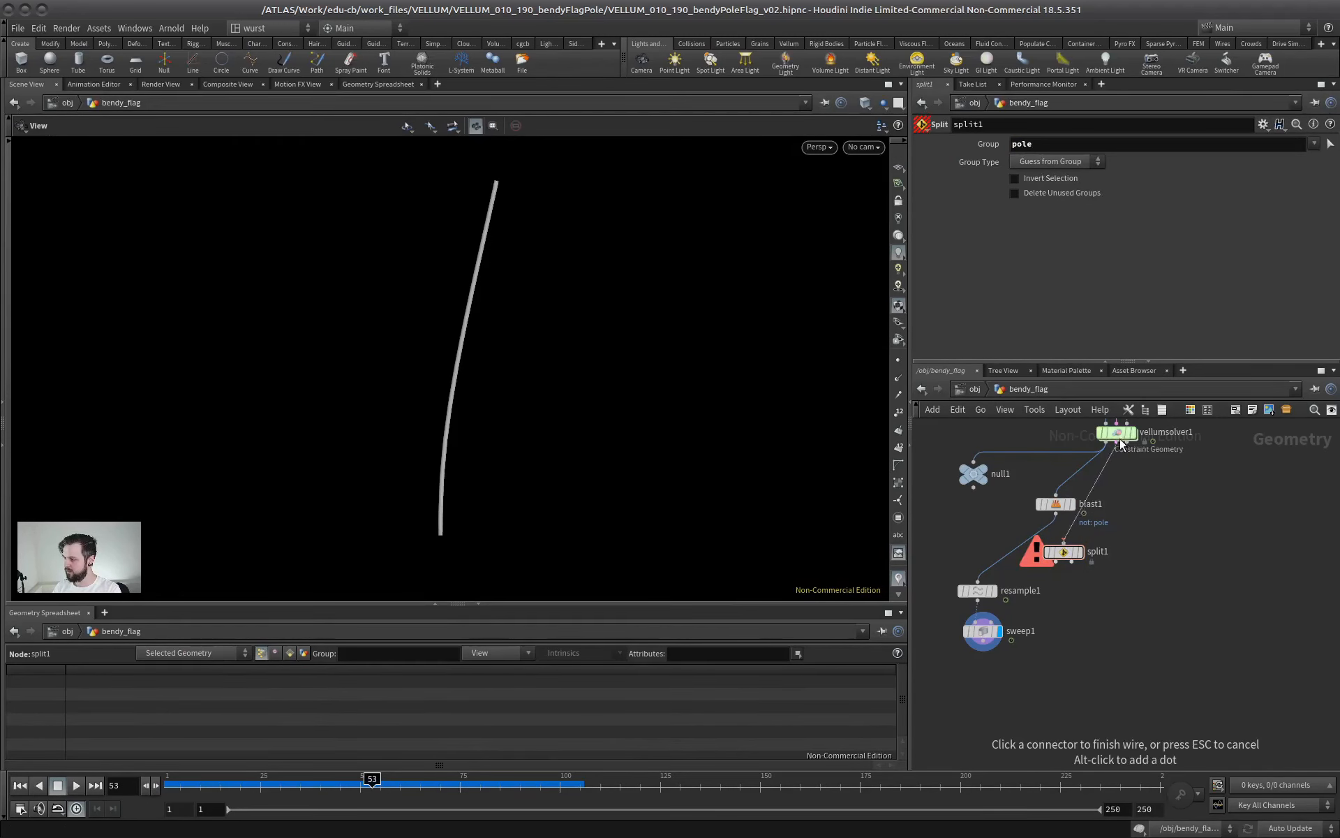
pyautogui.click(1106, 442)
pyautogui.click(978, 582)
pyautogui.click(1056, 559)
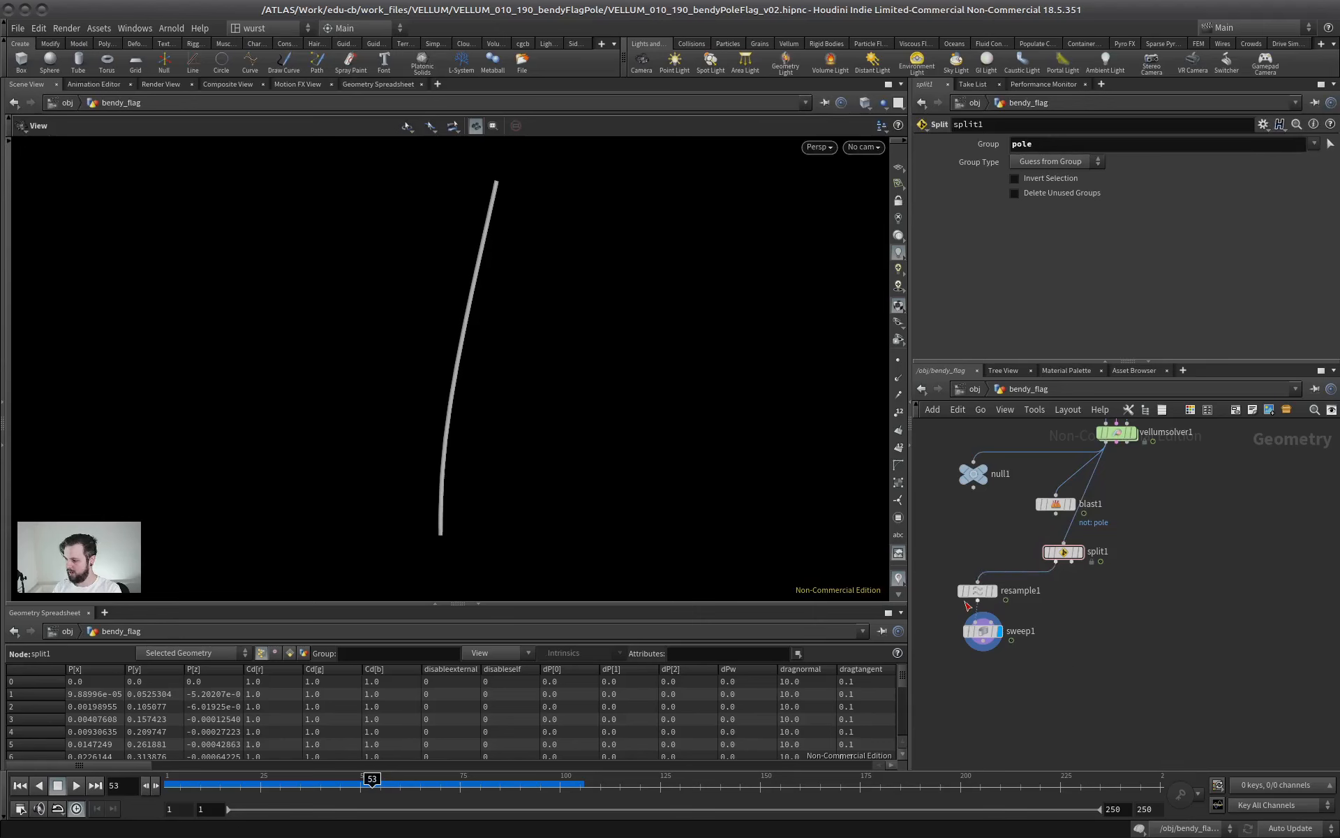
# Merge sweep1 with split1's second output in a new displayed Merge node, and delete the unused blast1
pyautogui.press('Tab')
pyautogui.write('merge')
pyautogui.press('Return')
pyautogui.click(1086, 677)
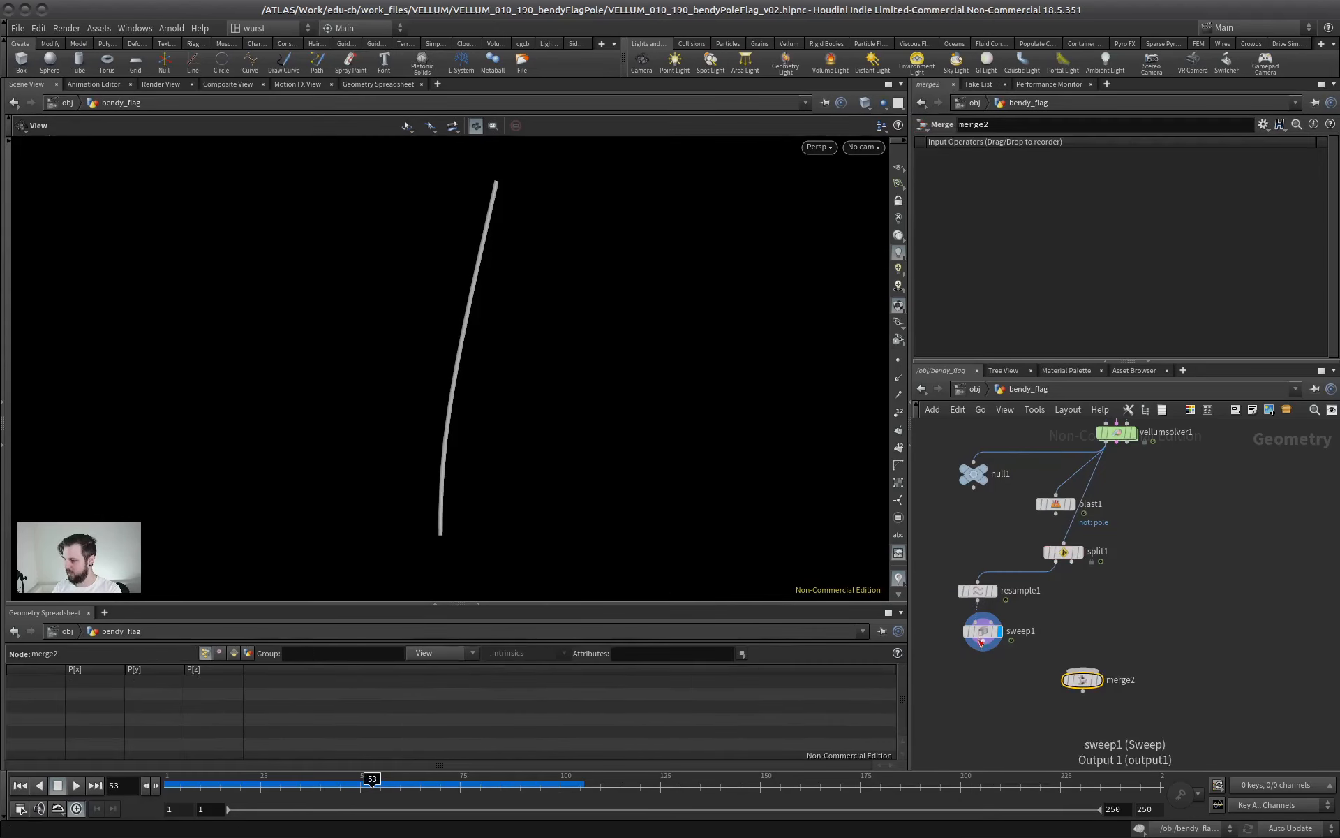
pyautogui.click(982, 641)
pyautogui.click(1082, 672)
pyautogui.click(1072, 561)
pyautogui.click(1084, 672)
pyautogui.click(1100, 679)
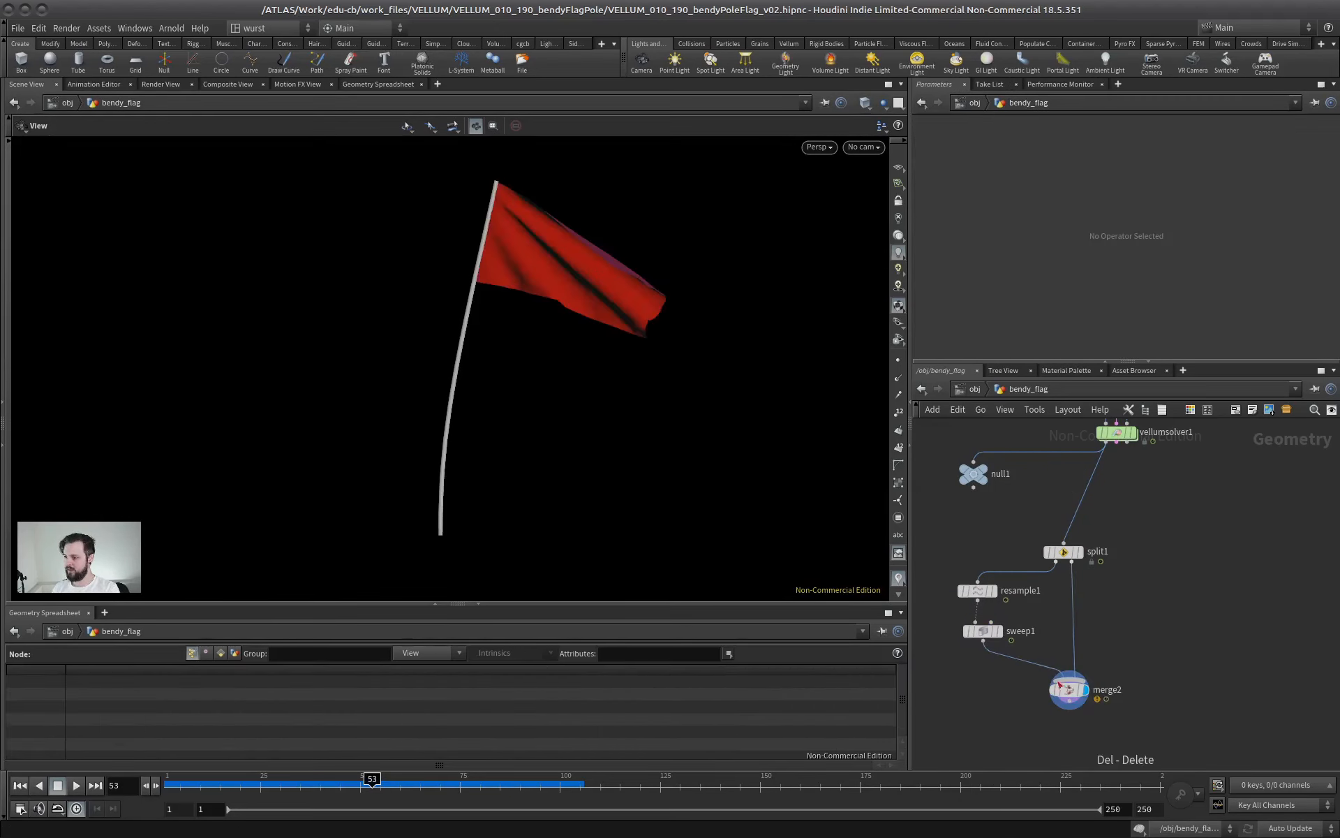
# Set sweep1's tube radius to 0.5
pyautogui.click(967, 631)
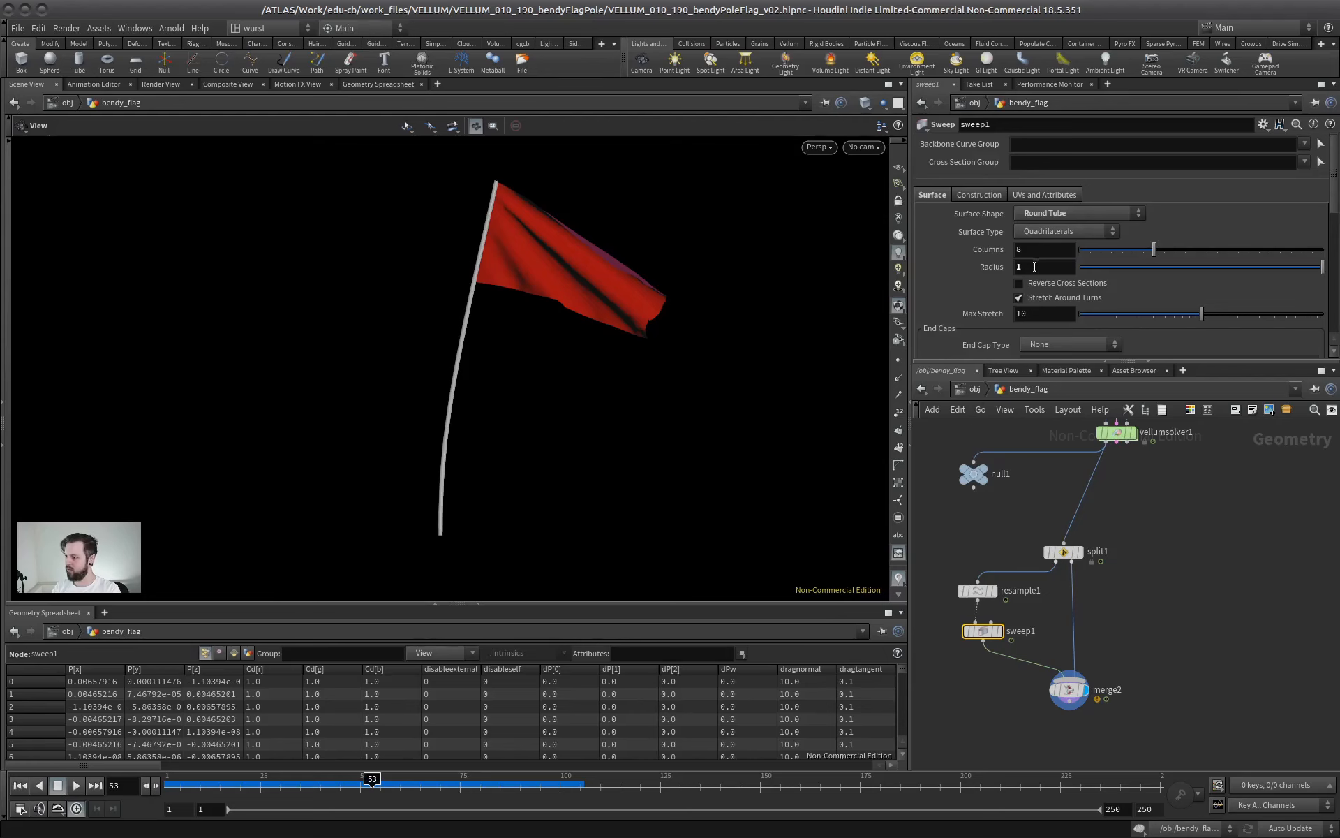
pyautogui.write('.5')
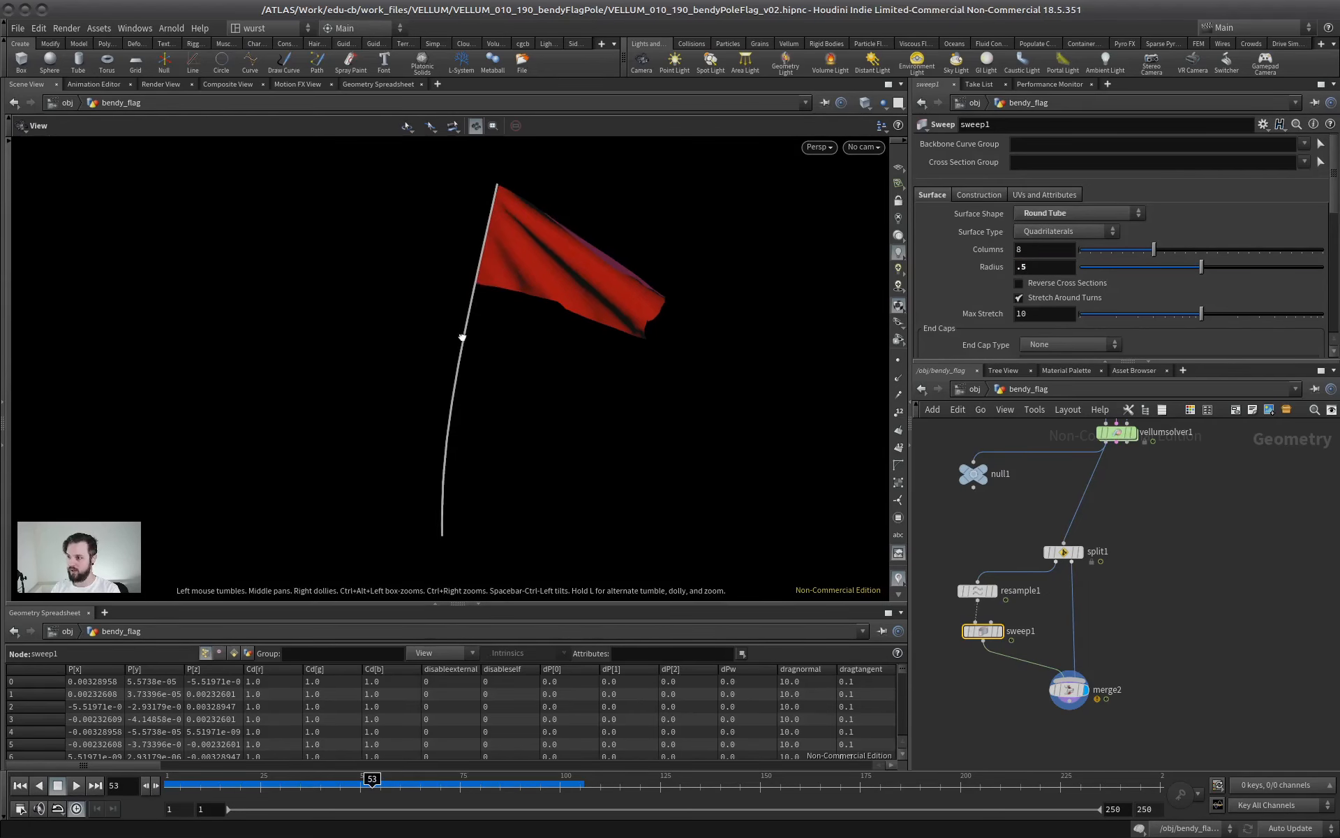